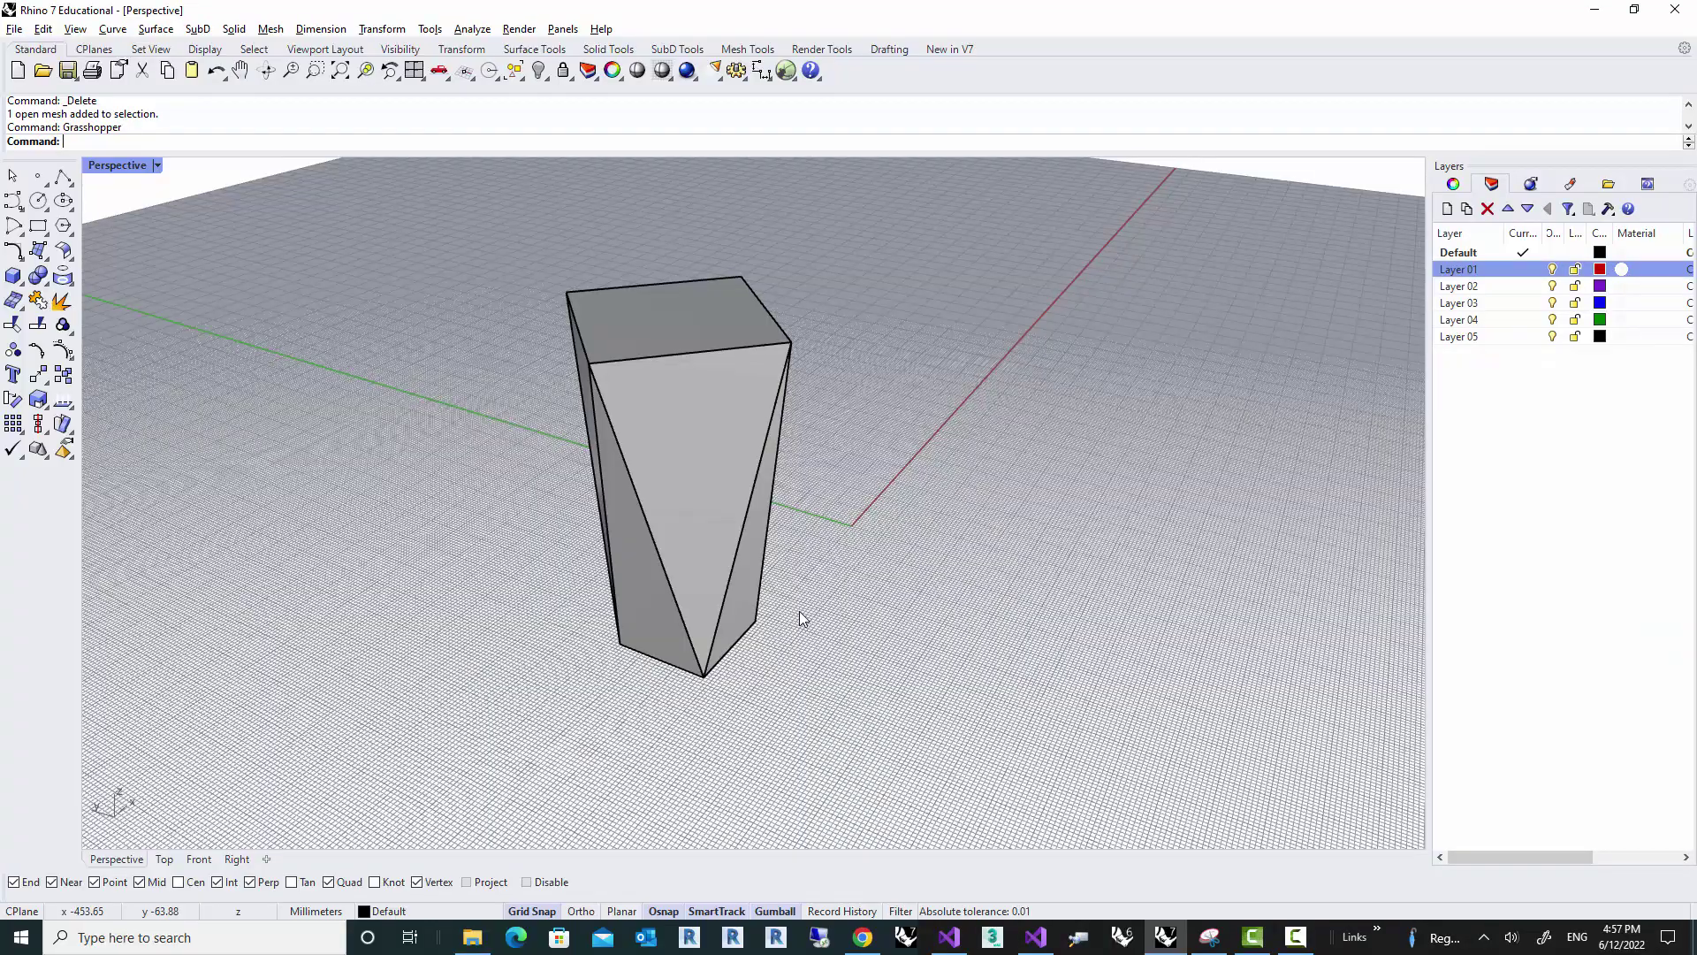
Step: Select the tapered mesh in the Perspective view and display its object properties
mouse_move(800, 611)
right_mouse_down()
mouse_move(796, 542)
mouse_move(788, 671)
mouse_move(635, 515)
mouse_move(765, 470)
mouse_move(766, 428)
mouse_move(747, 448)
mouse_move(731, 643)
mouse_move(790, 597)
right_mouse_up()
left_click(663, 598)
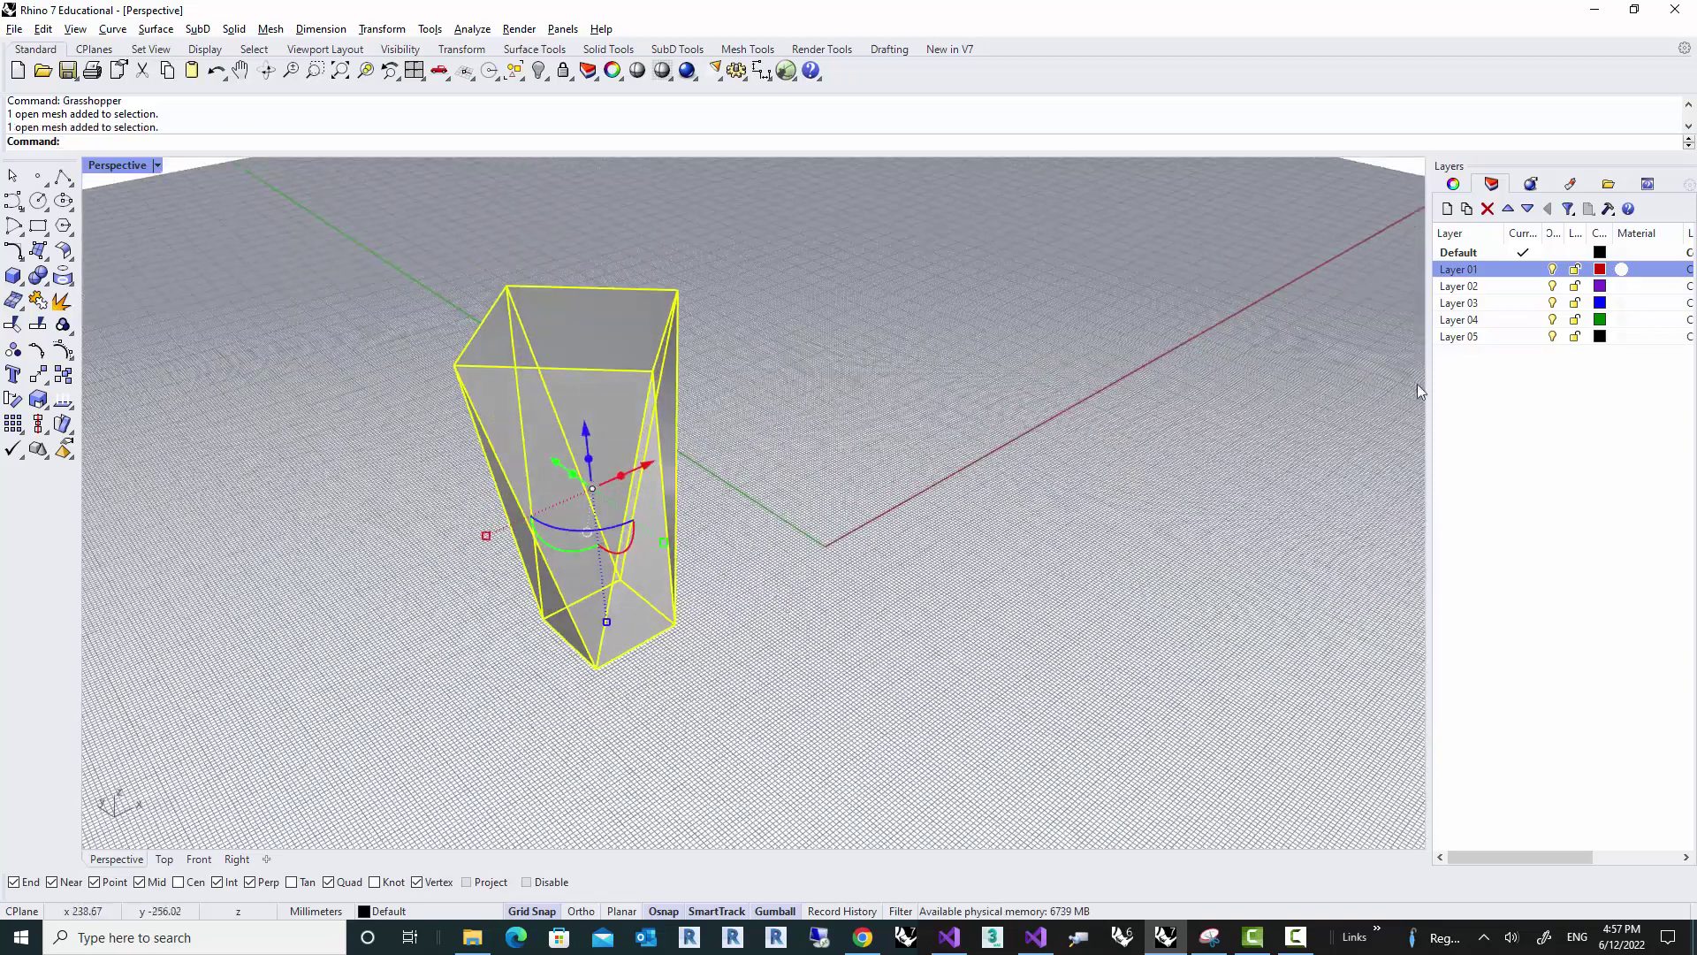
left_click(1452, 183)
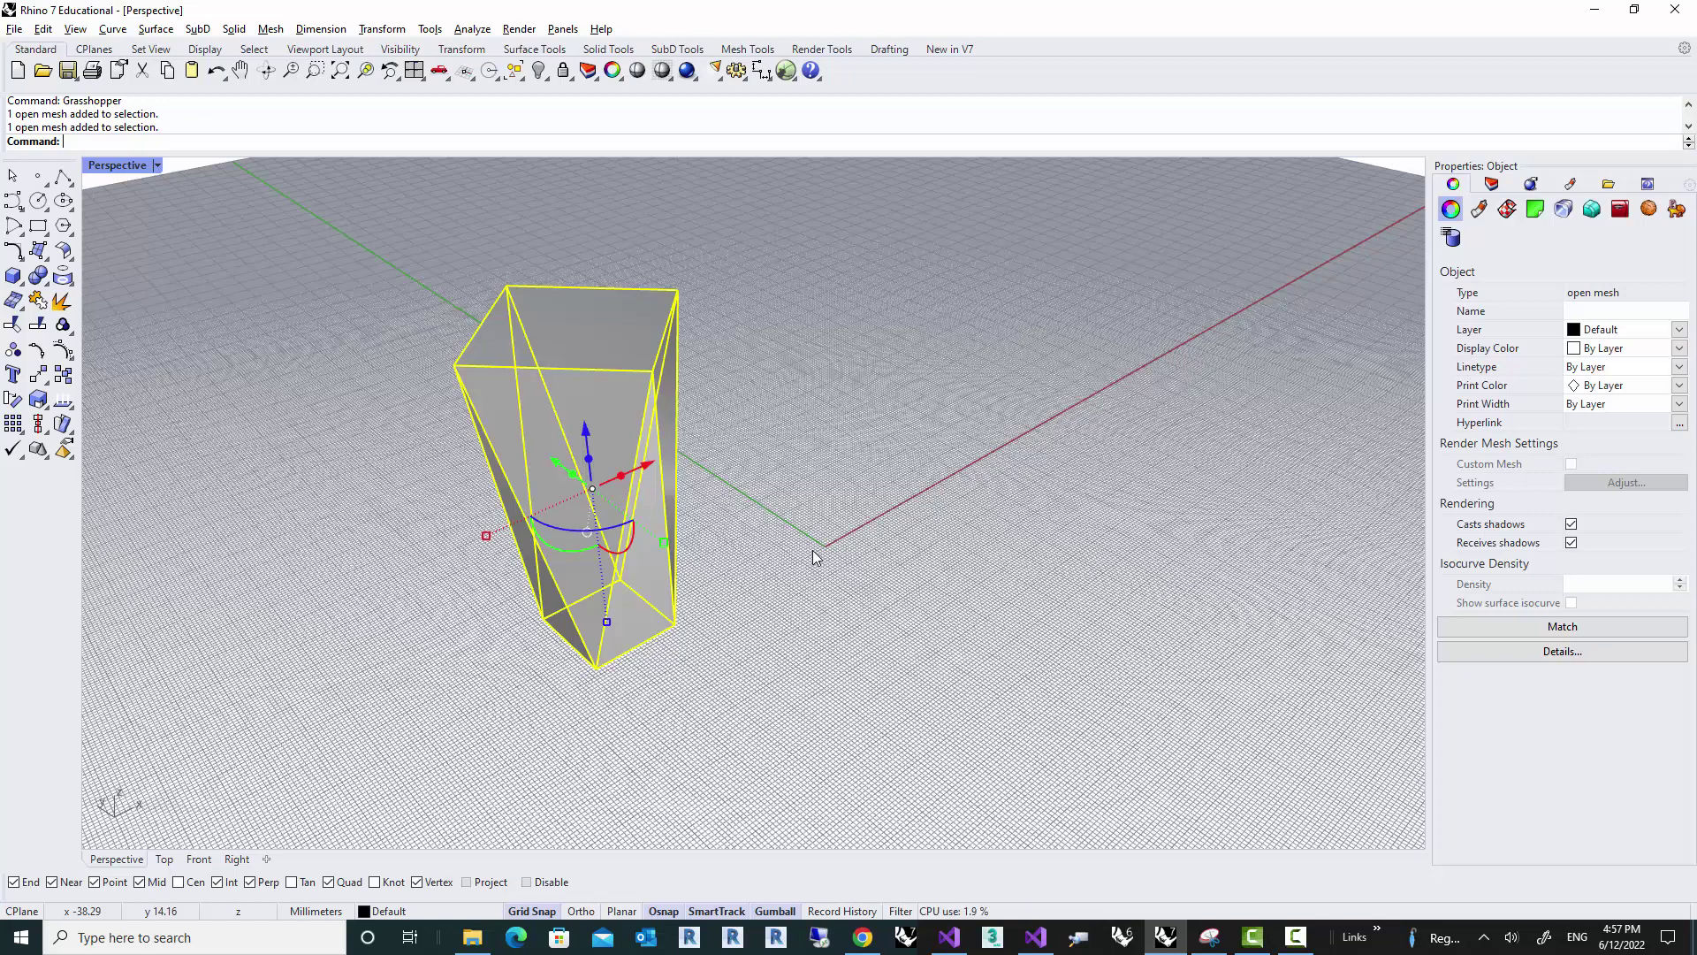
Step: Open Grasshopper and place a Mesh parameter on the empty canvas
type("Grasshopper")
key("Return")
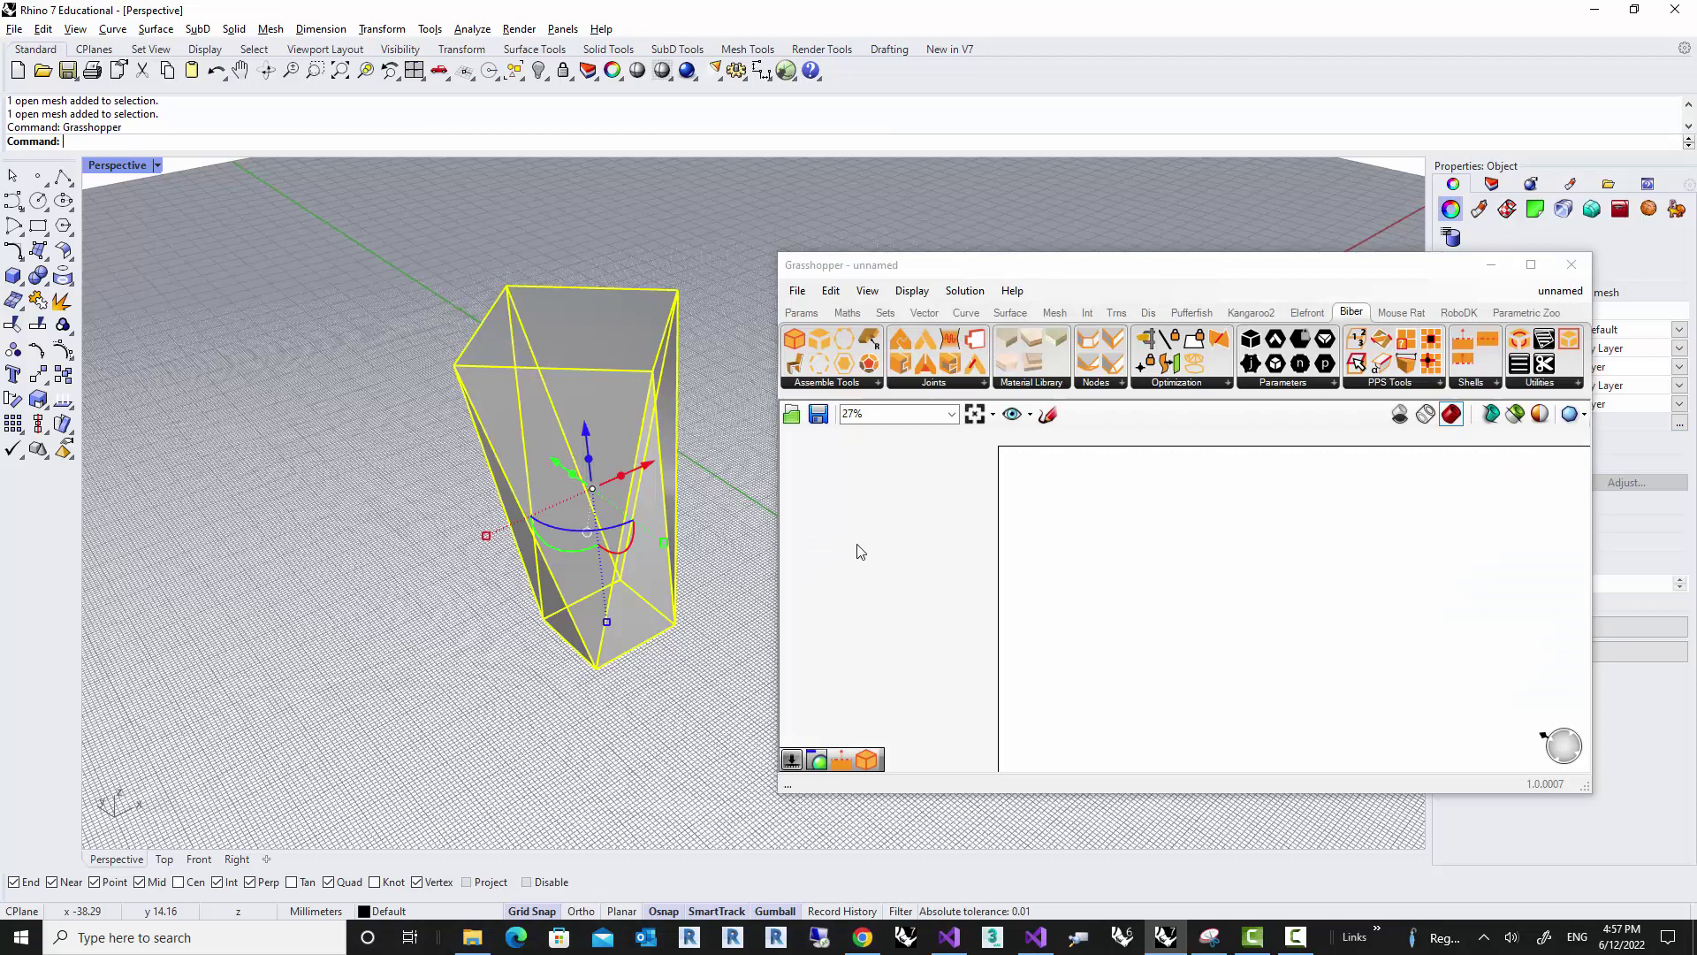
double_click(1030, 559)
type("mesh")
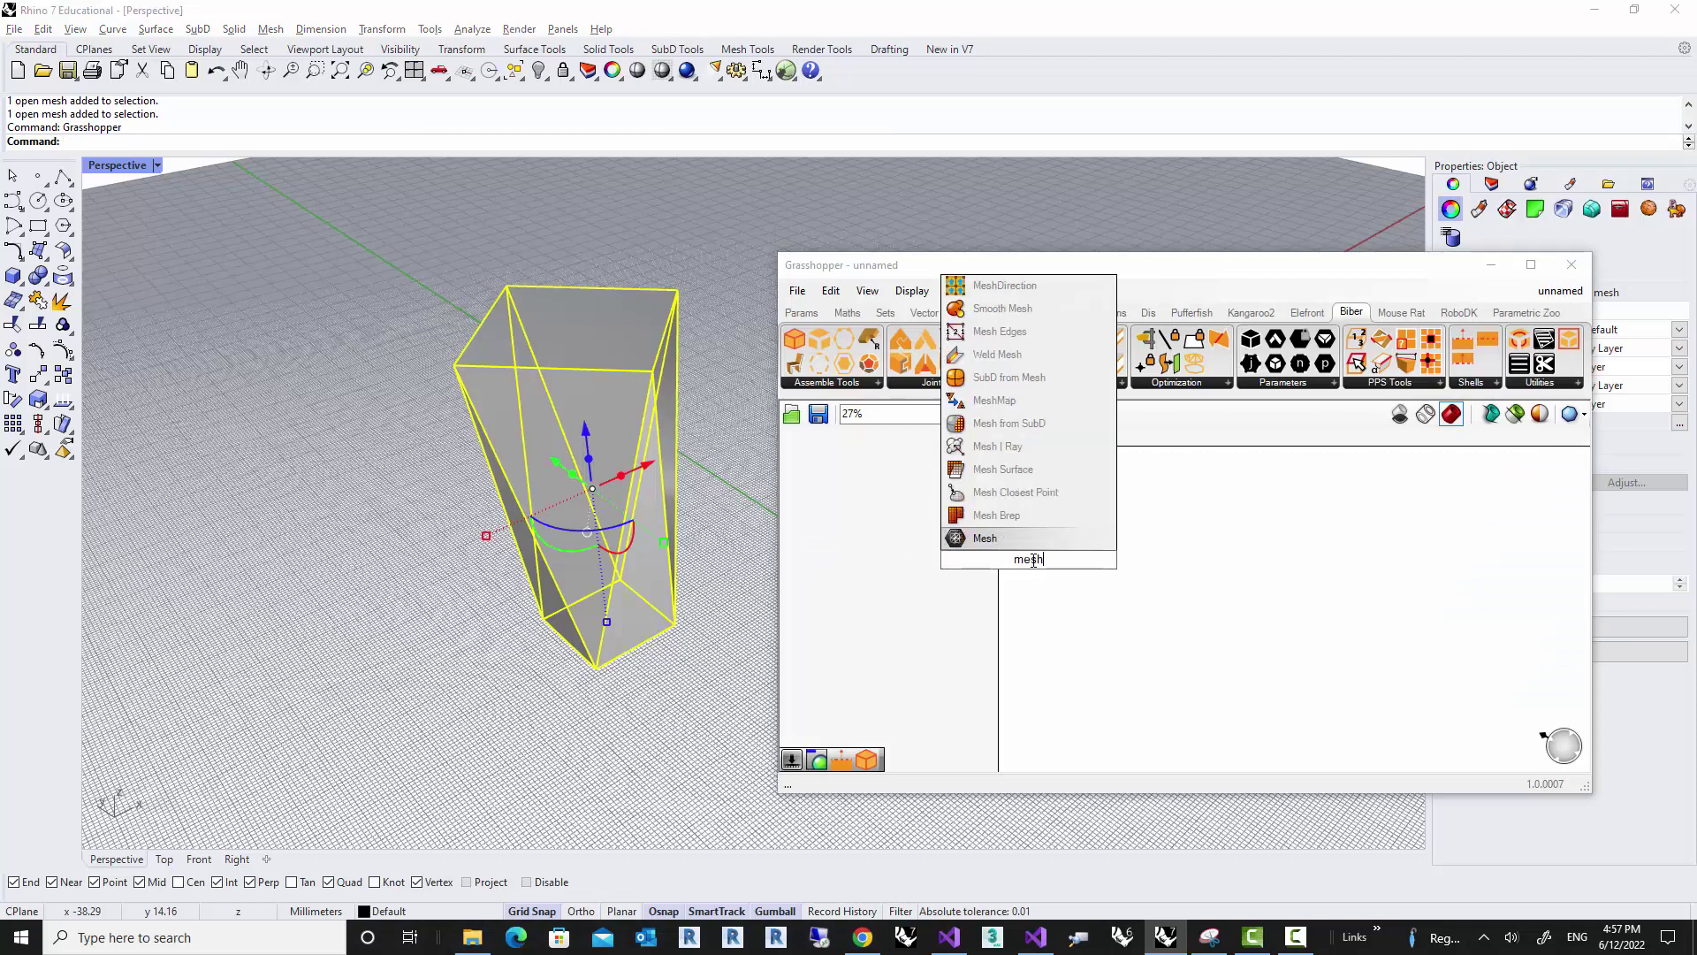
key("Return")
scroll(1026, 571, "up", 5)
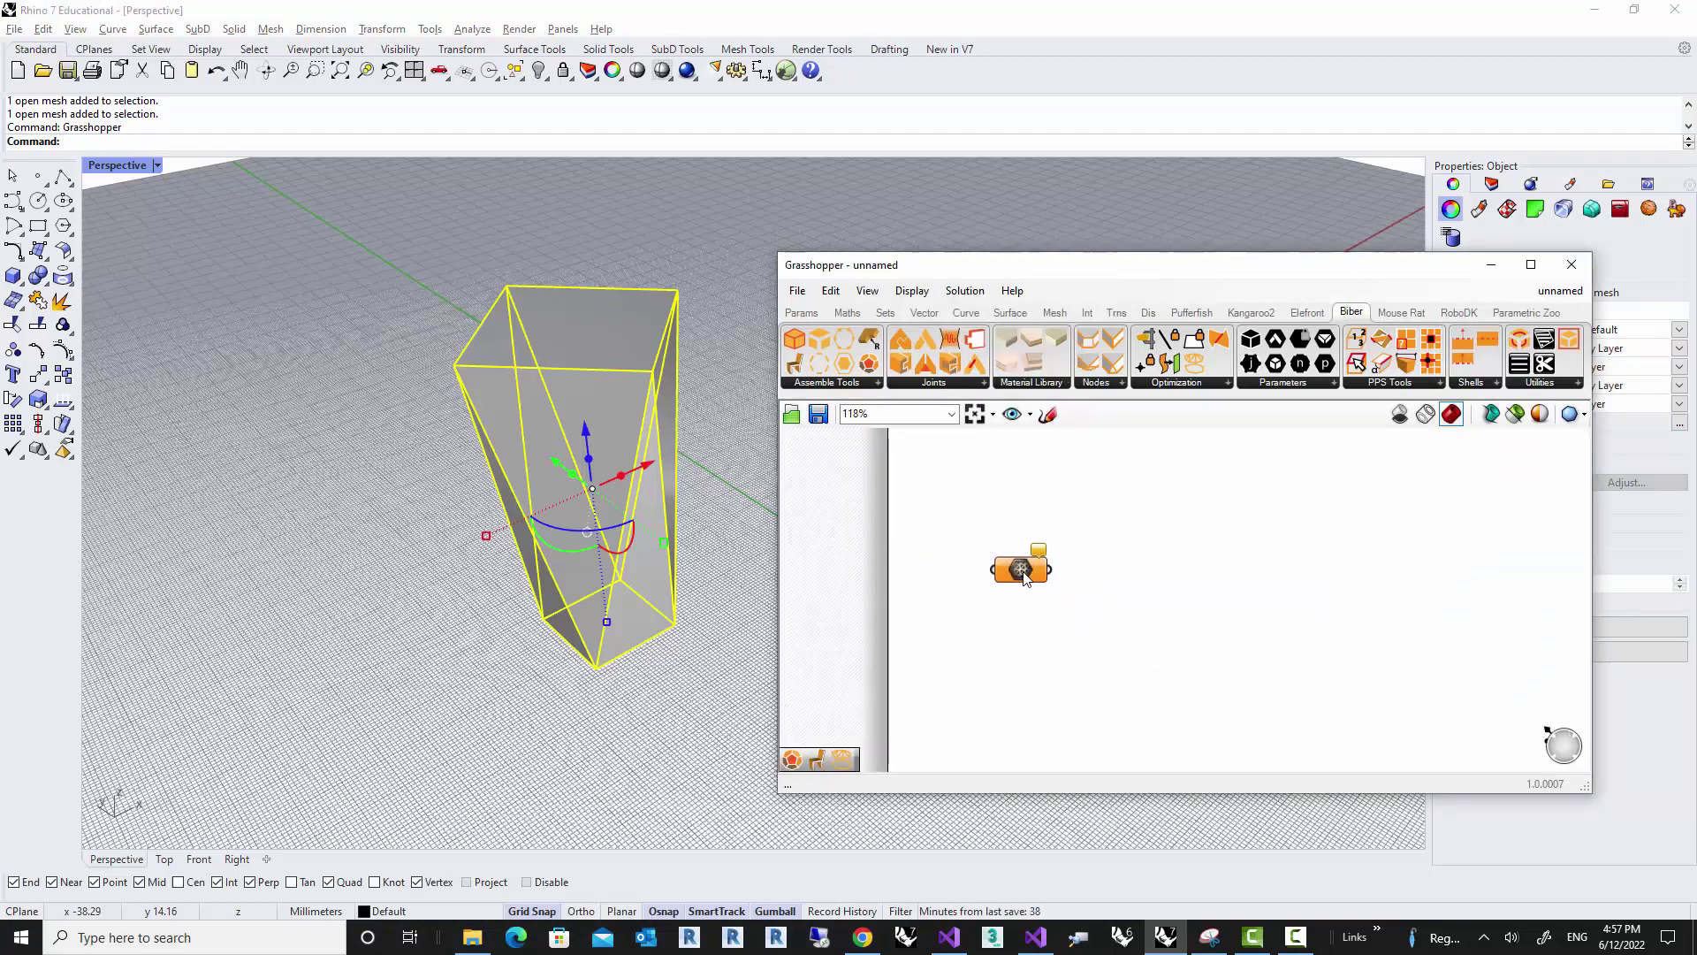
Step: Reference the selected tapered mesh in the Mesh parameter and deselect it in the Rhino viewport
right_click(1024, 576)
left_click(1099, 773)
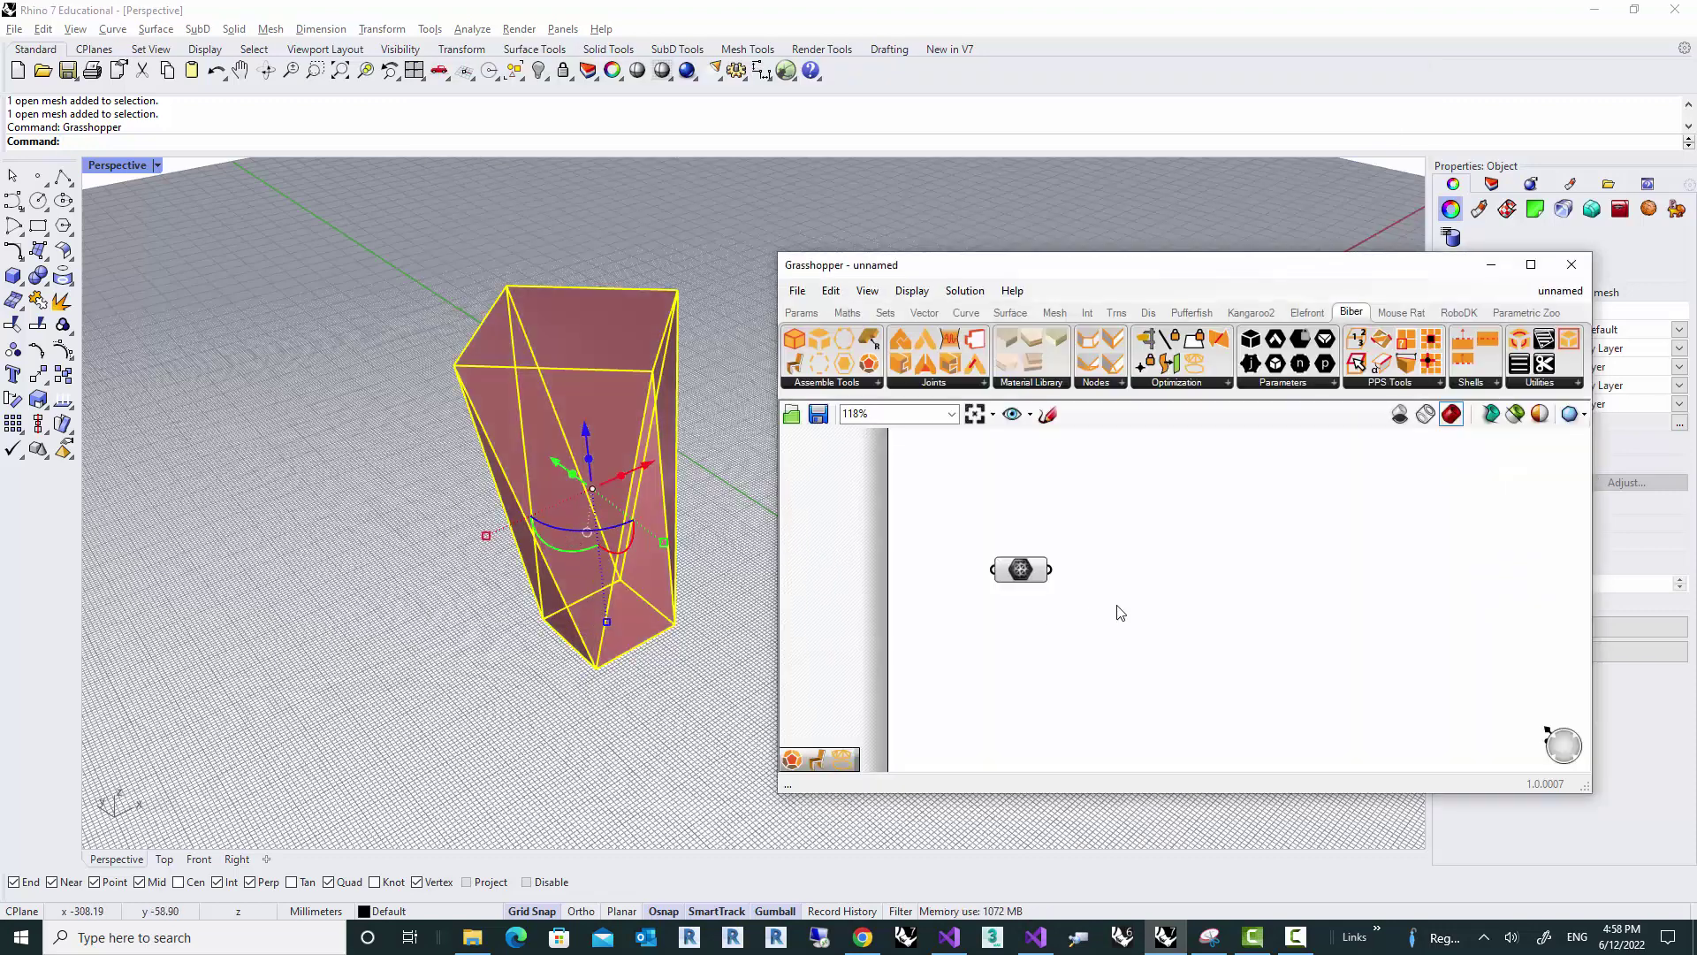
left_click(756, 601)
Step: Add a Mesh to PPS component and connect the Mesh parameter to its Mesh input
double_click(1200, 559)
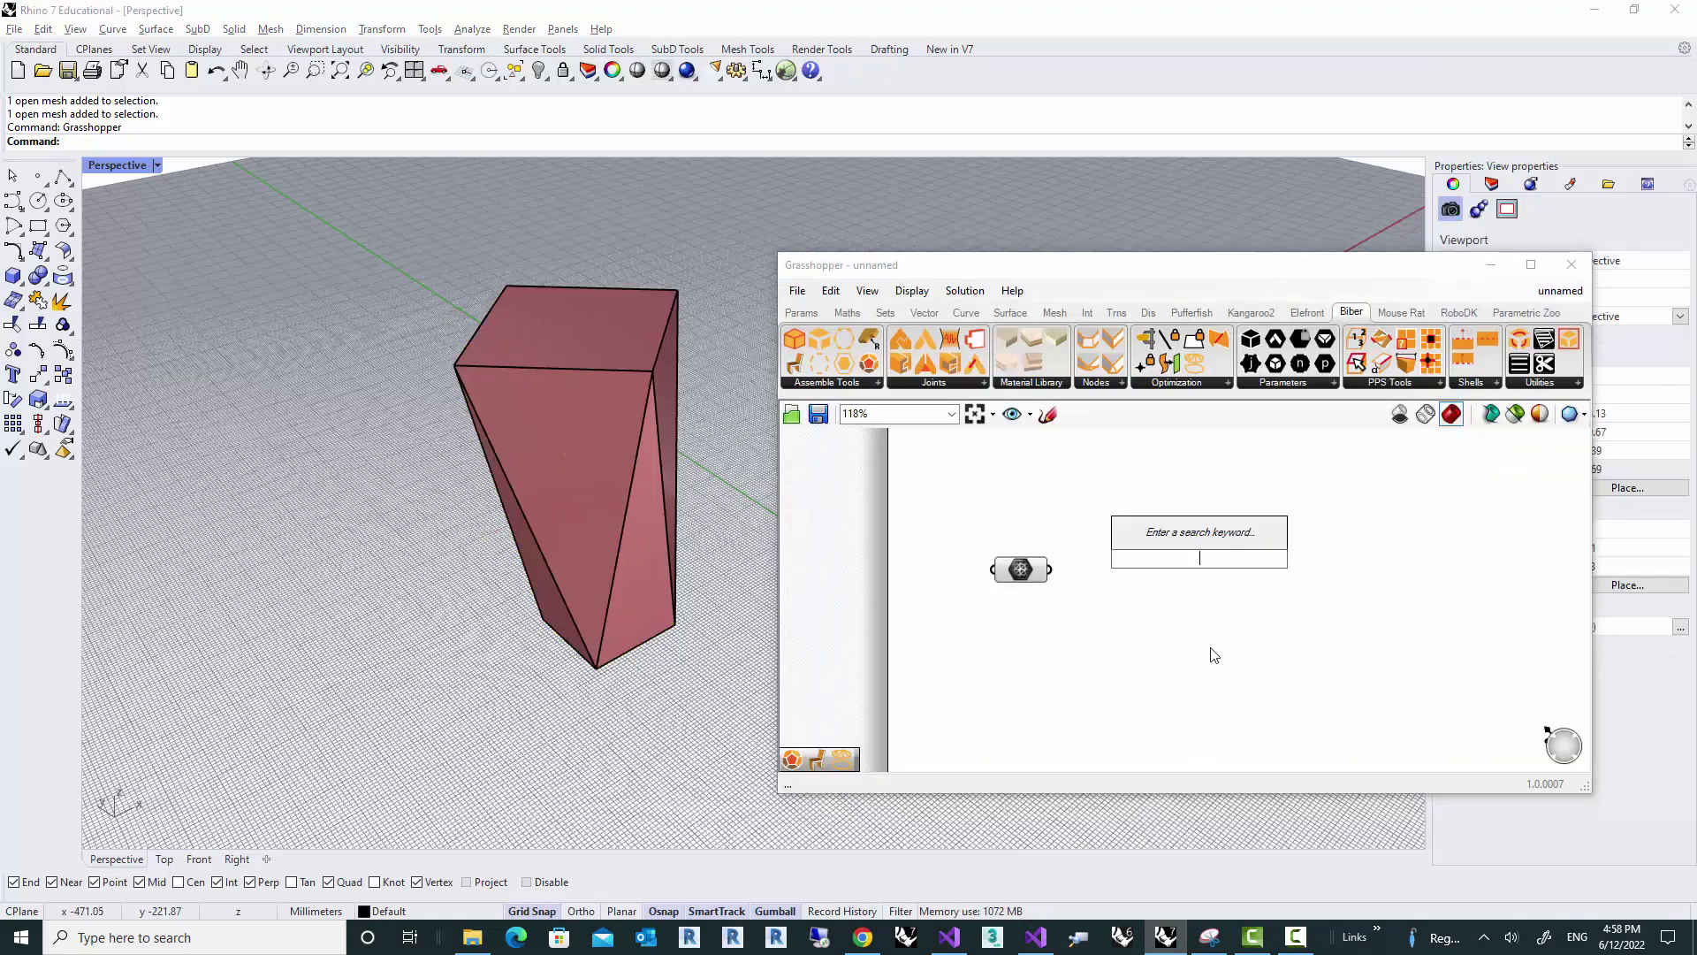
type("pps")
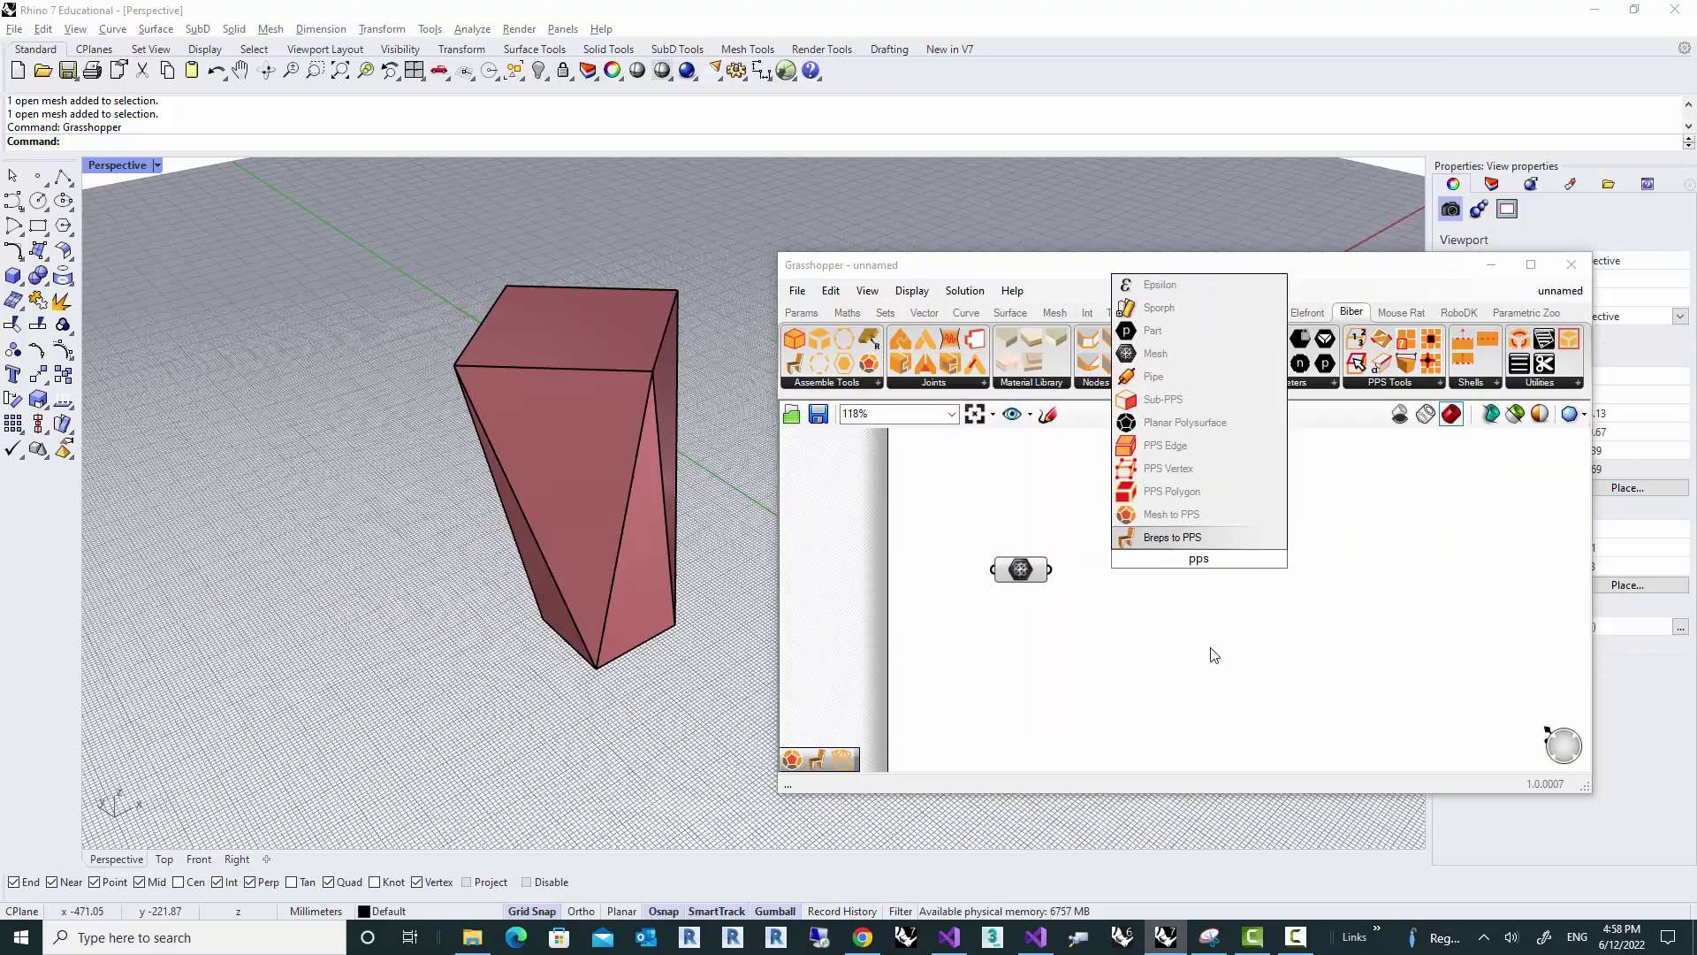
left_click(1182, 516)
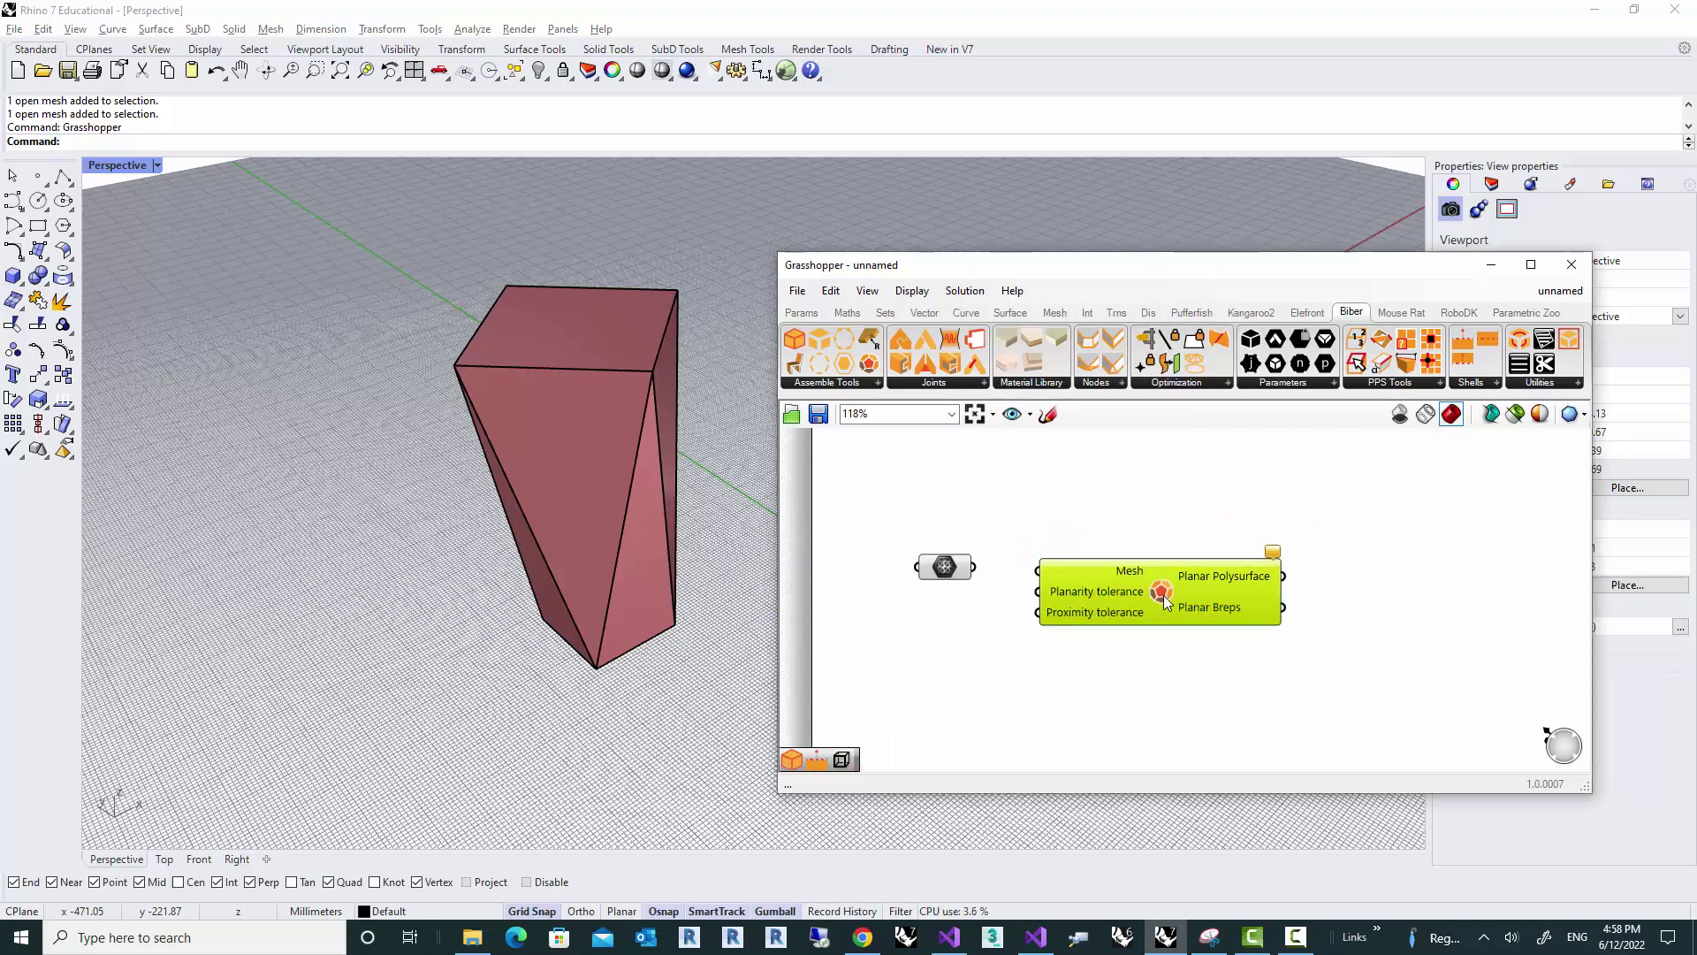
left_click_drag(1164, 596, 1167, 600)
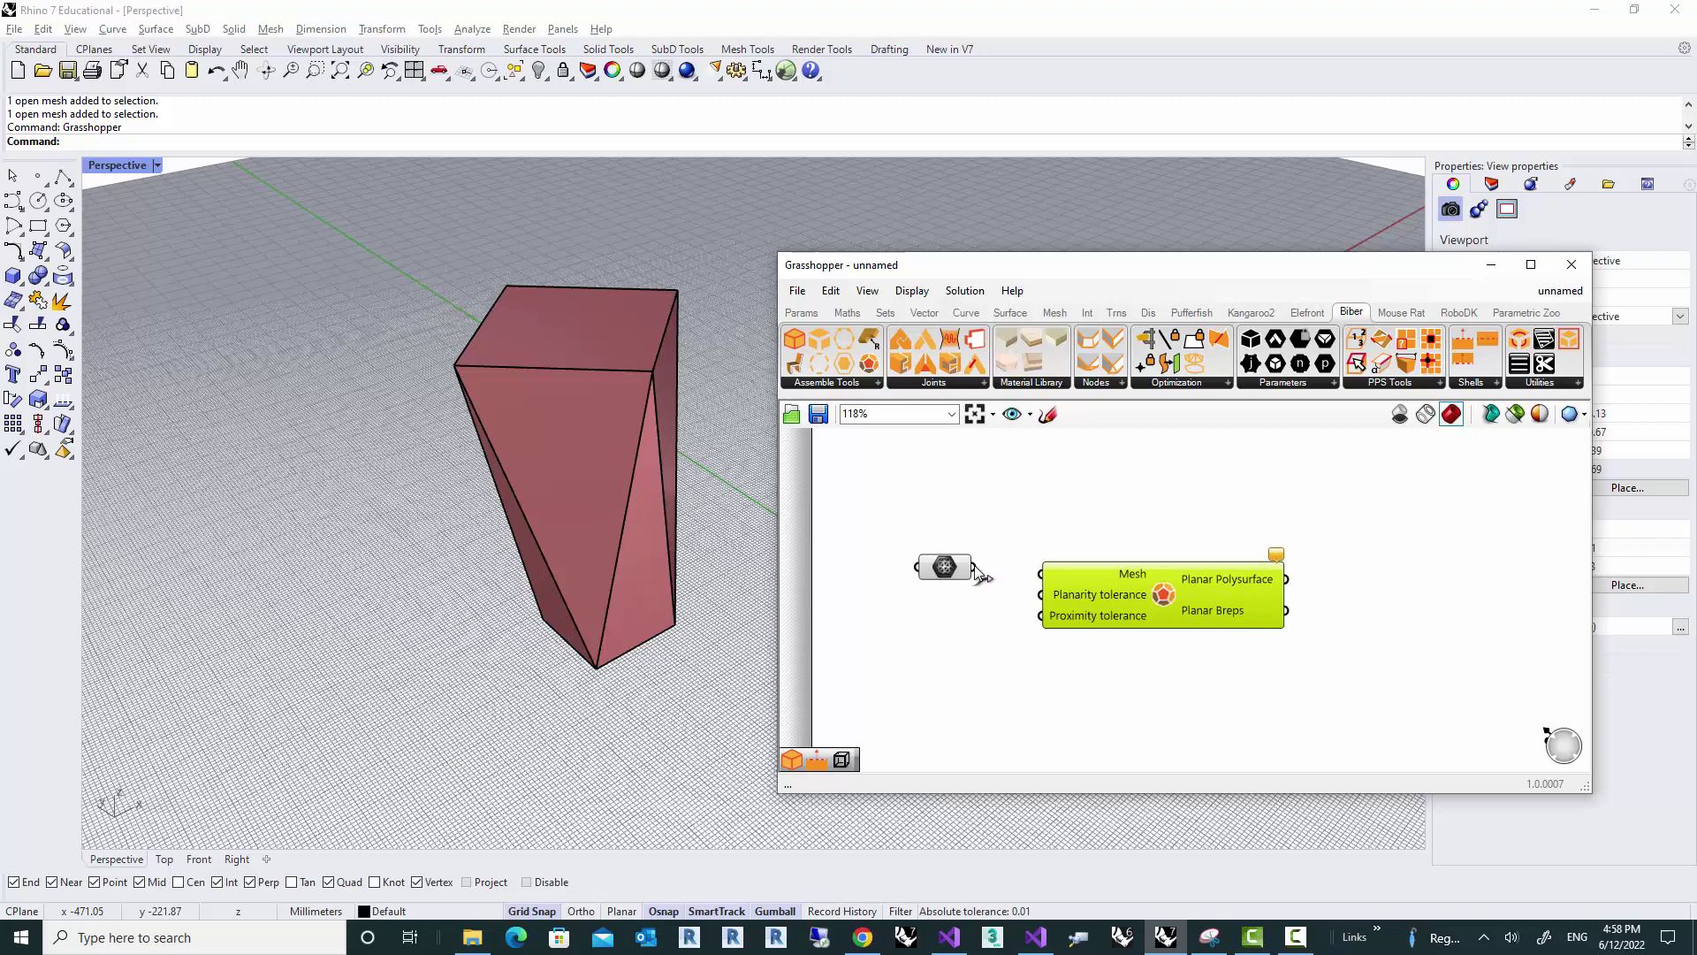
left_click_drag(973, 567, 1042, 574)
left_click(1263, 660)
Step: Turn off the preview of both the Mesh parameter and the Mesh to PPS component
right_click_drag(1211, 685, 1123, 665)
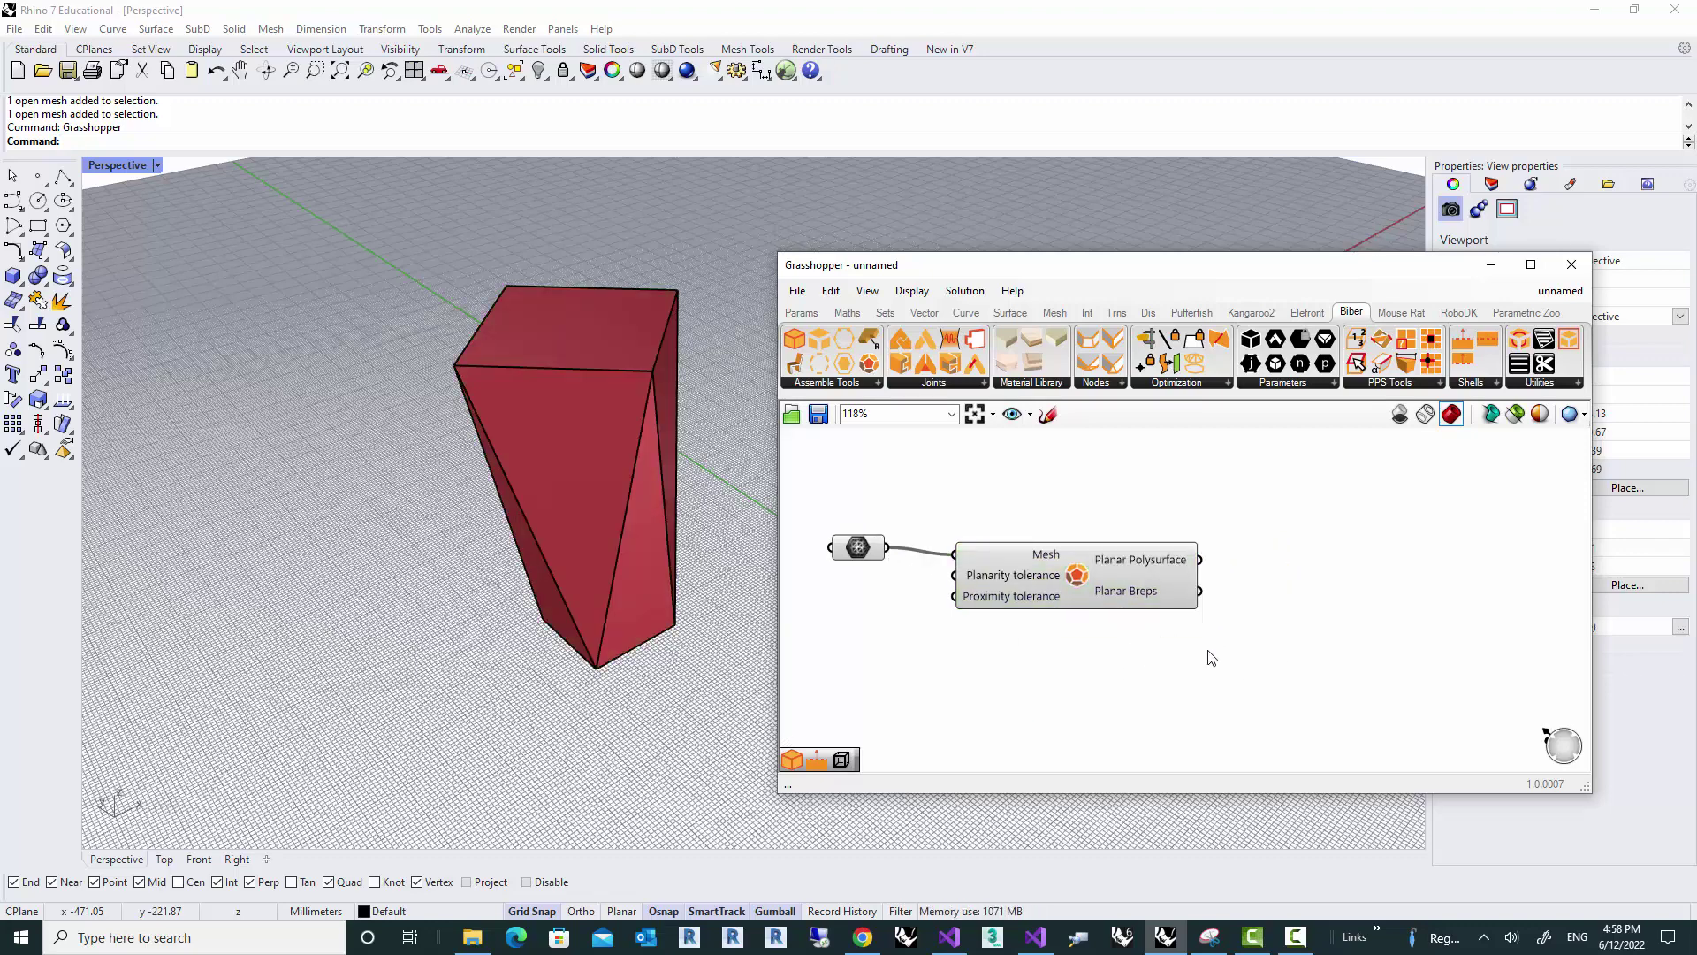
left_click_drag(1208, 654, 806, 504)
right_click(1069, 455)
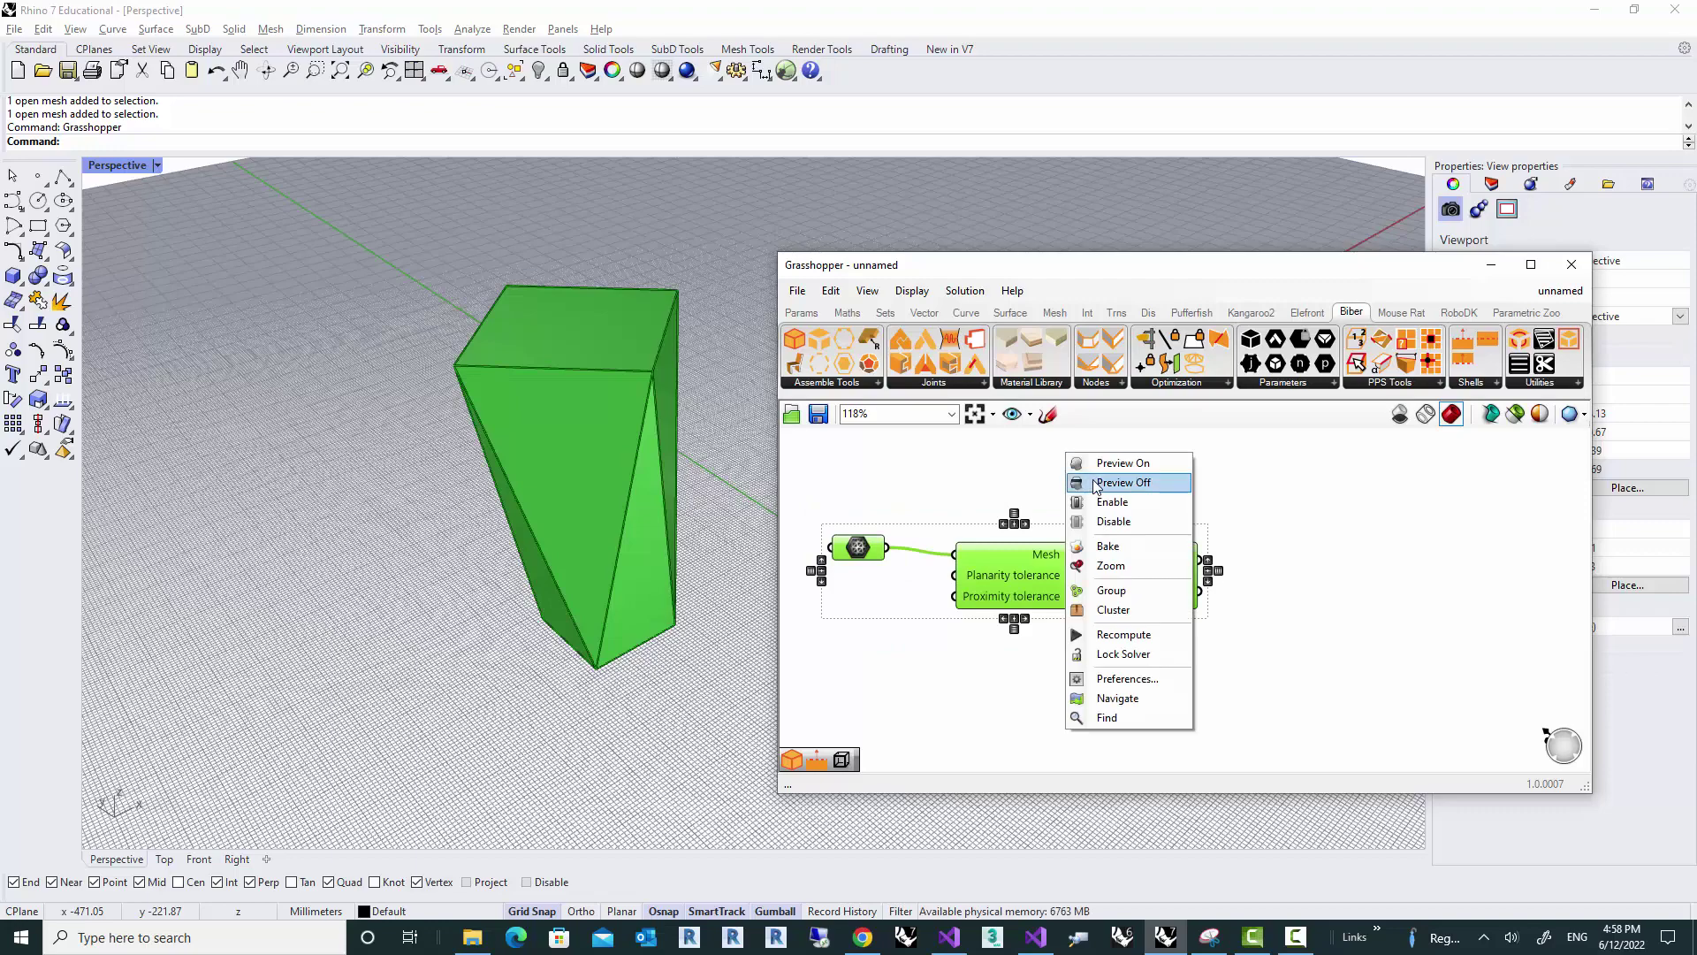
left_click(1093, 483)
right_click_drag(1248, 485, 1151, 501)
left_click(1075, 535)
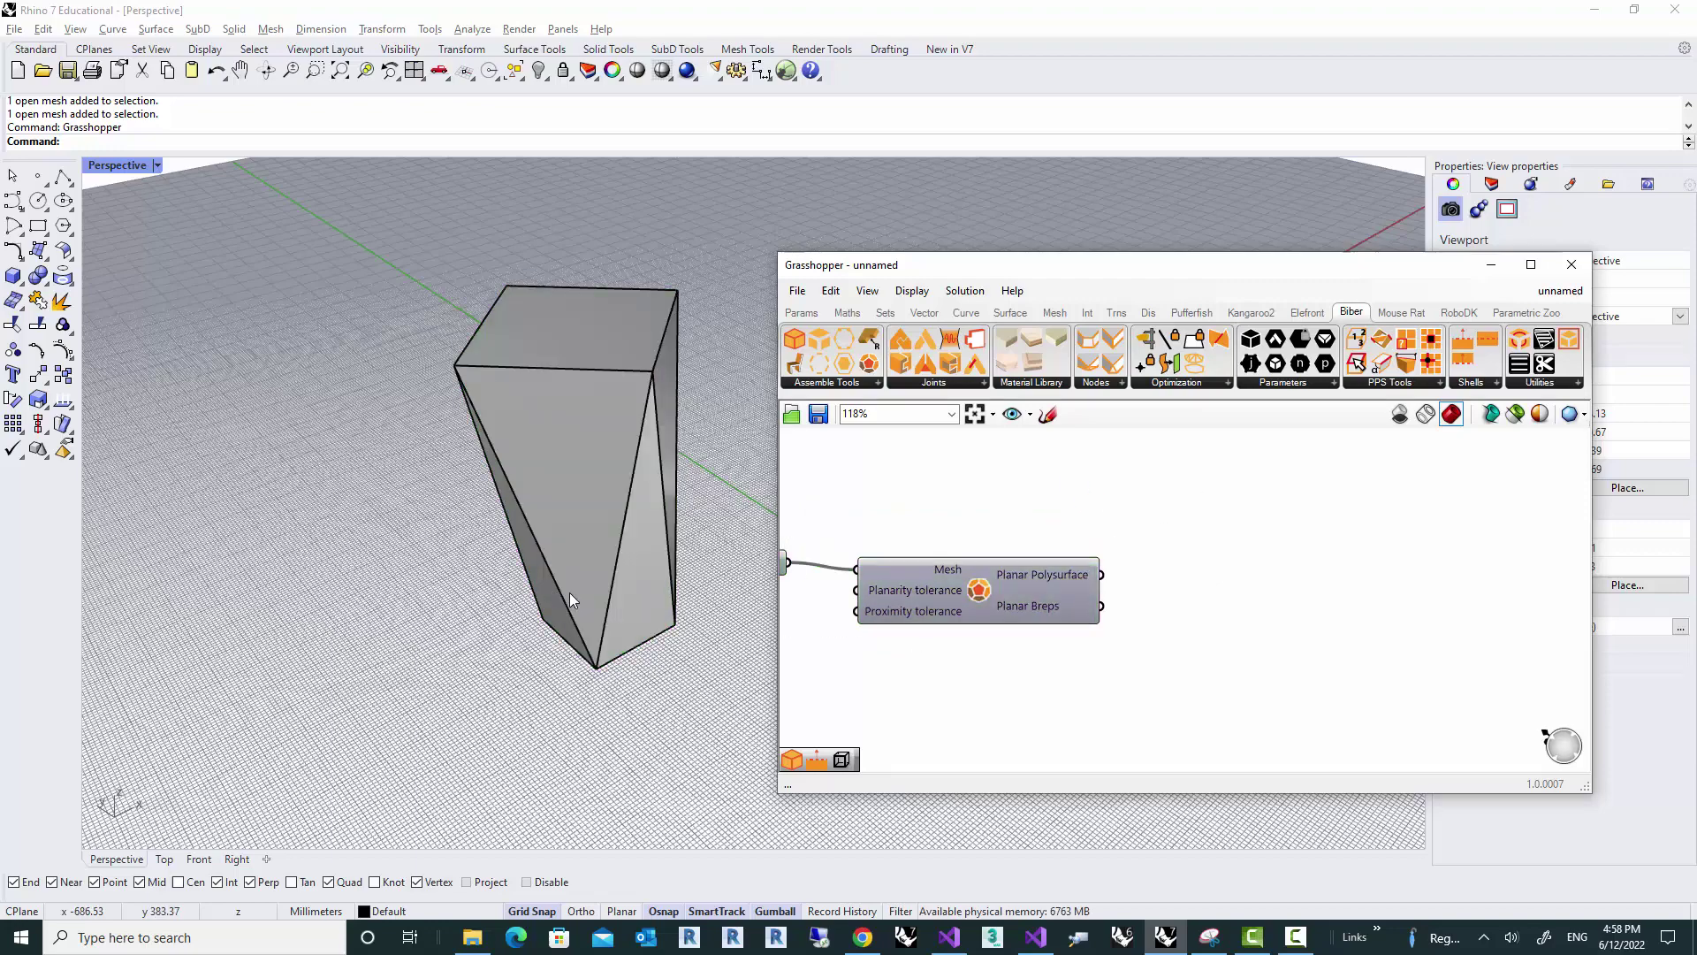
Step: Add Biber's Assembly component and feed it the Planar Polysurface output of Mesh to PPS
mouse_move(569, 592)
right_mouse_down()
mouse_move(597, 547)
mouse_move(594, 595)
right_mouse_up()
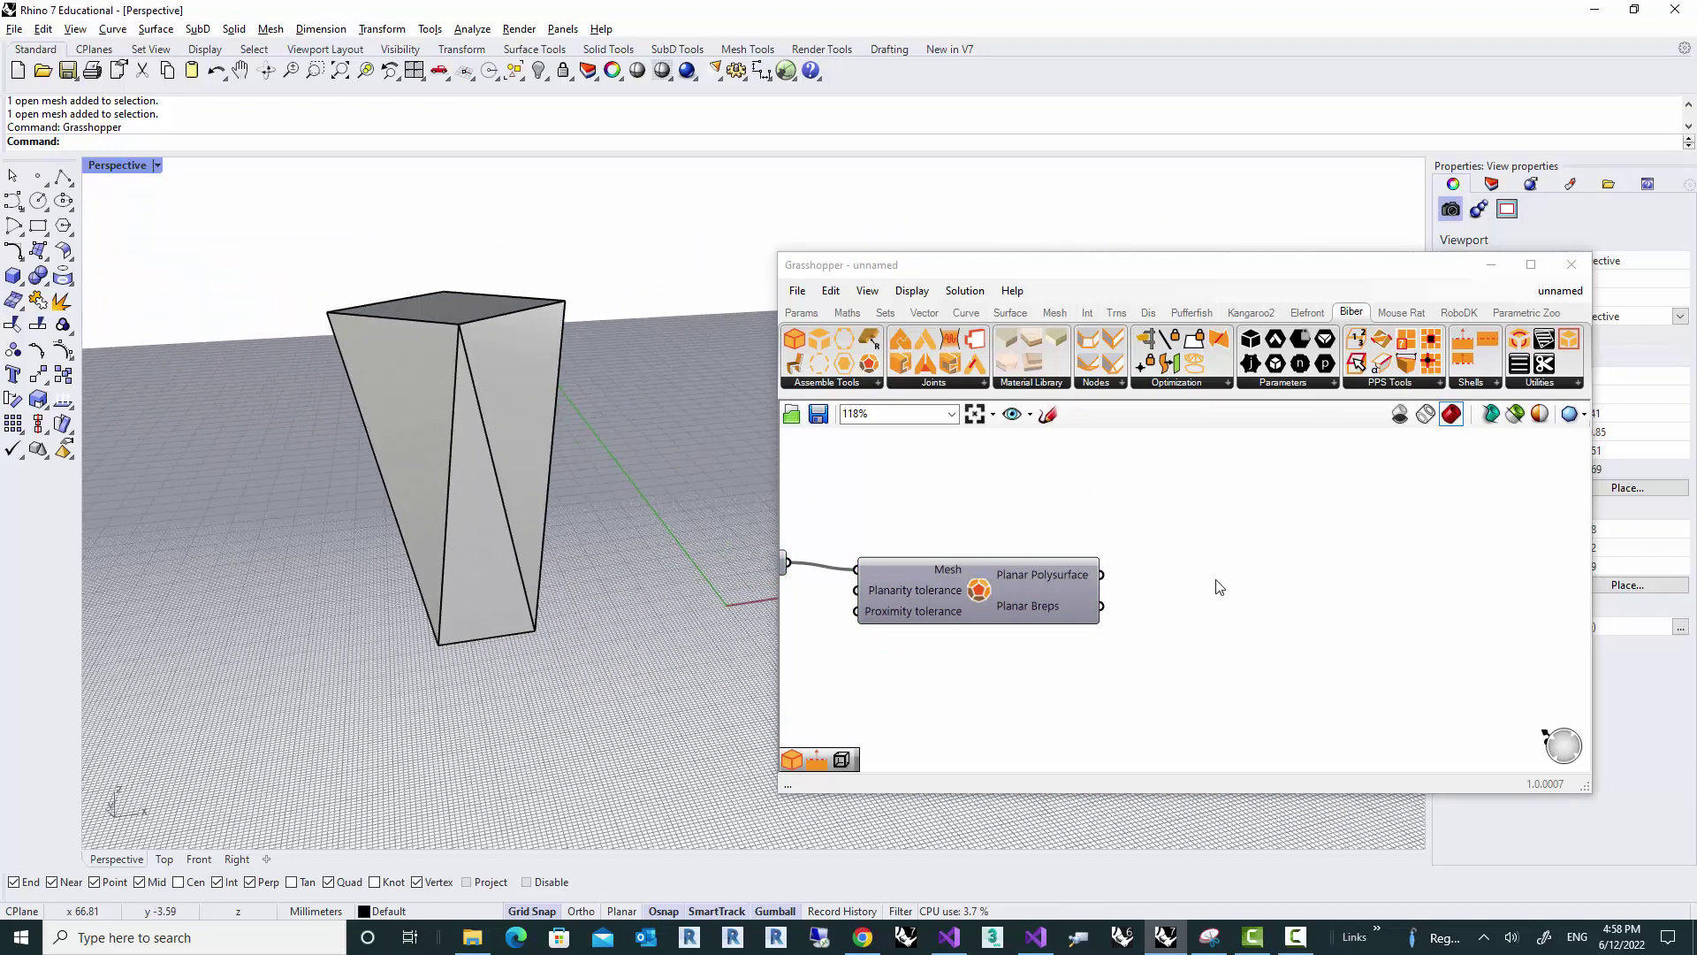
right_click_drag(1261, 585, 1119, 581)
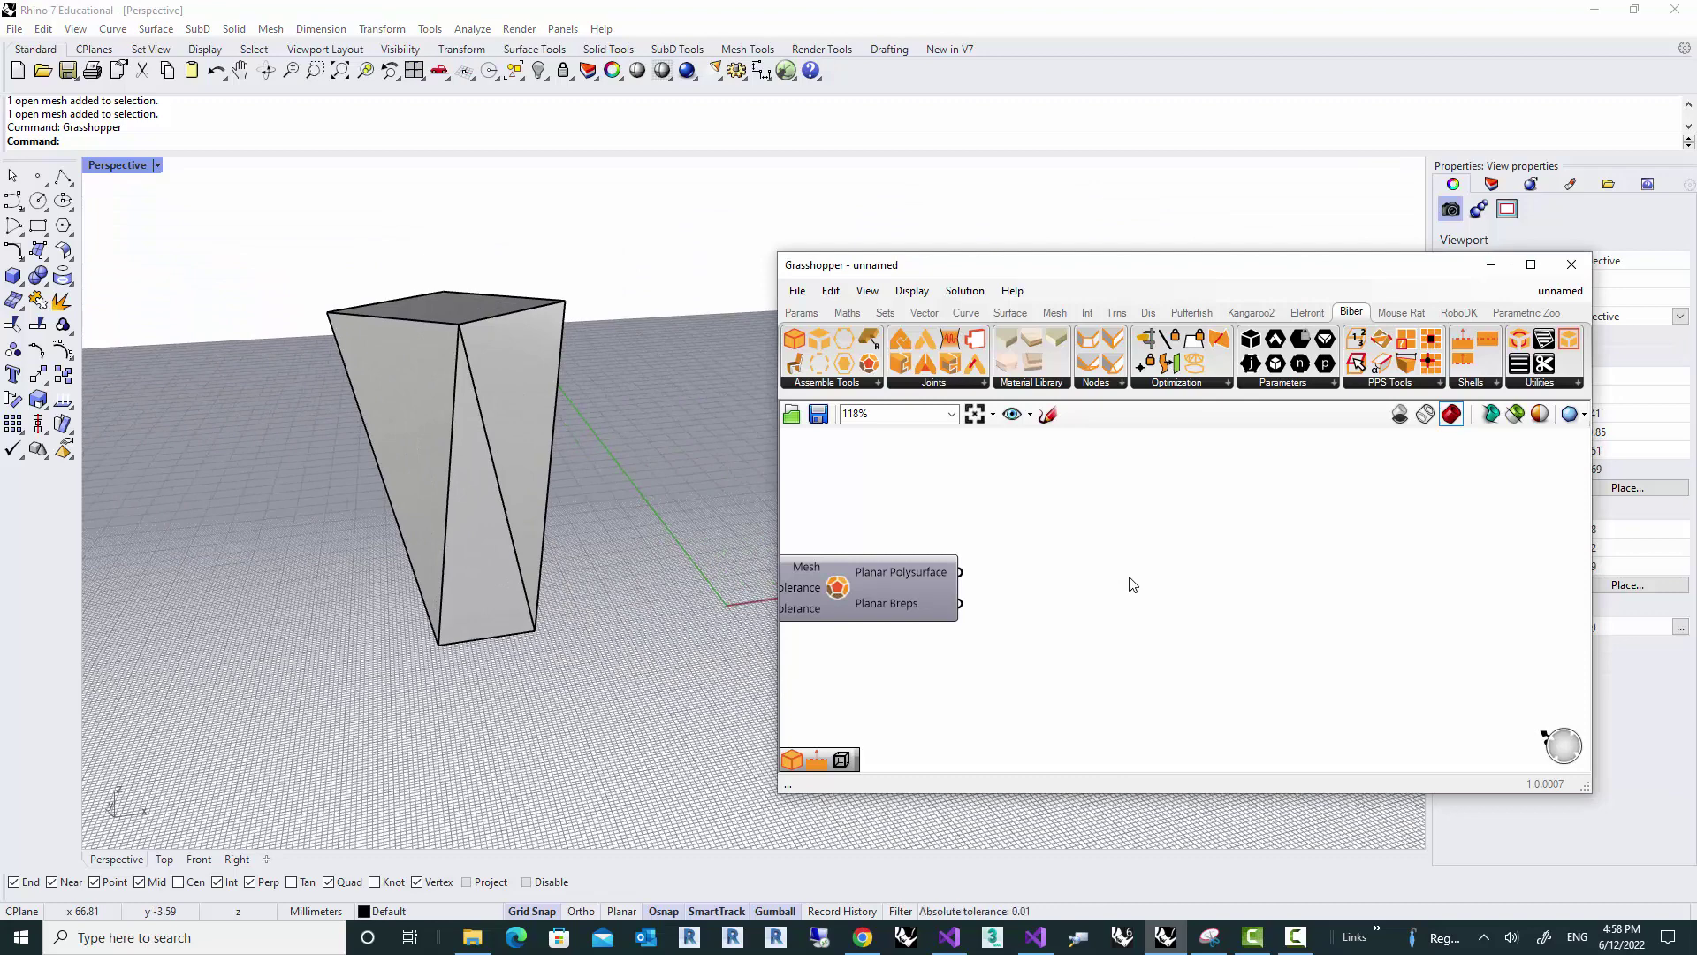
double_click(1186, 584)
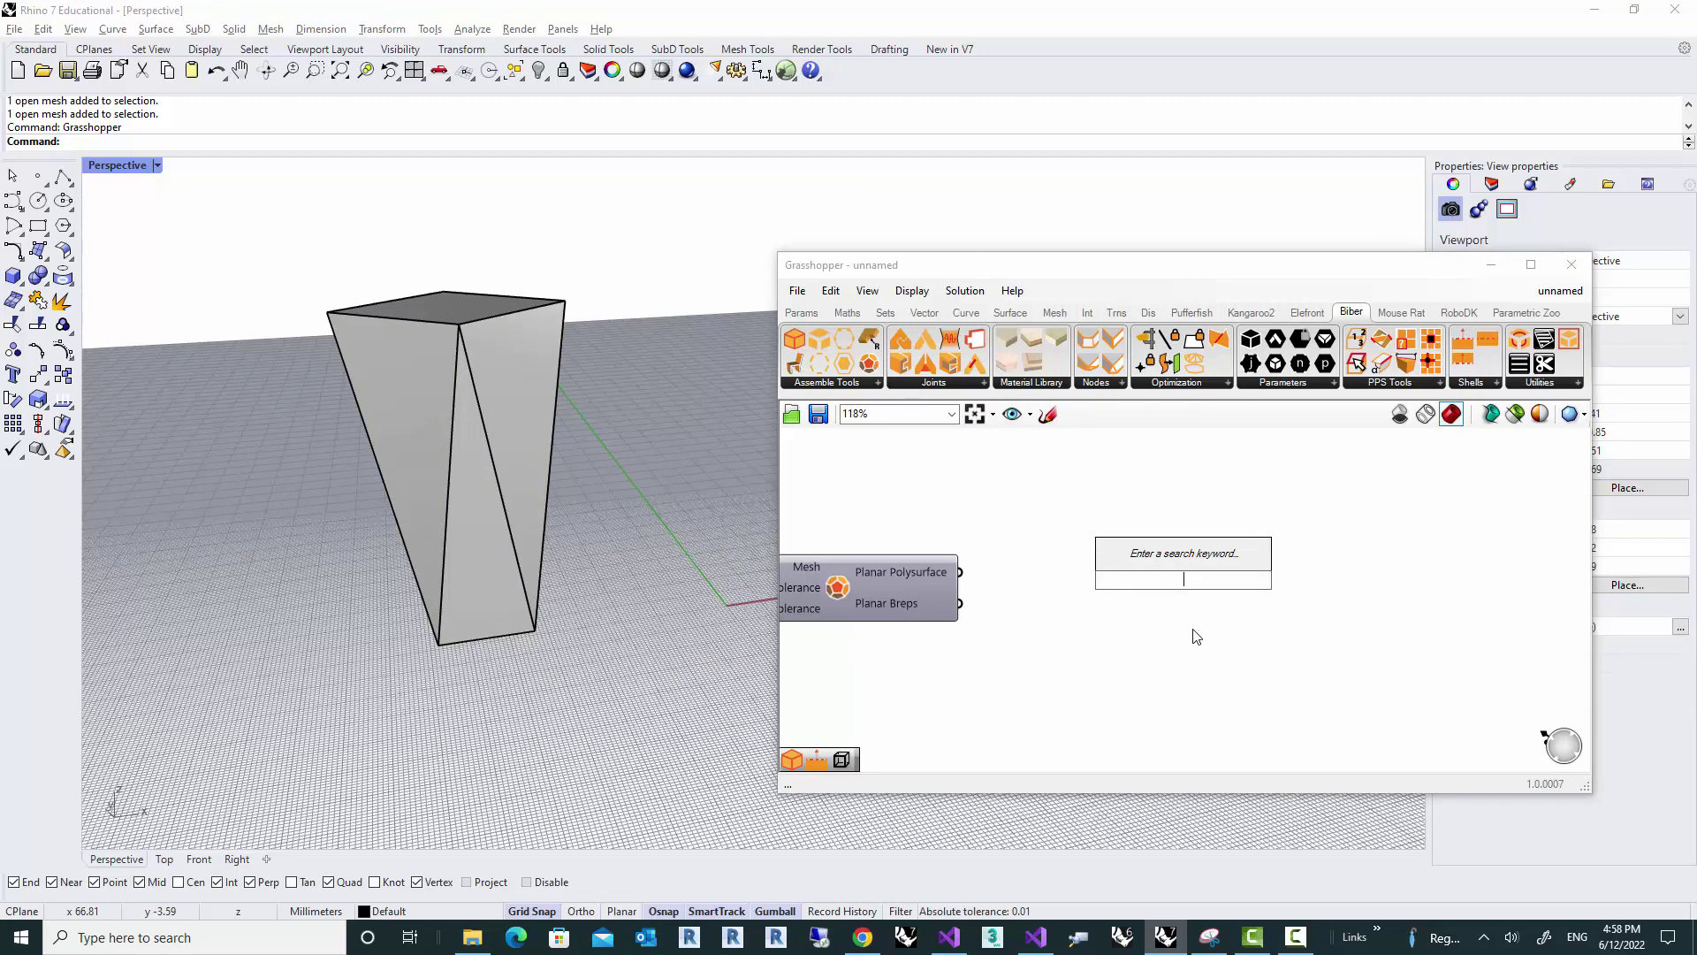
type("asse")
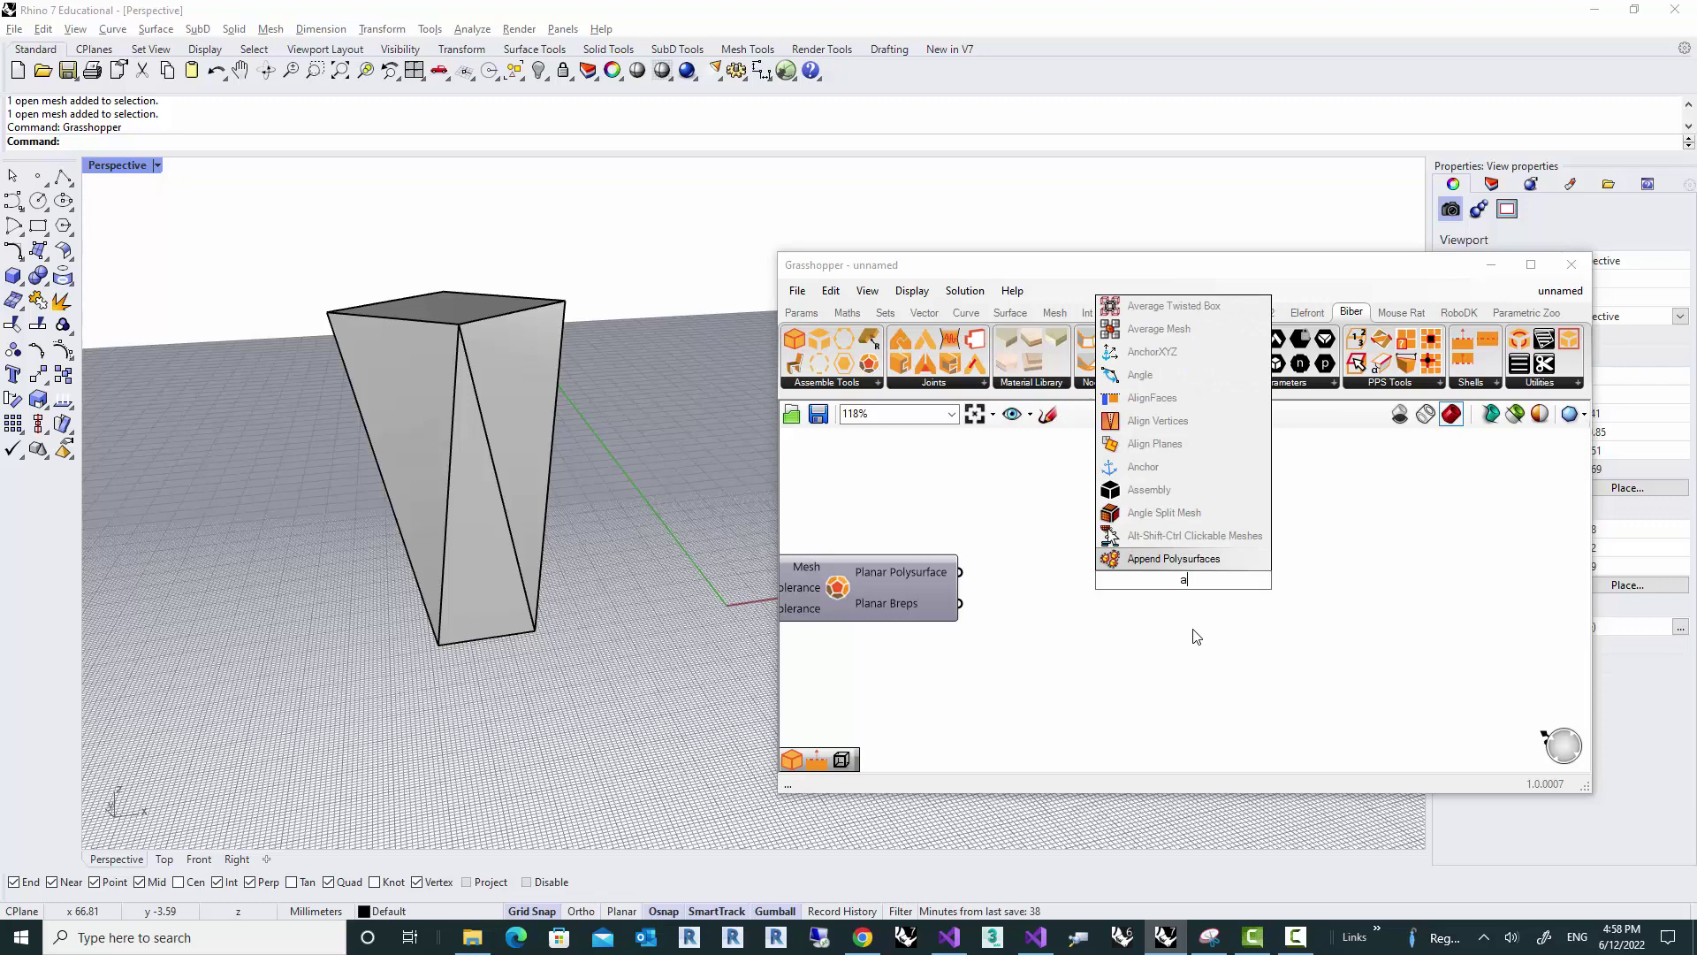
key("Up")
key("Return")
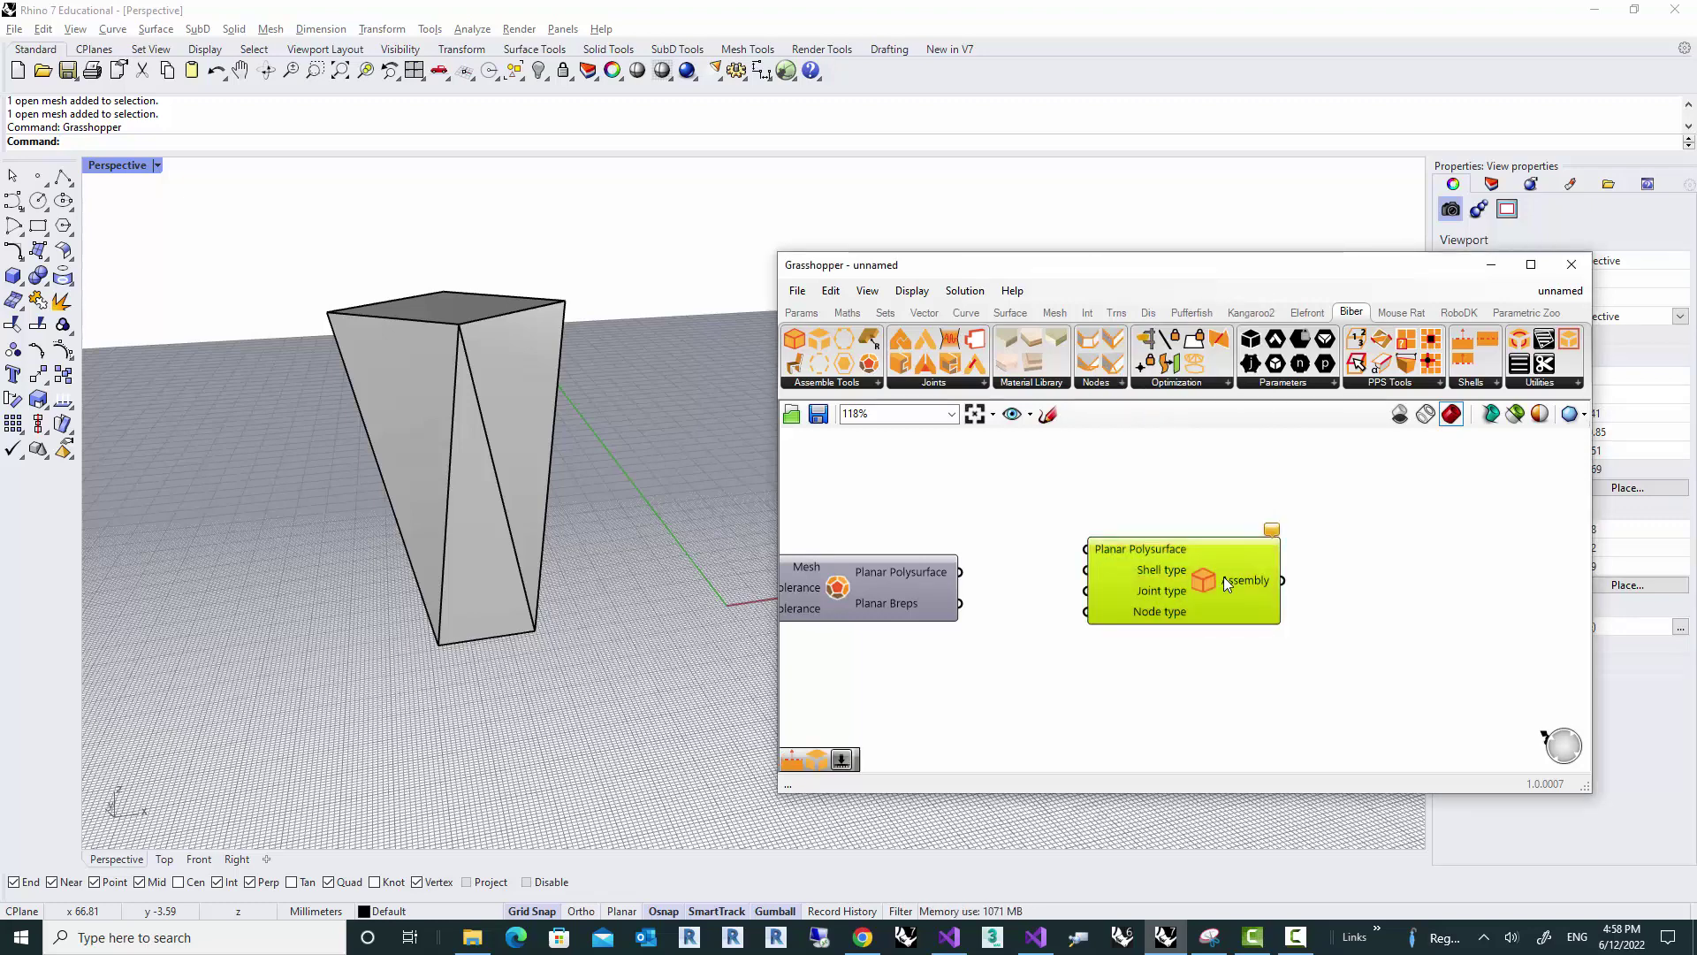
left_click_drag(1224, 576, 1302, 605)
left_click_drag(960, 572, 1165, 577)
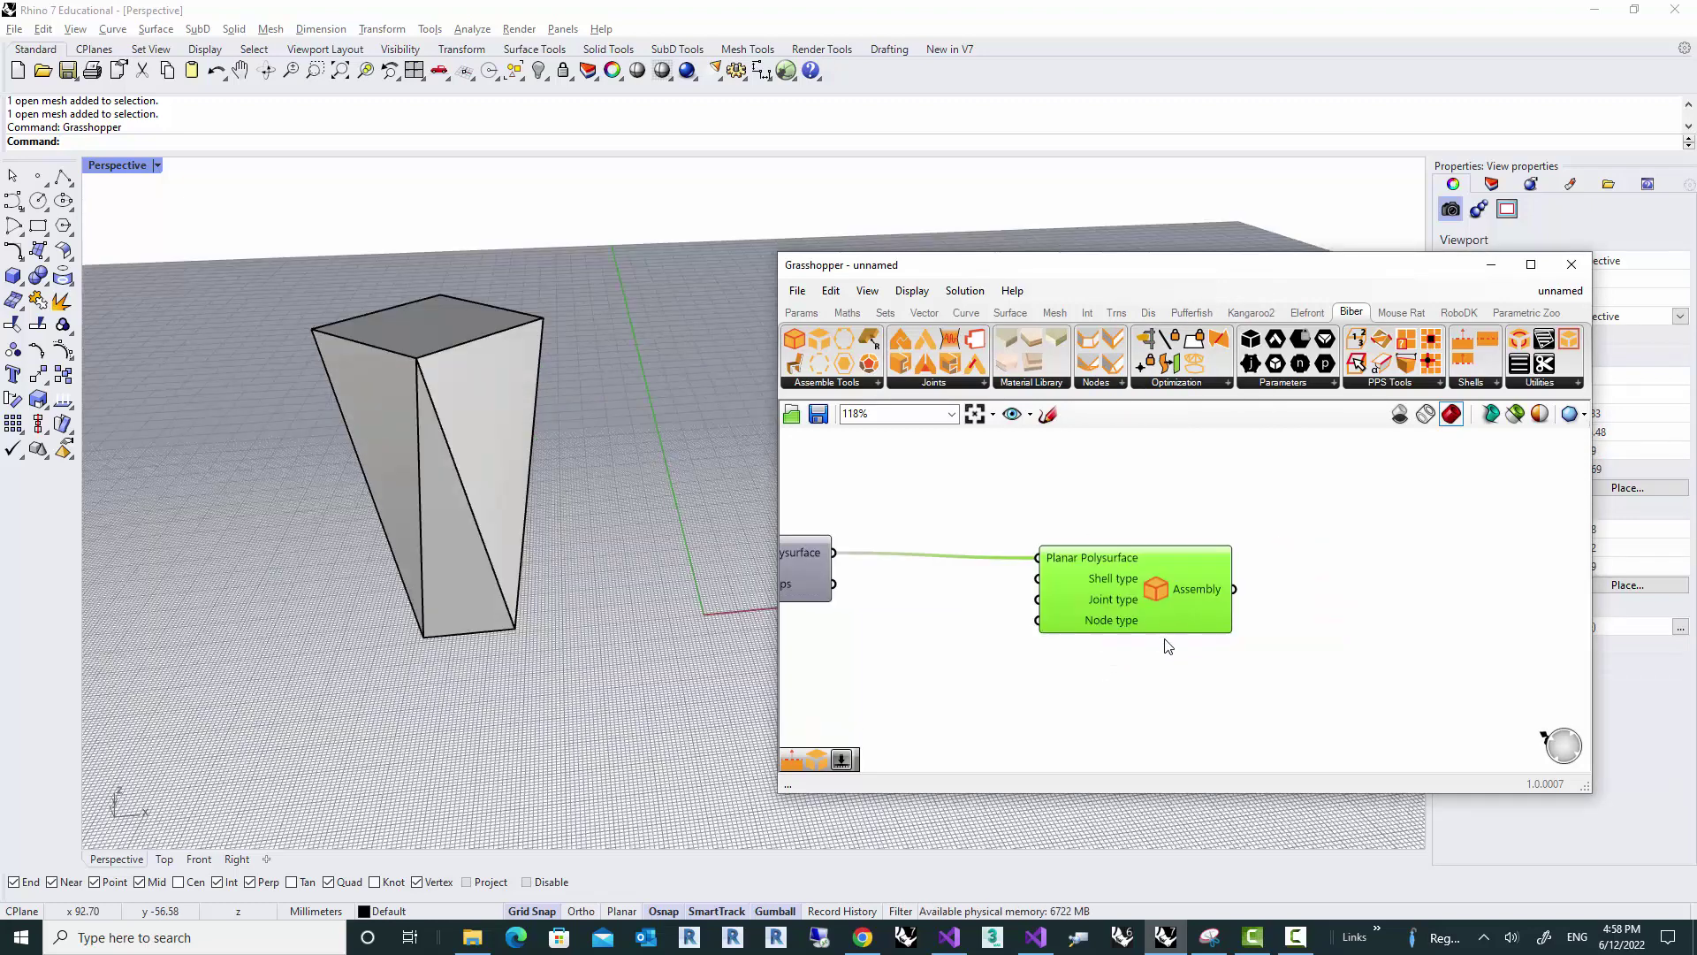
Step: Create a number slider with the value 18 below the Mesh to PPS component
right_click_drag(1167, 644, 1108, 665)
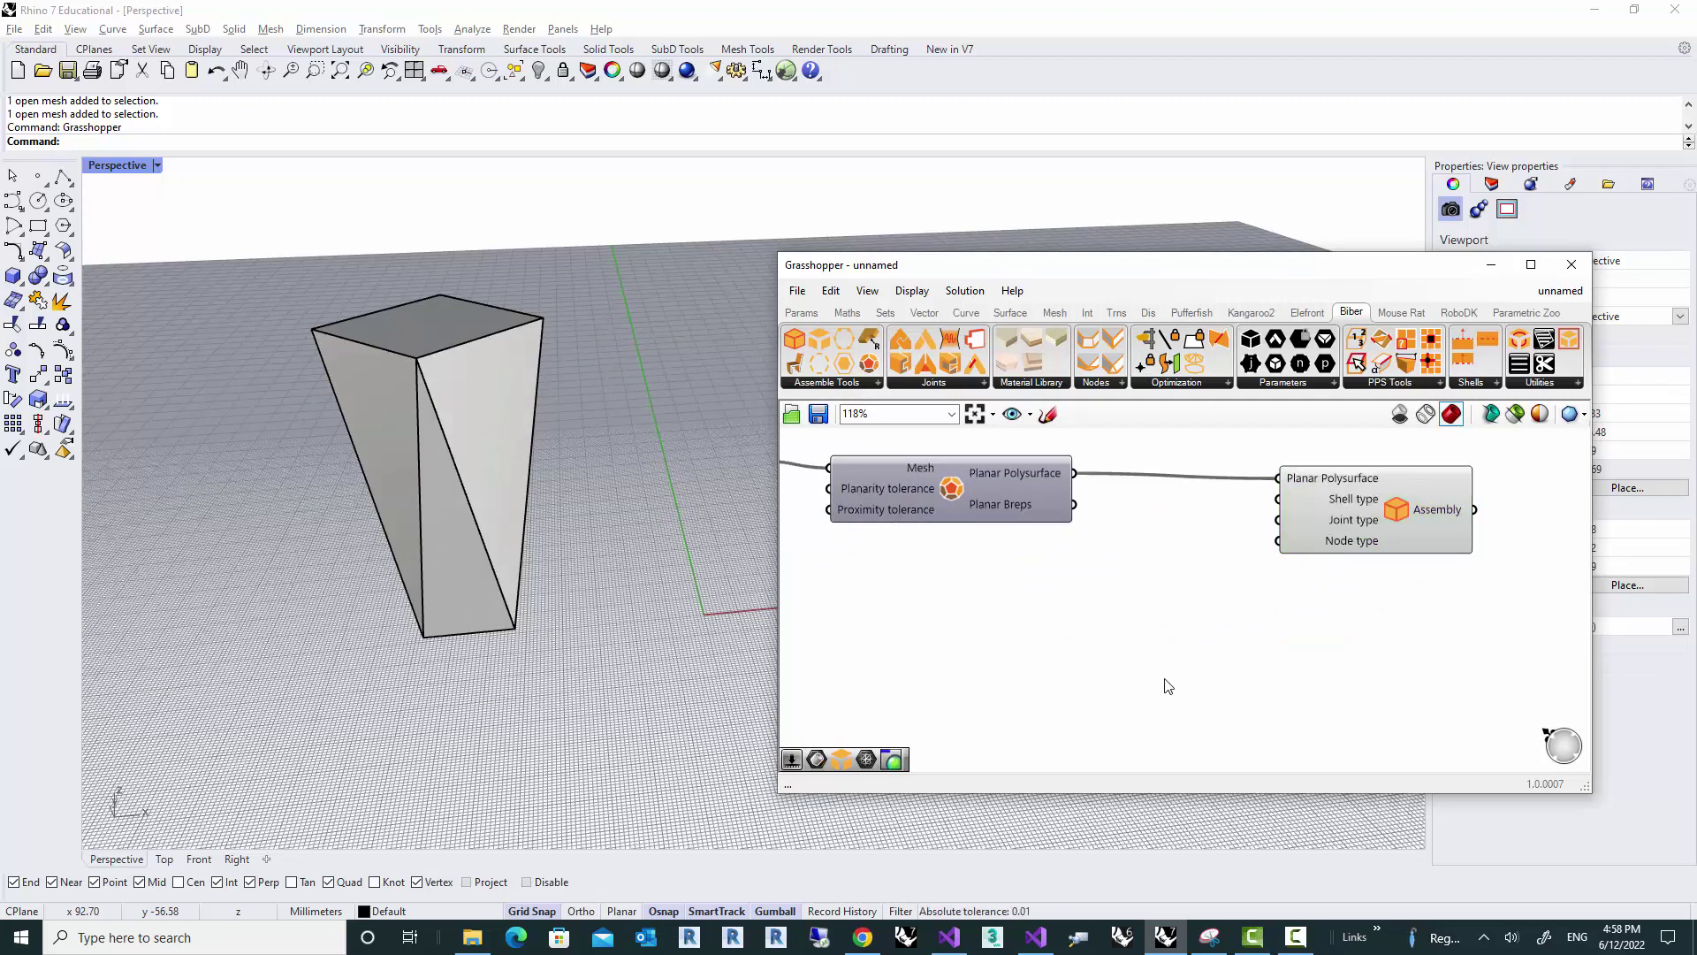
double_click(1051, 633)
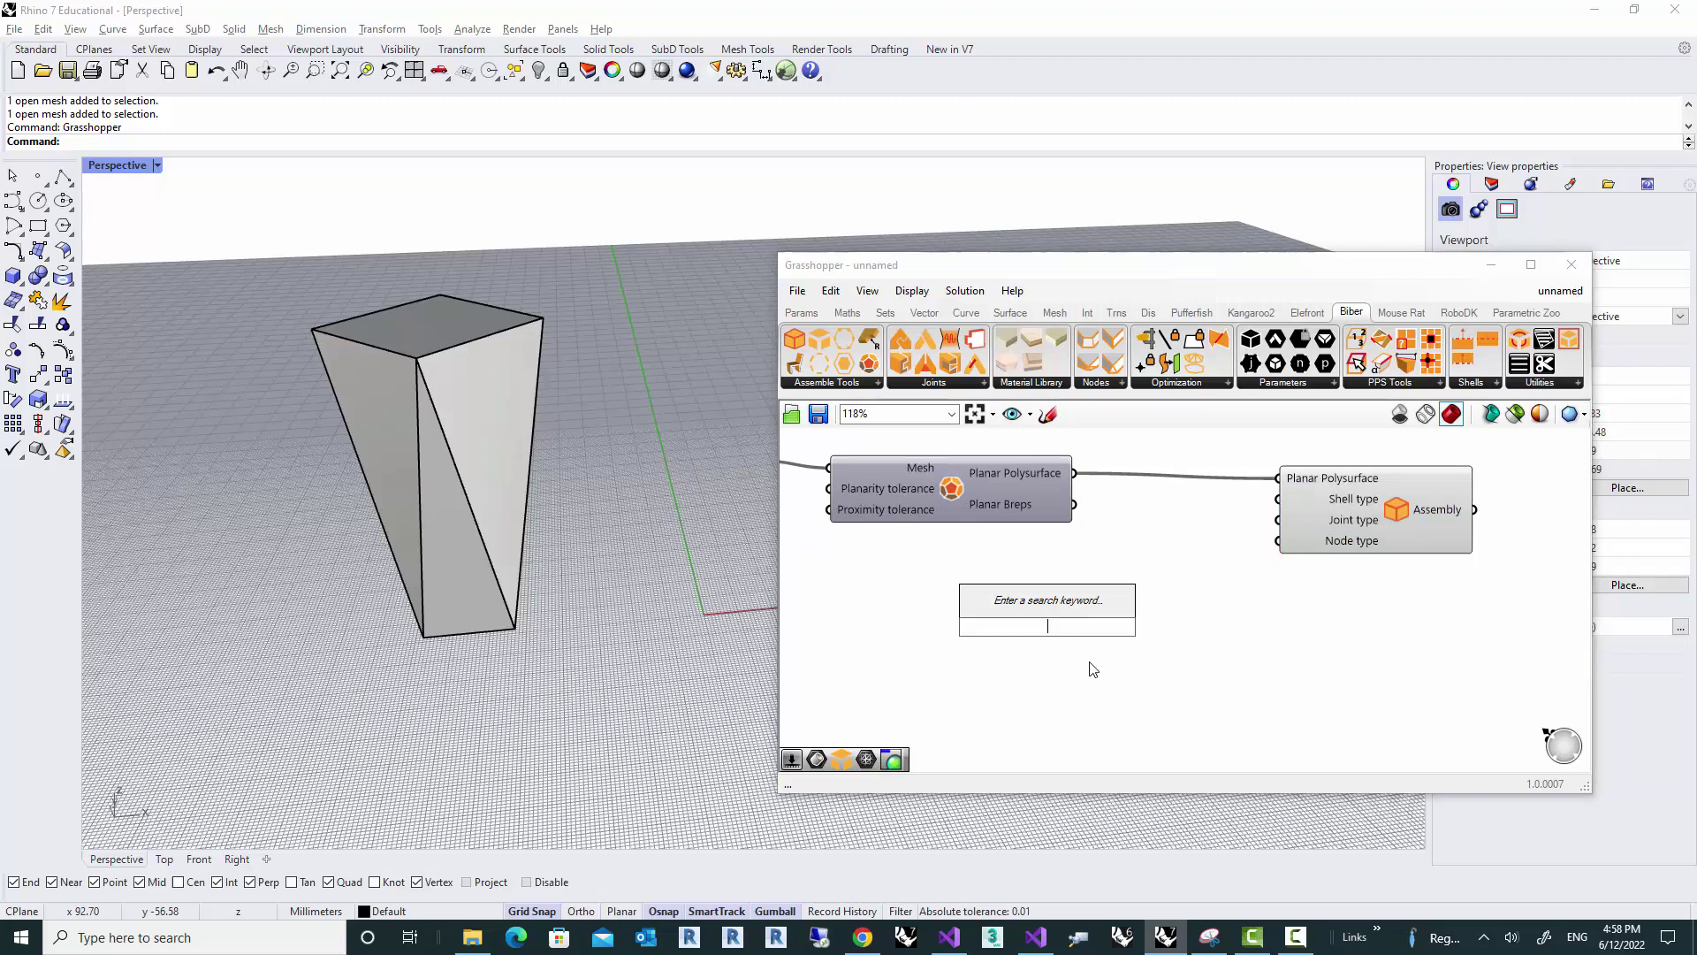
type("18")
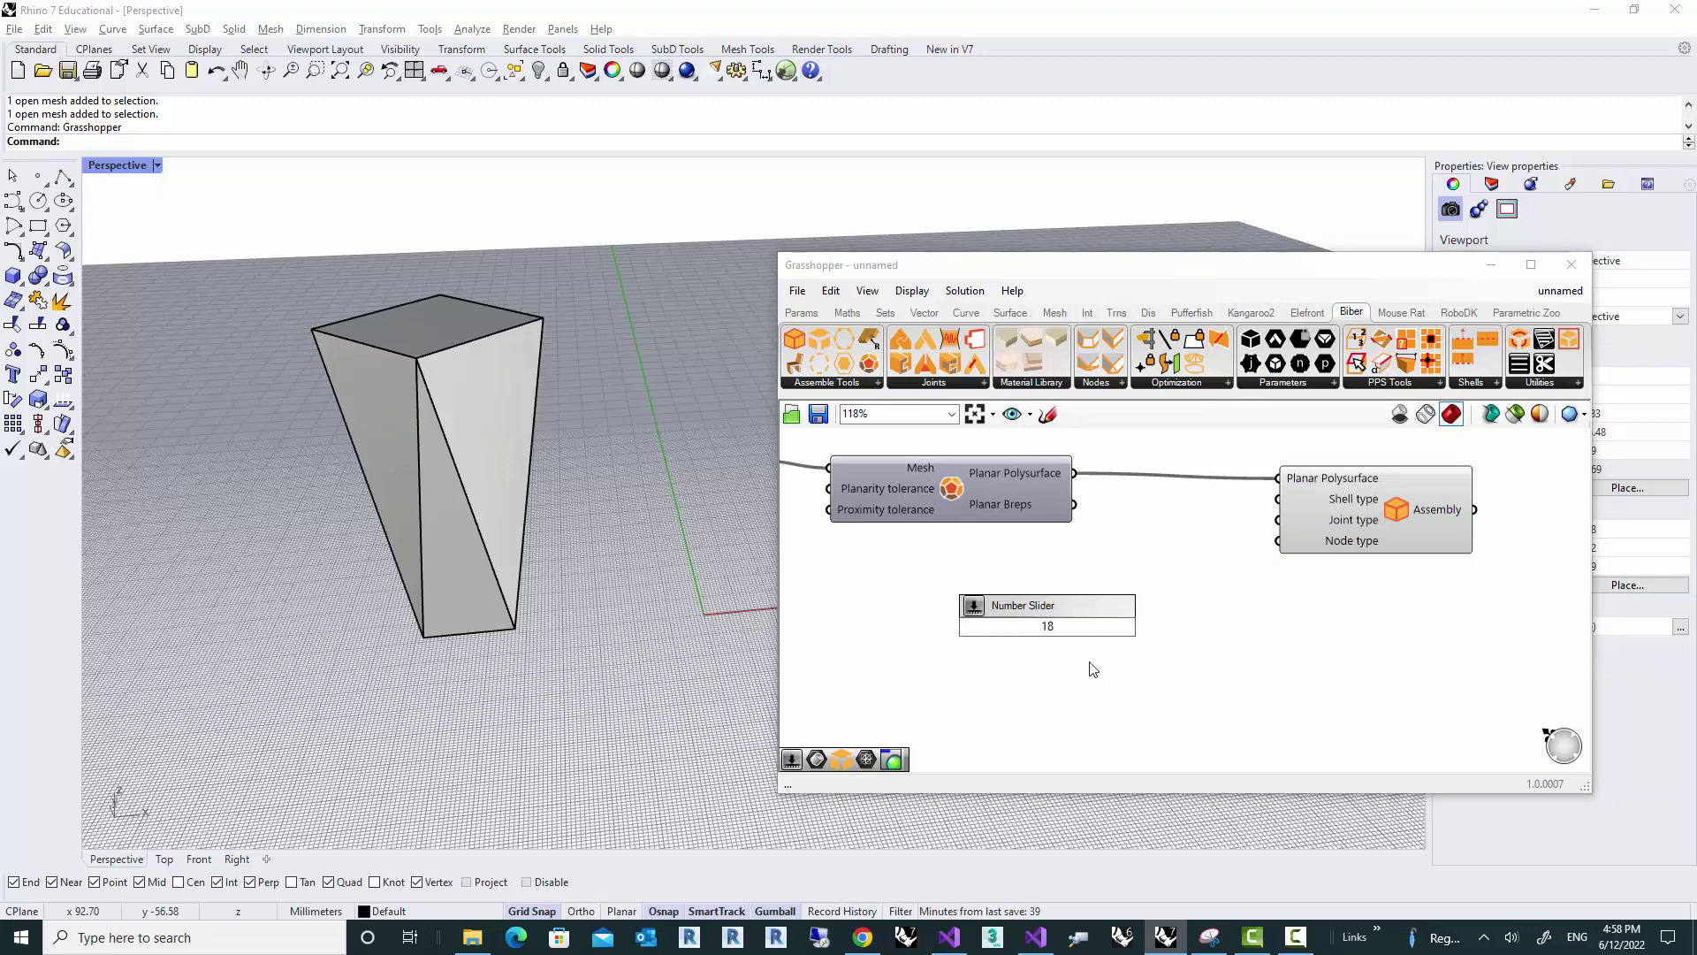
key("Return")
Step: Add a Negative Shell (default) component beside the slider and connect the slider to its Thickness input
double_click(1059, 652)
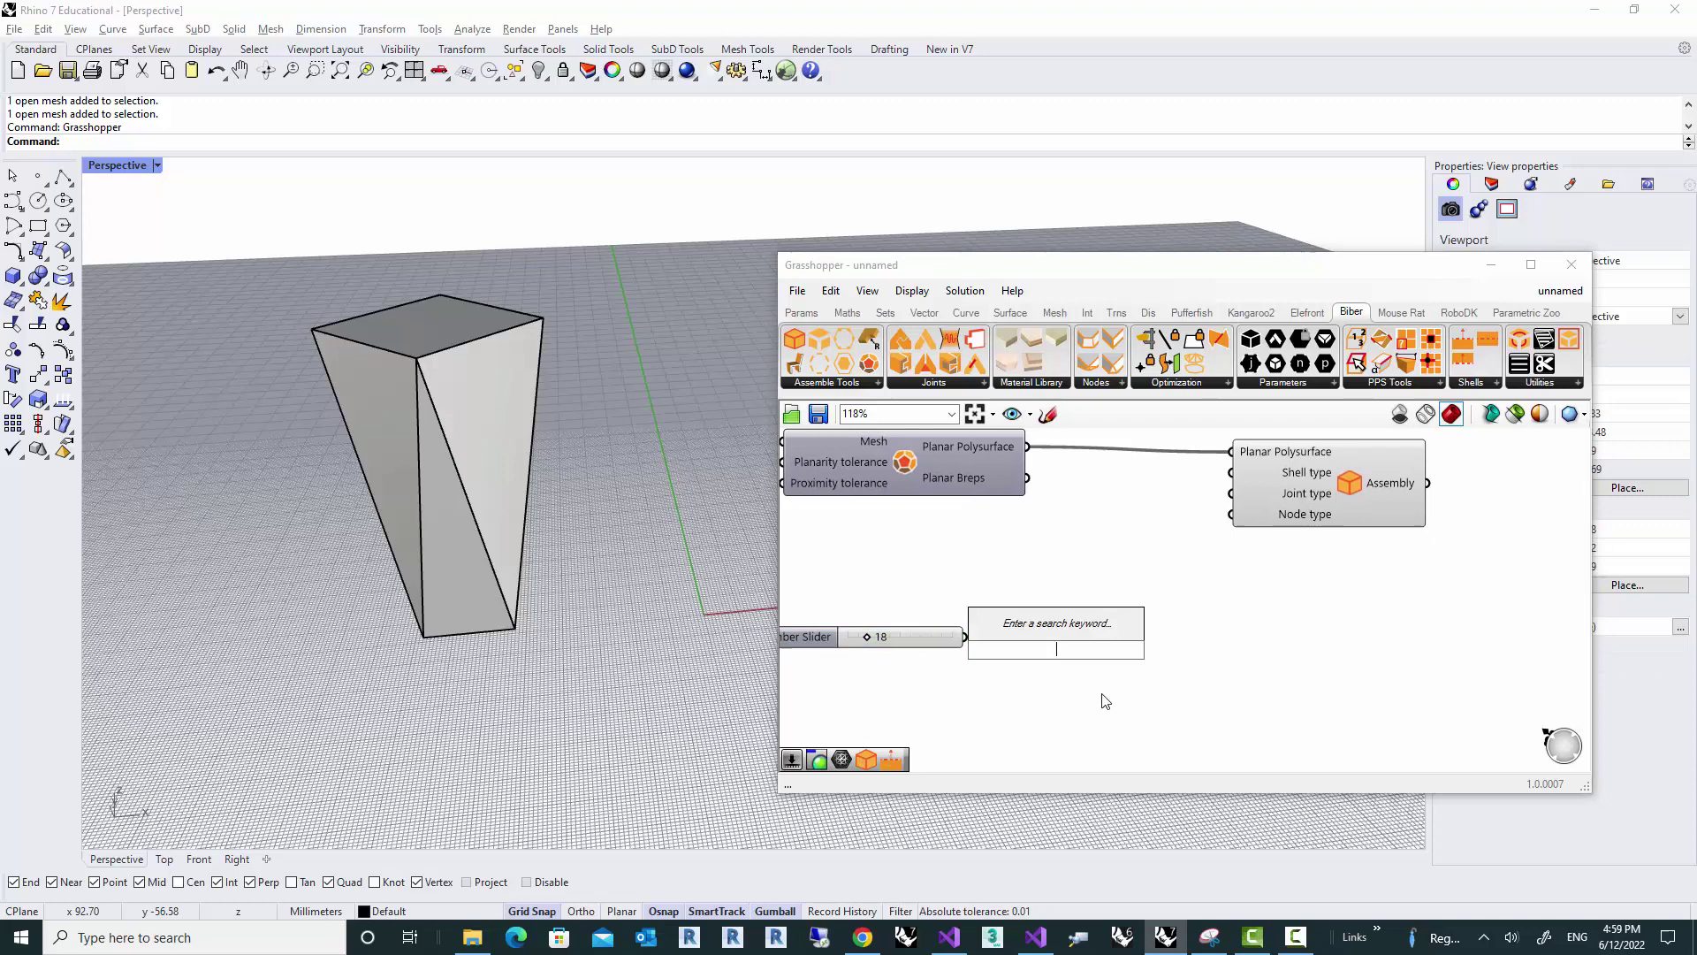
type("she")
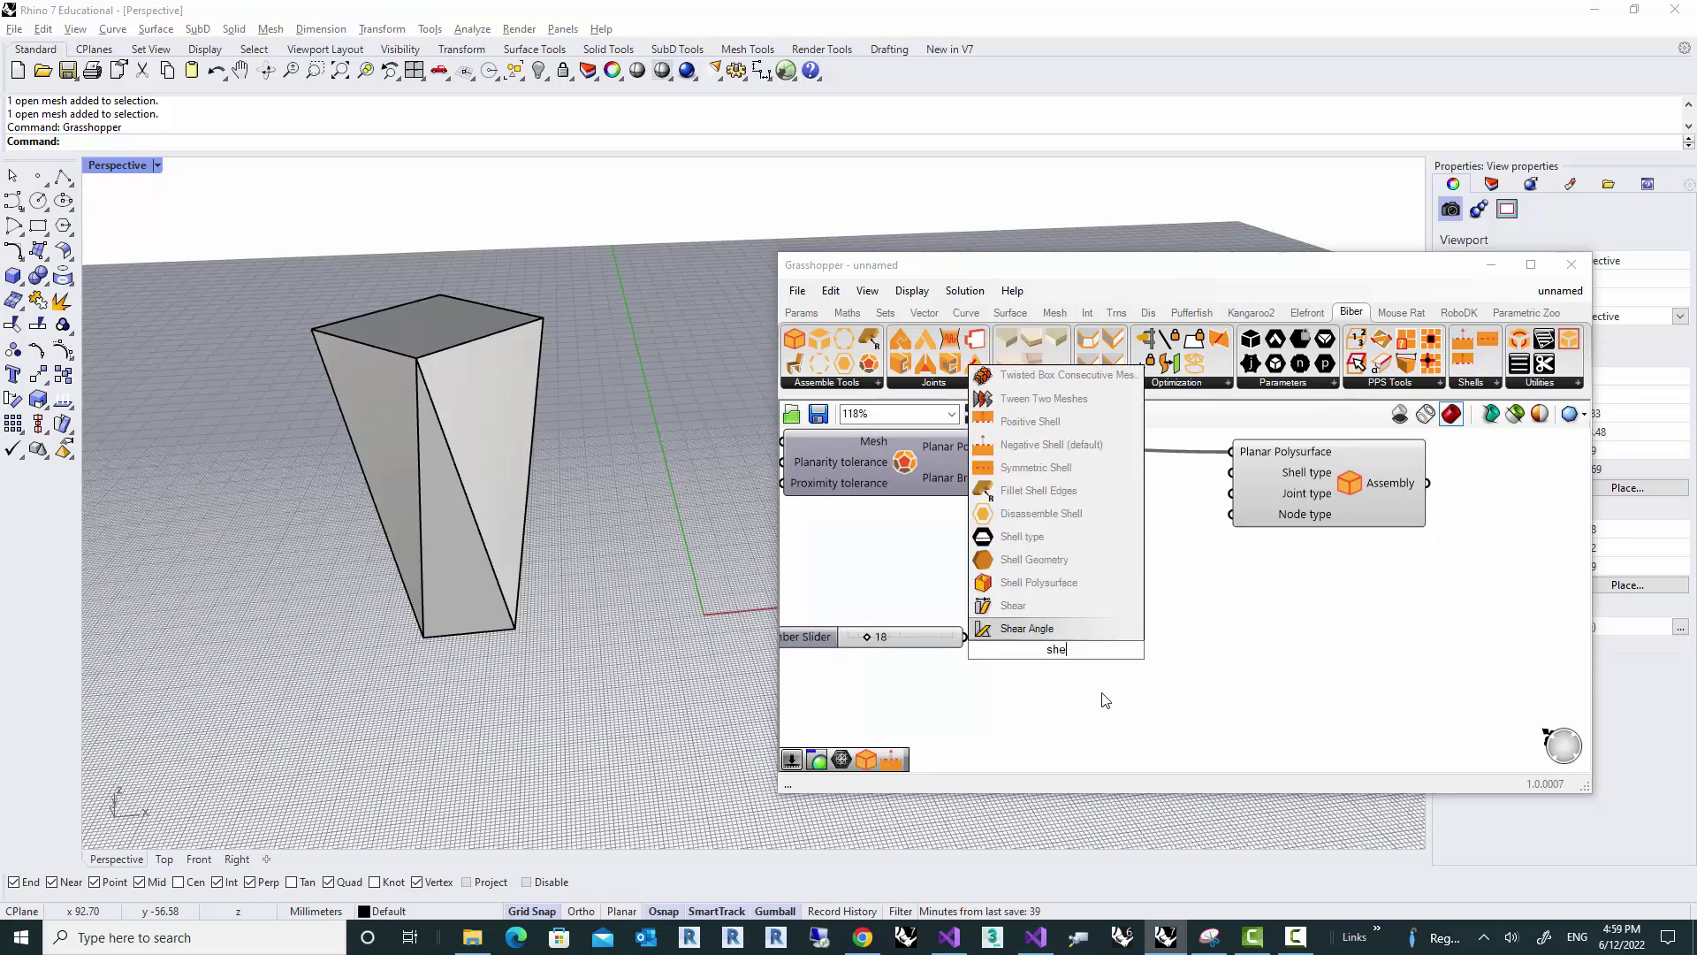
key("Up")
key("Up")
key("Up")
key("Up")
key("Up")
key("Up")
key("Up")
key("Up")
key("Return")
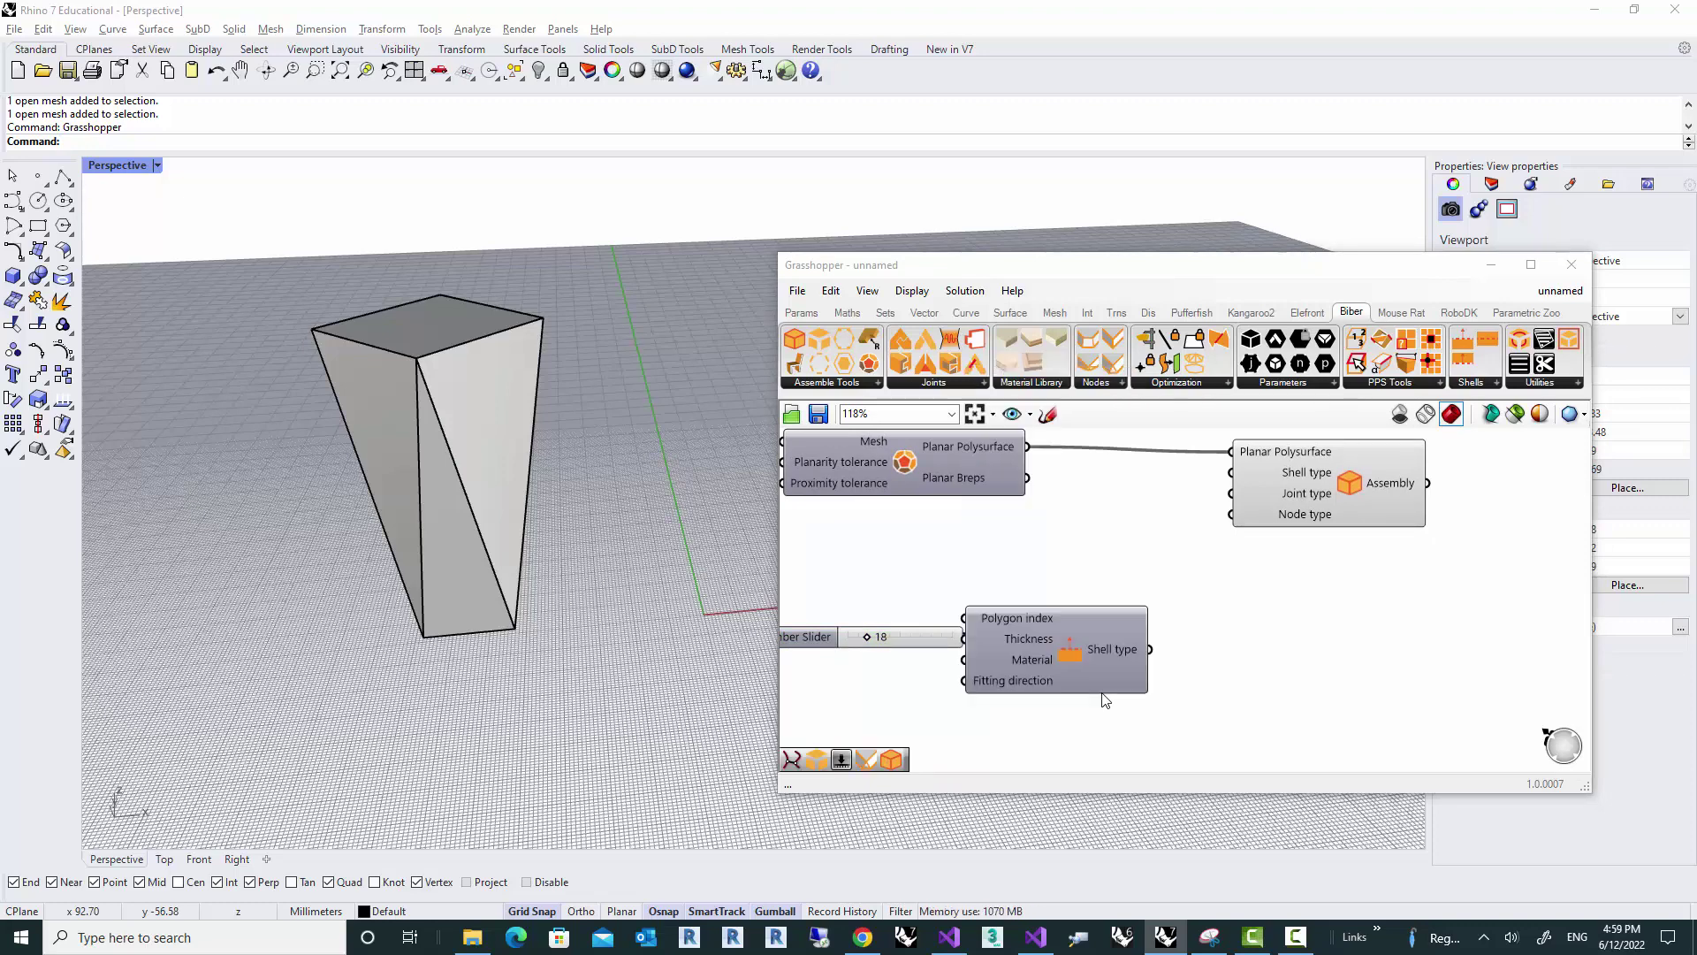
left_click_drag(1058, 664, 1159, 678)
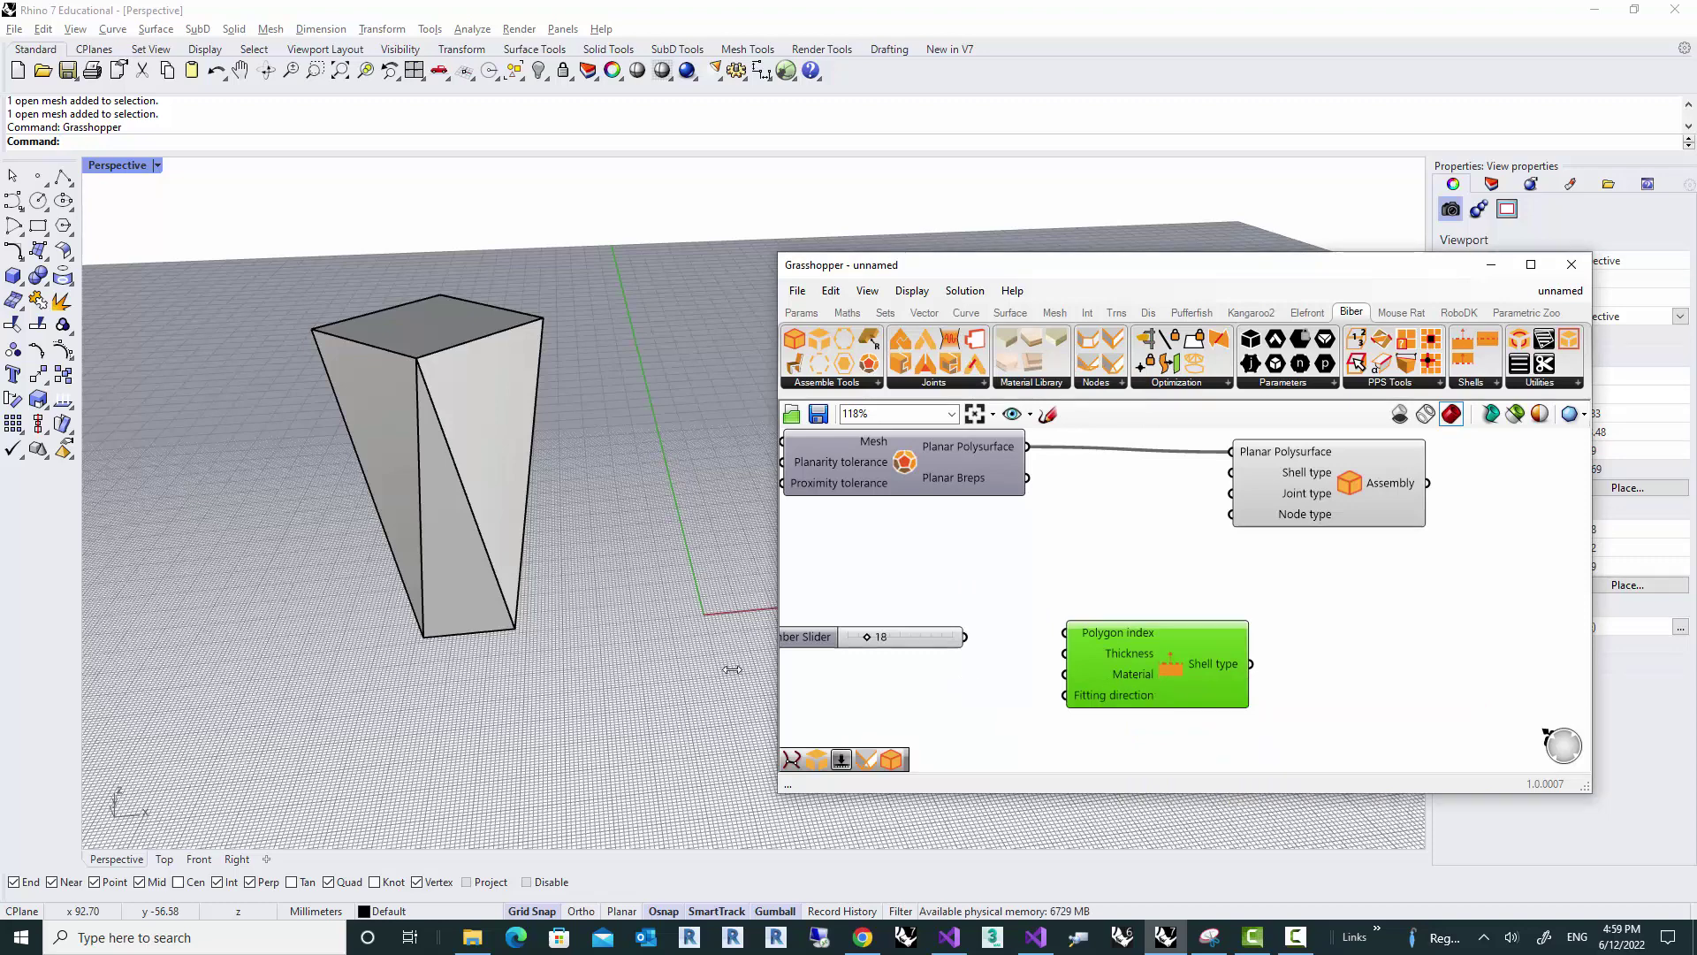
right_click_drag(470, 506, 474, 414)
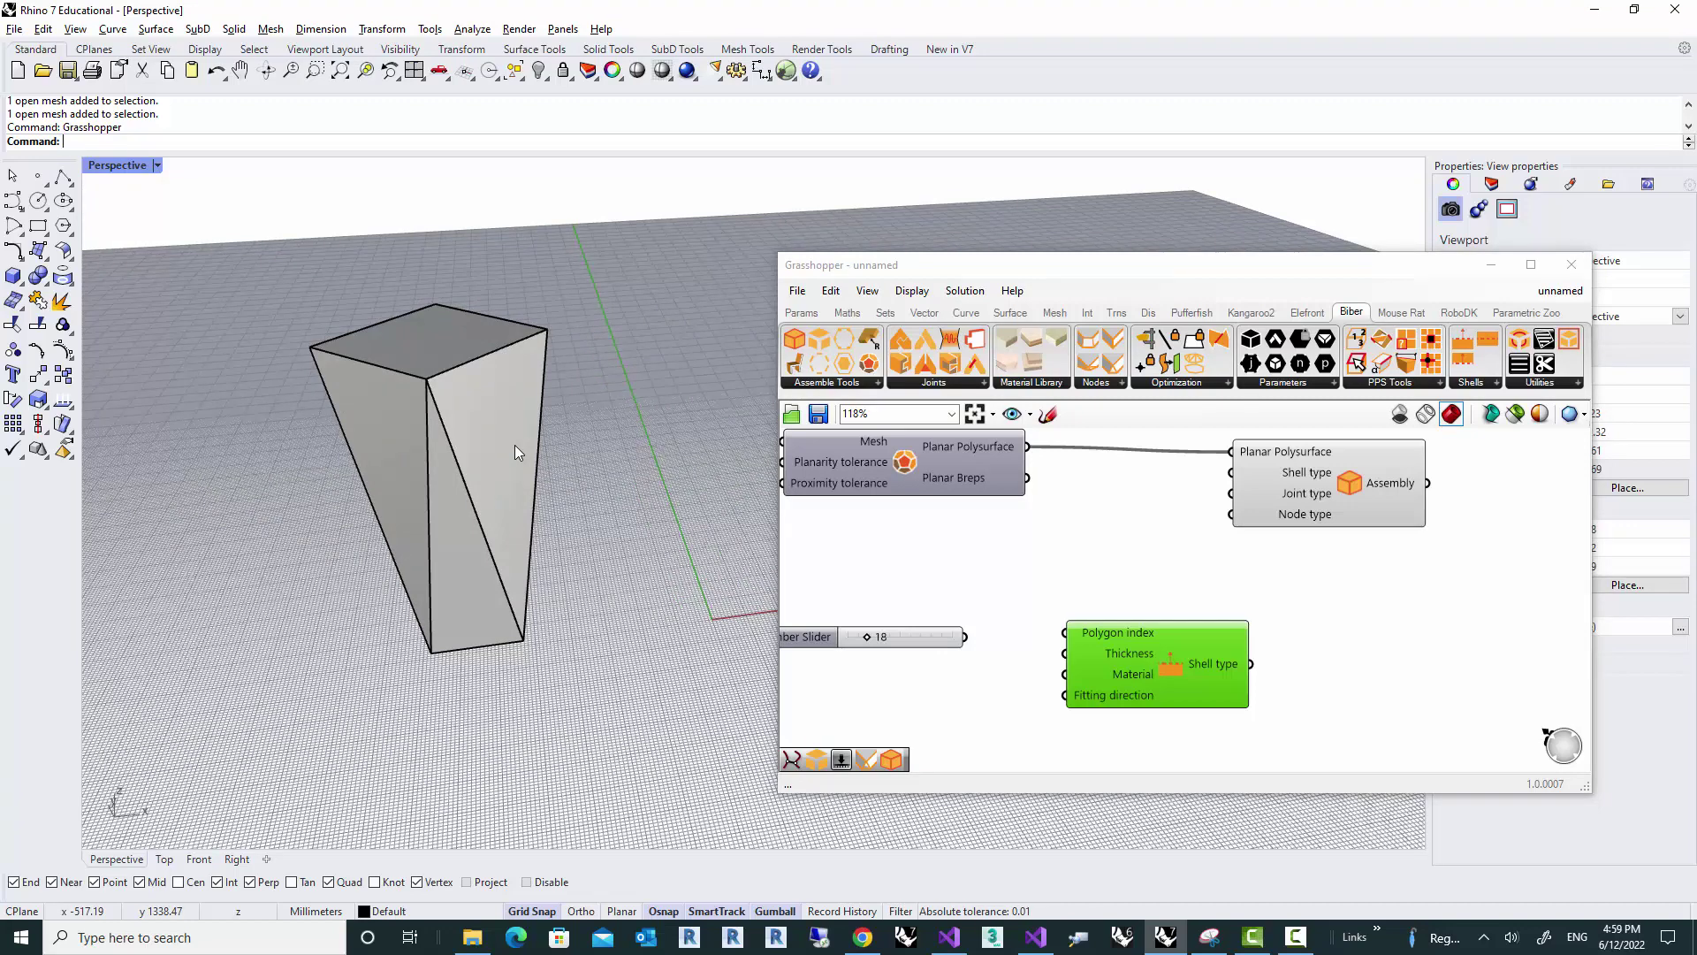
scroll(1163, 724, "up", 3)
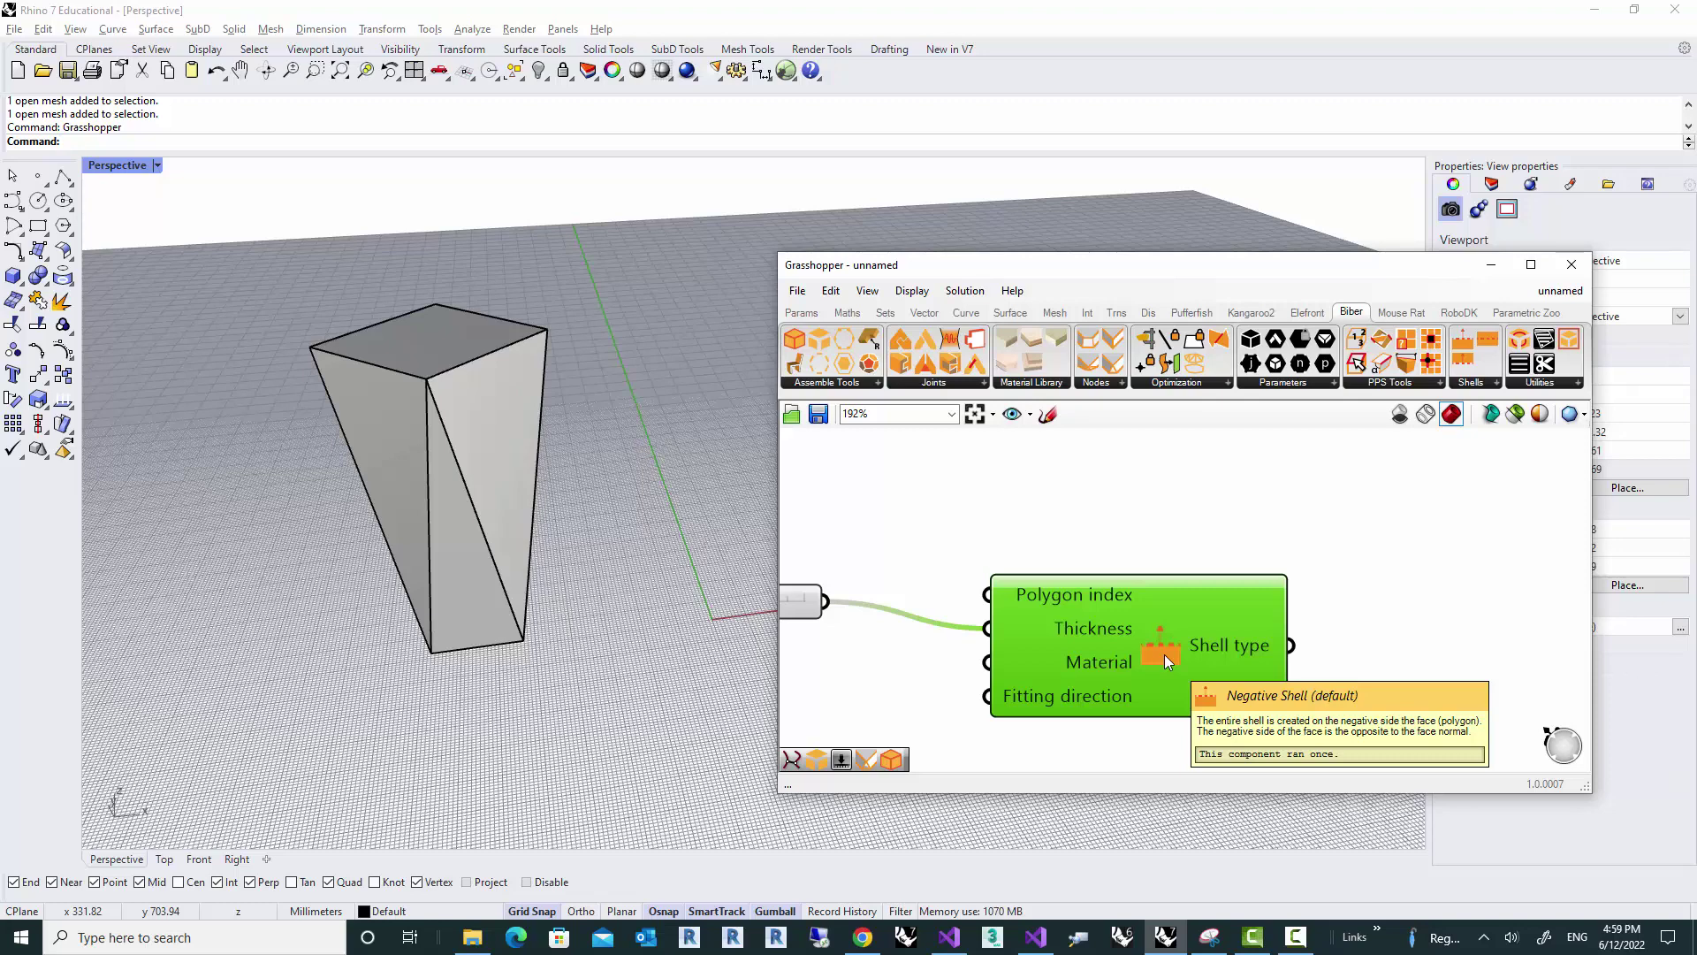
scroll(1165, 654, "down", 5)
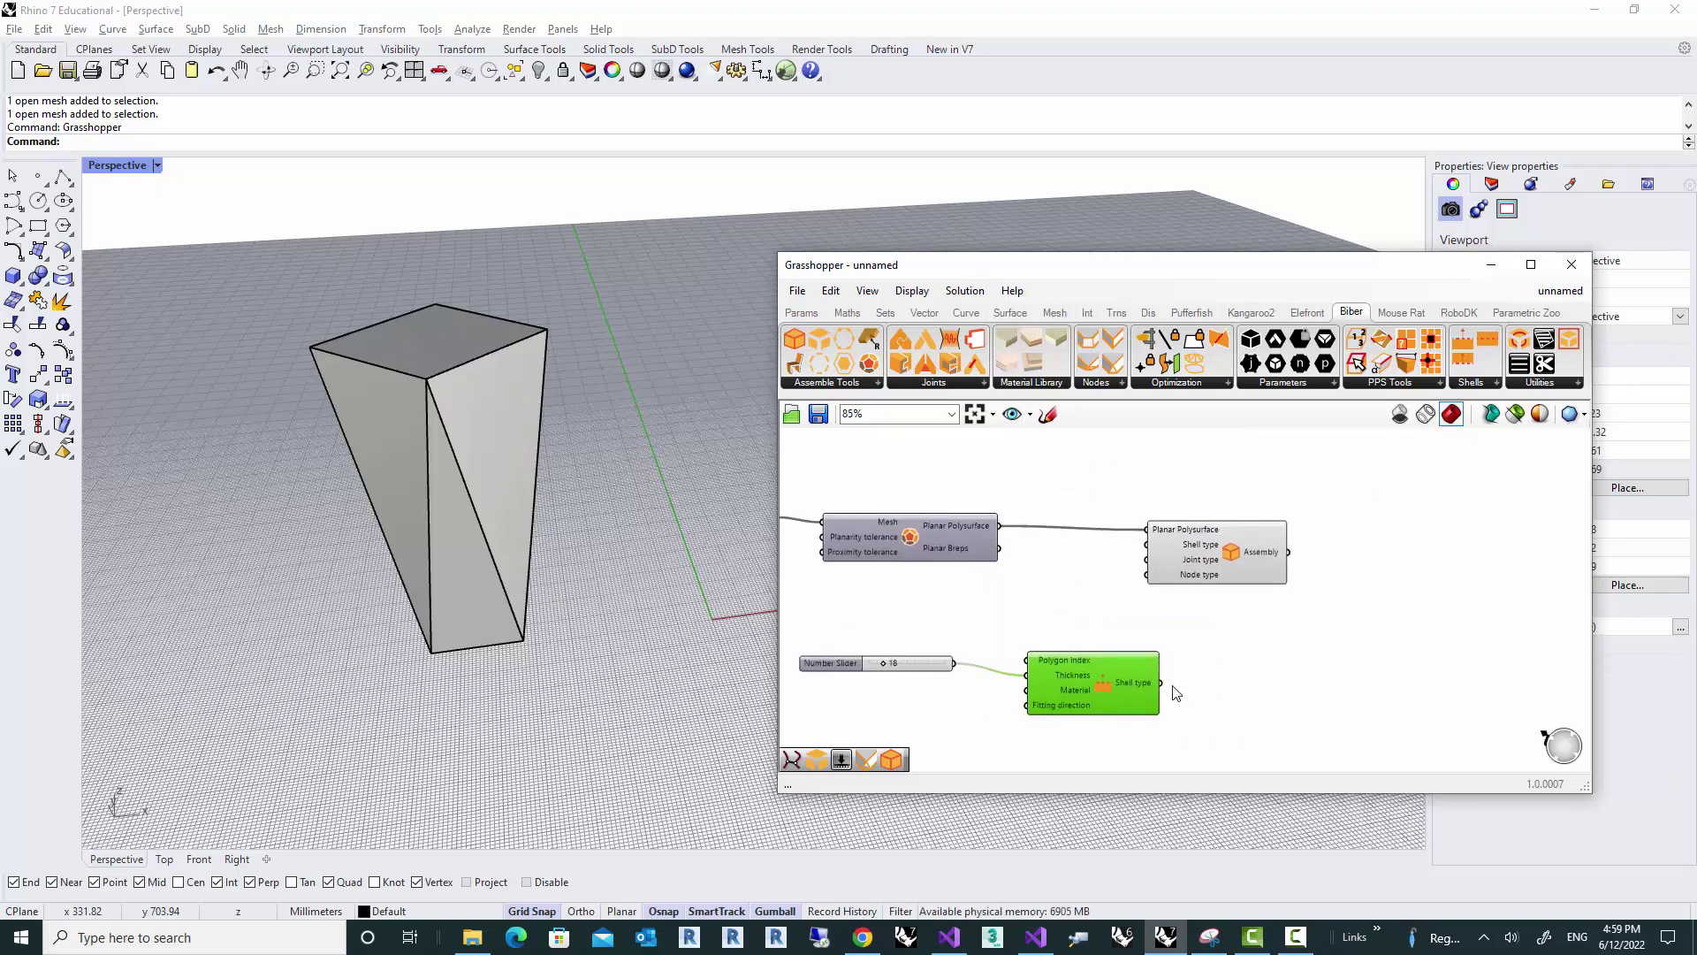
Step: Connect the Negative Shell output to the Assembly's Shell type input and move the slider and shell component closer to the upper components
left_click_drag(1218, 552, 1266, 558)
left_click_drag(1161, 683, 1195, 552)
right_click_drag(1225, 709, 1270, 635)
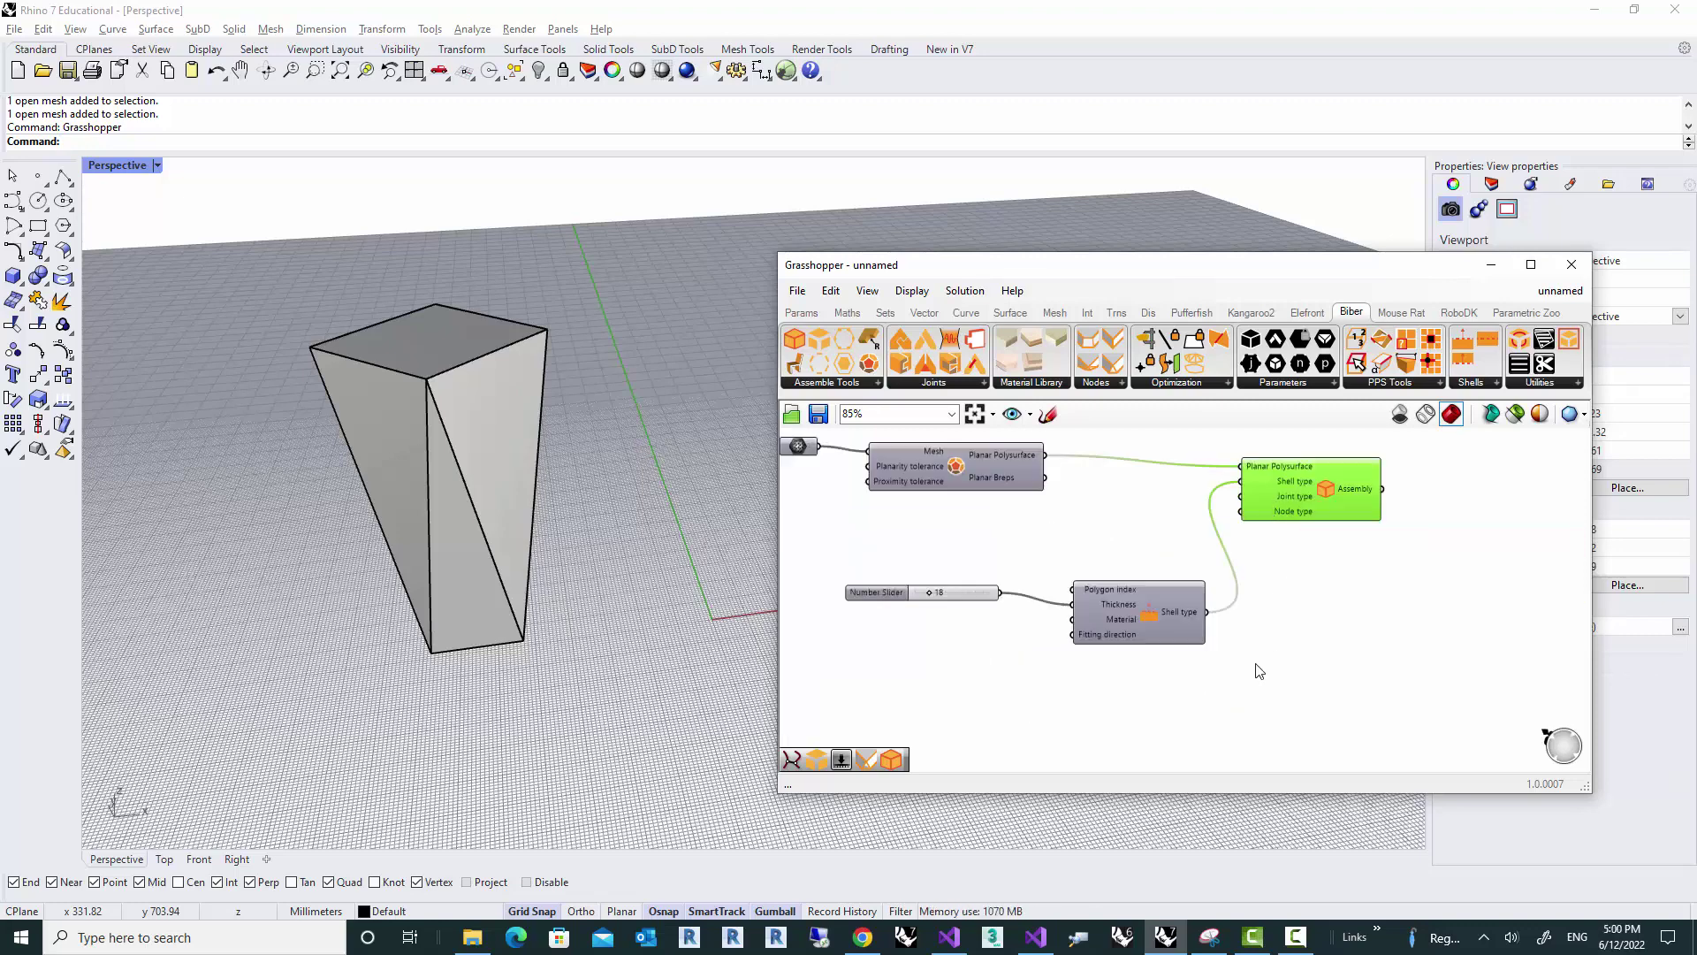
left_click_drag(1255, 679, 894, 557)
left_click_drag(1144, 618, 1032, 569)
left_click(1260, 591)
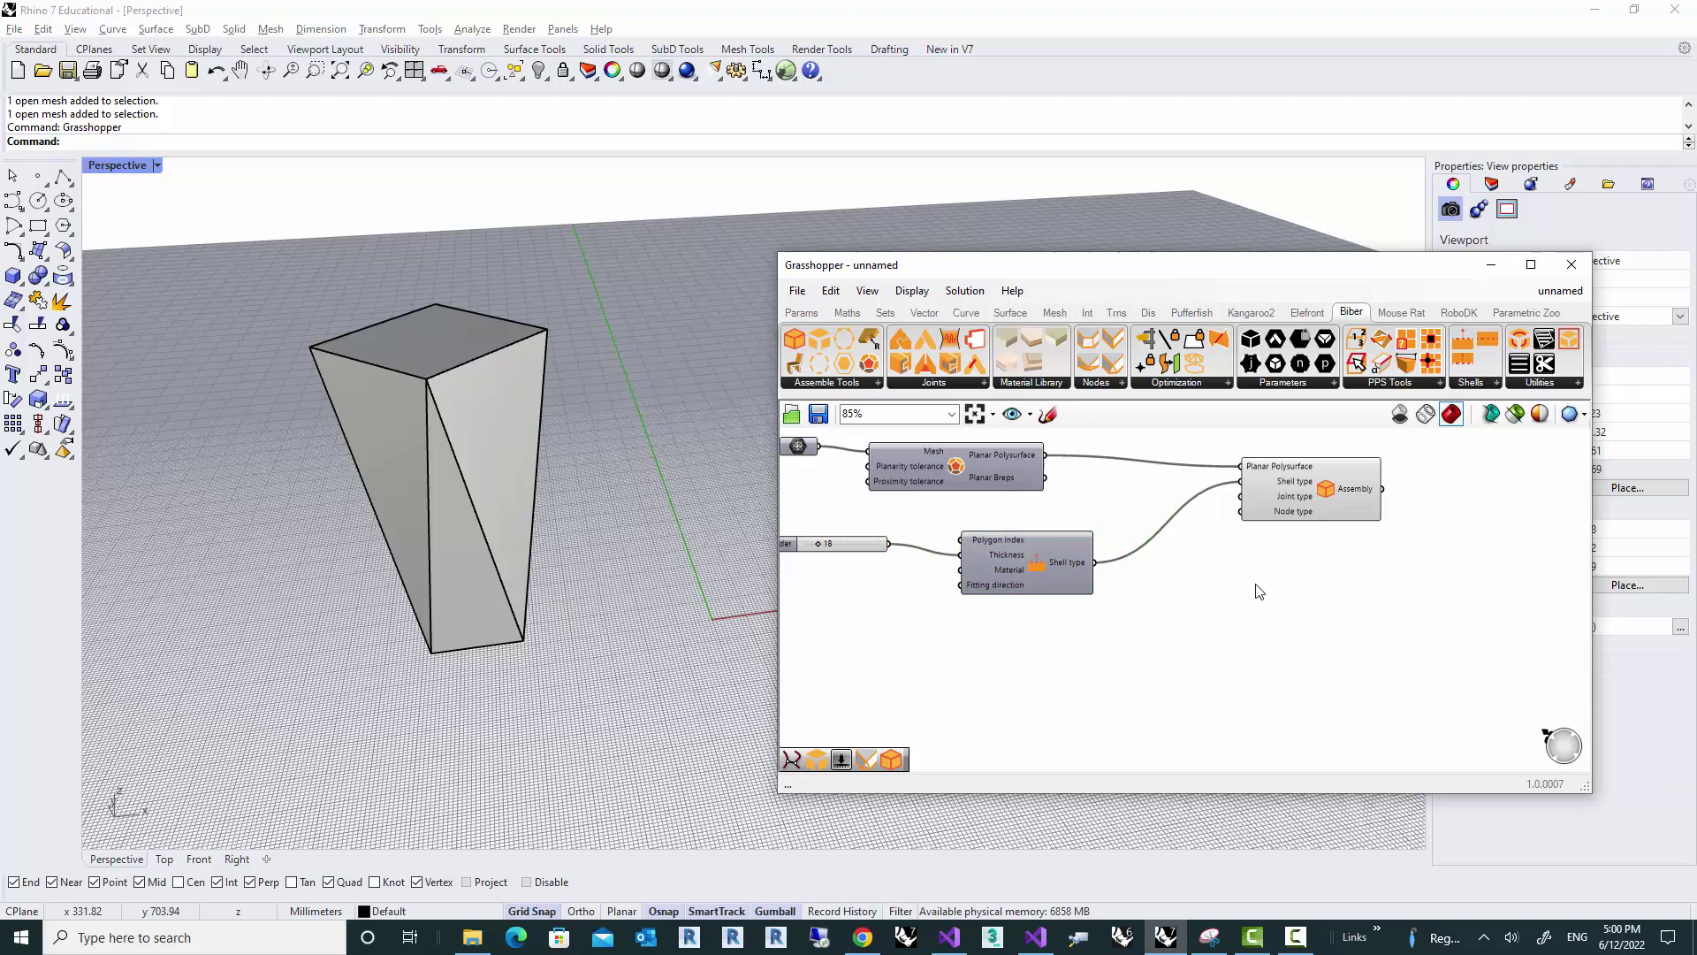
Step: Place a Disassemble component after the Assembly component
right_click_drag(1326, 560, 1098, 612)
double_click(1257, 544)
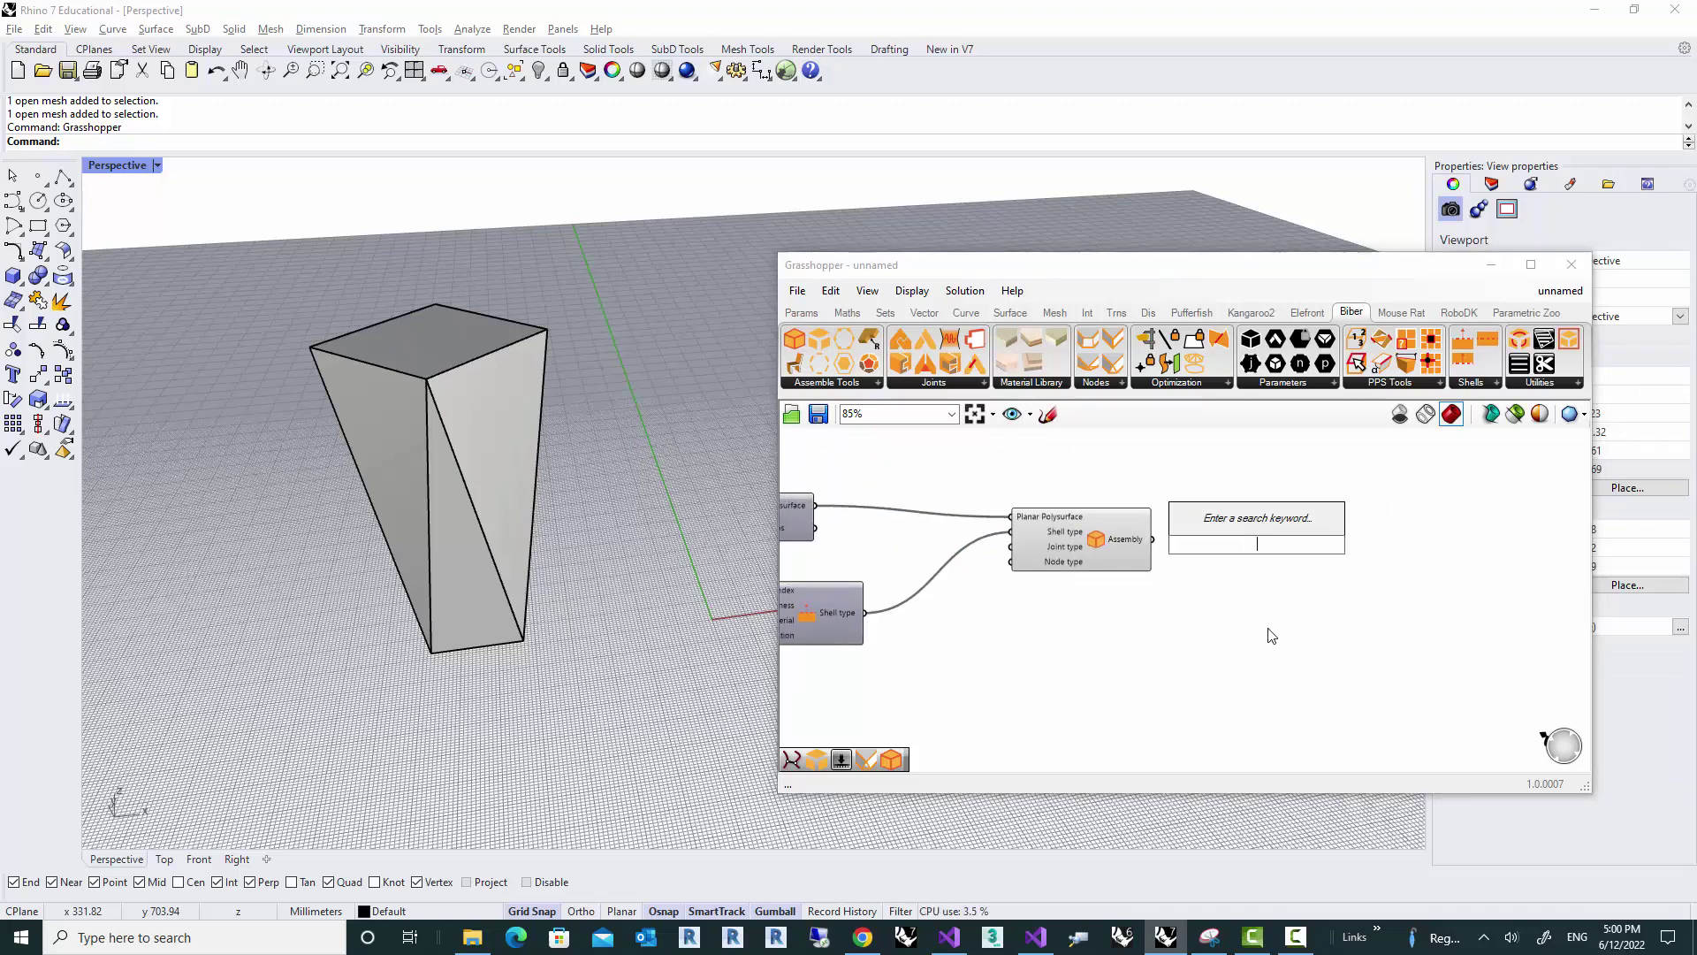
type("dia")
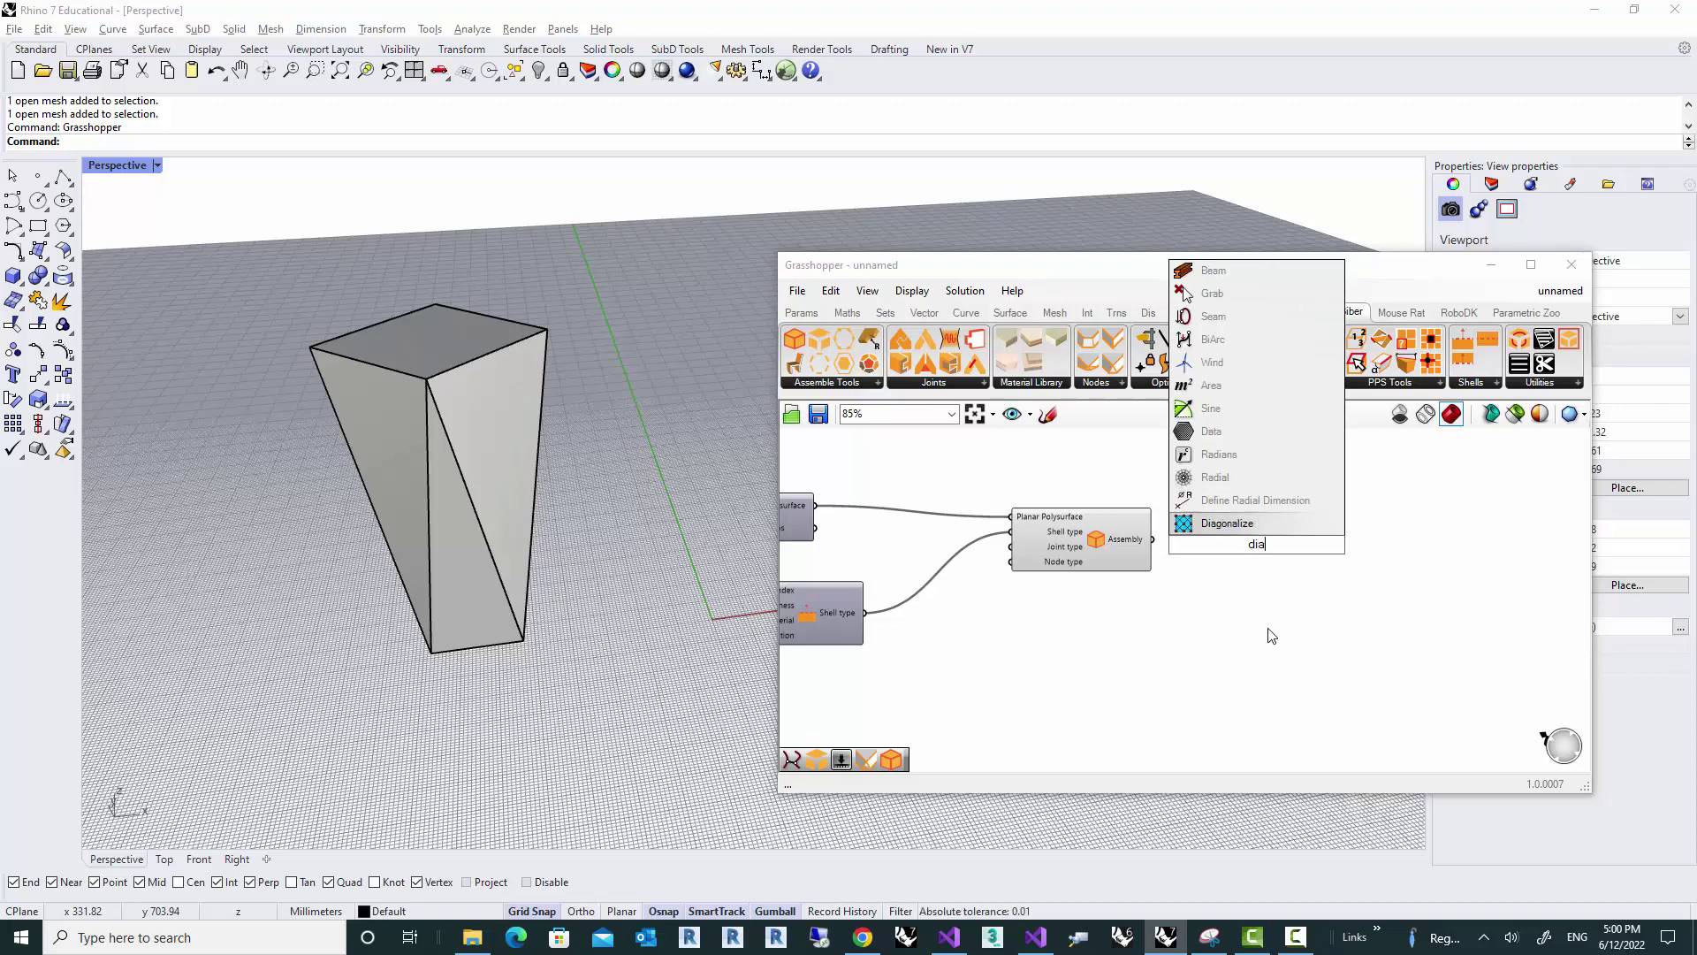
key("BackSpace")
type("sa")
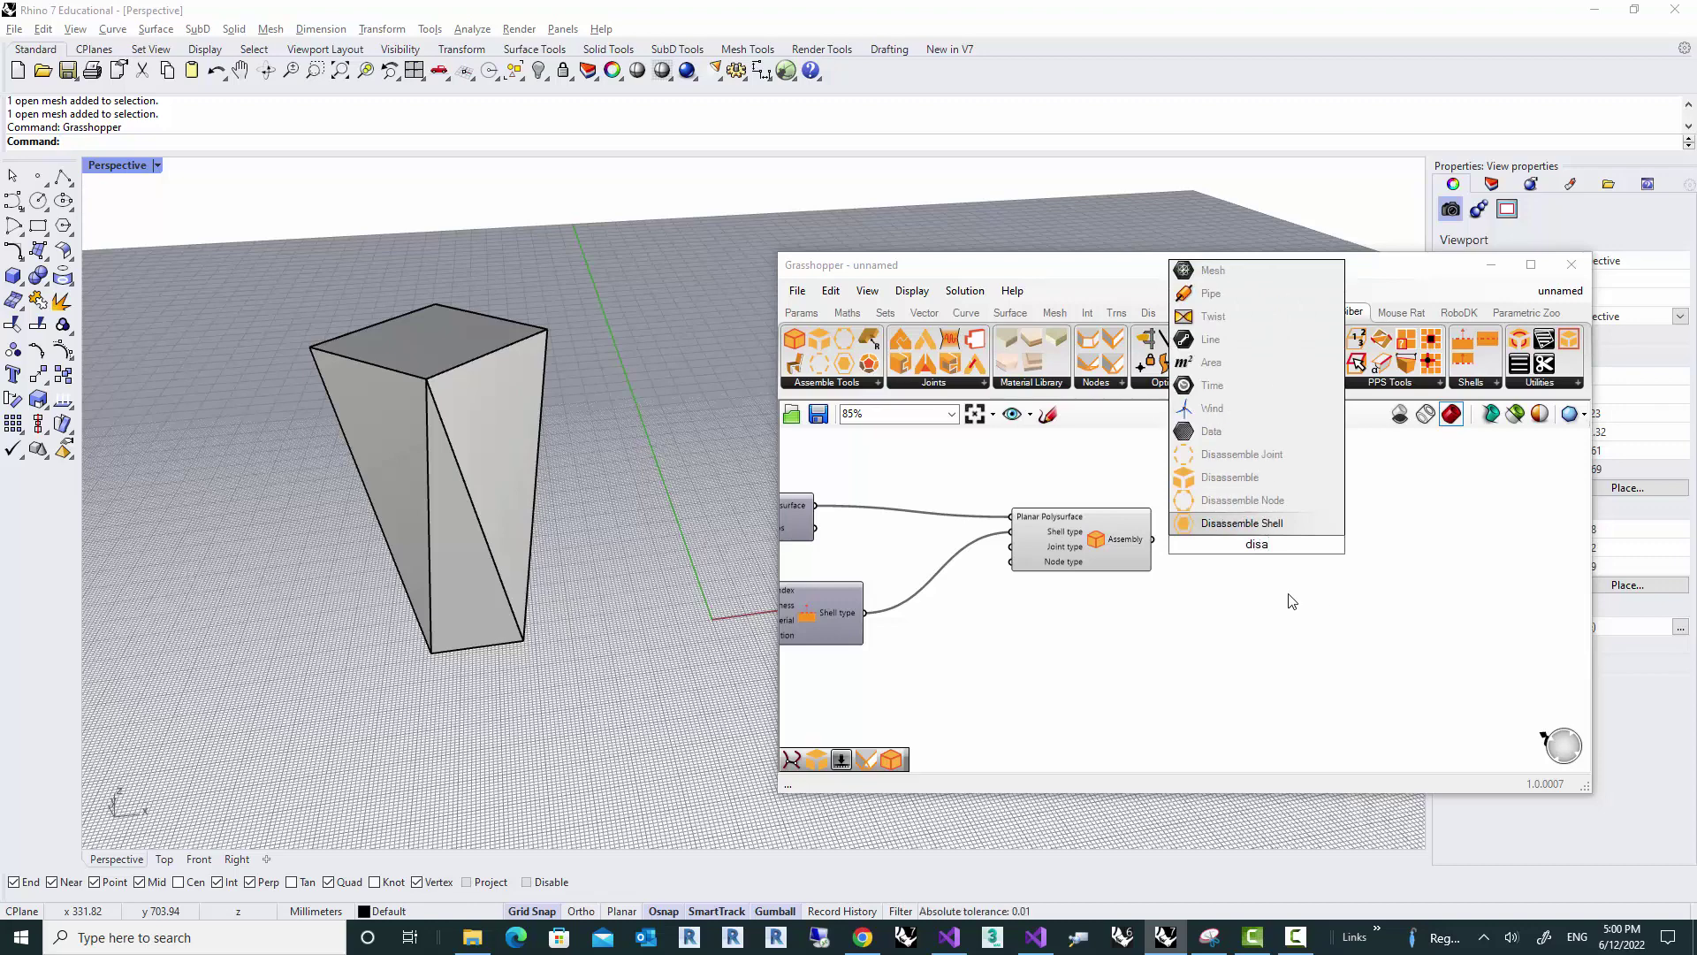
left_click(1225, 477)
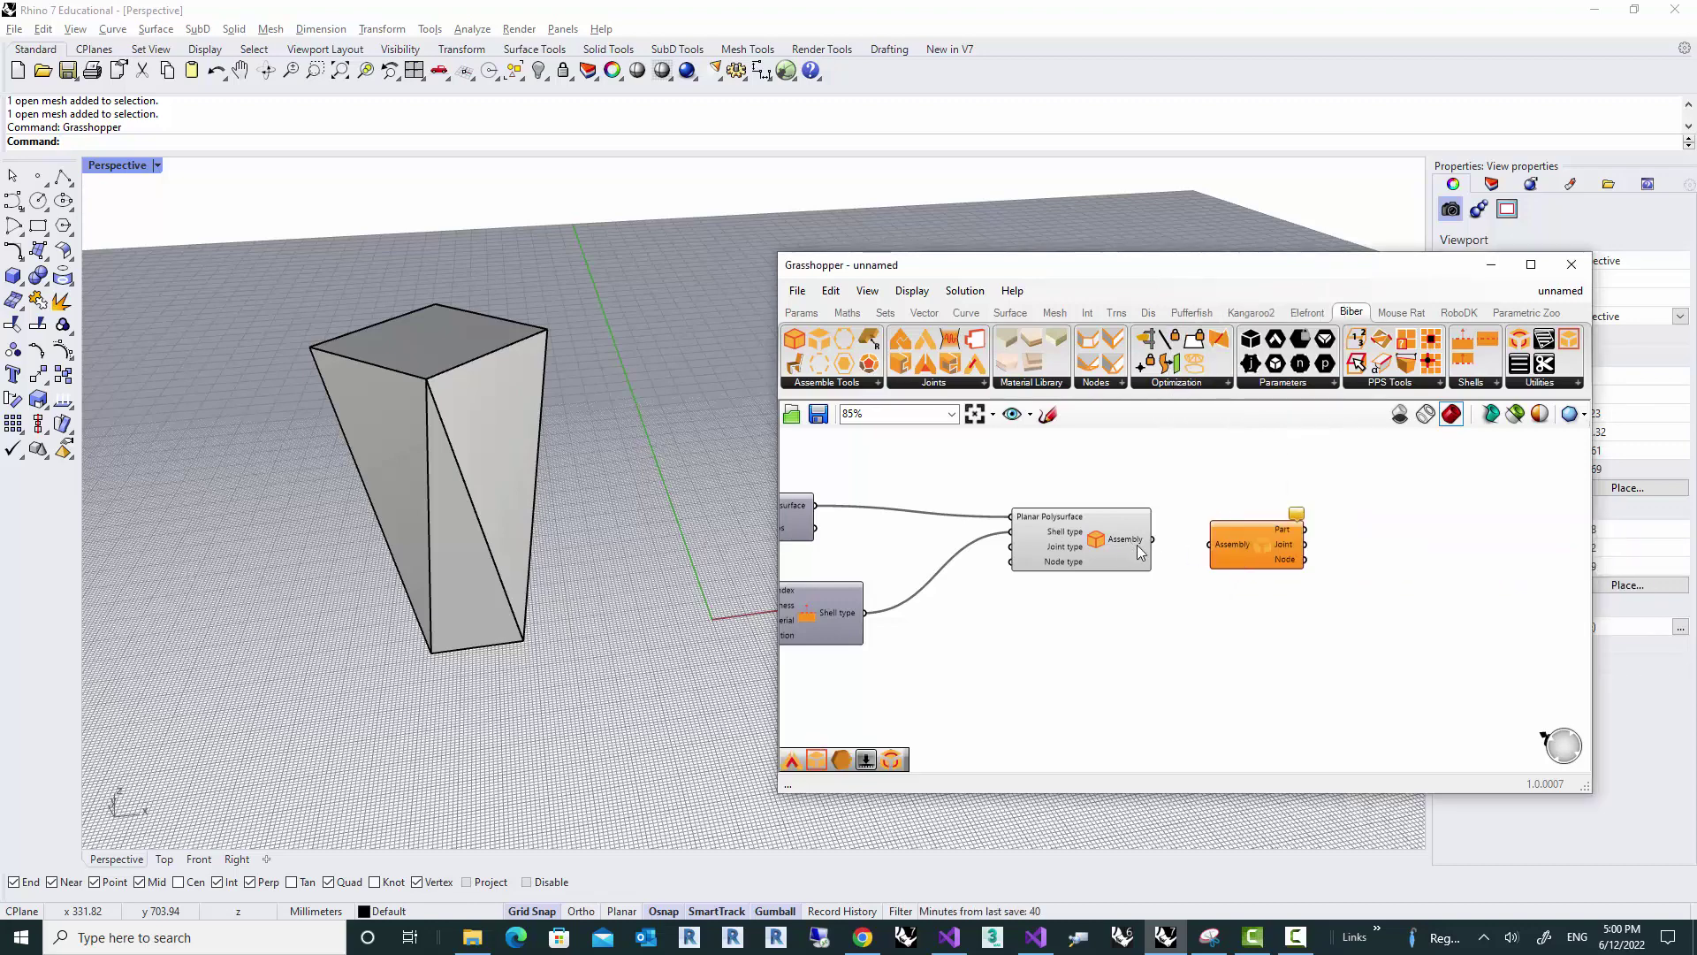
Step: Connect the Assembly component's output to the Assembly input of the Disassemble component
scroll(1166, 542, "up", 2)
left_click_drag(1161, 537, 1237, 545)
right_click_drag(1341, 595, 1063, 619)
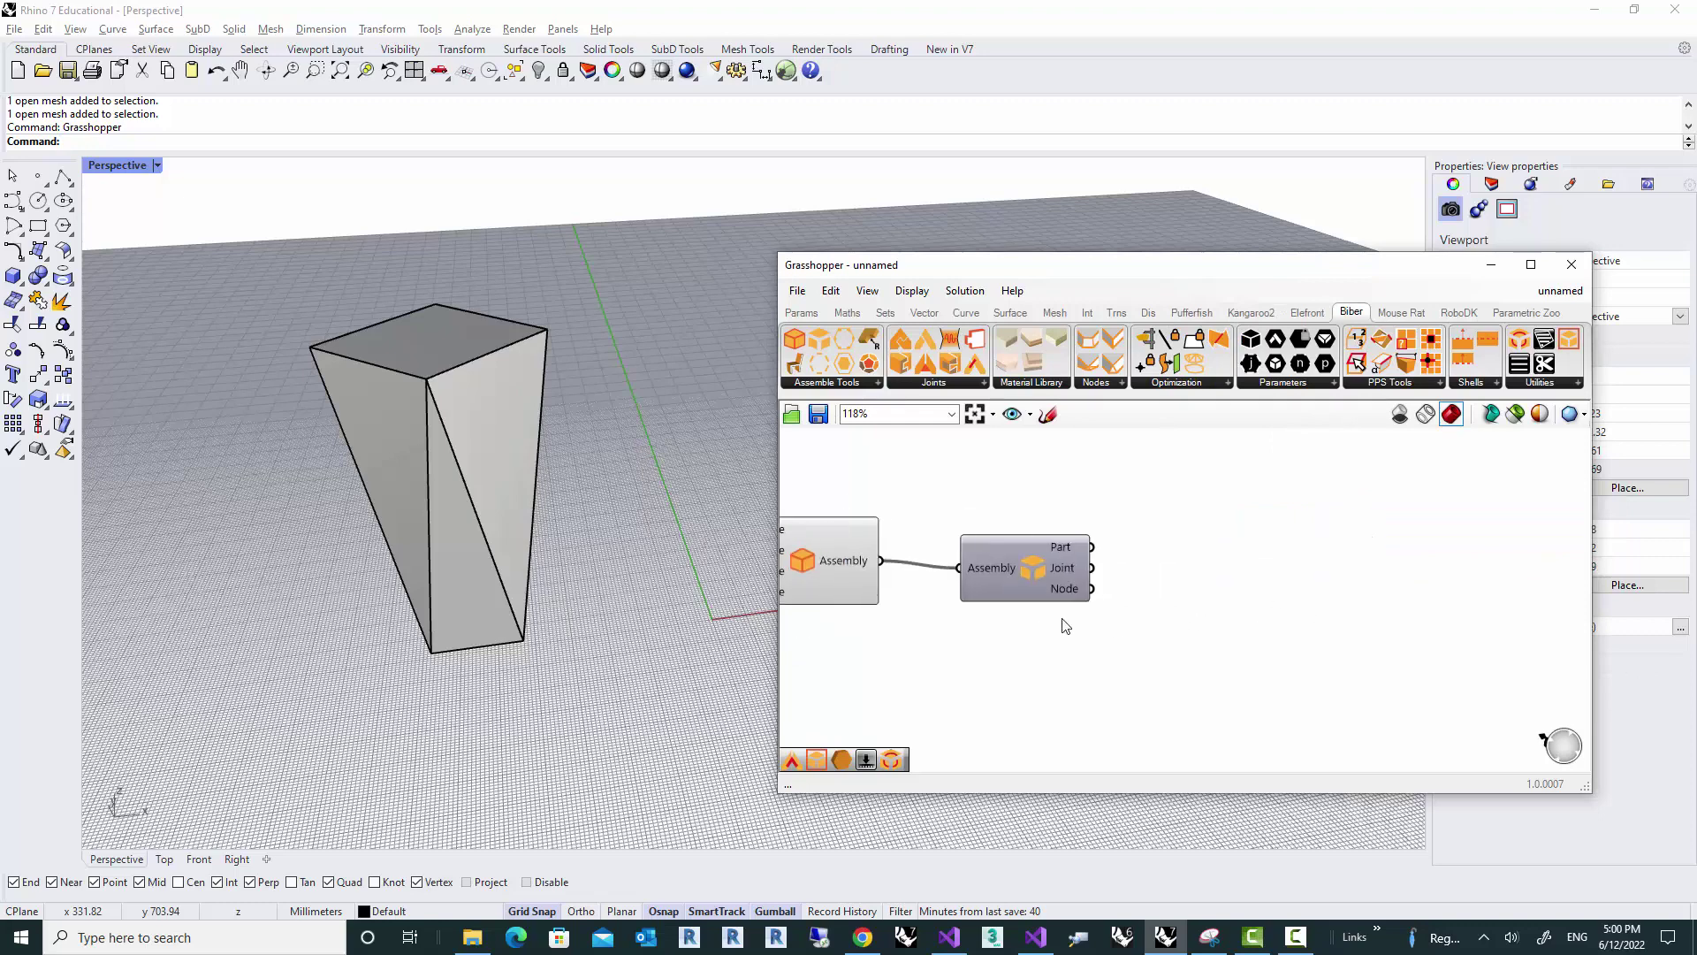
Step: Add a Biber Unfold component after Disassemble and connect Disassemble's Part output to its Part input
double_click(1242, 544)
type("u")
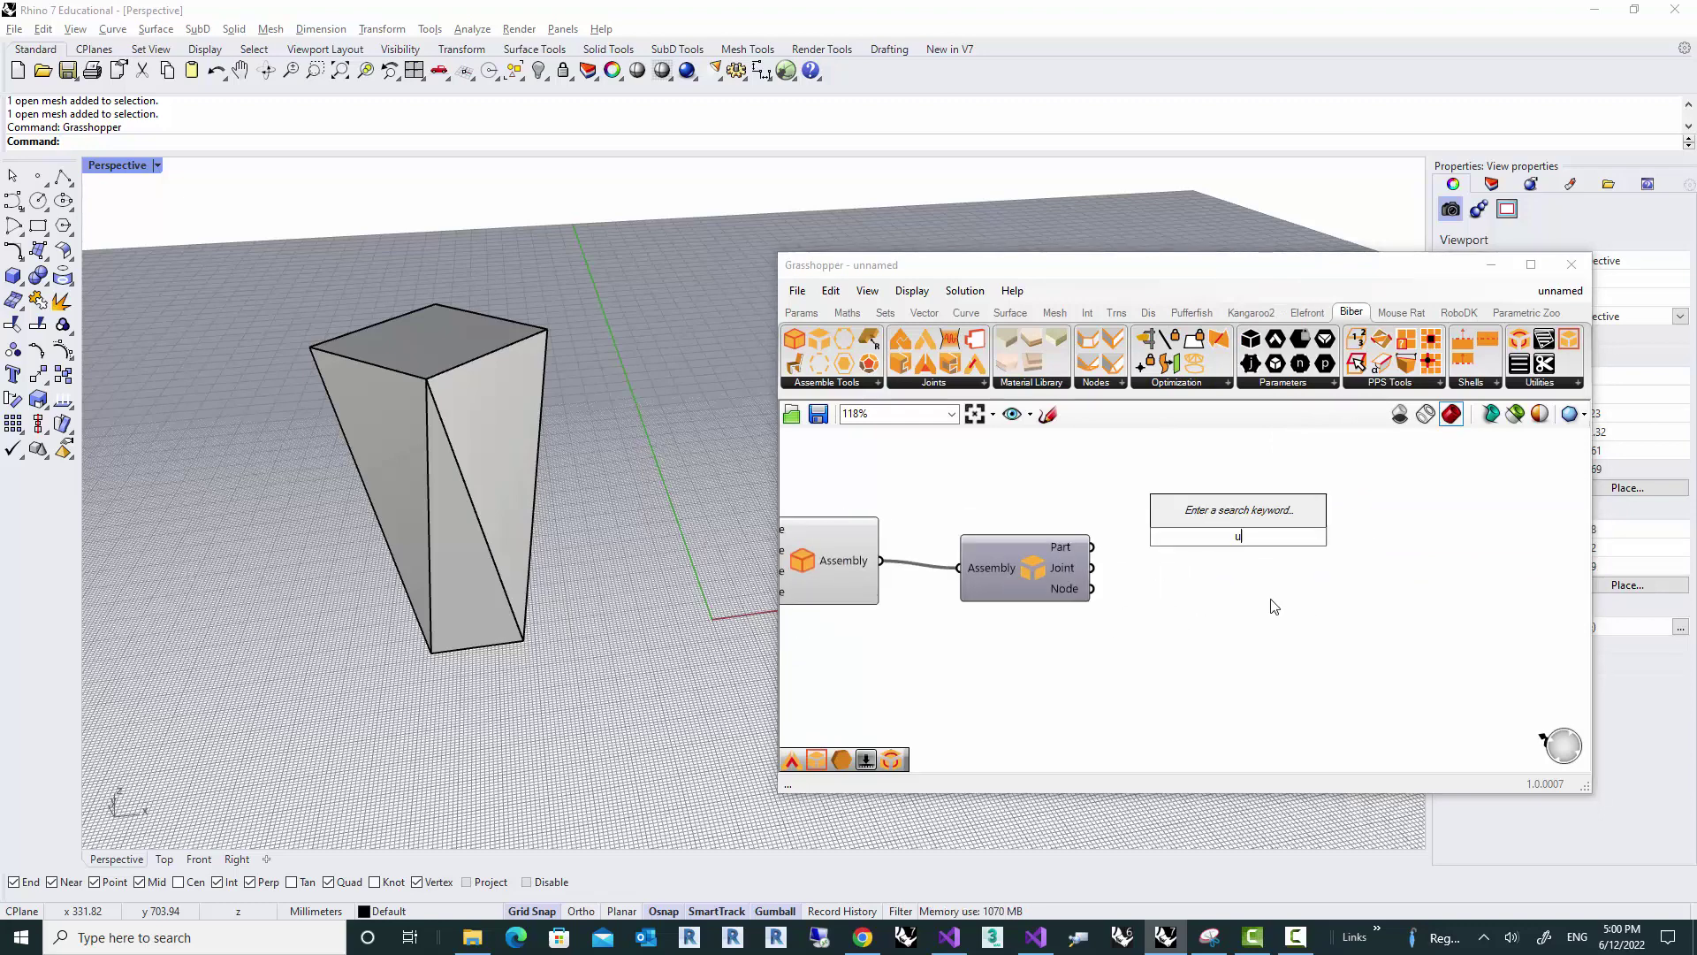
type("nfold")
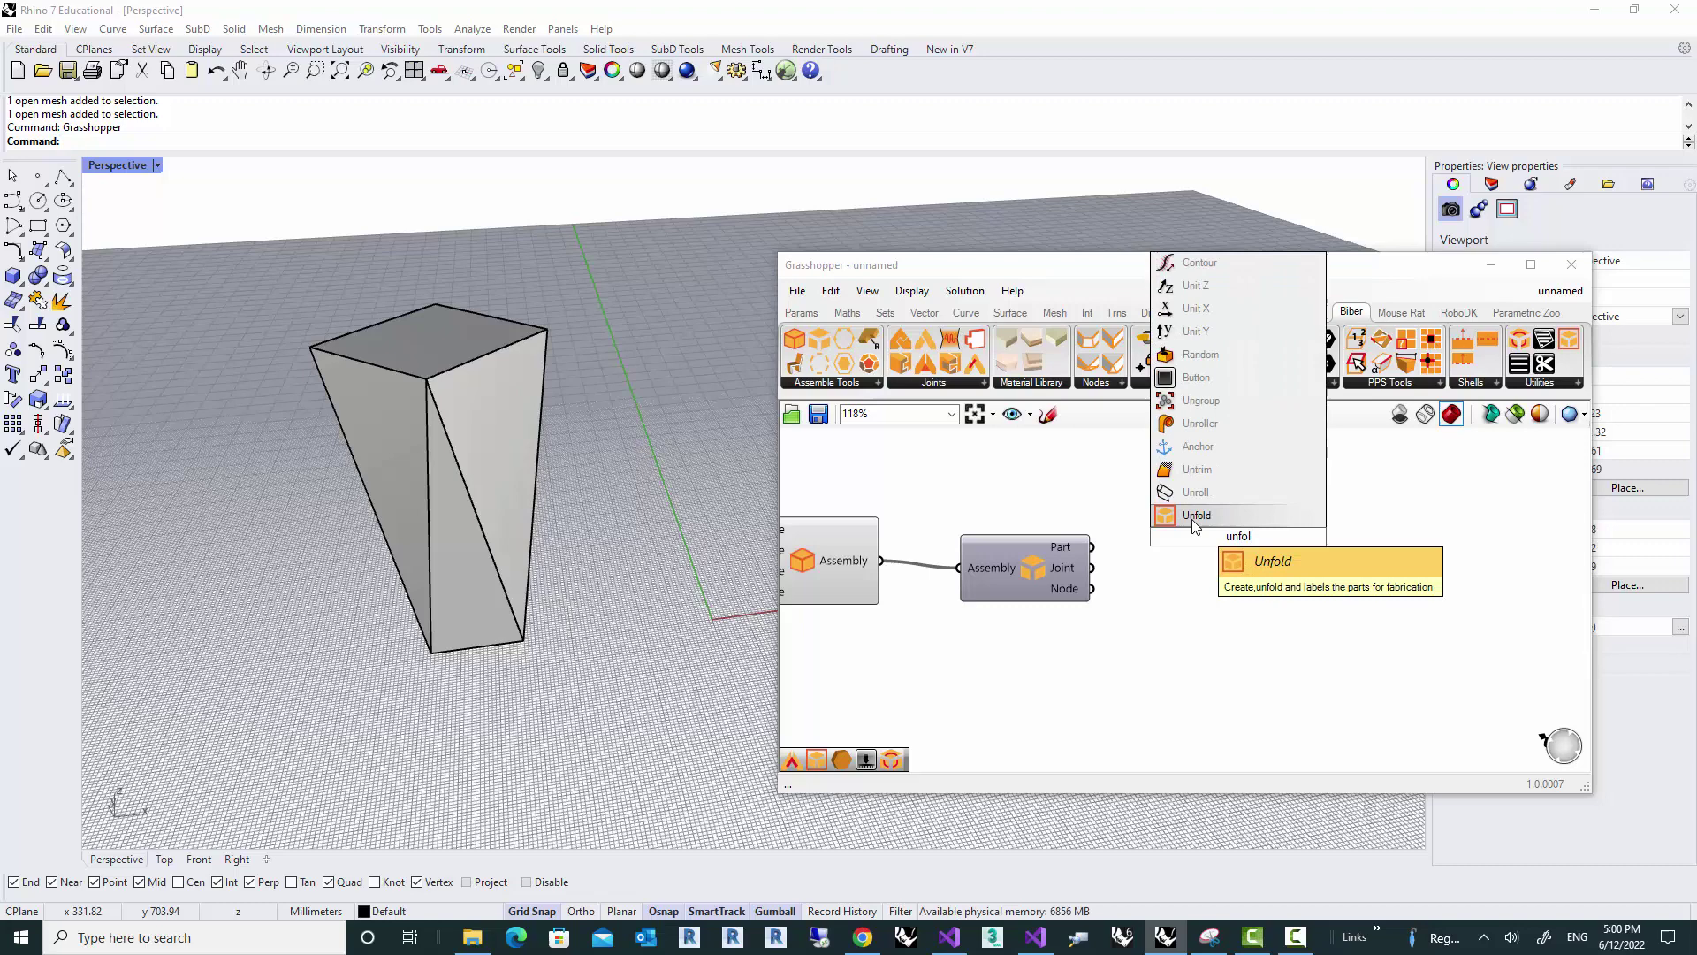
left_click(1198, 516)
mouse_move(1235, 551)
left_mouse_down()
mouse_move(1255, 536)
mouse_move(1374, 581)
left_mouse_up()
left_click_drag(1092, 547, 1237, 538)
right_click_drag(1155, 645, 1110, 629)
left_click(1110, 628)
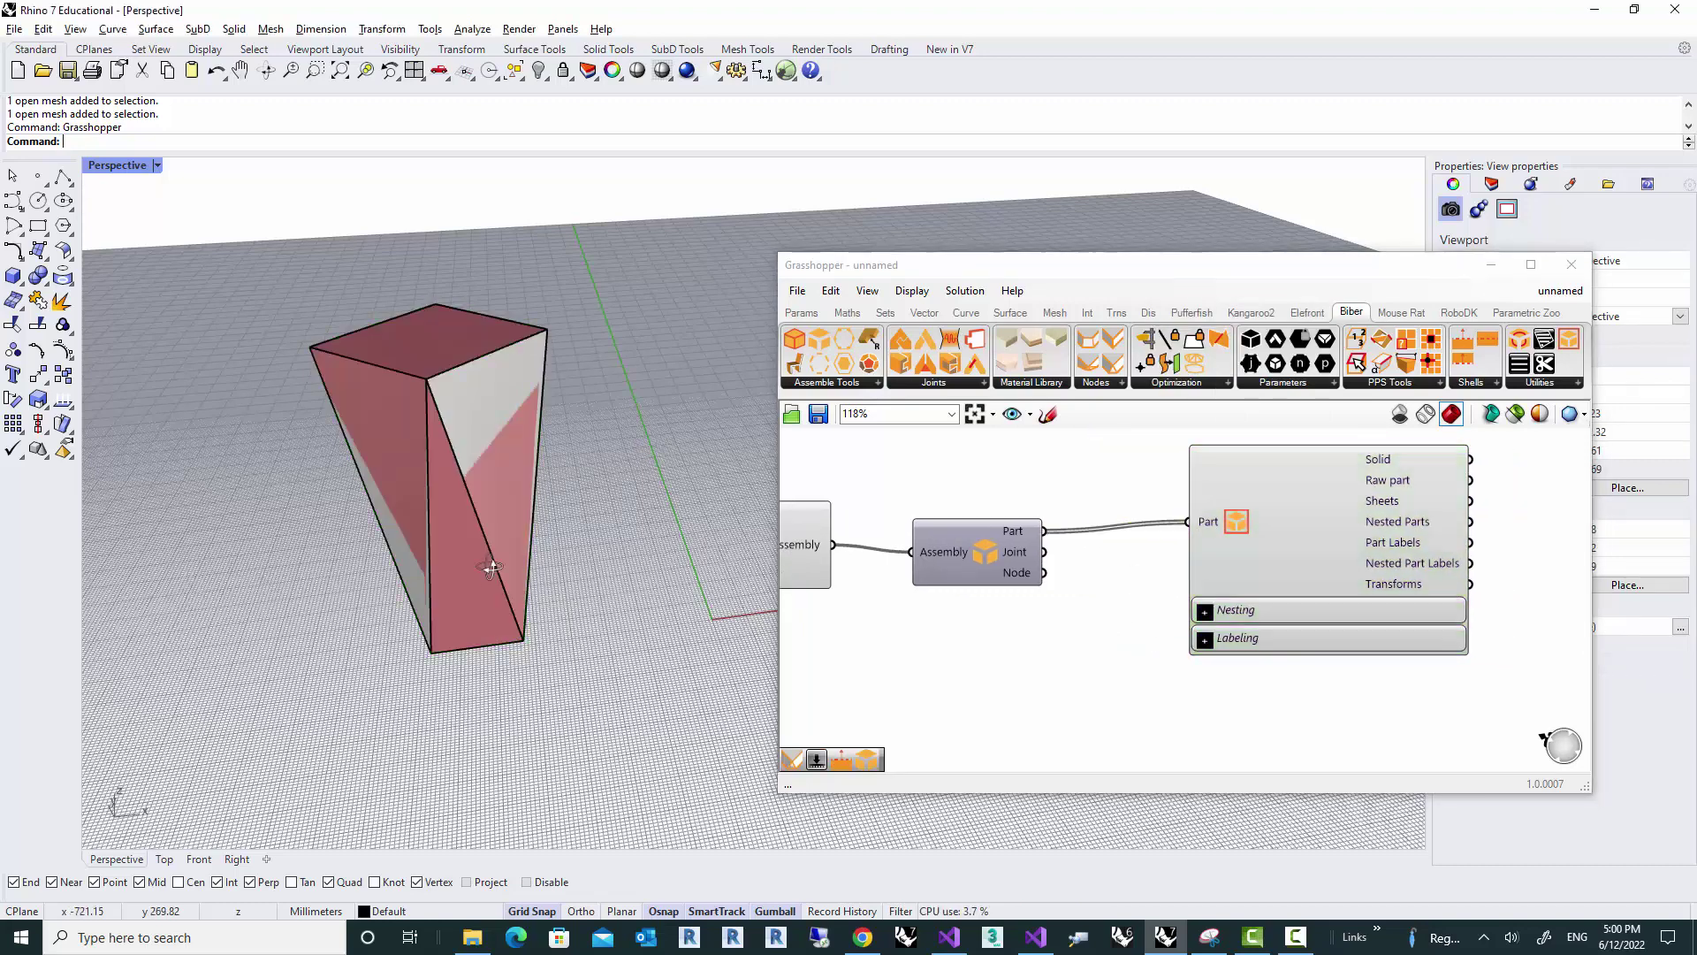
Step: Expand the Unfold component's Nesting section and switch on Nest
right_click_drag(489, 568, 496, 526)
right_click_drag(1059, 629, 1072, 622)
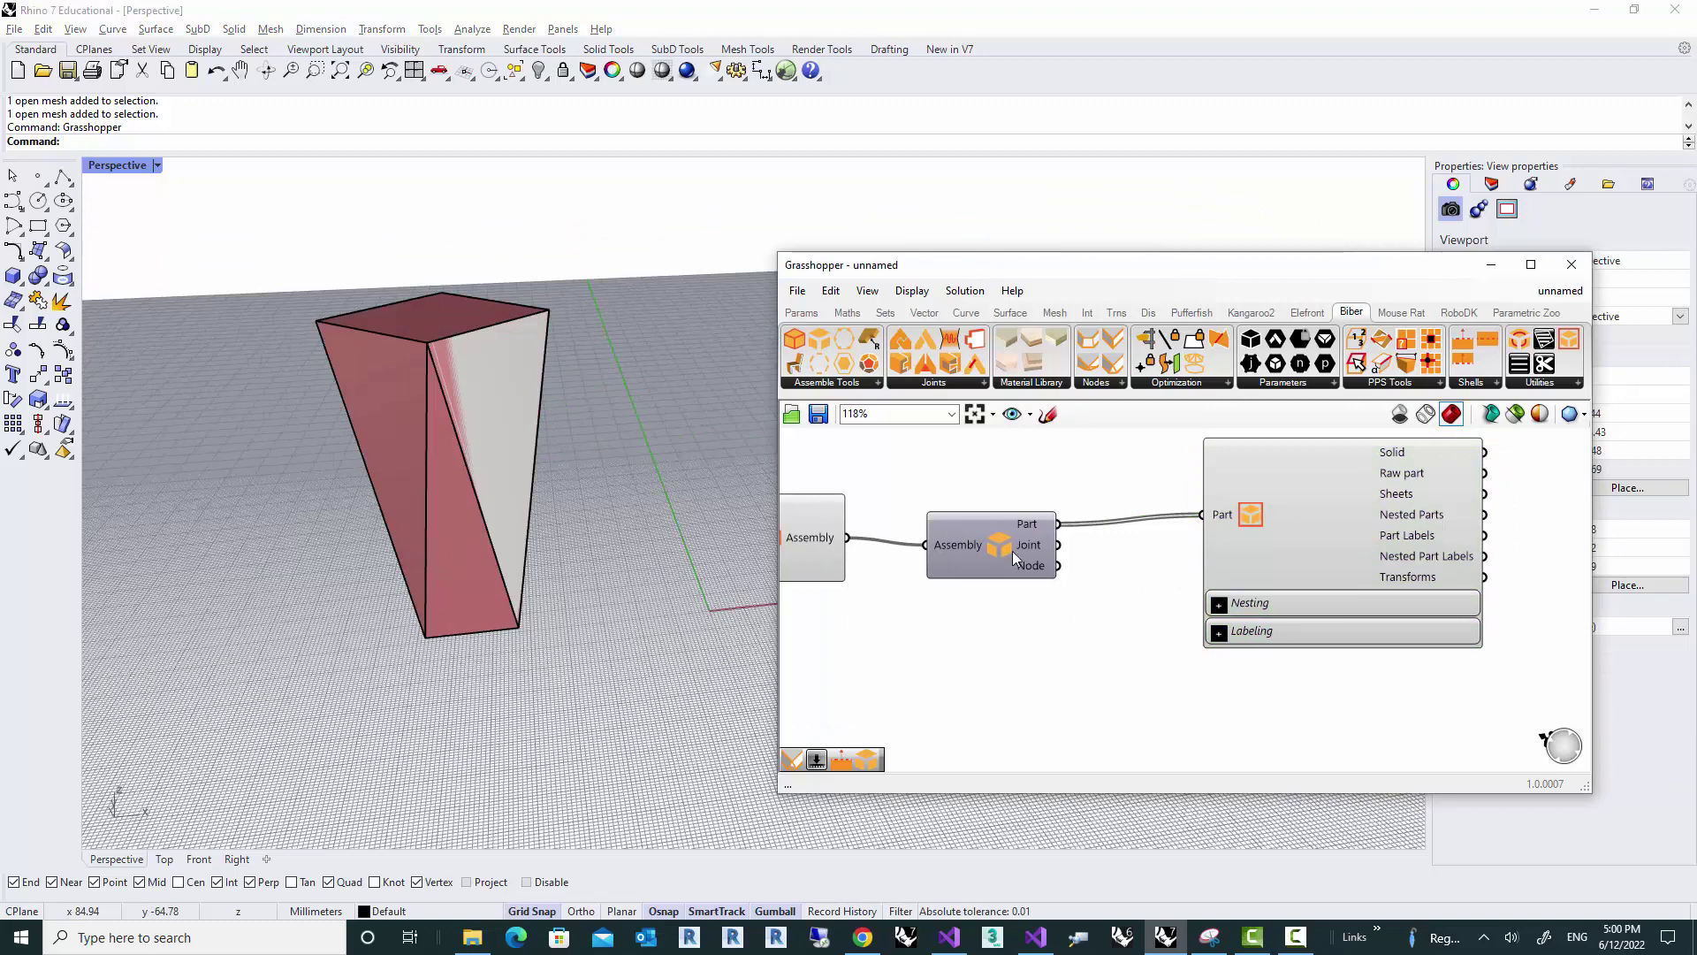
right_click_drag(725, 548, 634, 552)
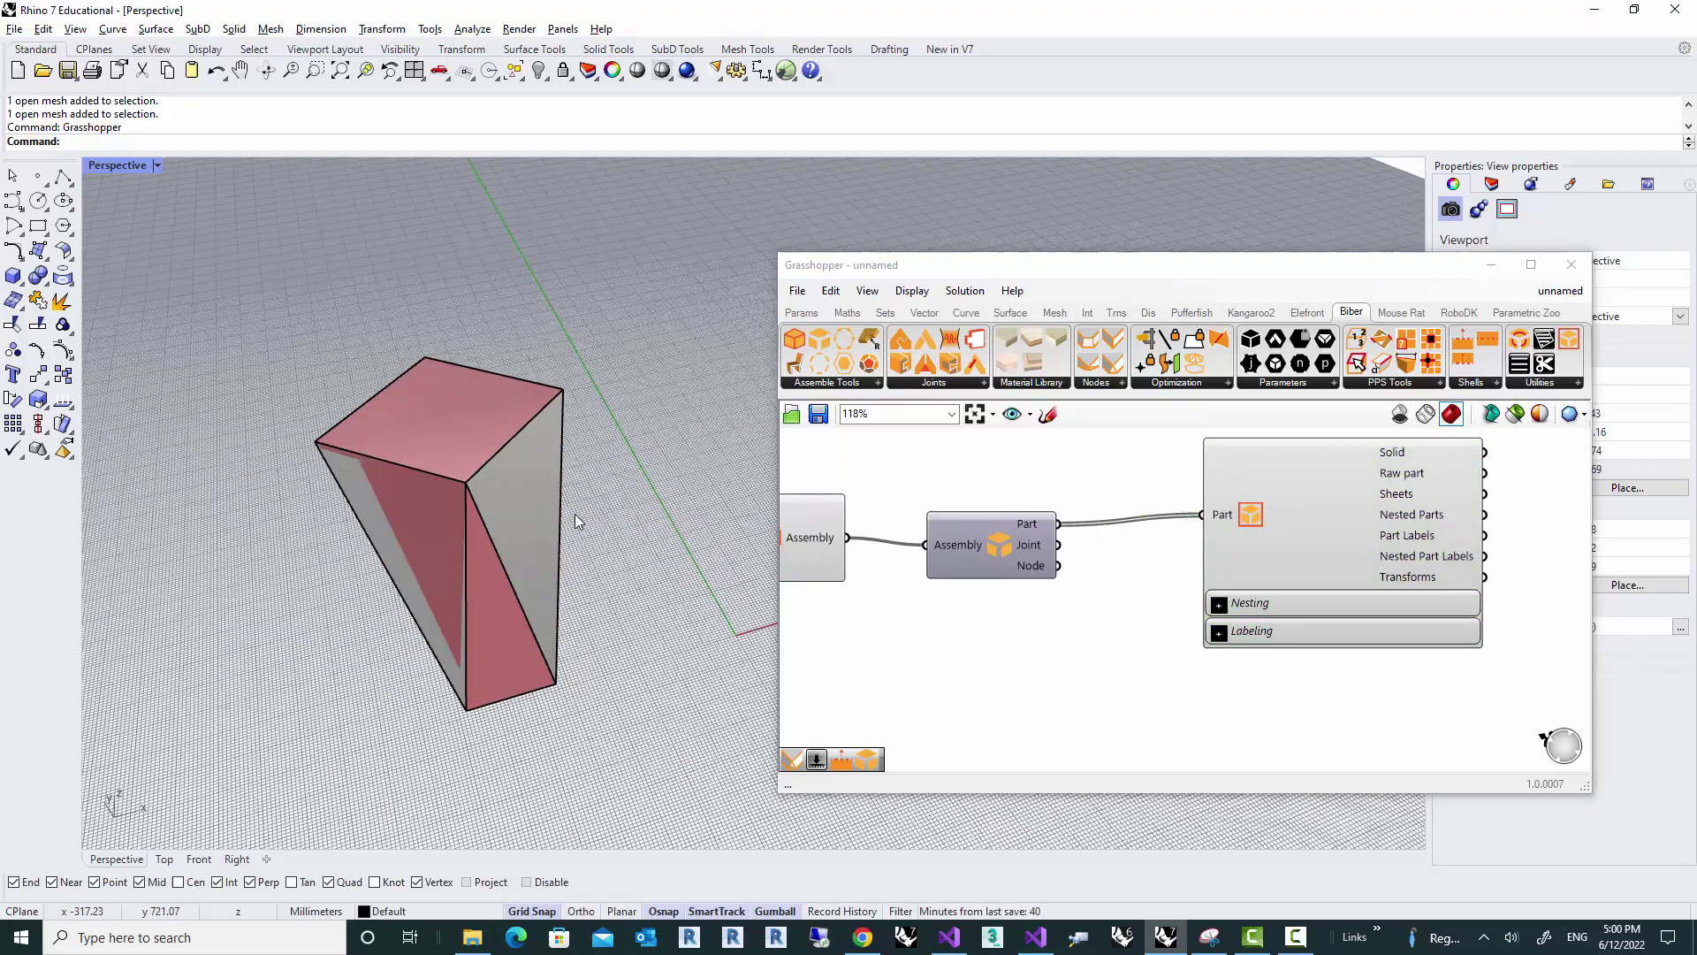
left_click(1219, 605)
right_click_drag(1153, 654, 1027, 604)
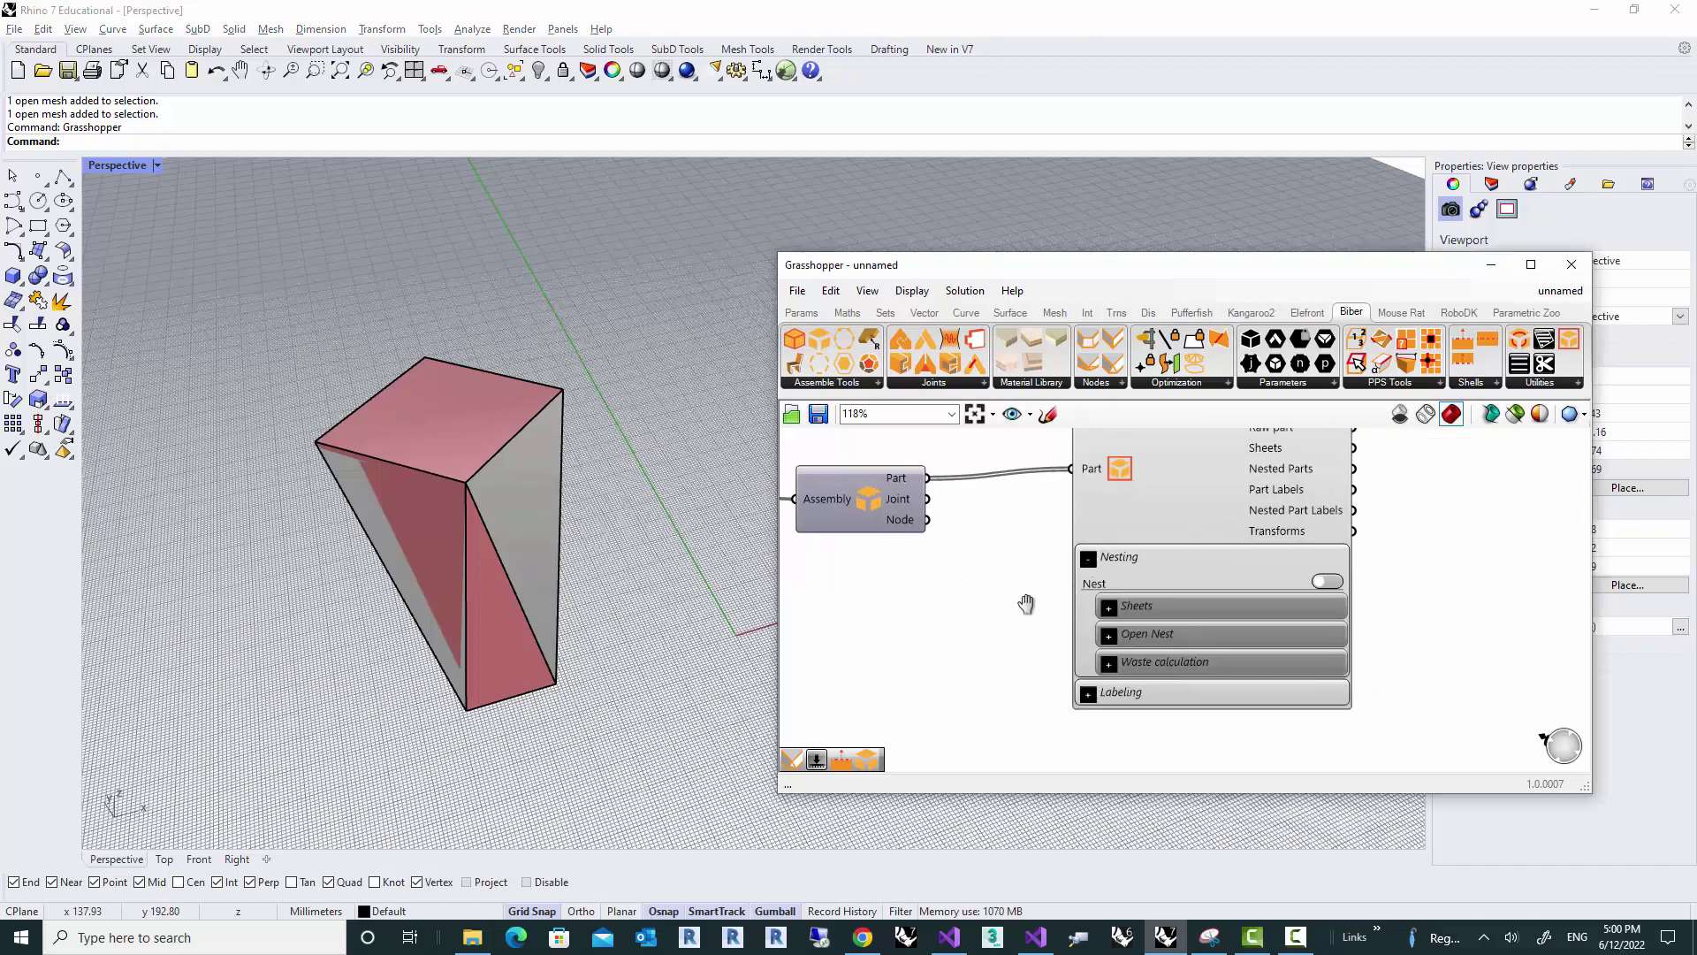
left_click(1327, 581)
Step: Move the Grasshopper window aside and examine the nested parts laid out on sheets in the Rhino viewport
left_click_drag(874, 269, 1187, 329)
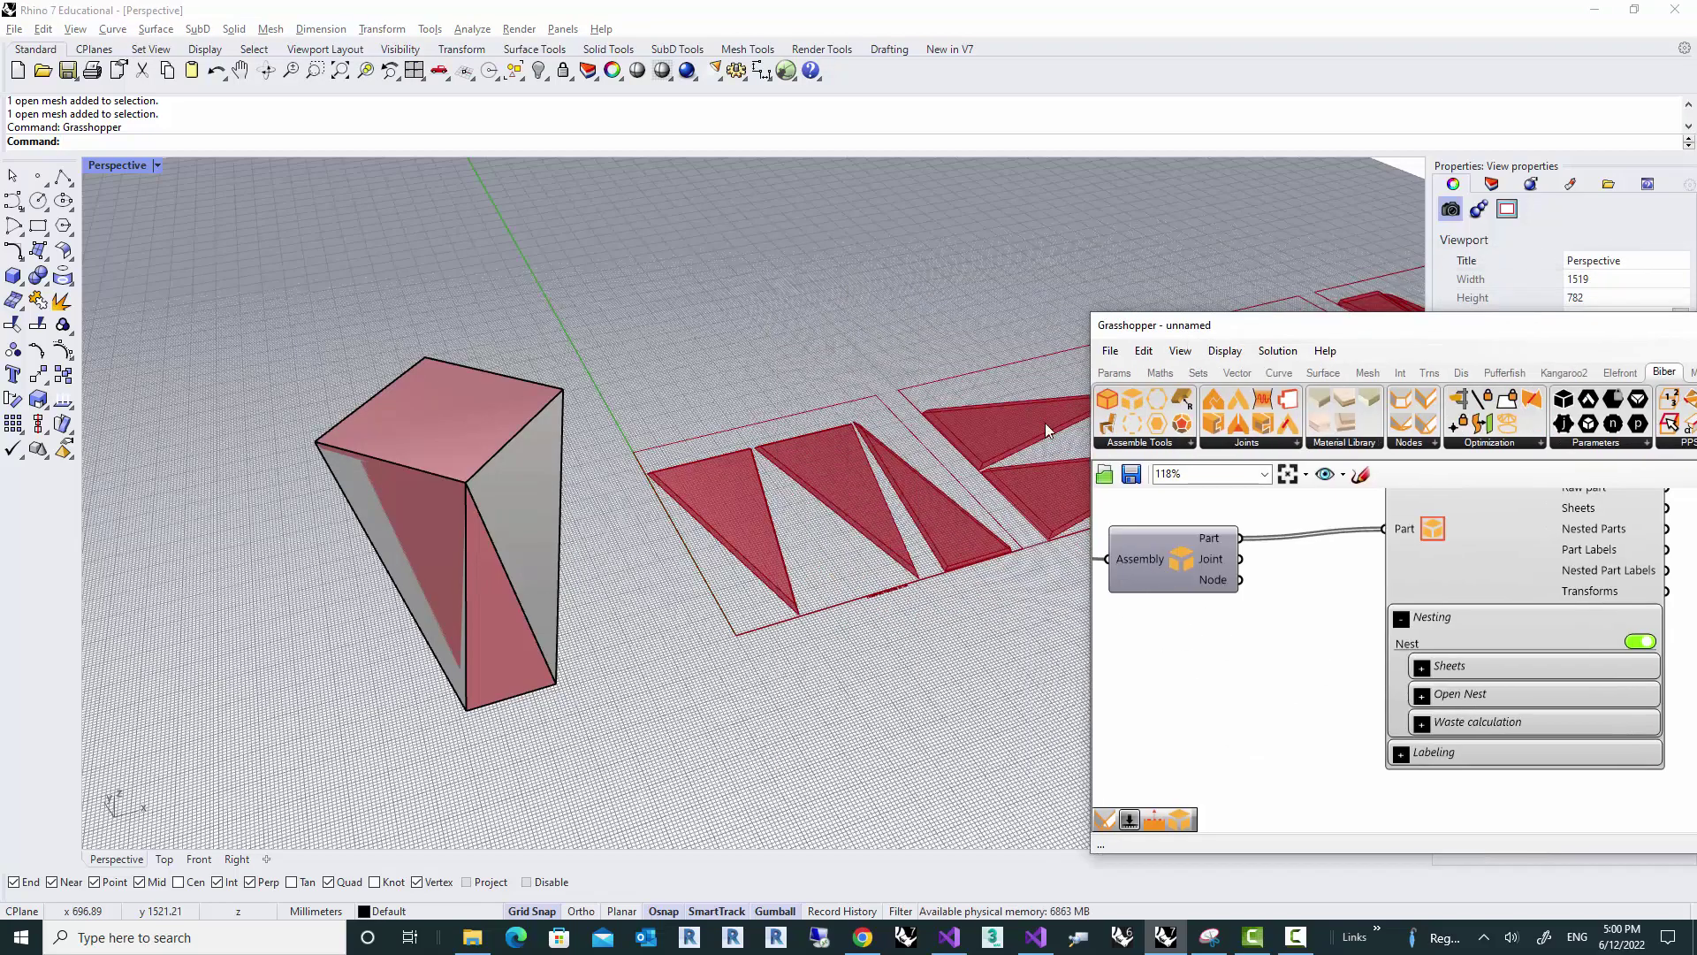
scroll(836, 483, "down", 4)
right_click_drag(836, 483, 665, 537)
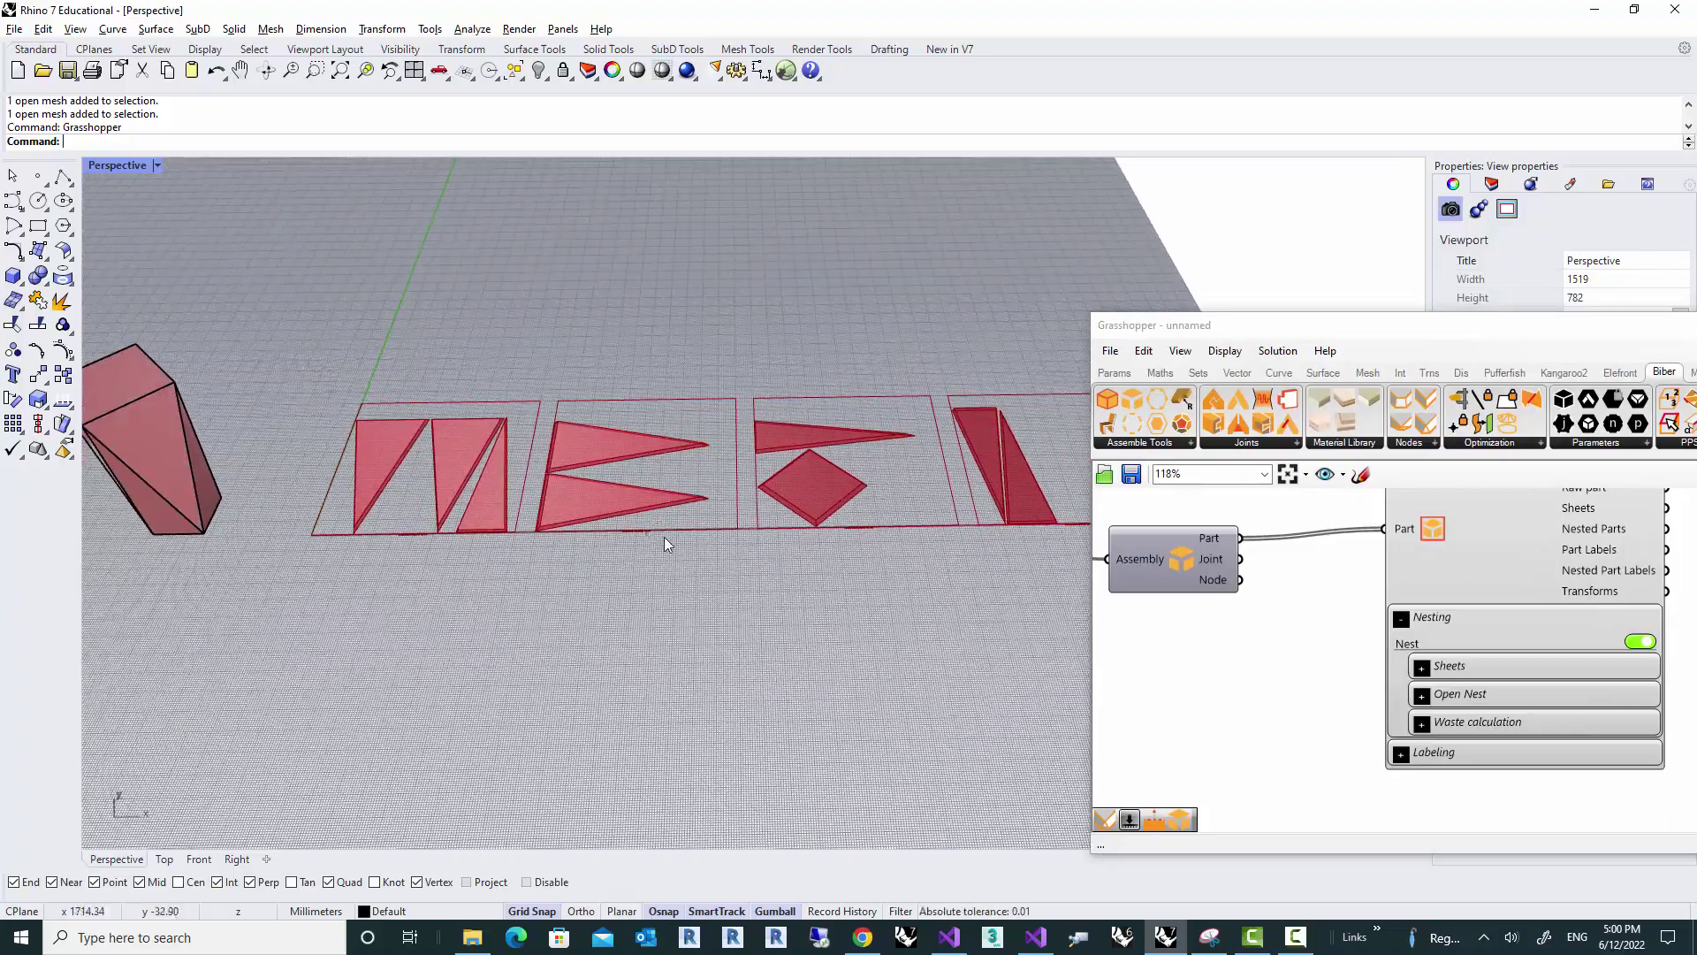
scroll(527, 532, "up", 5)
scroll(506, 532, "down", 4)
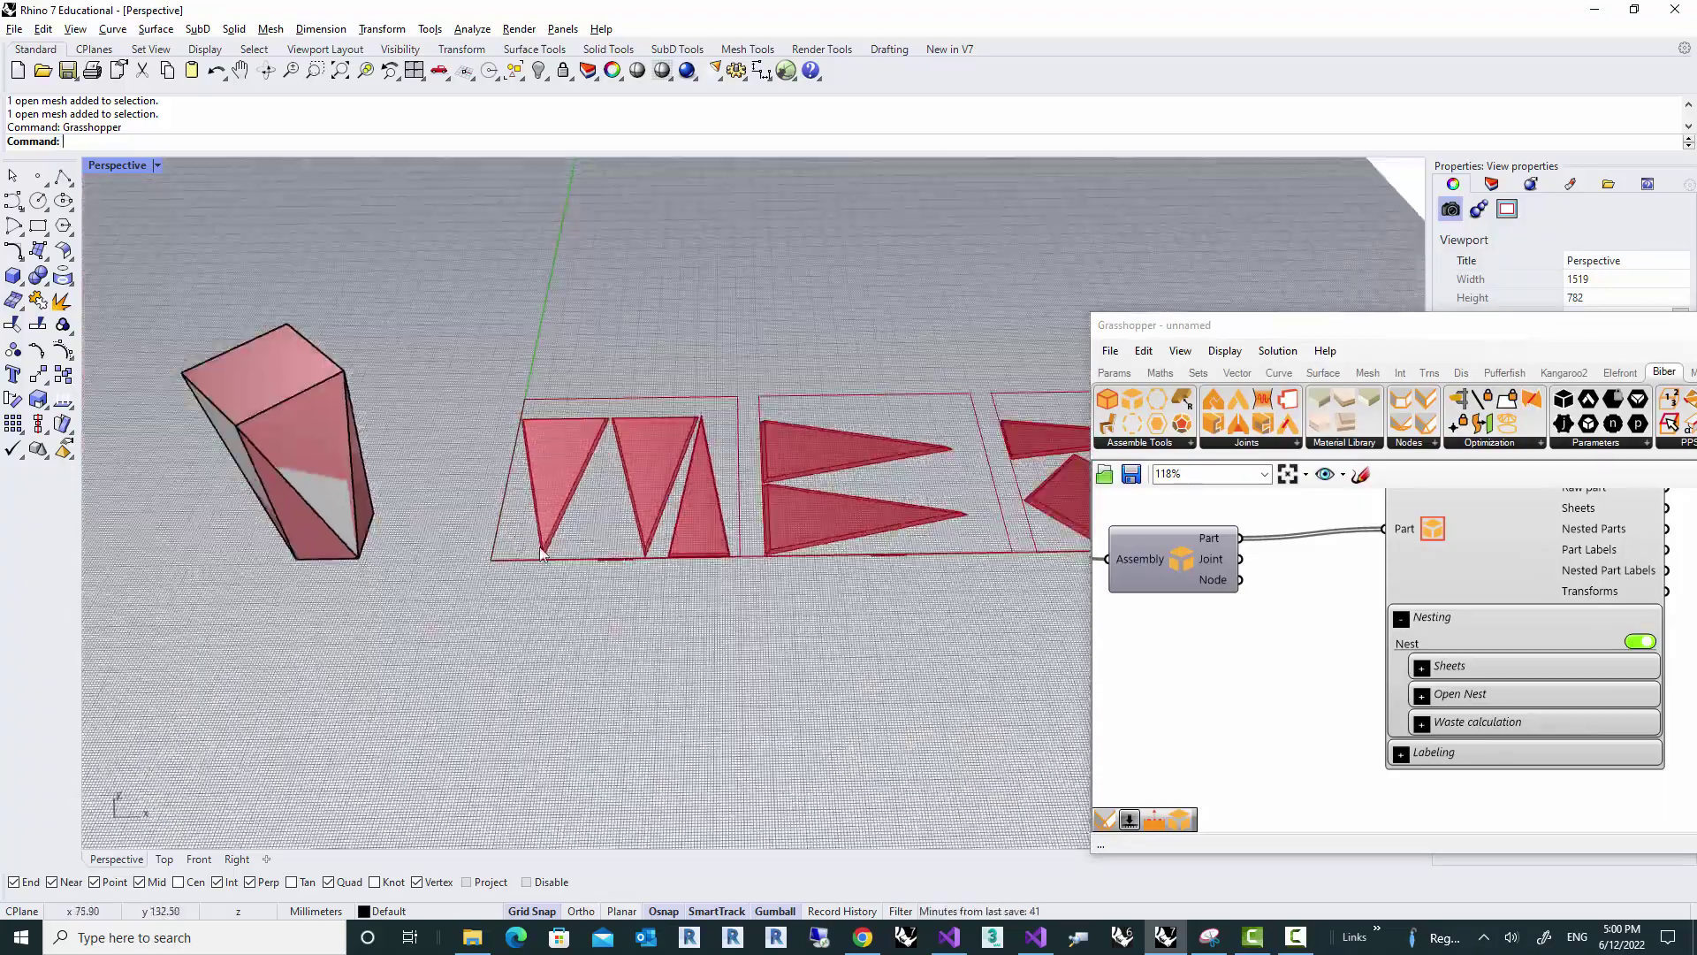
right_click_drag(506, 533, 676, 638)
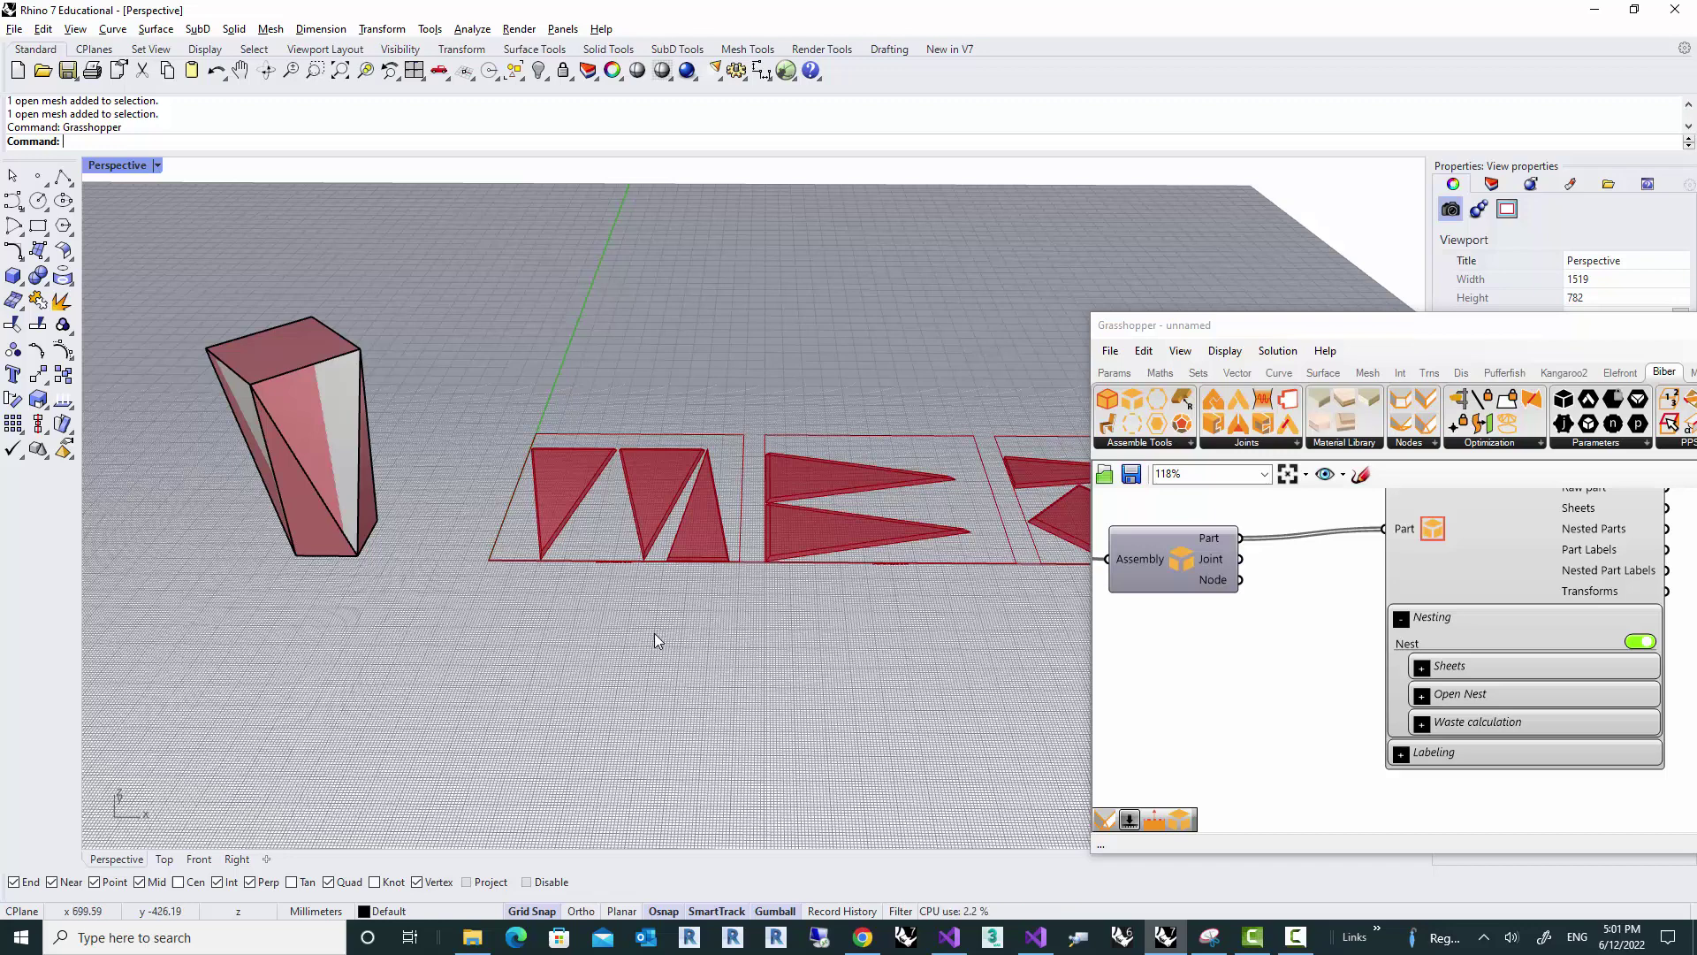
Step: Bake the Unfold component's Solid output to Layer 01 and close the Grasshopper window
scroll(1282, 619, "down", 3)
scroll(1414, 566, "up", 5)
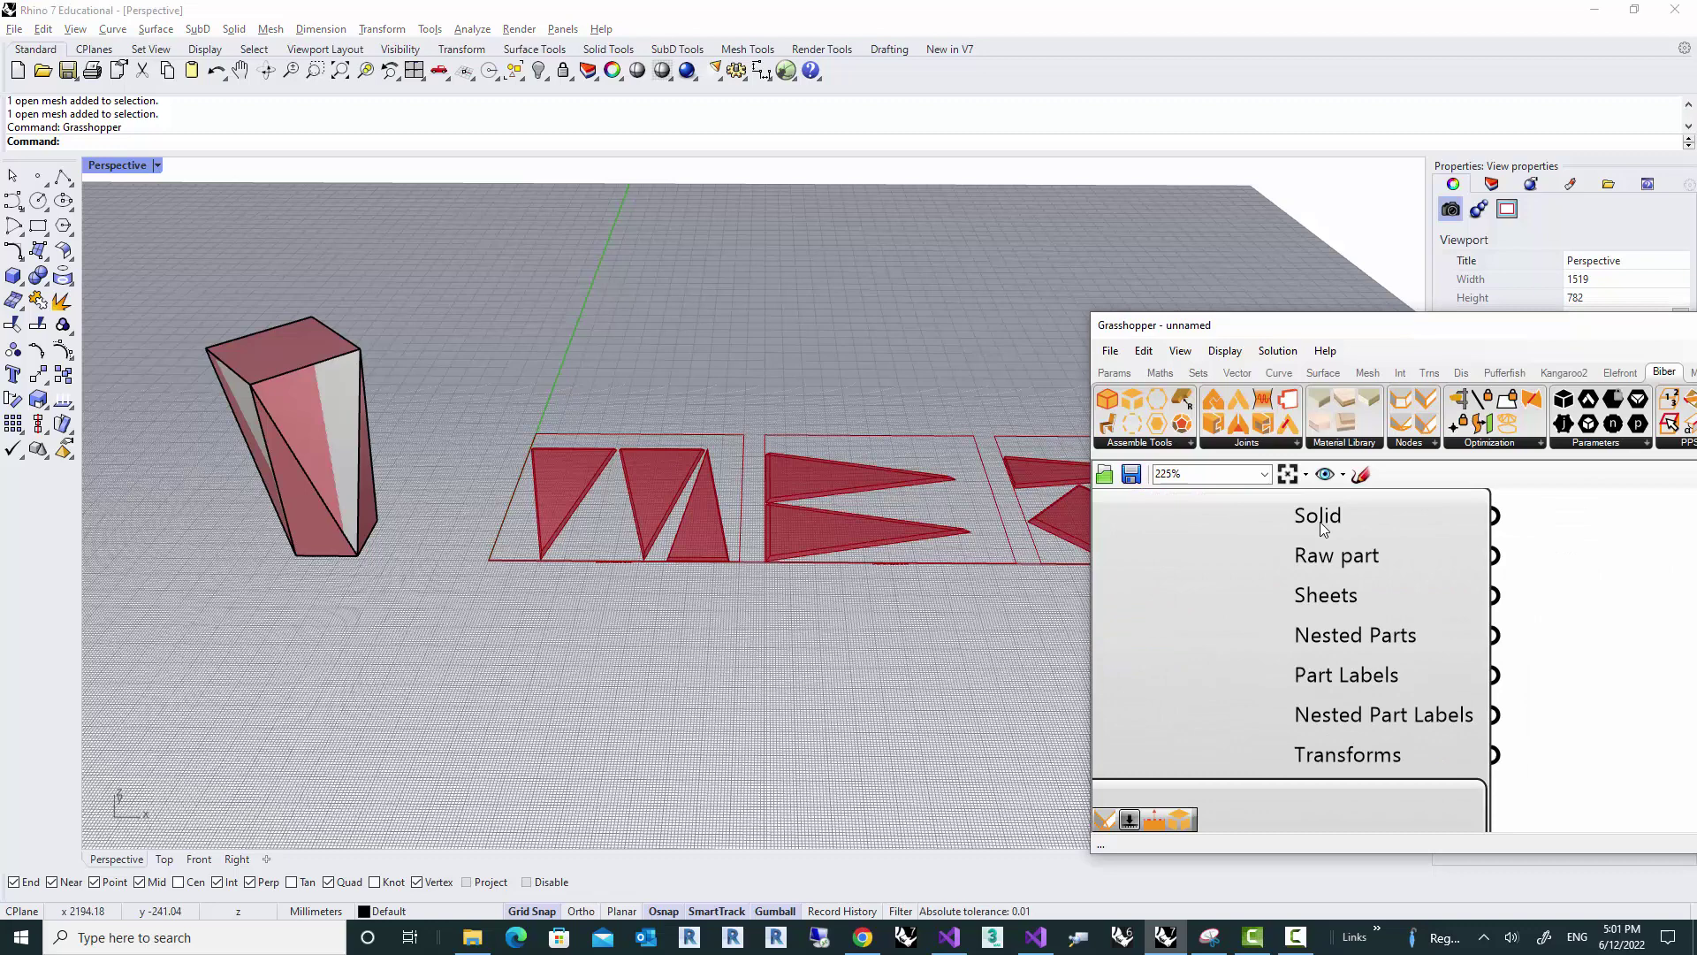
right_click(1323, 527)
left_click(1347, 555)
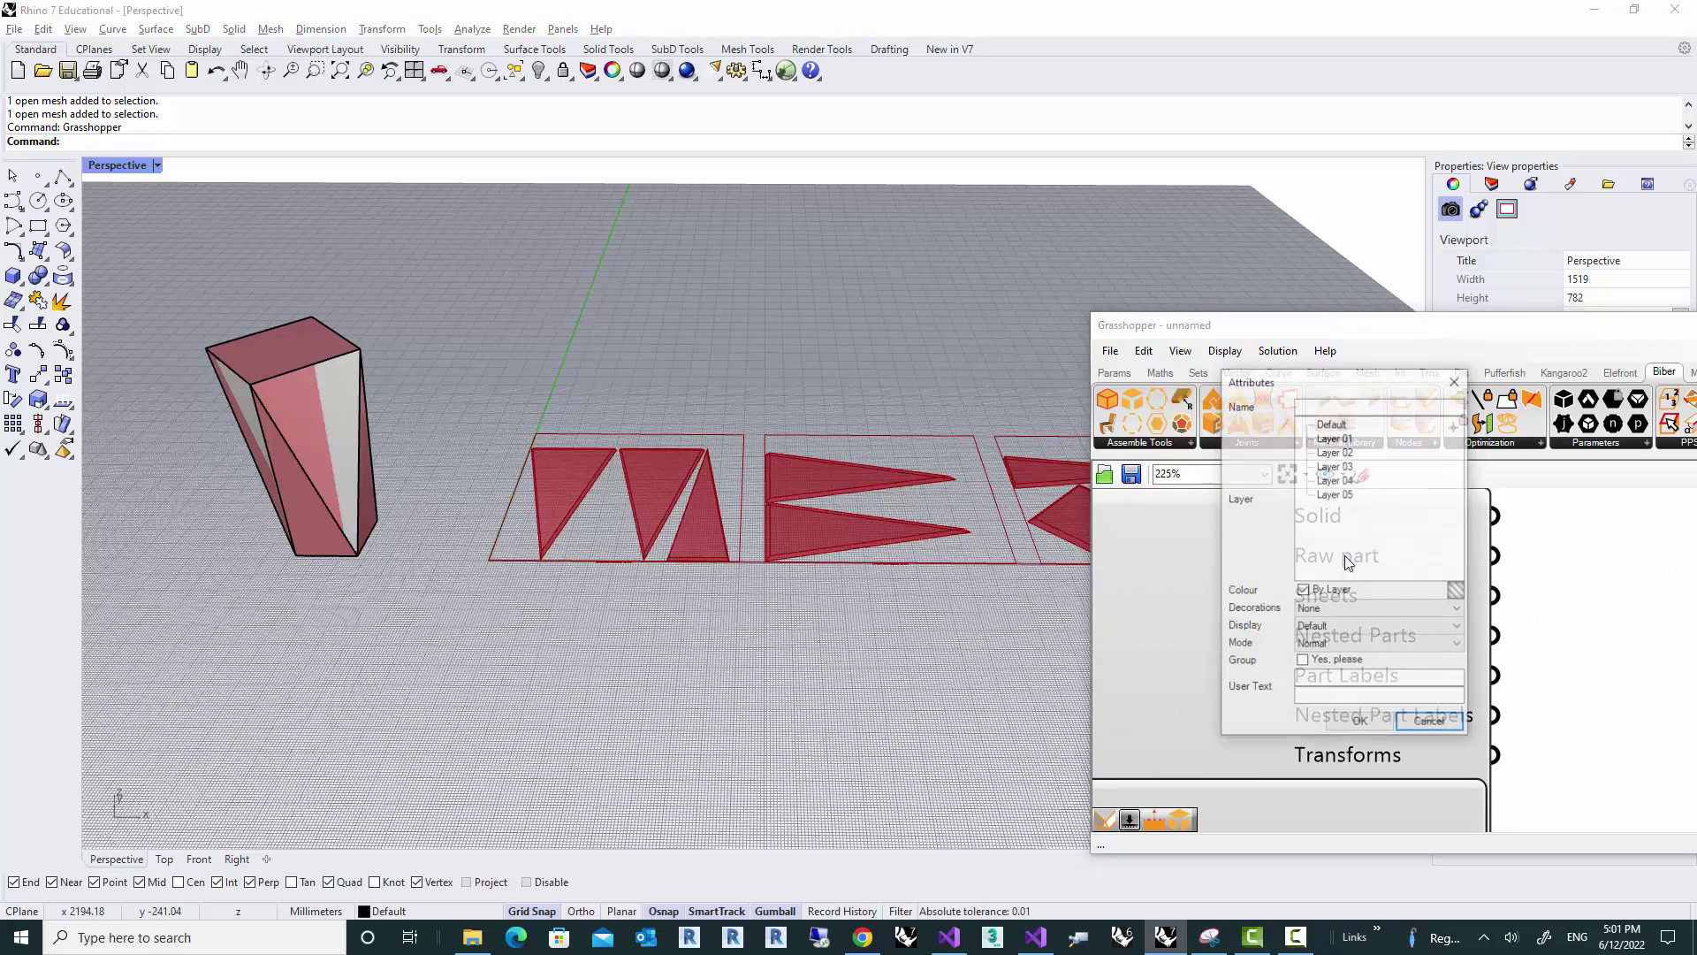
left_click(1335, 437)
left_click(1355, 724)
left_click_drag(1380, 321, 912, 348)
left_click(1423, 349)
Step: Select the original open mesh instead of the baked polysurface and hide it
right_click_drag(658, 469, 772, 637)
scroll(613, 534, "up", 4)
right_click_drag(622, 523, 624, 518)
left_click(688, 422)
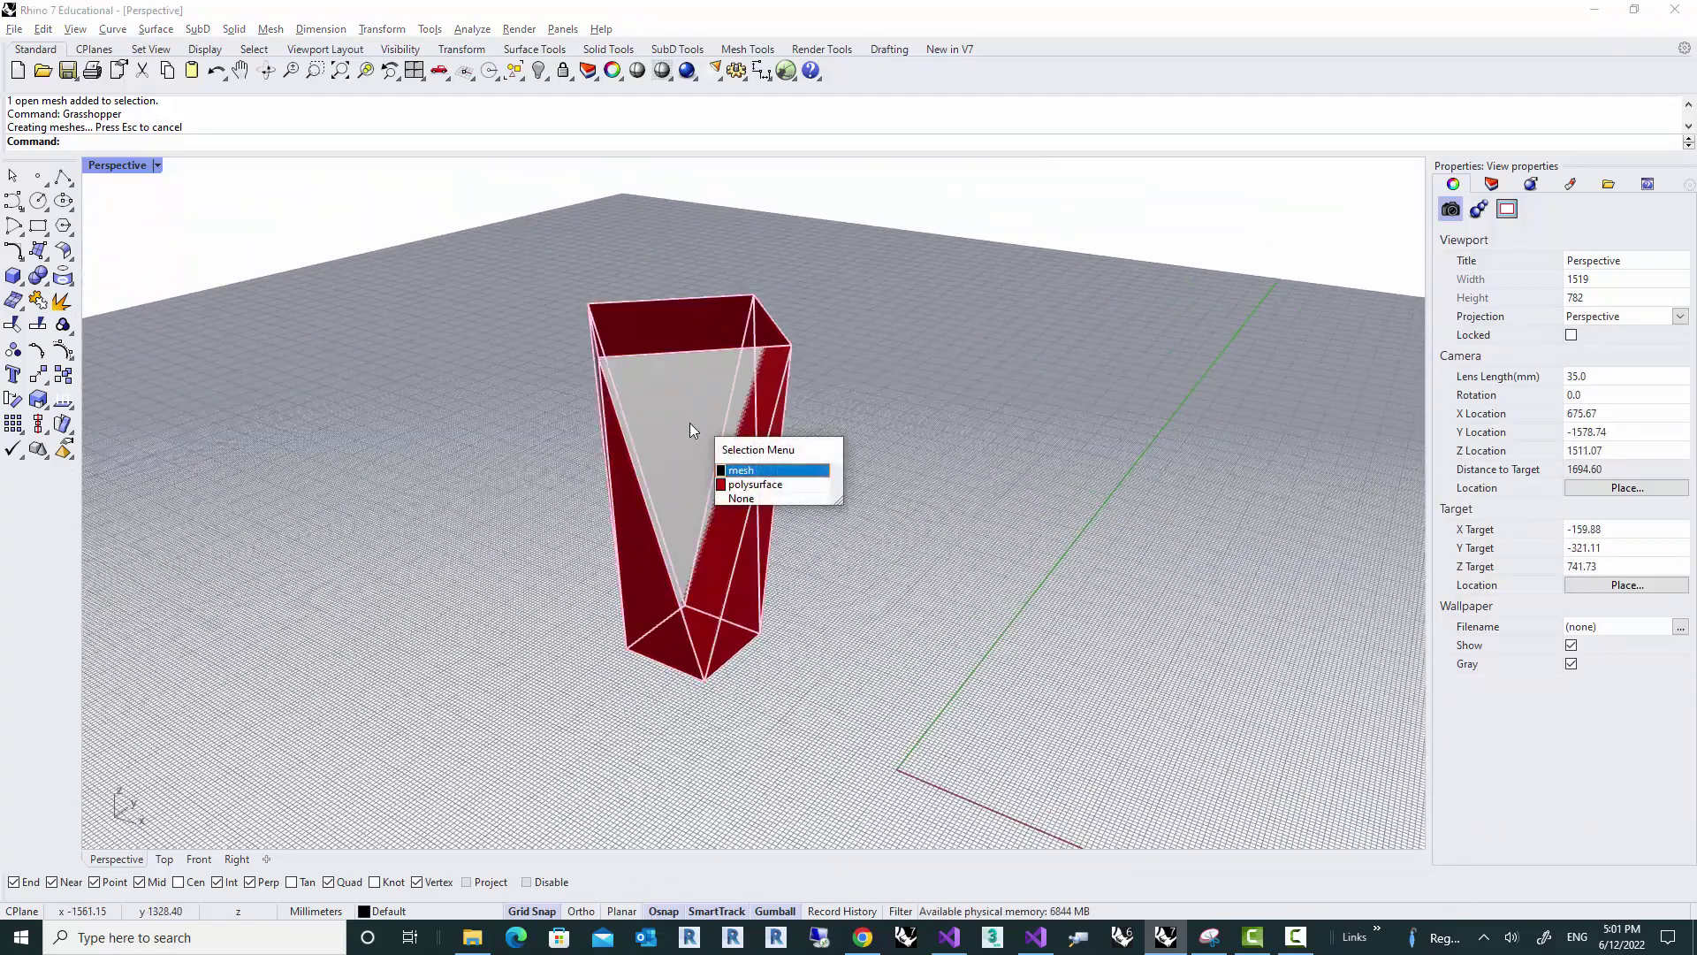
left_click(692, 423)
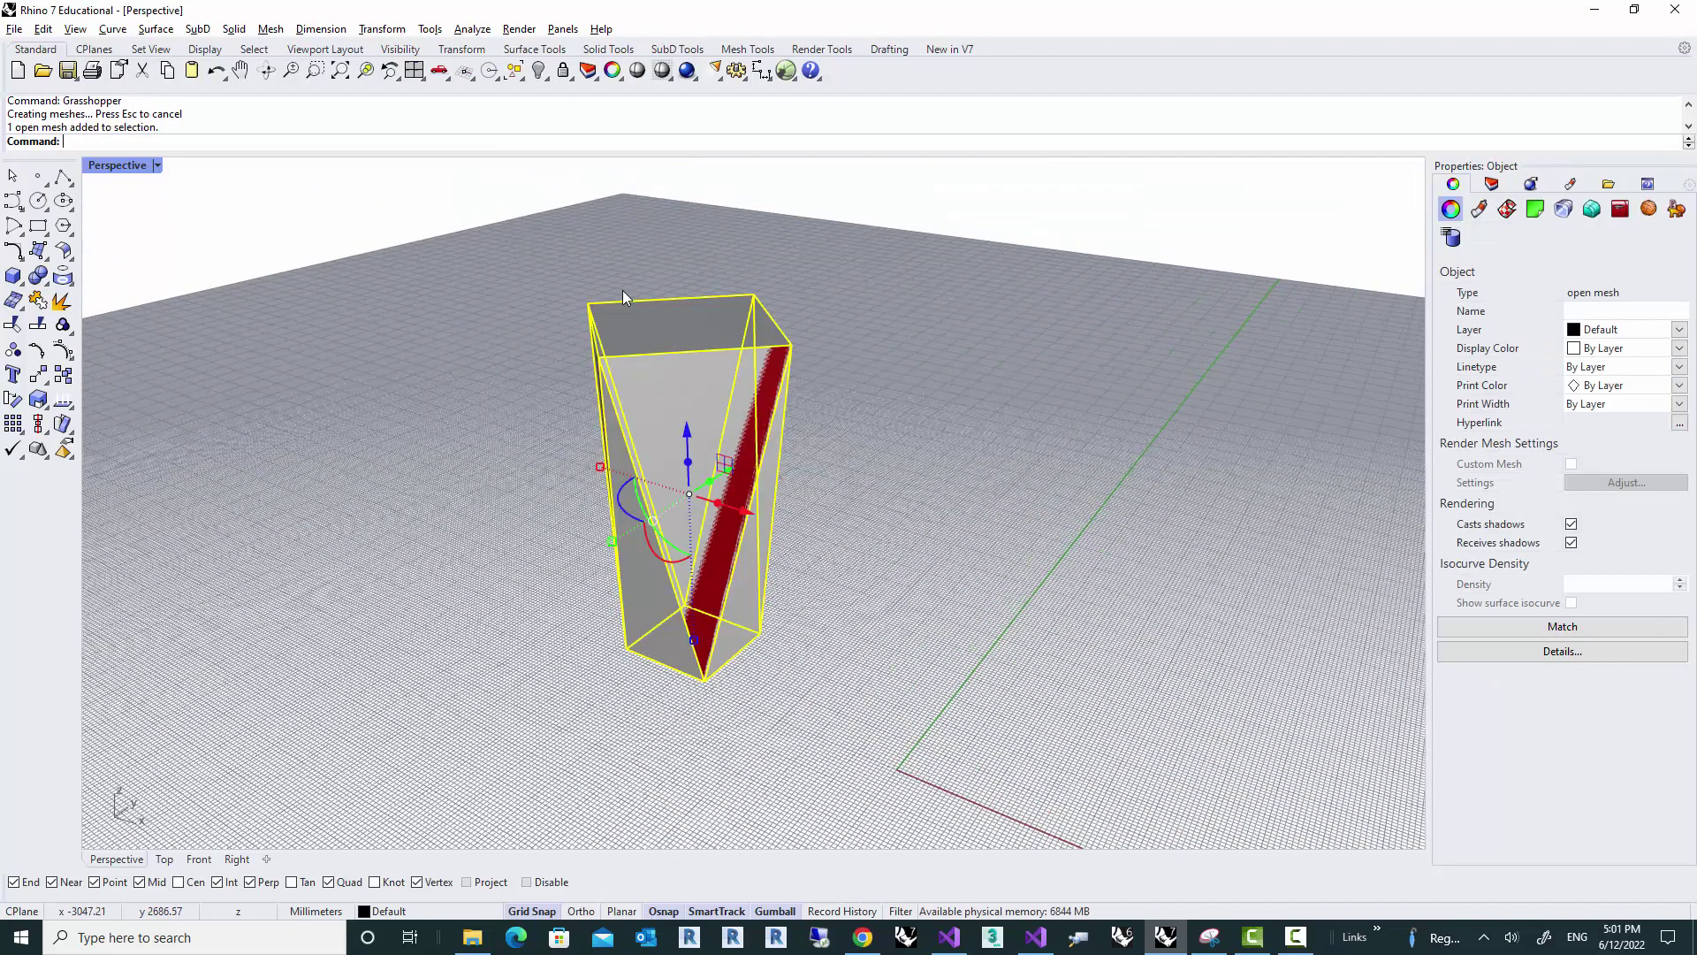
key("ctrl+h")
Step: Select two adjacent side panels of the baked shell, move them away from the other parts and deselect them
right_click_drag(623, 290, 732, 433, "shift")
scroll(699, 432, "up", 8)
left_click(795, 424)
left_click(979, 428, "shift")
right_click_drag(946, 517, 889, 513)
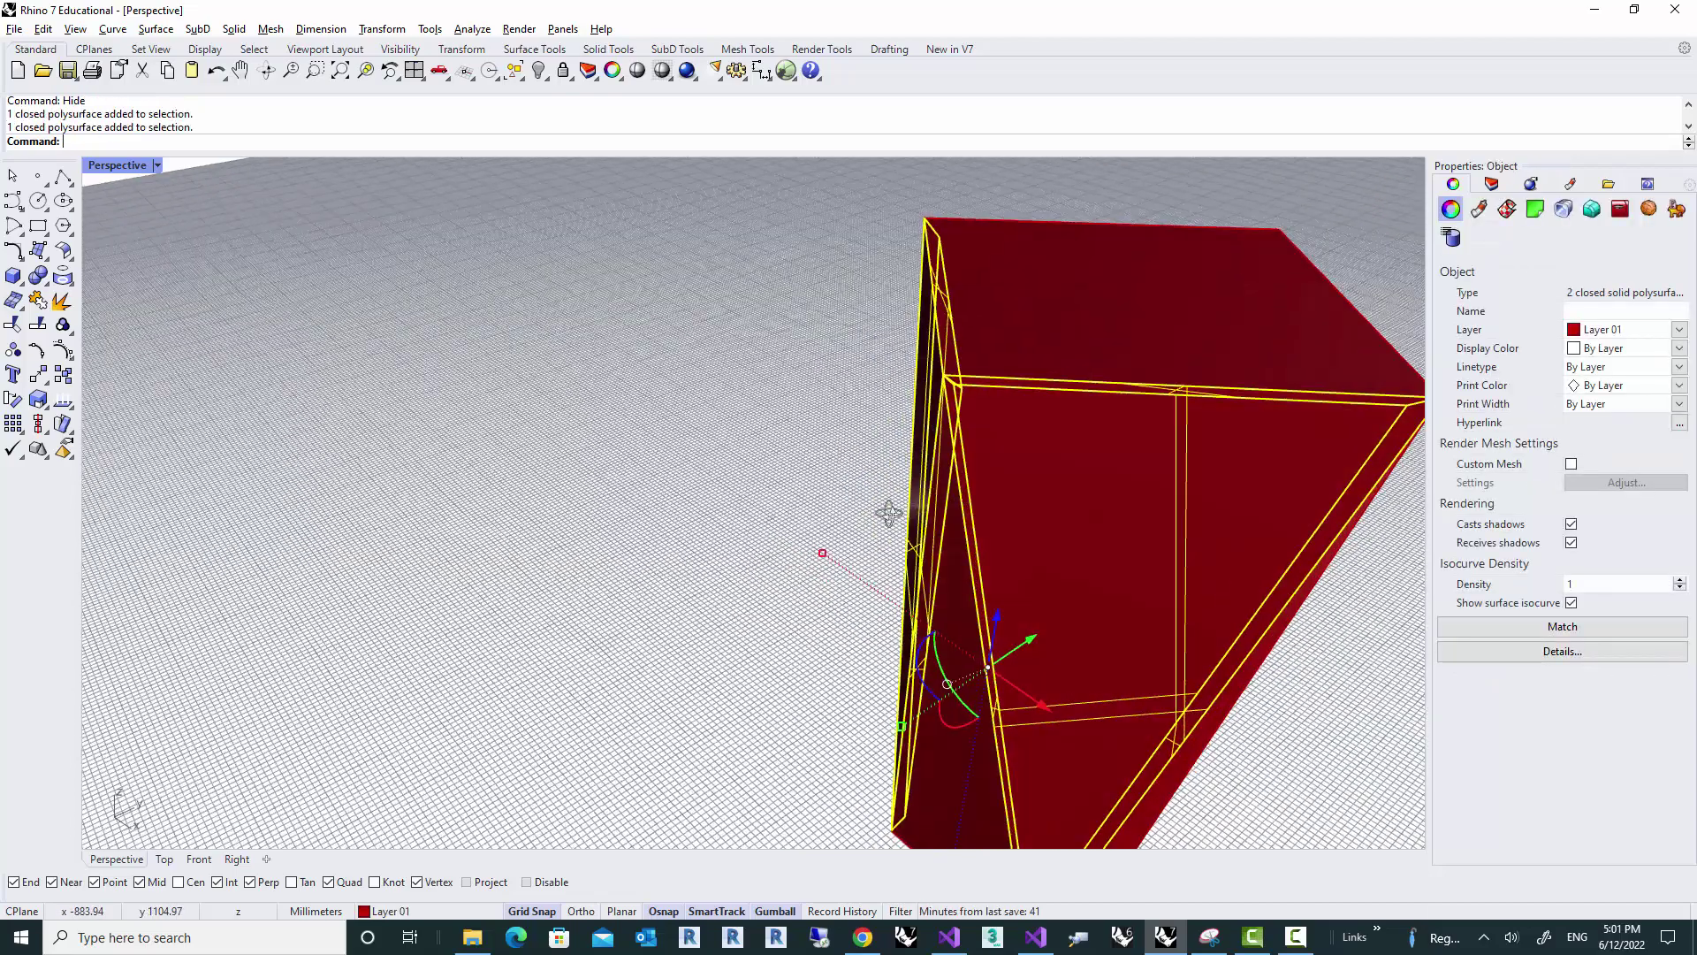
scroll(888, 512, "down", 5)
left_click_drag(946, 557, 653, 654)
right_click_drag(758, 493, 606, 482)
scroll(612, 485, "up", 9)
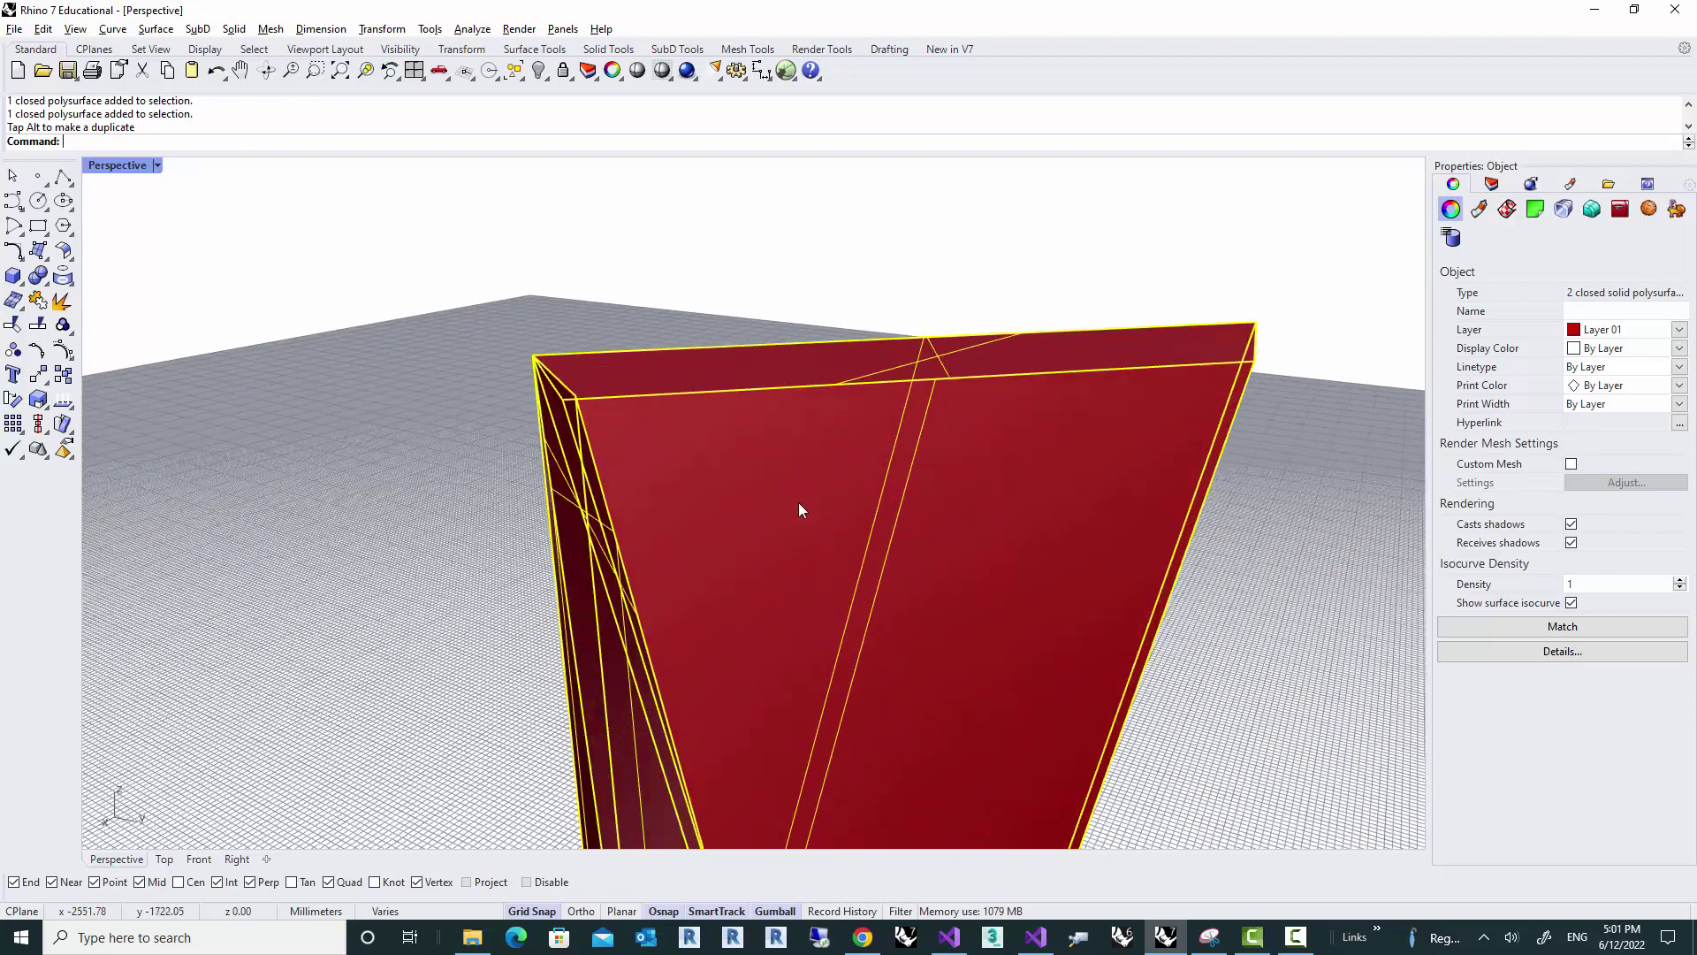
right_click_drag(798, 502, 754, 491)
scroll(847, 491, "up", 3)
key("Escape")
Step: Run BooleanIntersection on the two separated panels at their shared upper corner and select the overlap solid
right_click_drag(889, 523, 852, 527)
type("b")
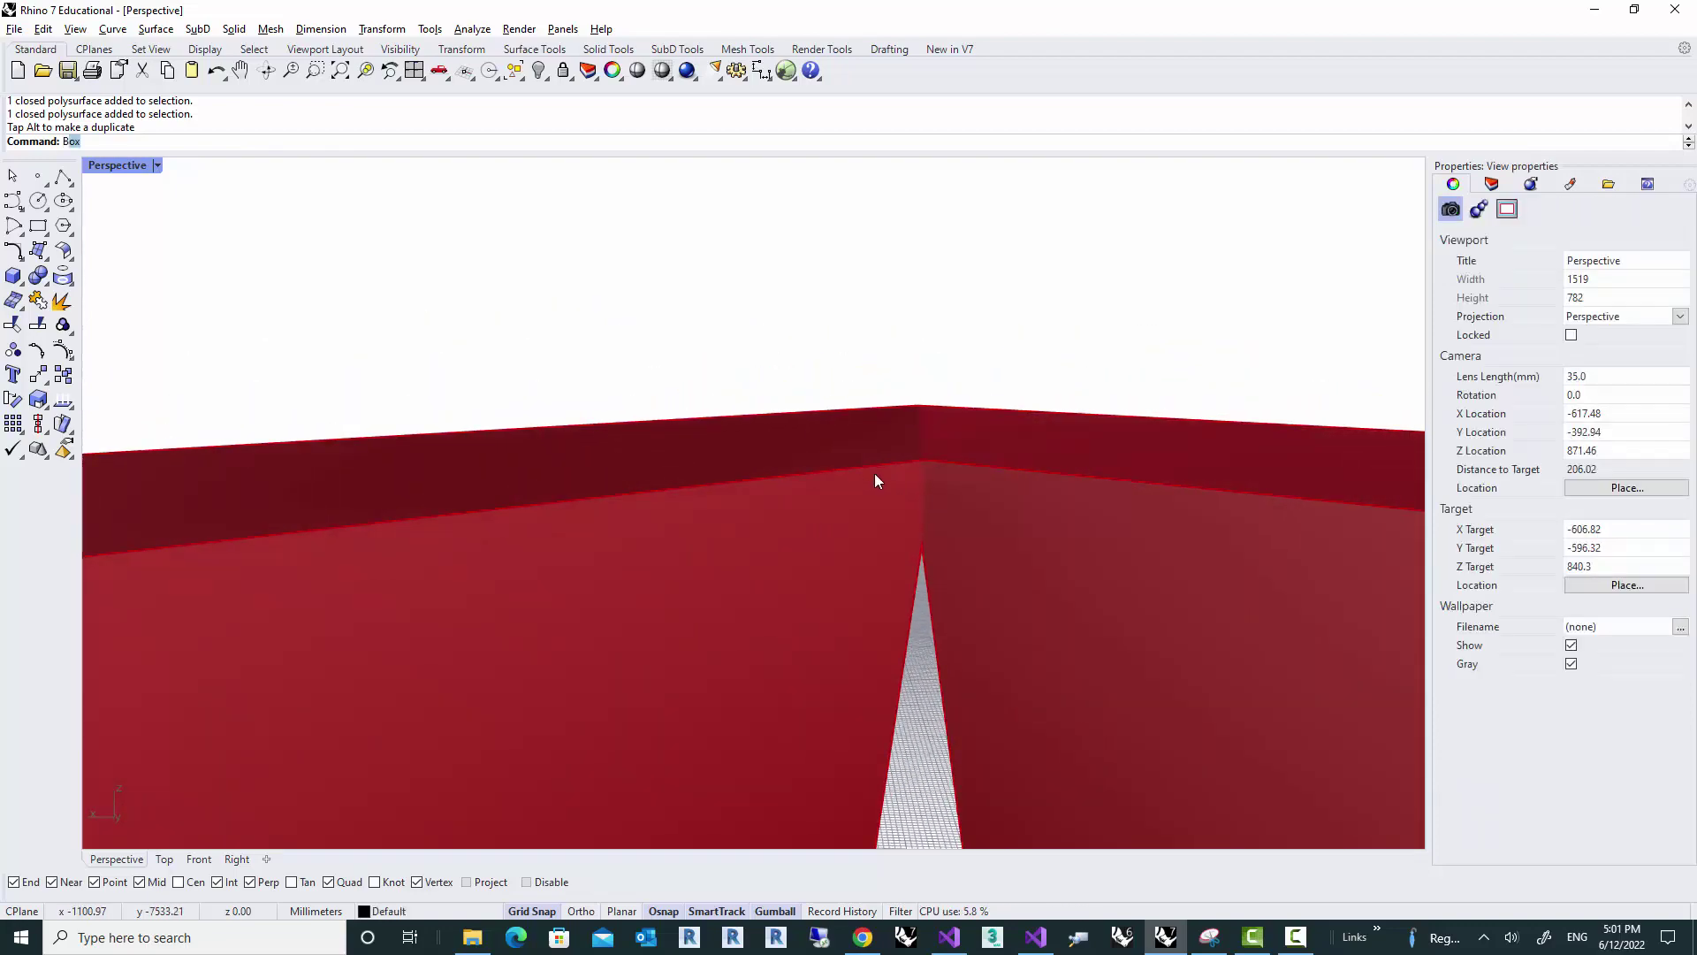
type("o")
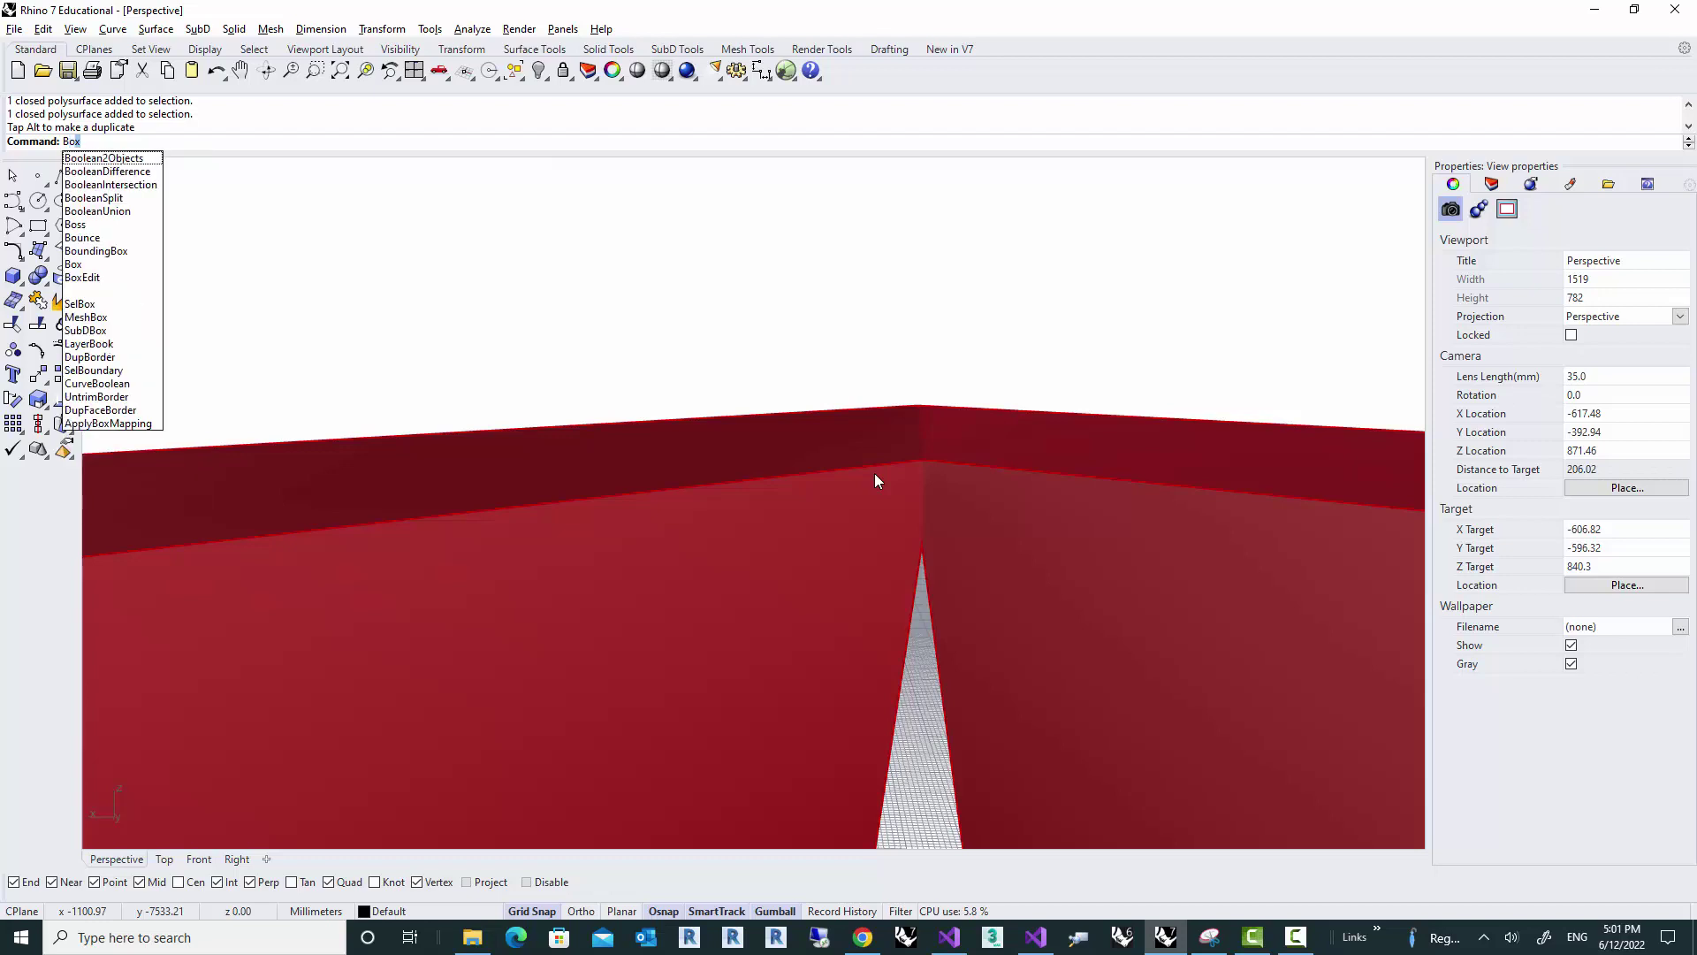
type("ol")
key("Down")
key("Down")
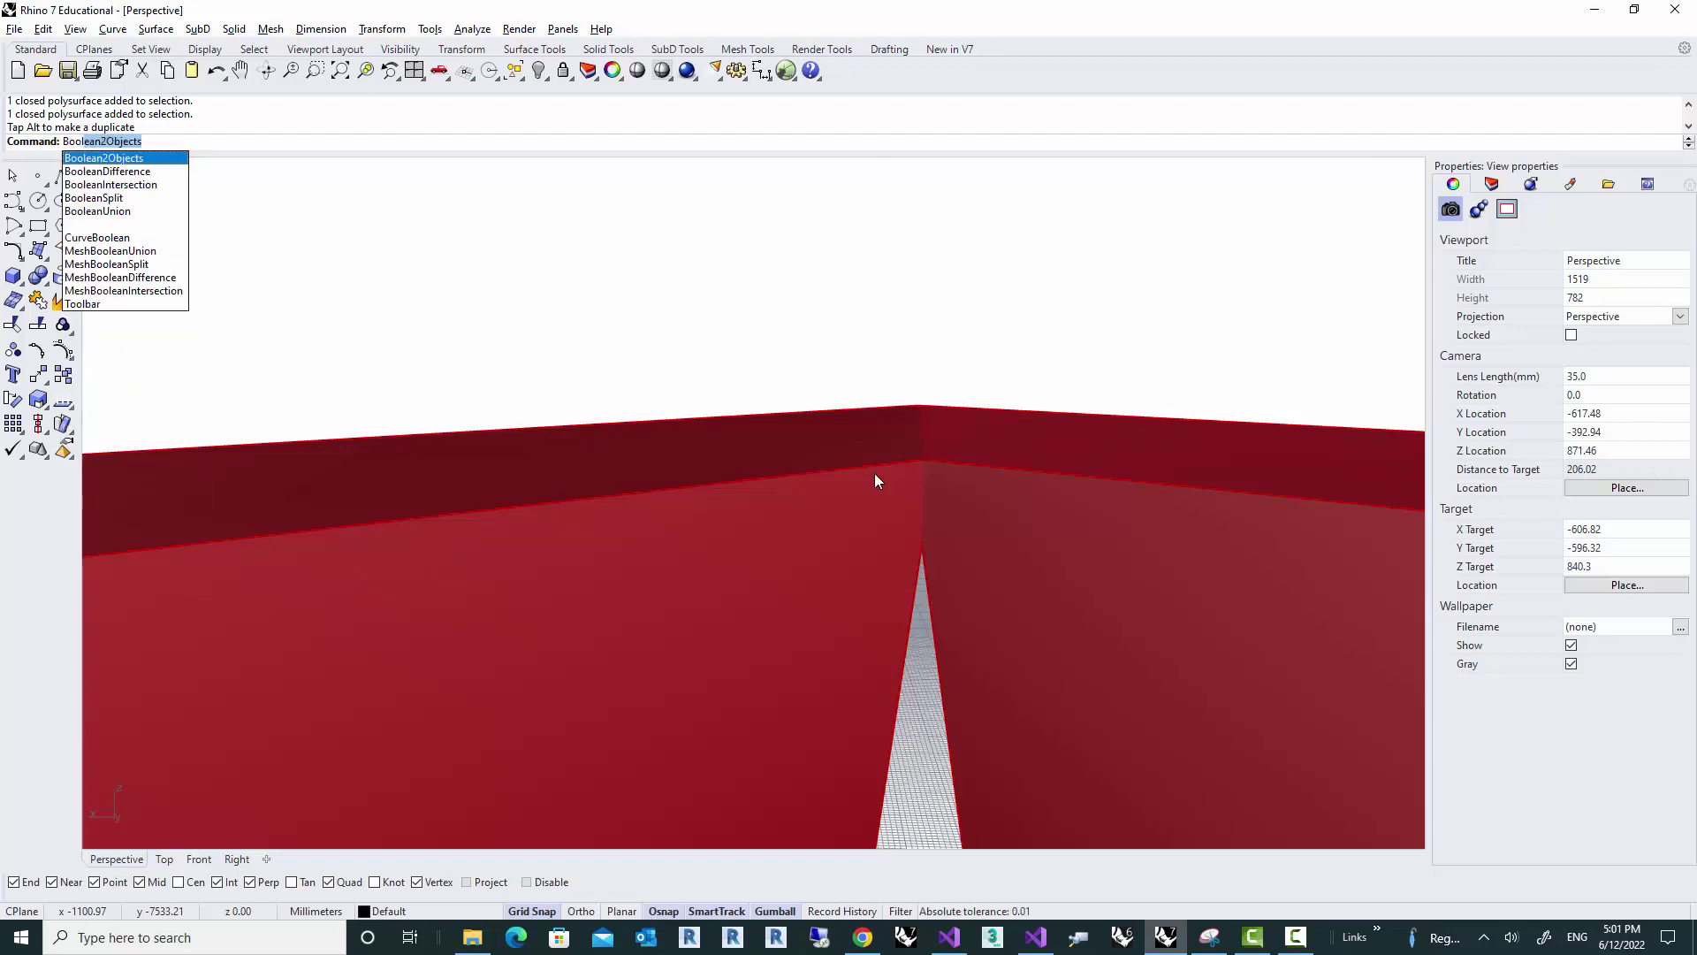
key("Up")
key("Down")
key("Down")
key("Return")
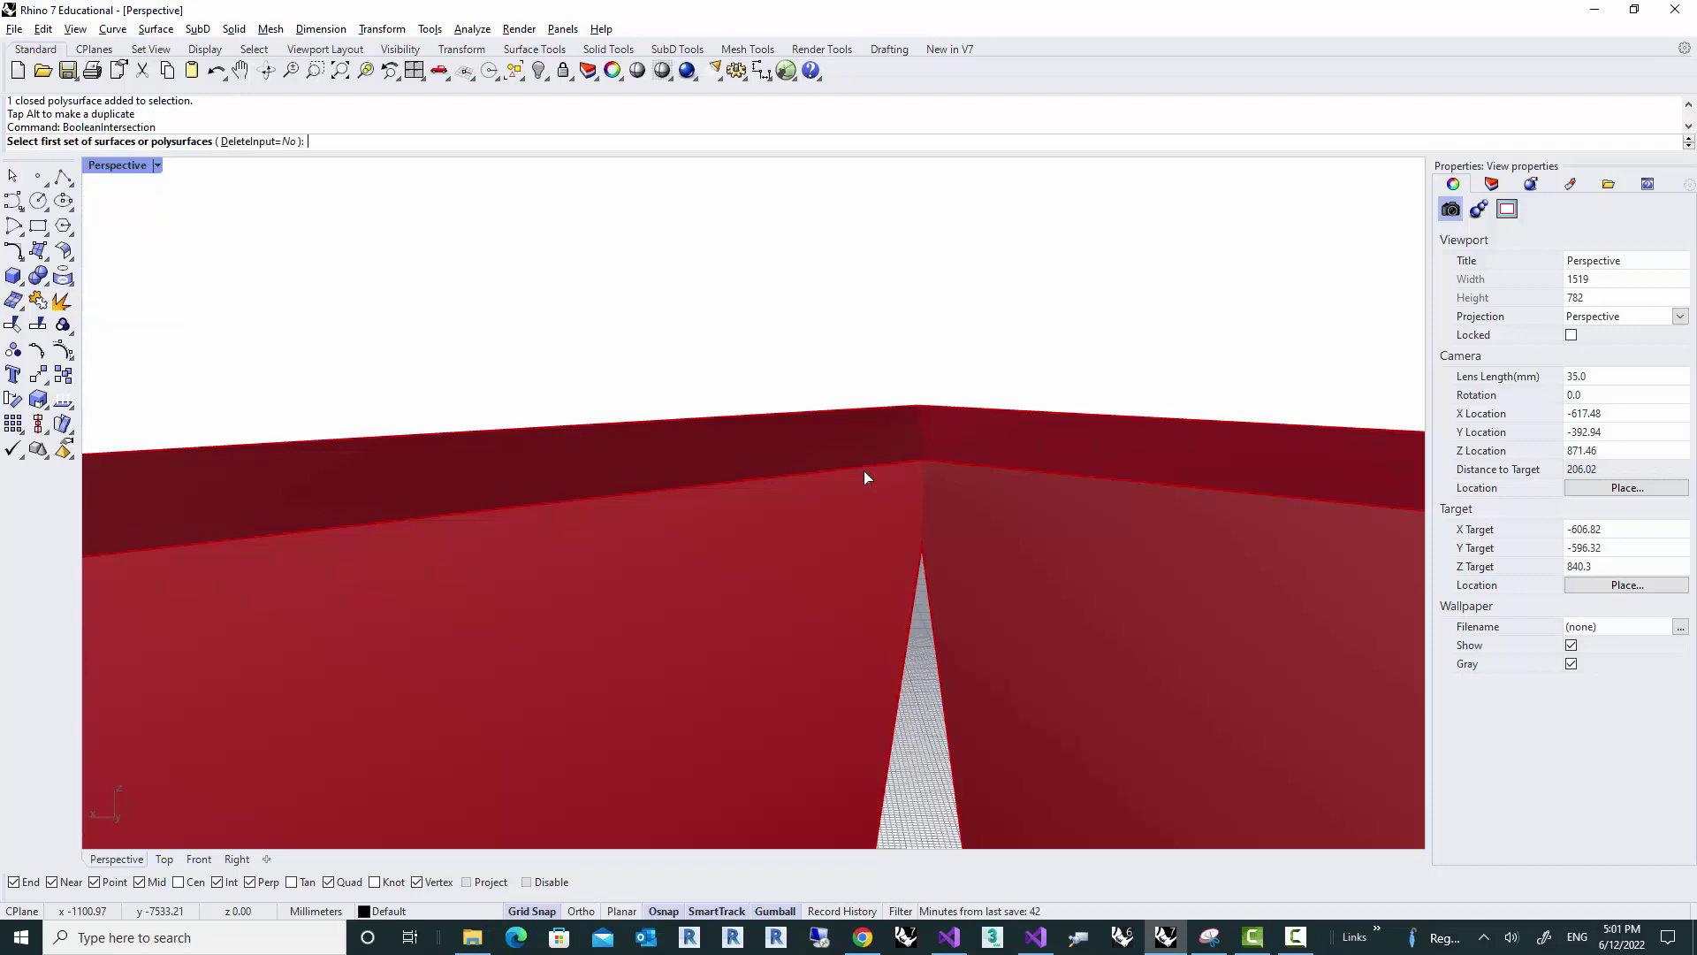
left_click_drag(1021, 354, 789, 550)
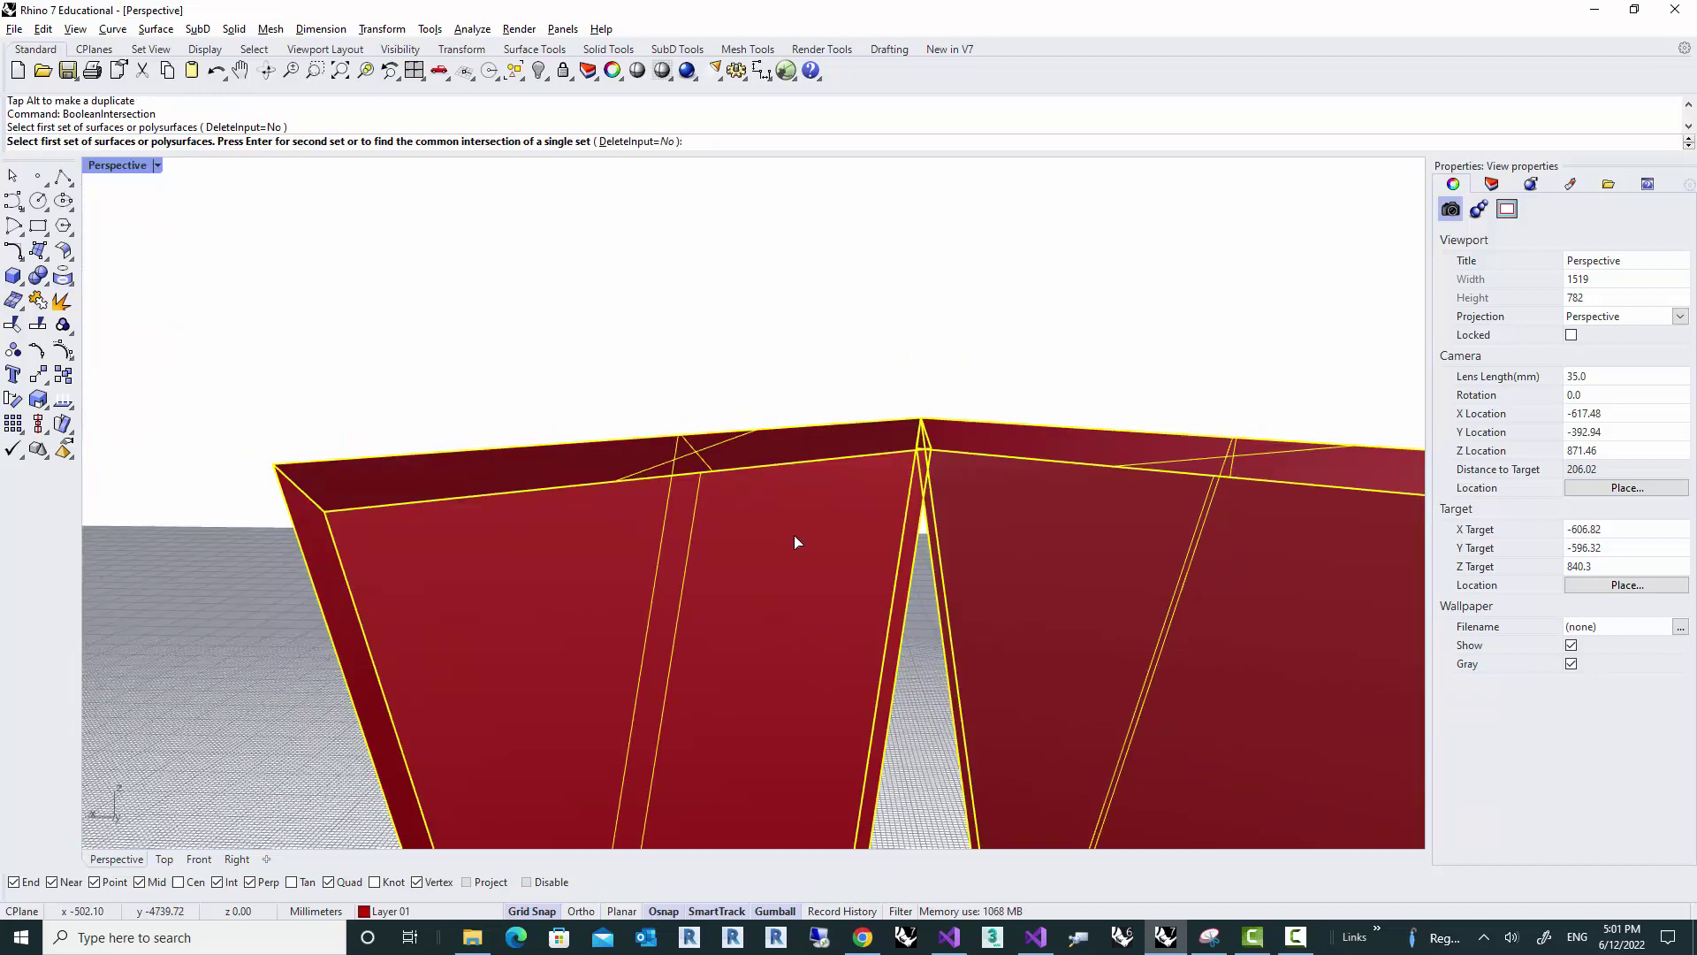
key("Return")
key("Return")
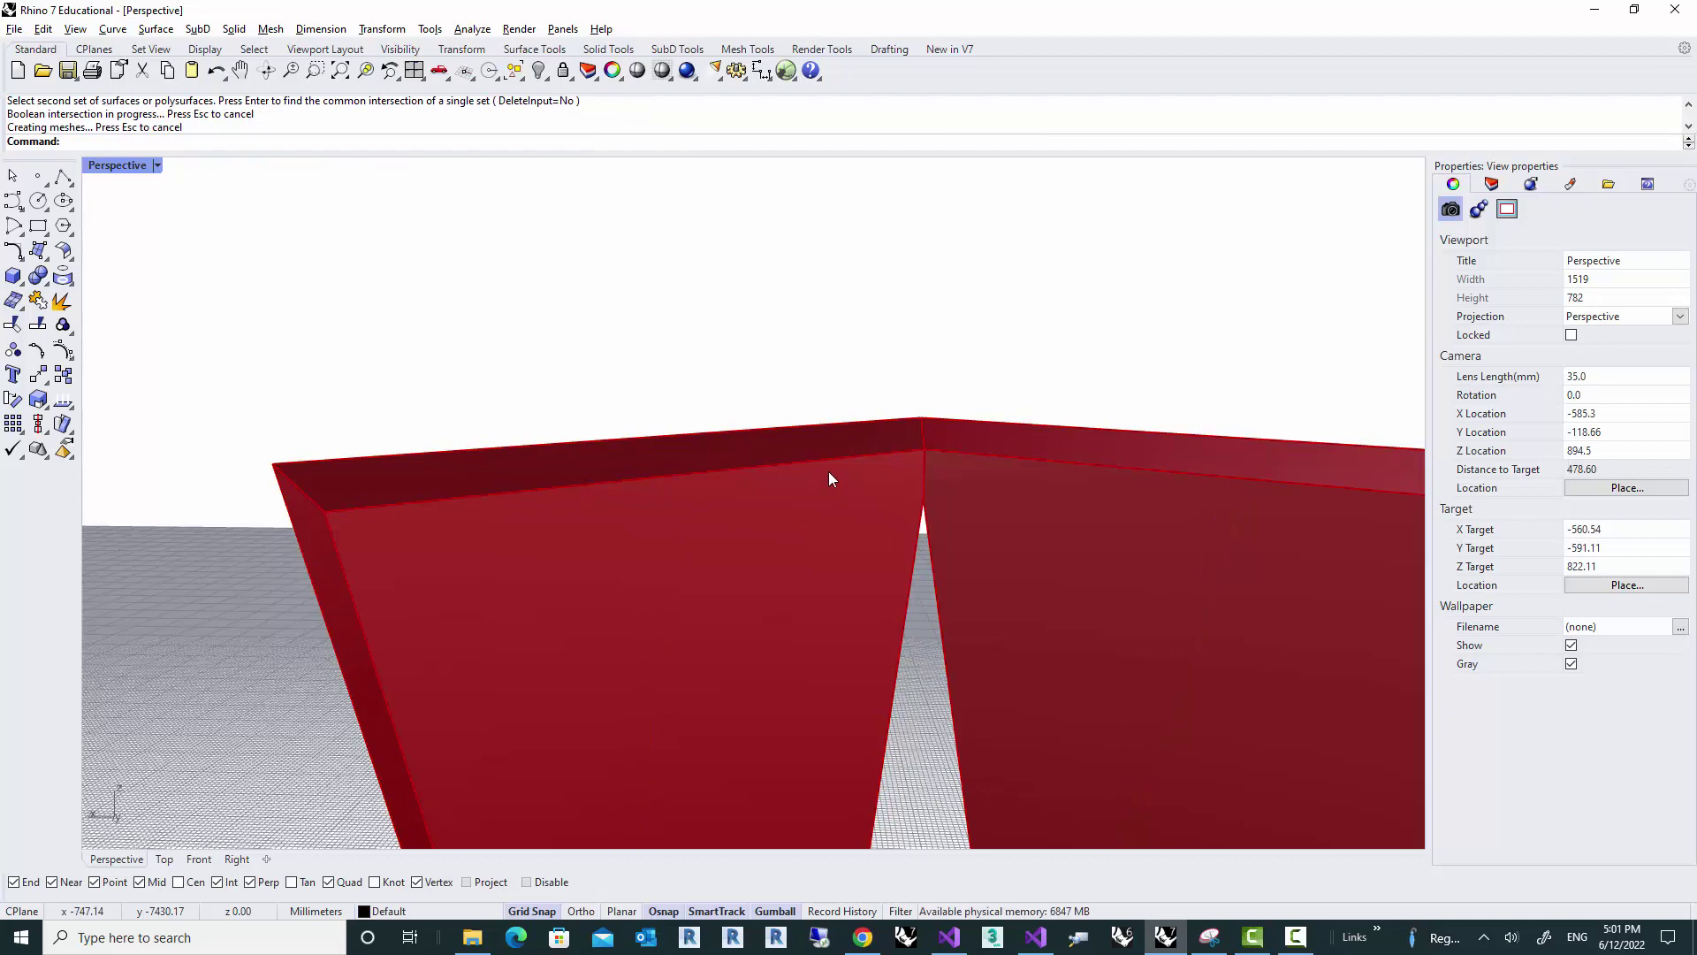
left_click_drag(850, 350, 1021, 612)
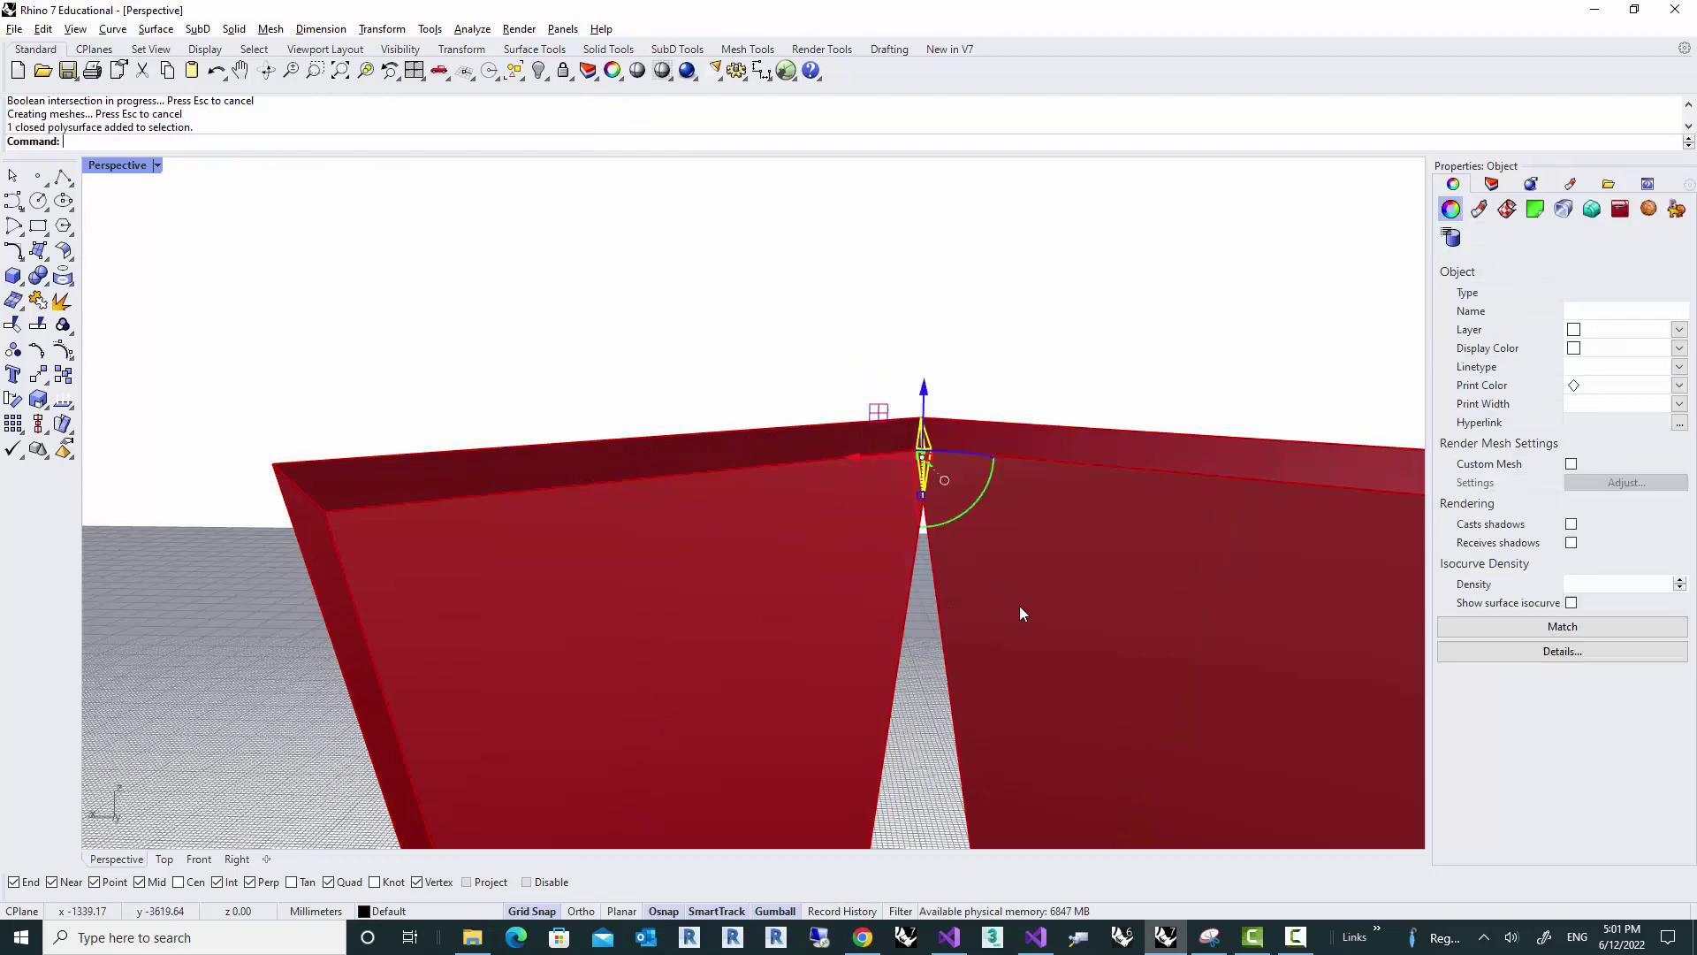
right_click_drag(966, 595, 827, 521)
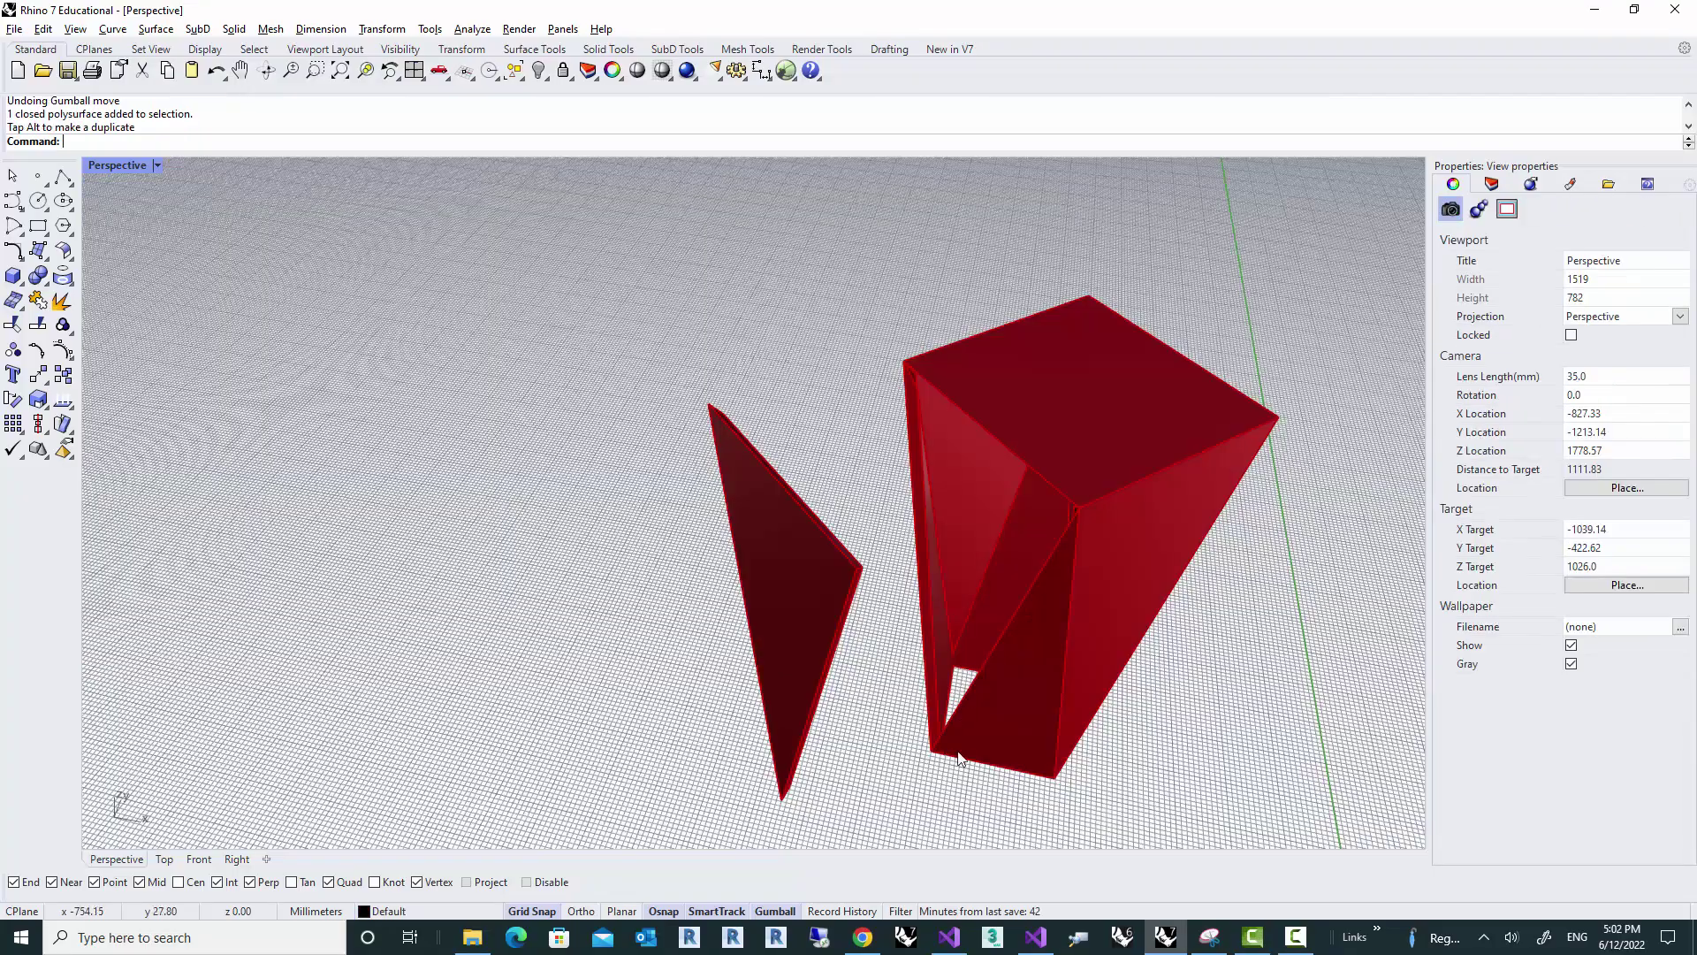
Step: Undo the last Gumball move of the side panel
right_click_drag(958, 757, 894, 761)
scroll(901, 693, "up", 4)
key("ctrl+z")
Step: Select two side panels that meet at a bottom corner, move them away from the shell and deselect them
right_click_drag(929, 654, 660, 678, "shift")
left_click(603, 696)
left_click(543, 679, "shift")
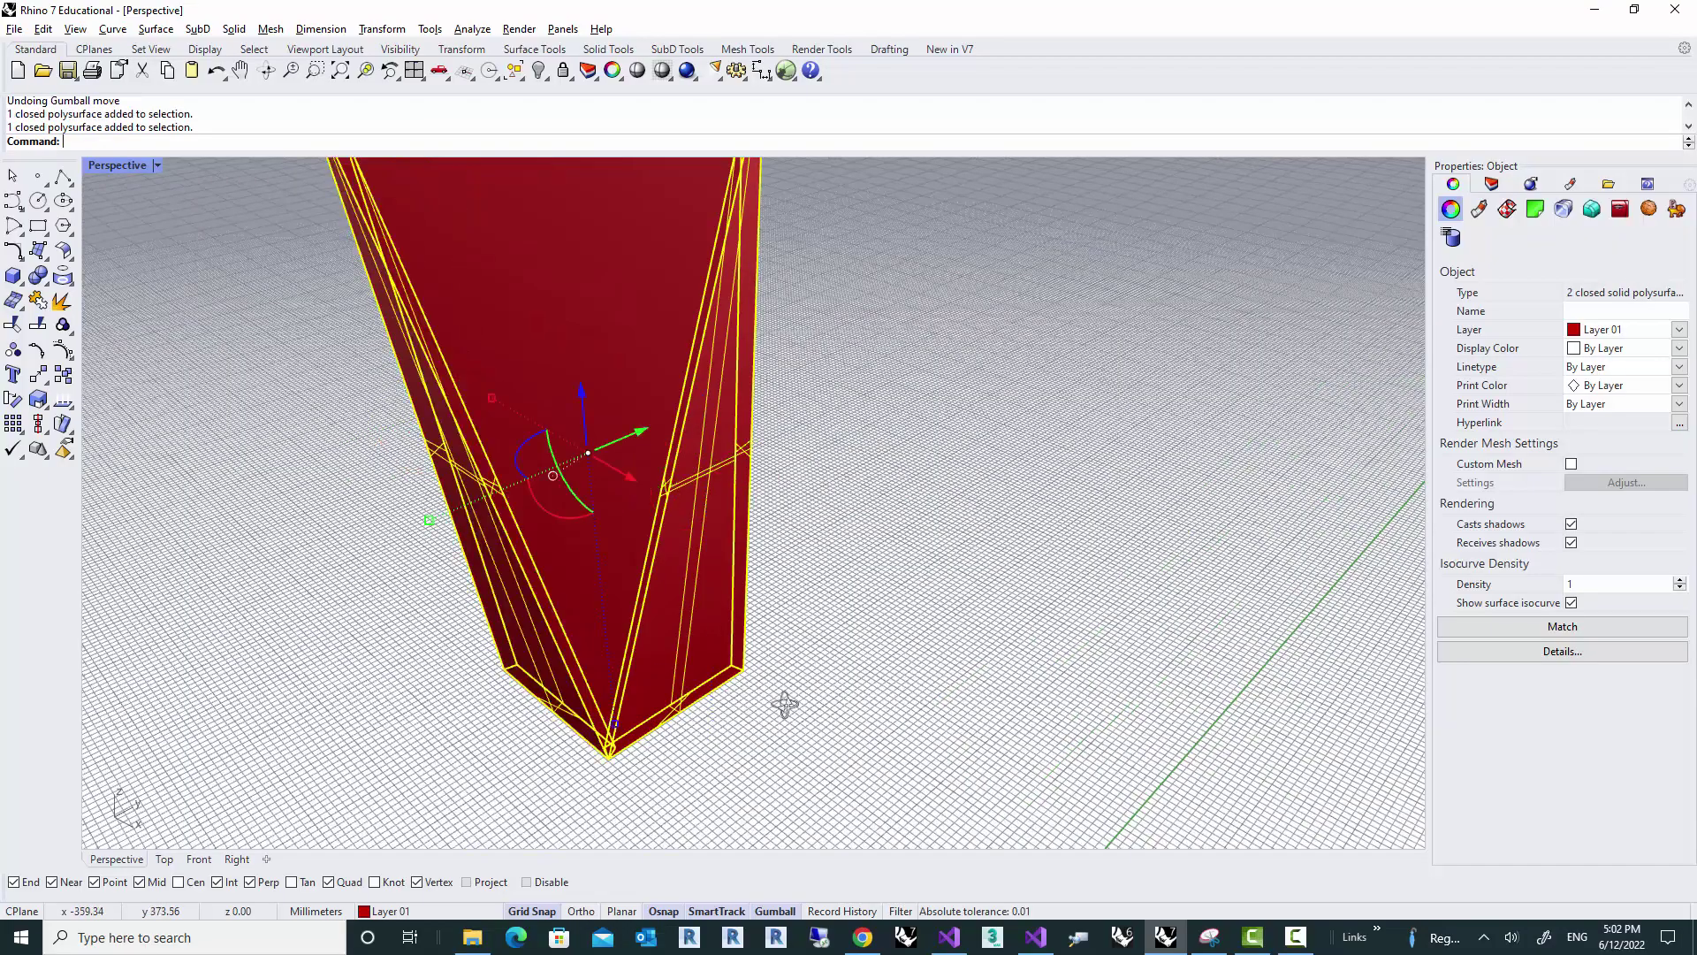
right_click_drag(785, 705, 826, 655)
right_click_drag(990, 511, 1000, 539)
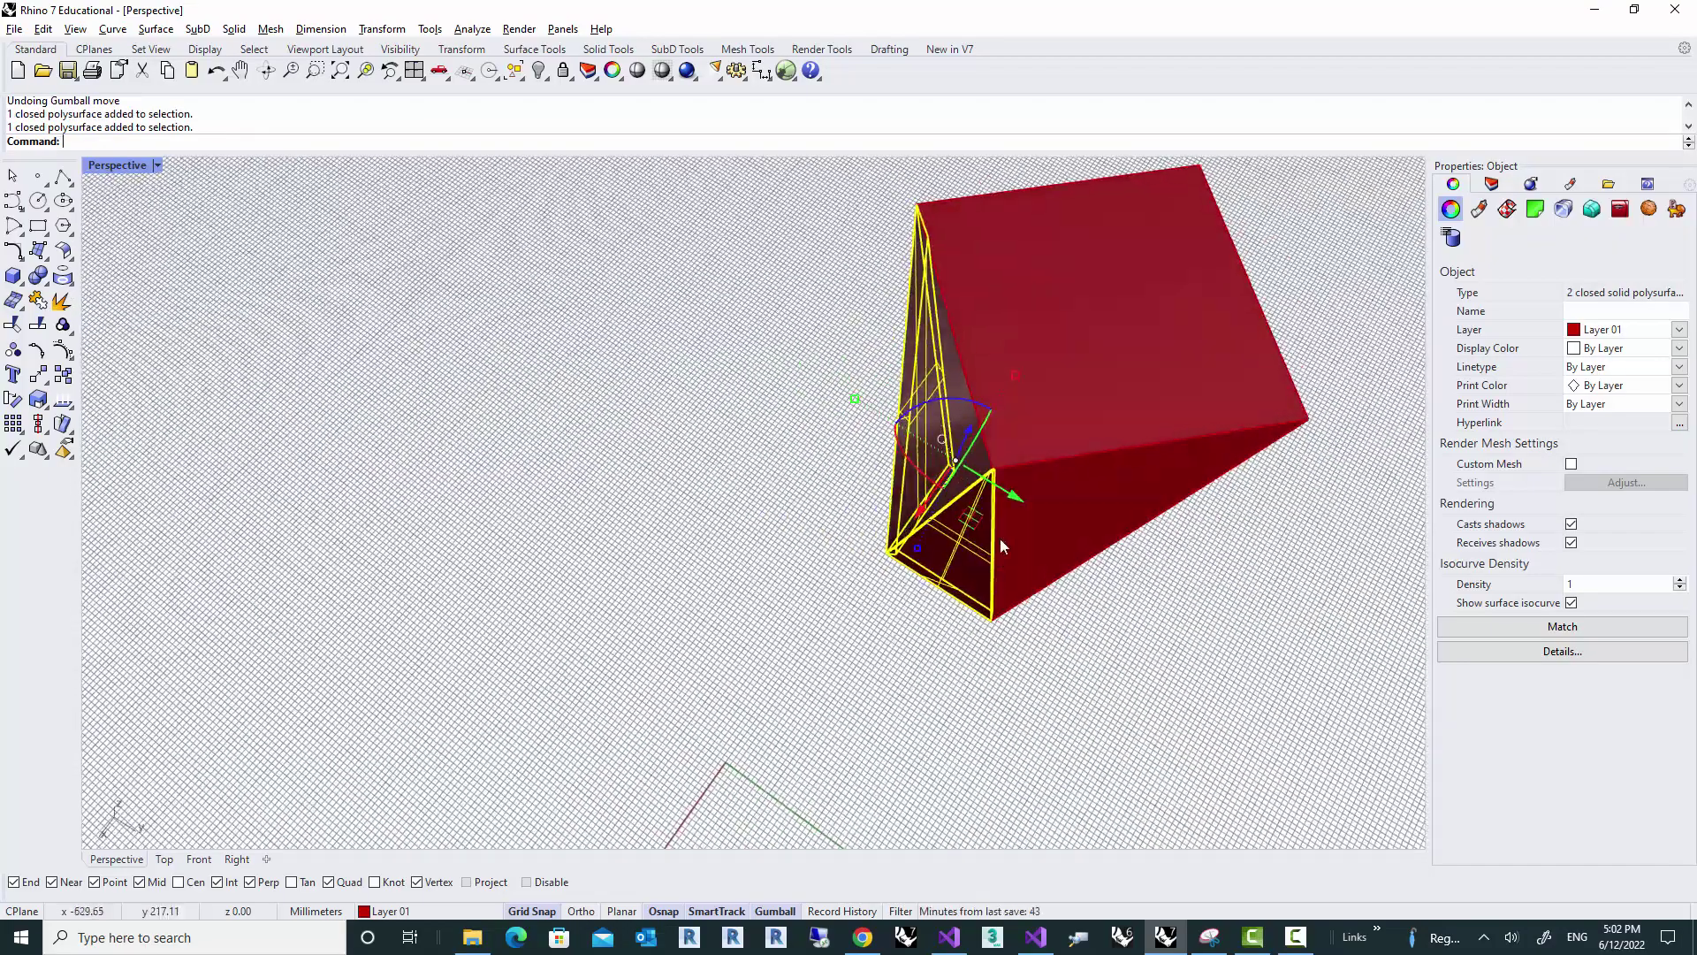
left_click_drag(916, 526, 644, 548)
left_click(868, 646)
right_click_drag(867, 646, 664, 597)
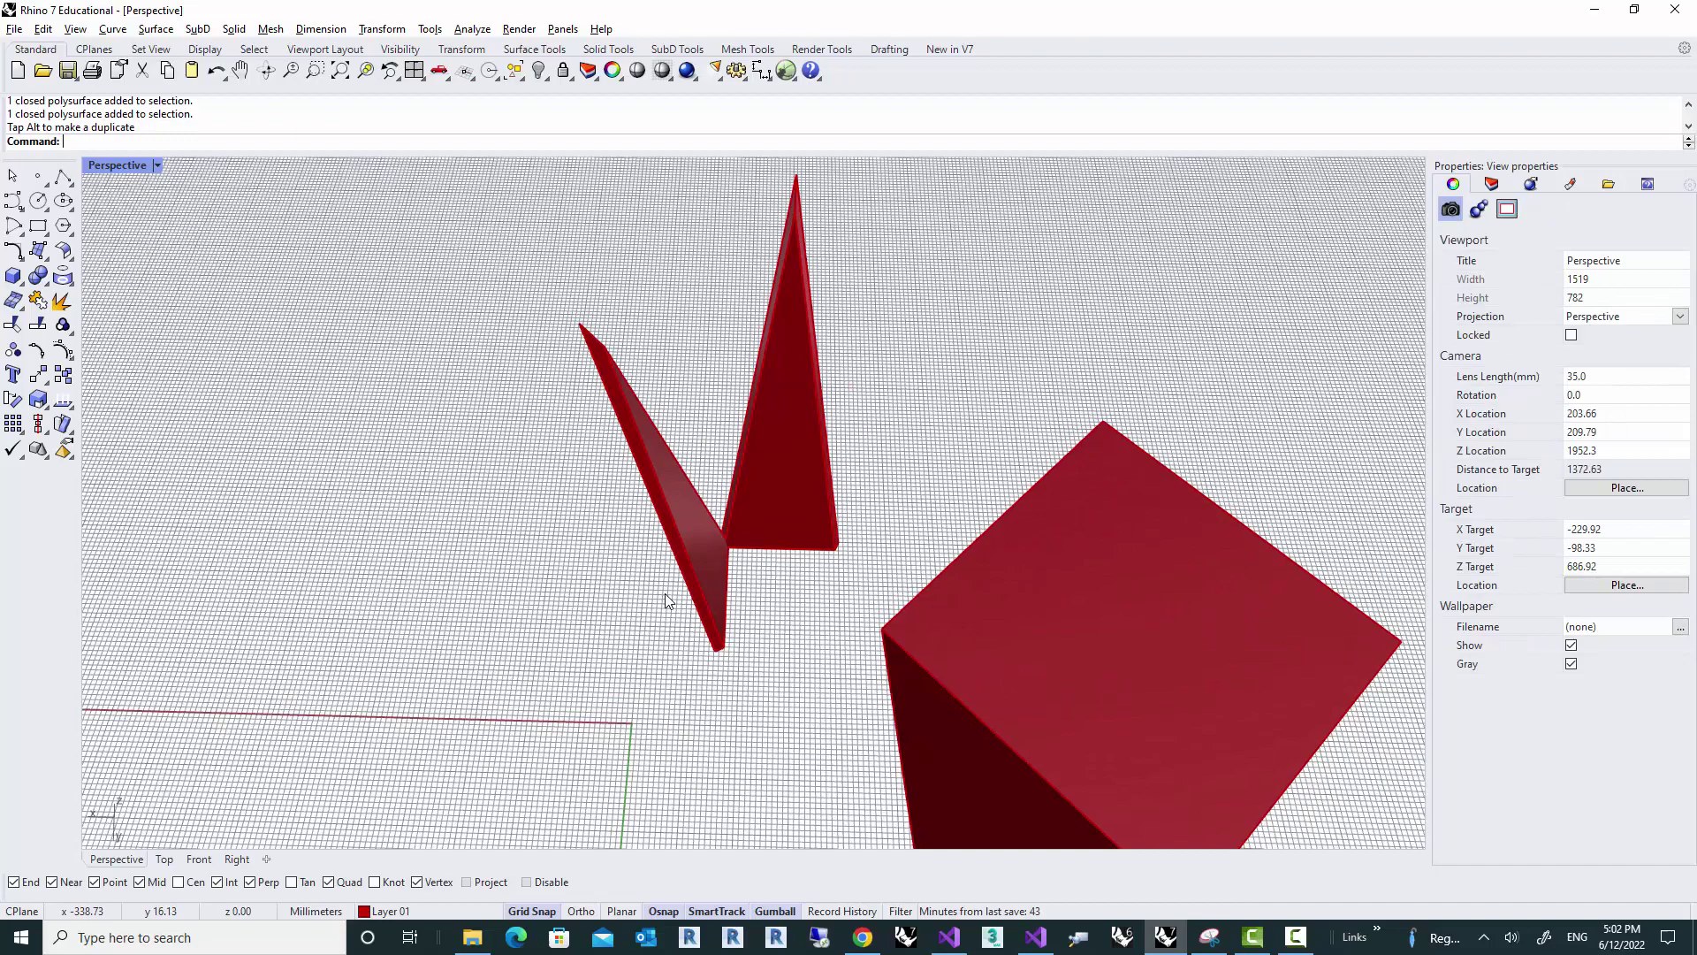
Step: Run BooleanIntersection on the two panels where their bottom corners meet
scroll(733, 560, "up", 5)
scroll(733, 560, "up", 20)
right_click_drag(739, 553, 771, 609)
right_click_drag(889, 640, 596, 490, "shift")
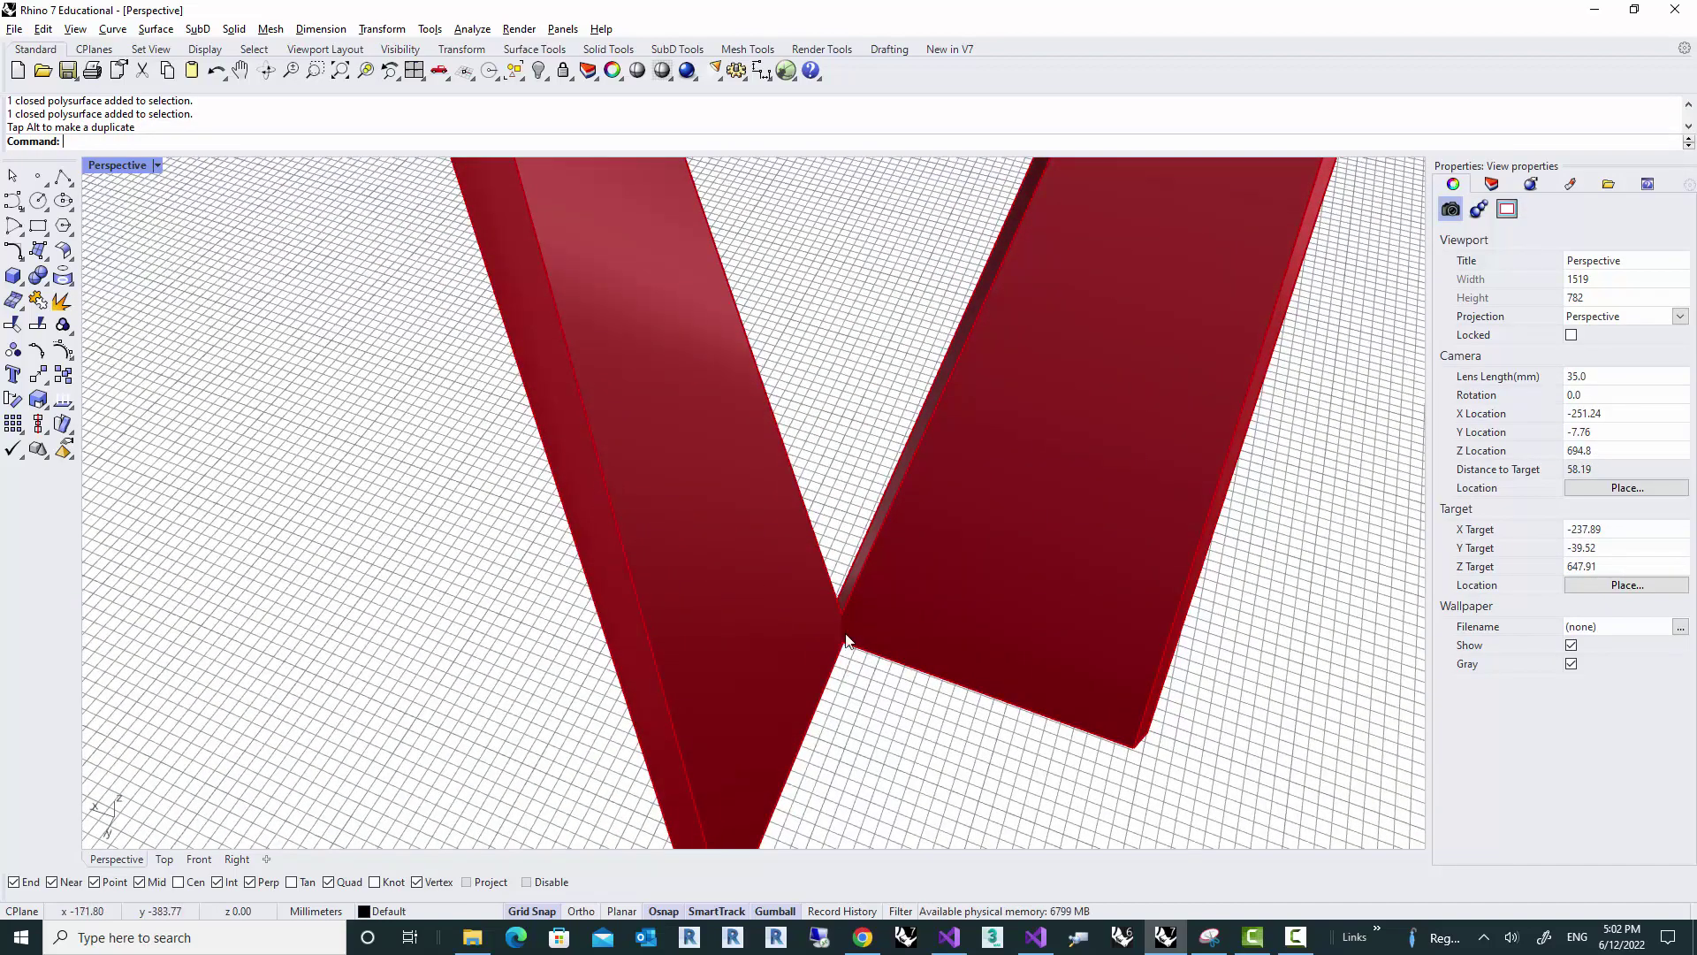
type("Bool")
key("Return")
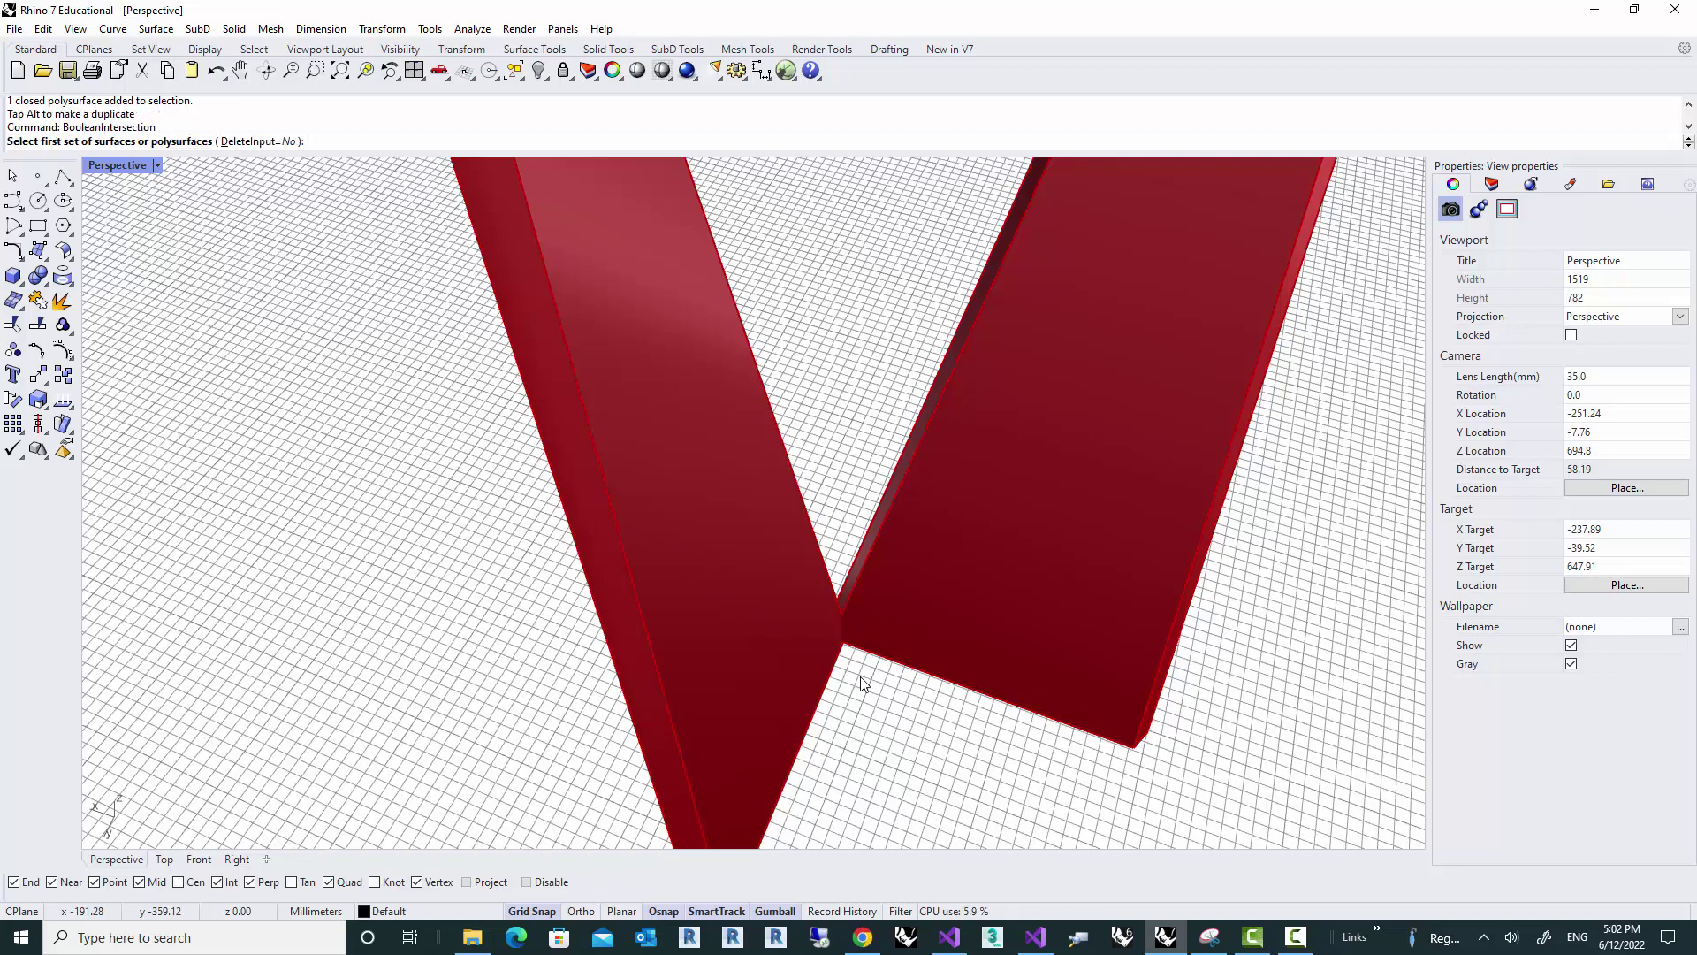
left_click_drag(904, 711, 823, 610)
key("Return")
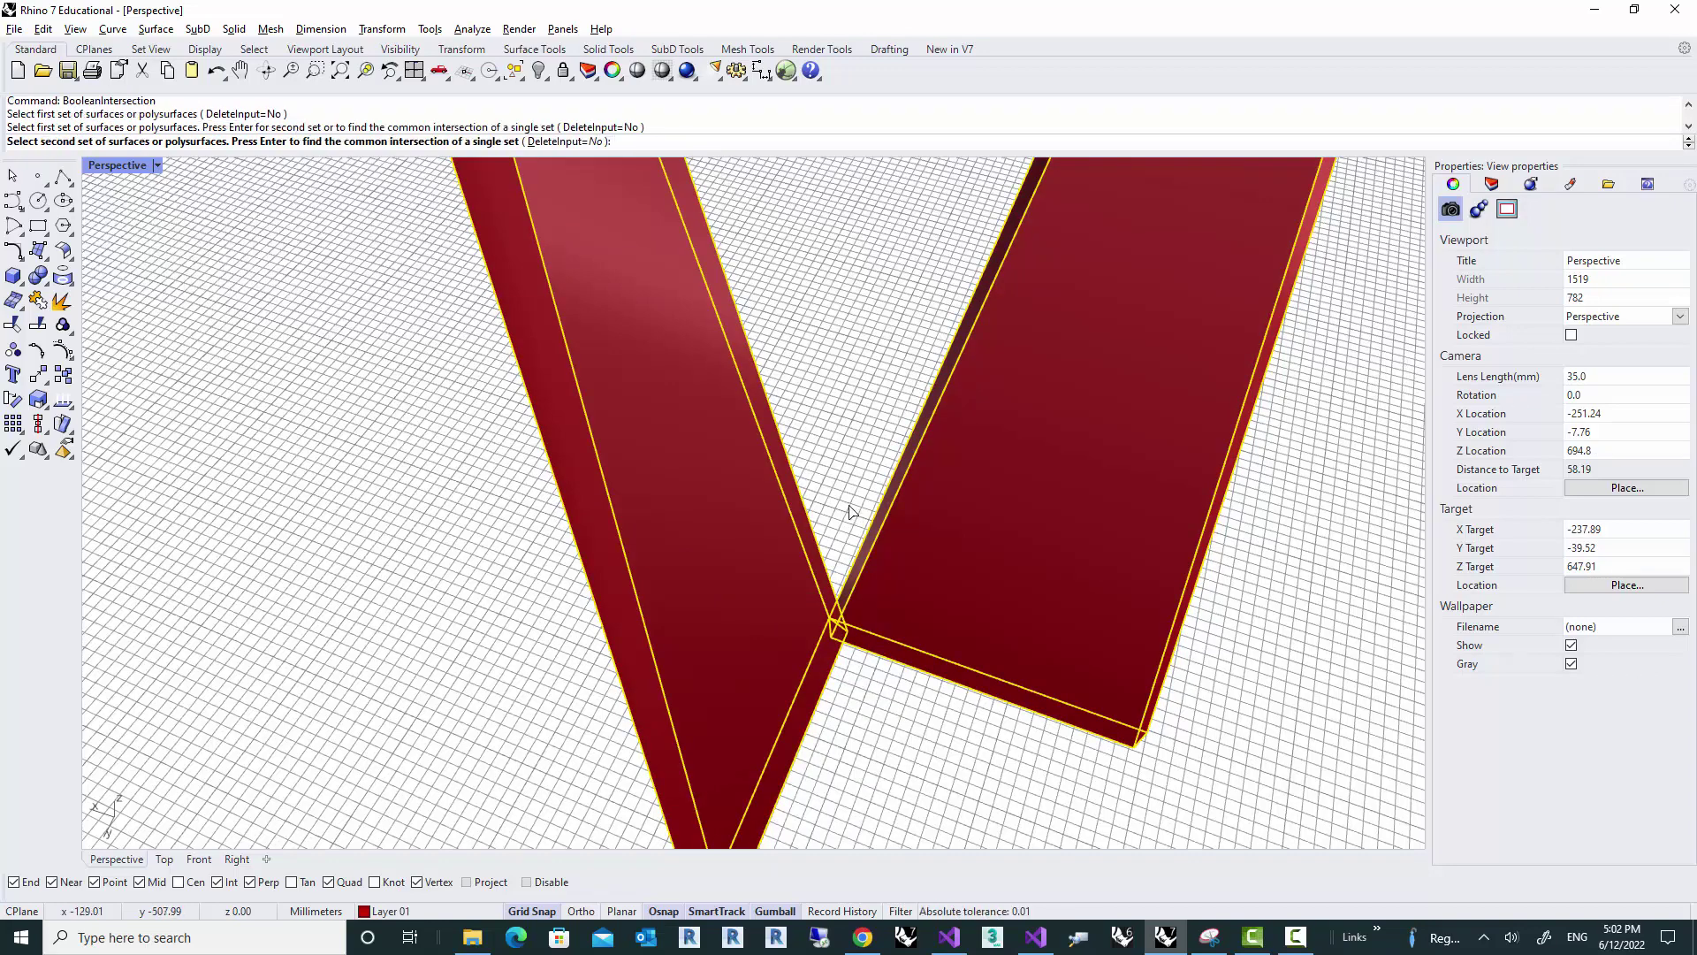
key("Return")
Step: Select the small overlap solid at the bottom corner and move it away from the joint along one axis
left_click_drag(818, 473, 891, 696)
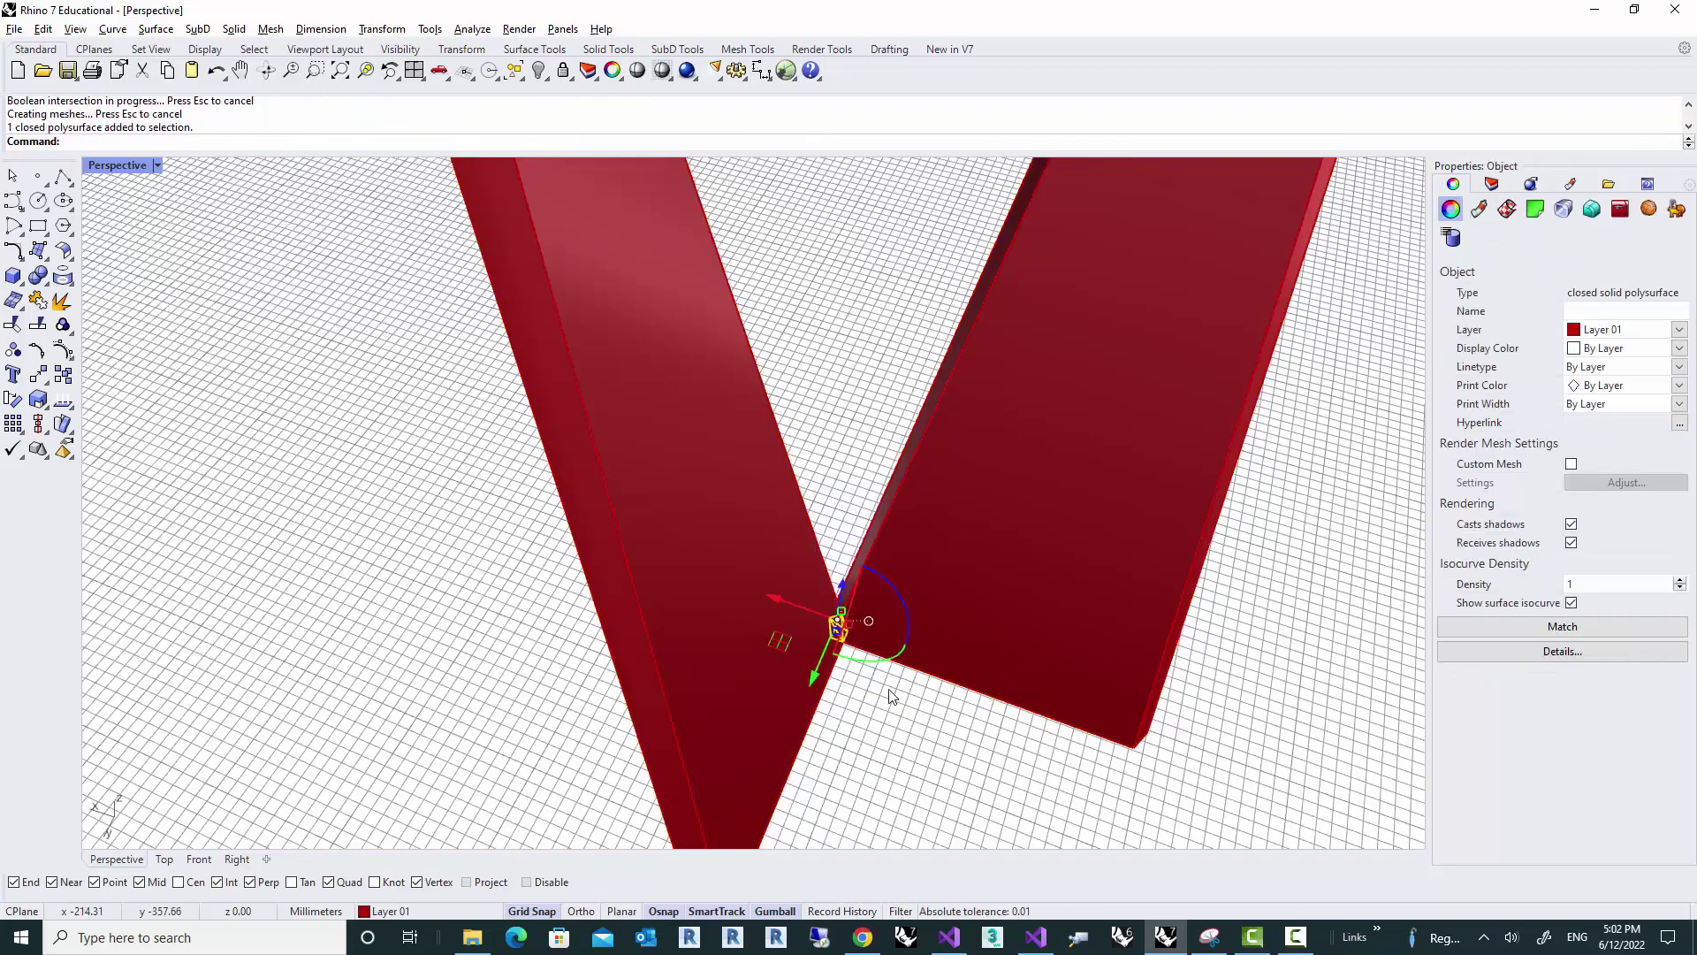
left_click_drag(791, 606, 937, 673)
right_click_drag(904, 724, 930, 710)
scroll(837, 625, "down", 8)
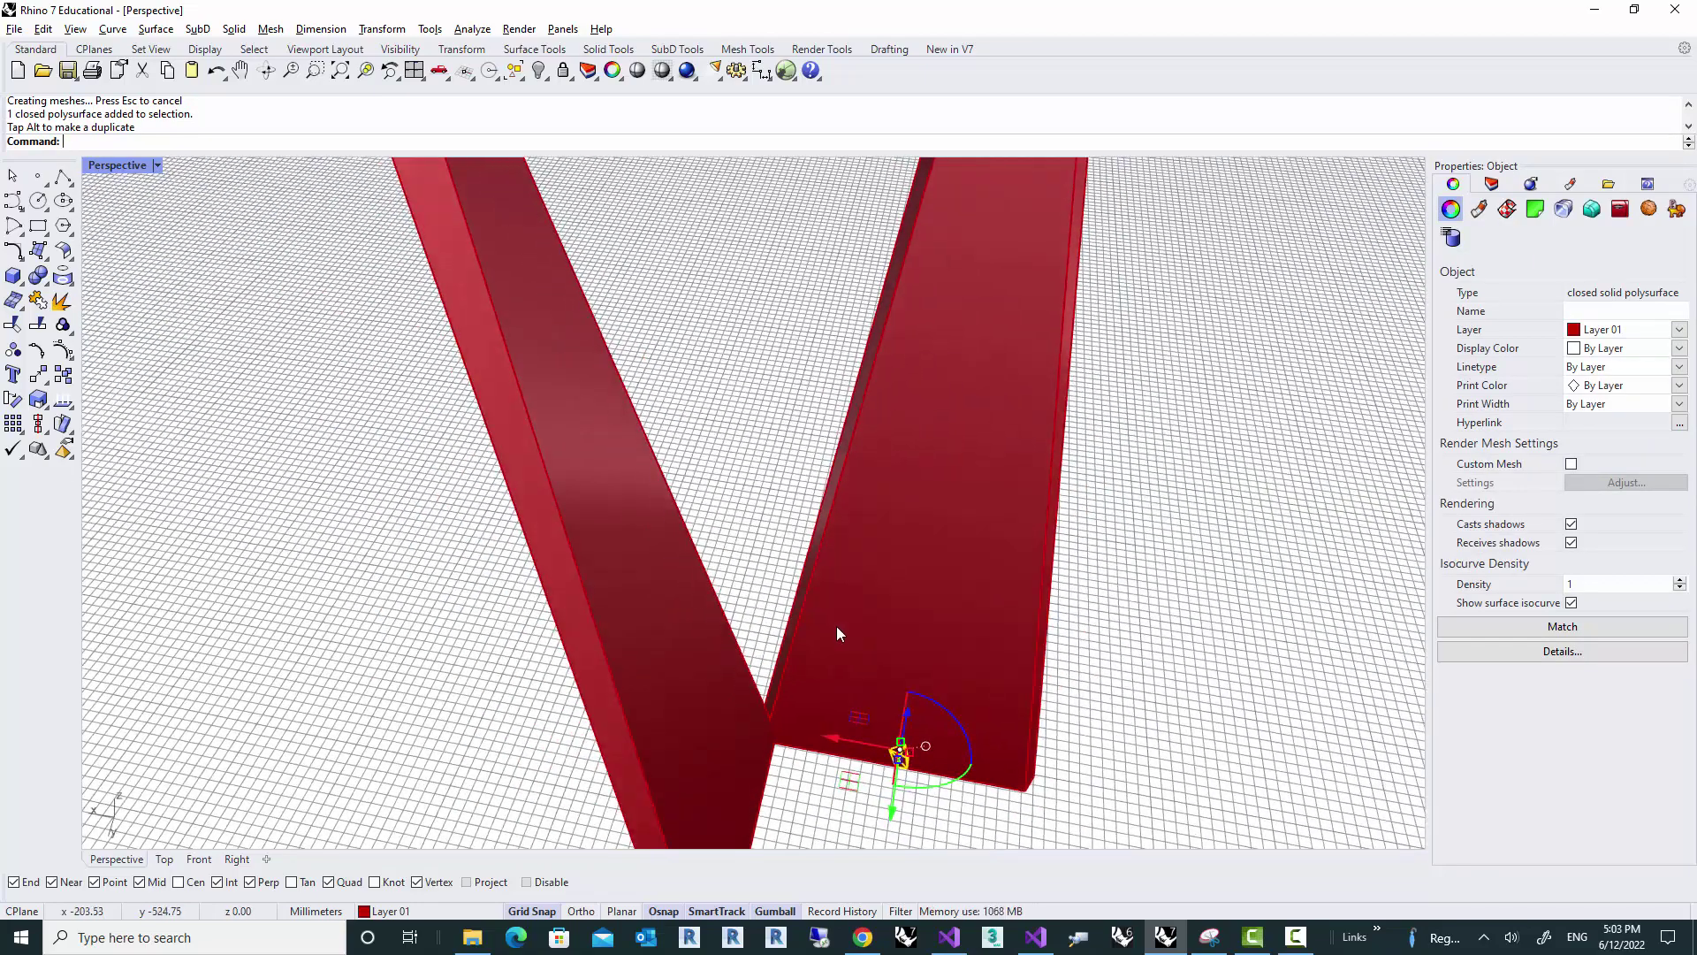
Step: Undo the test edits back through the panel moves, the mesh hiding and the Grasshopper bake
key("ctrl+z")
key("ctrl+z")
key("ctrl+z")
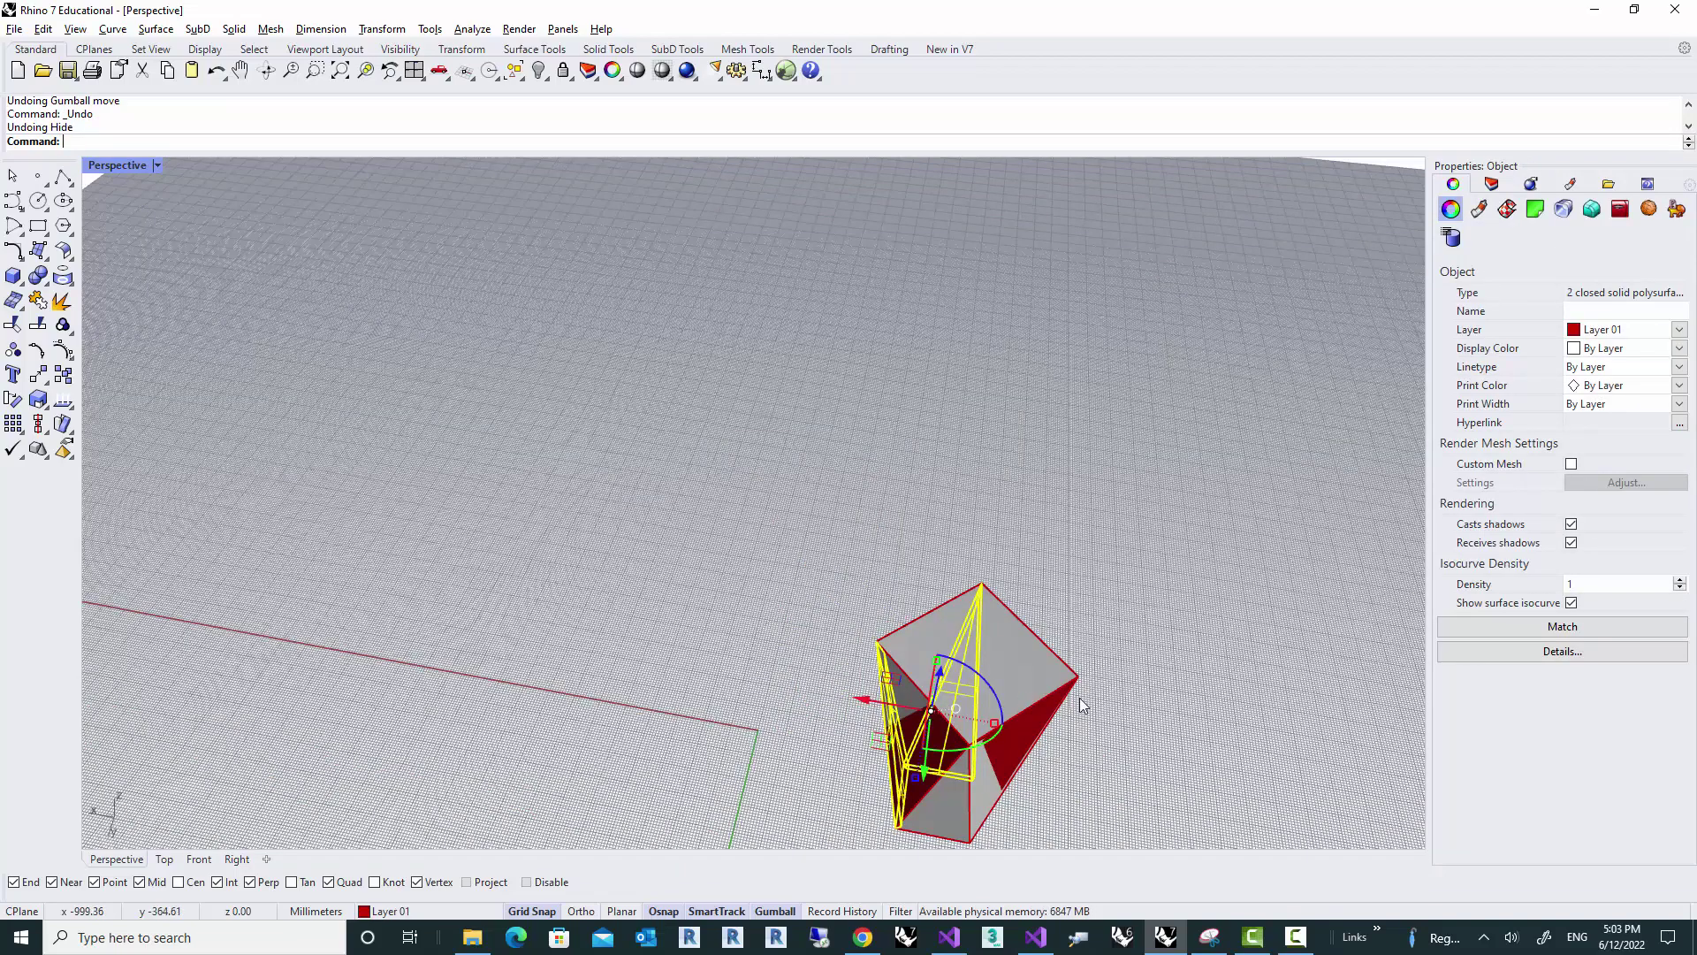
key("ctrl+z")
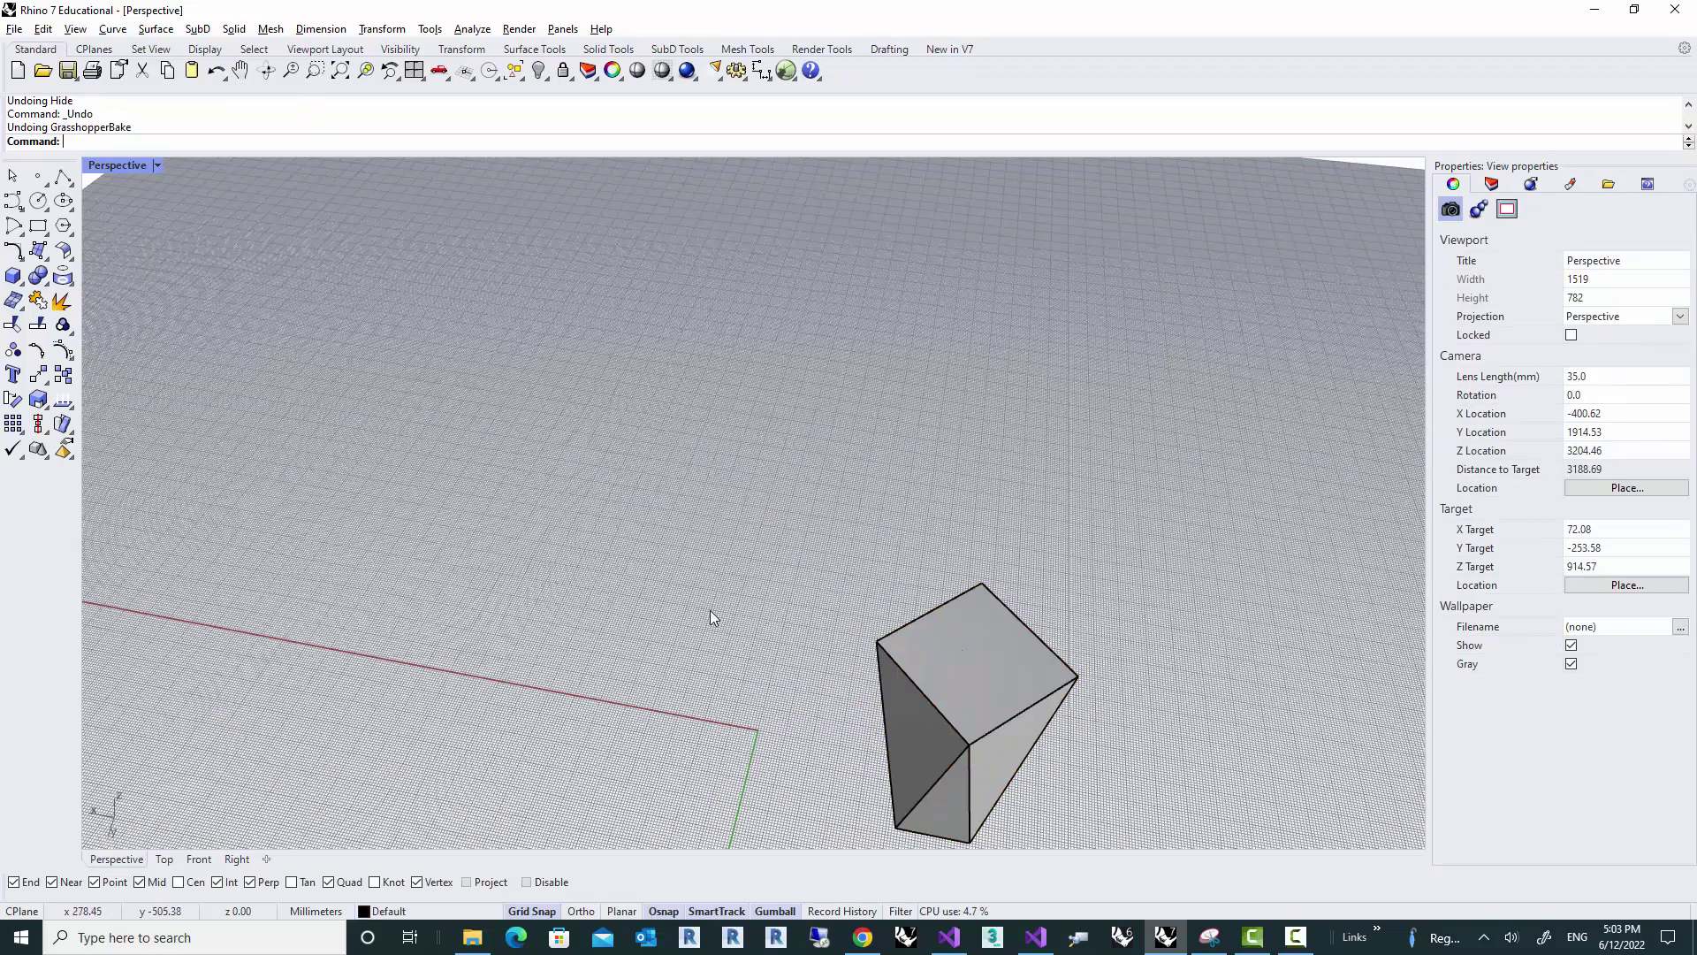
Step: Reopen the Grasshopper definition and examine the Node type input of the Assemble component
right_click_drag(709, 610, 852, 559)
left_click(785, 71)
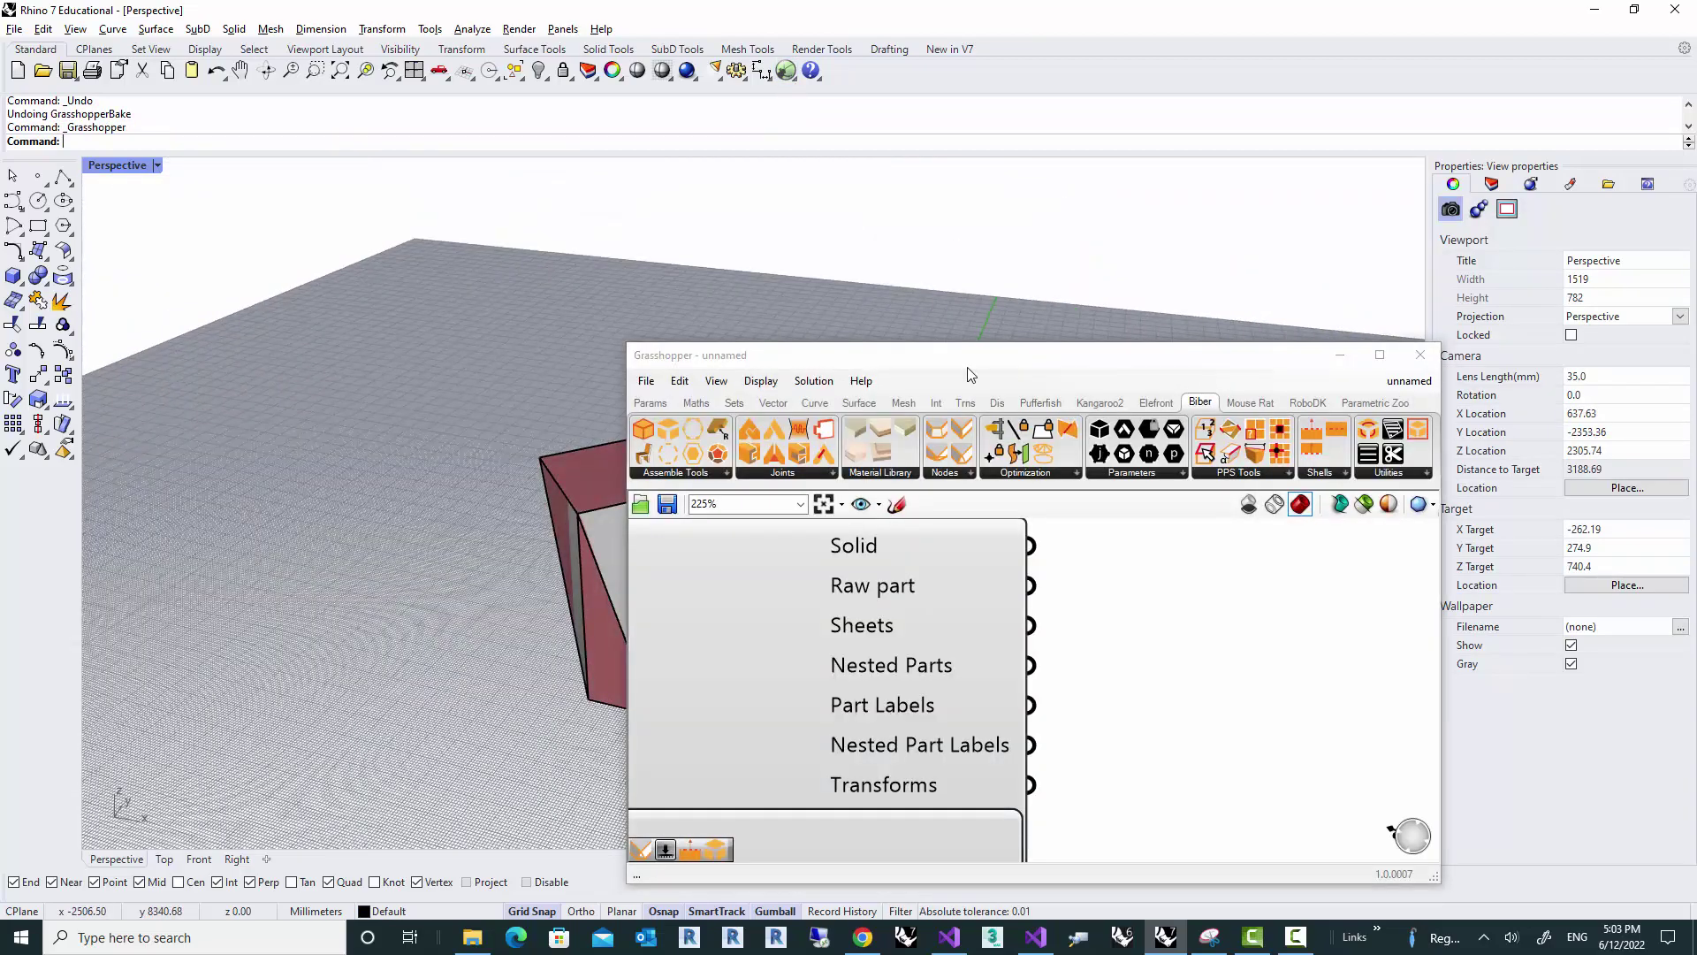
scroll(1340, 522, "down", 8)
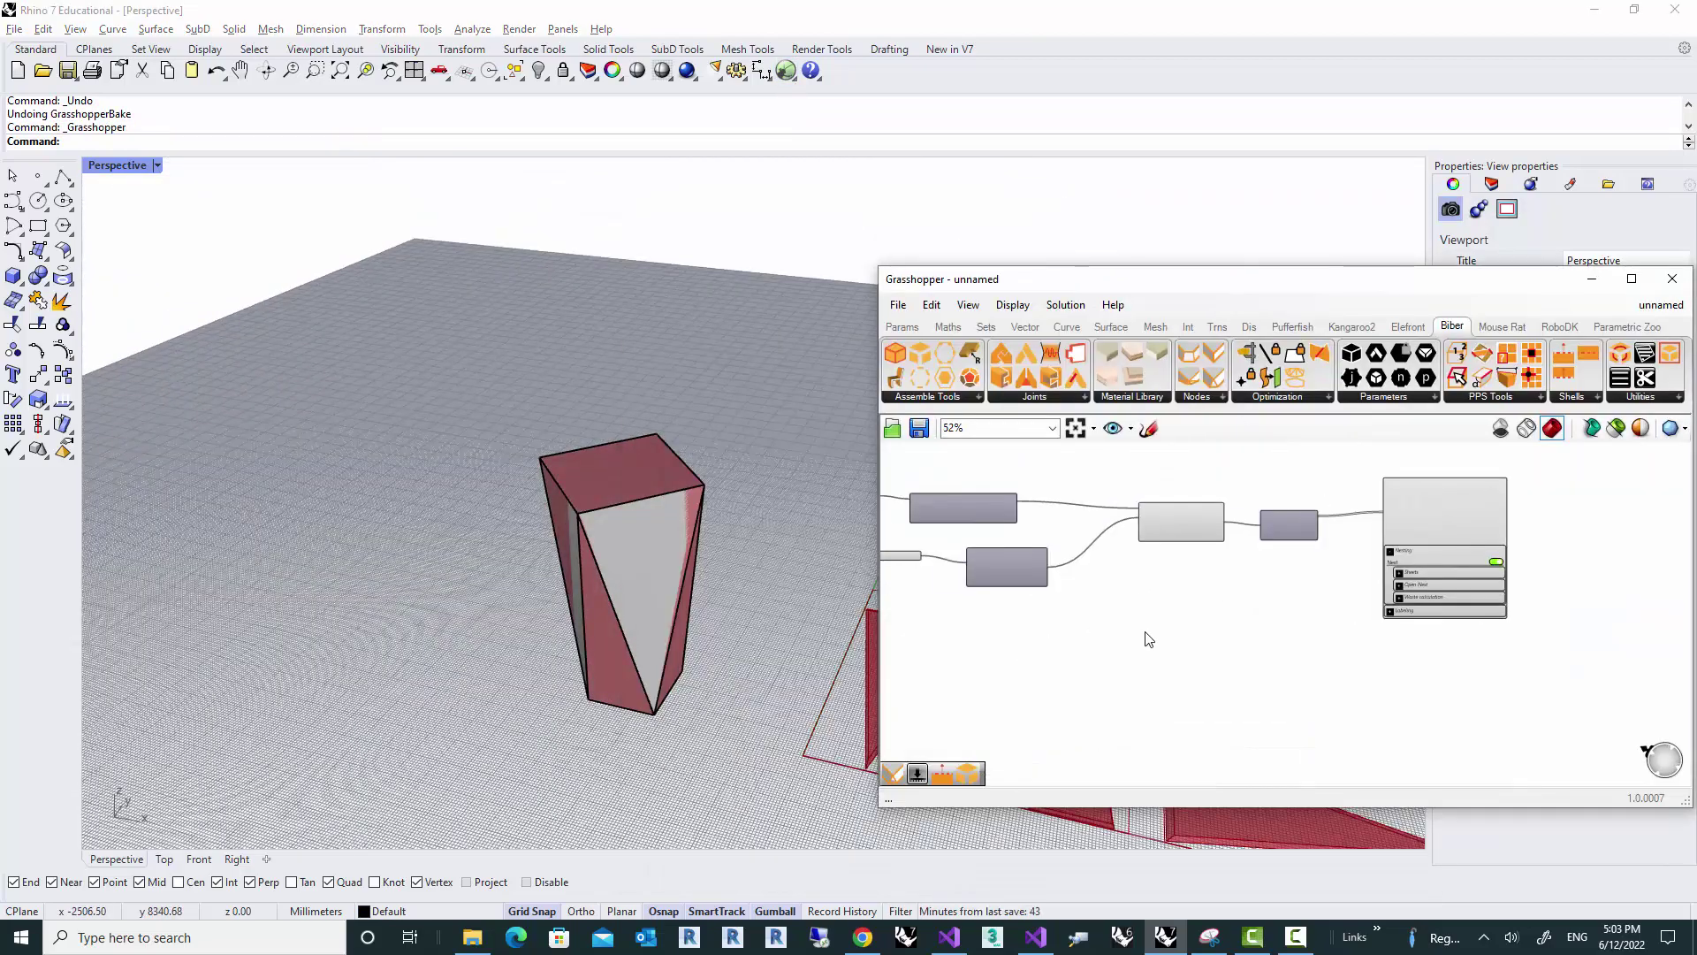
scroll(1277, 548, "up", 8)
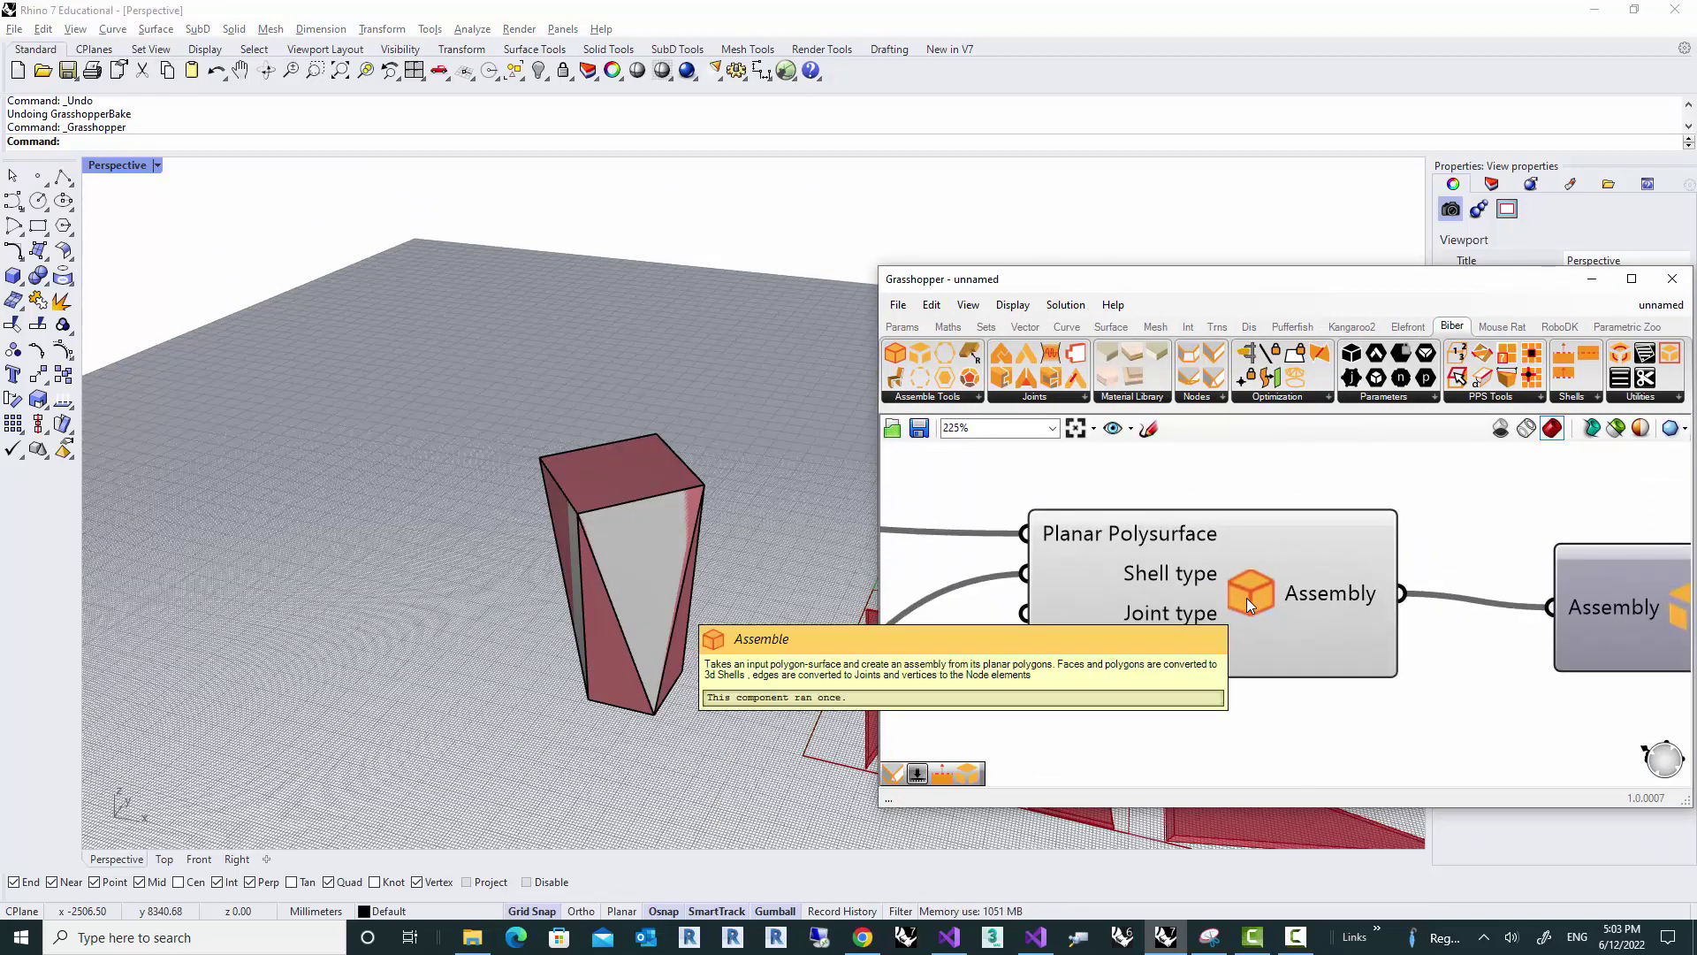
right_click_drag(1147, 725, 1159, 677)
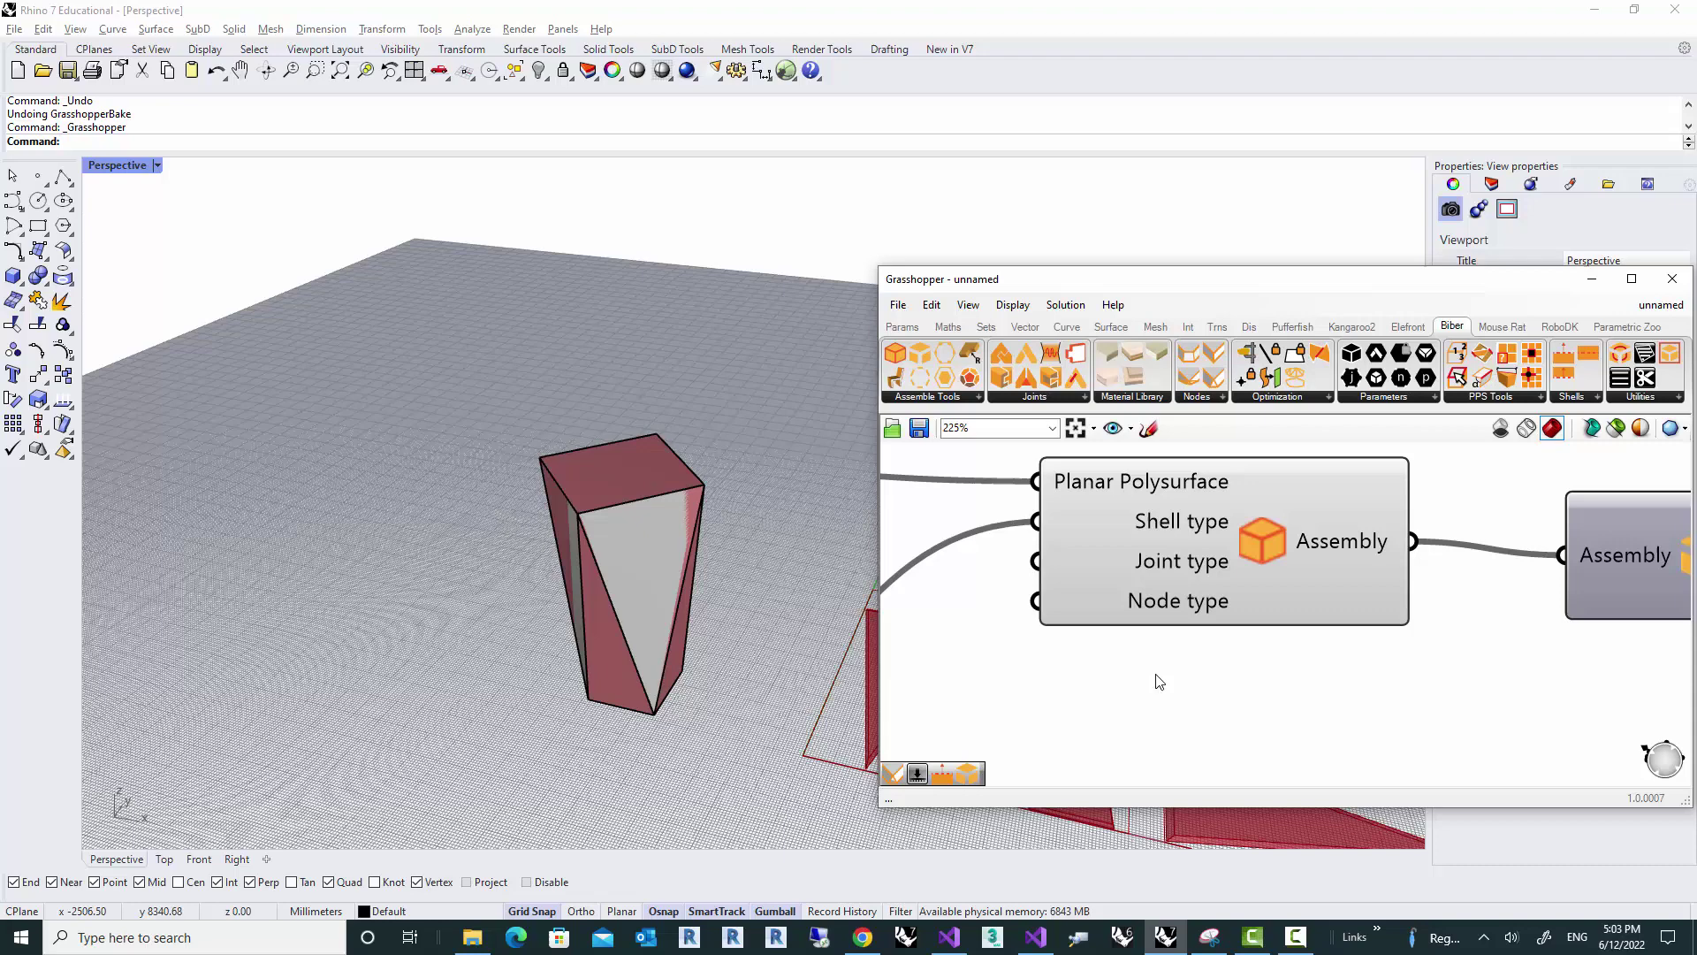
mouse_move(1169, 615)
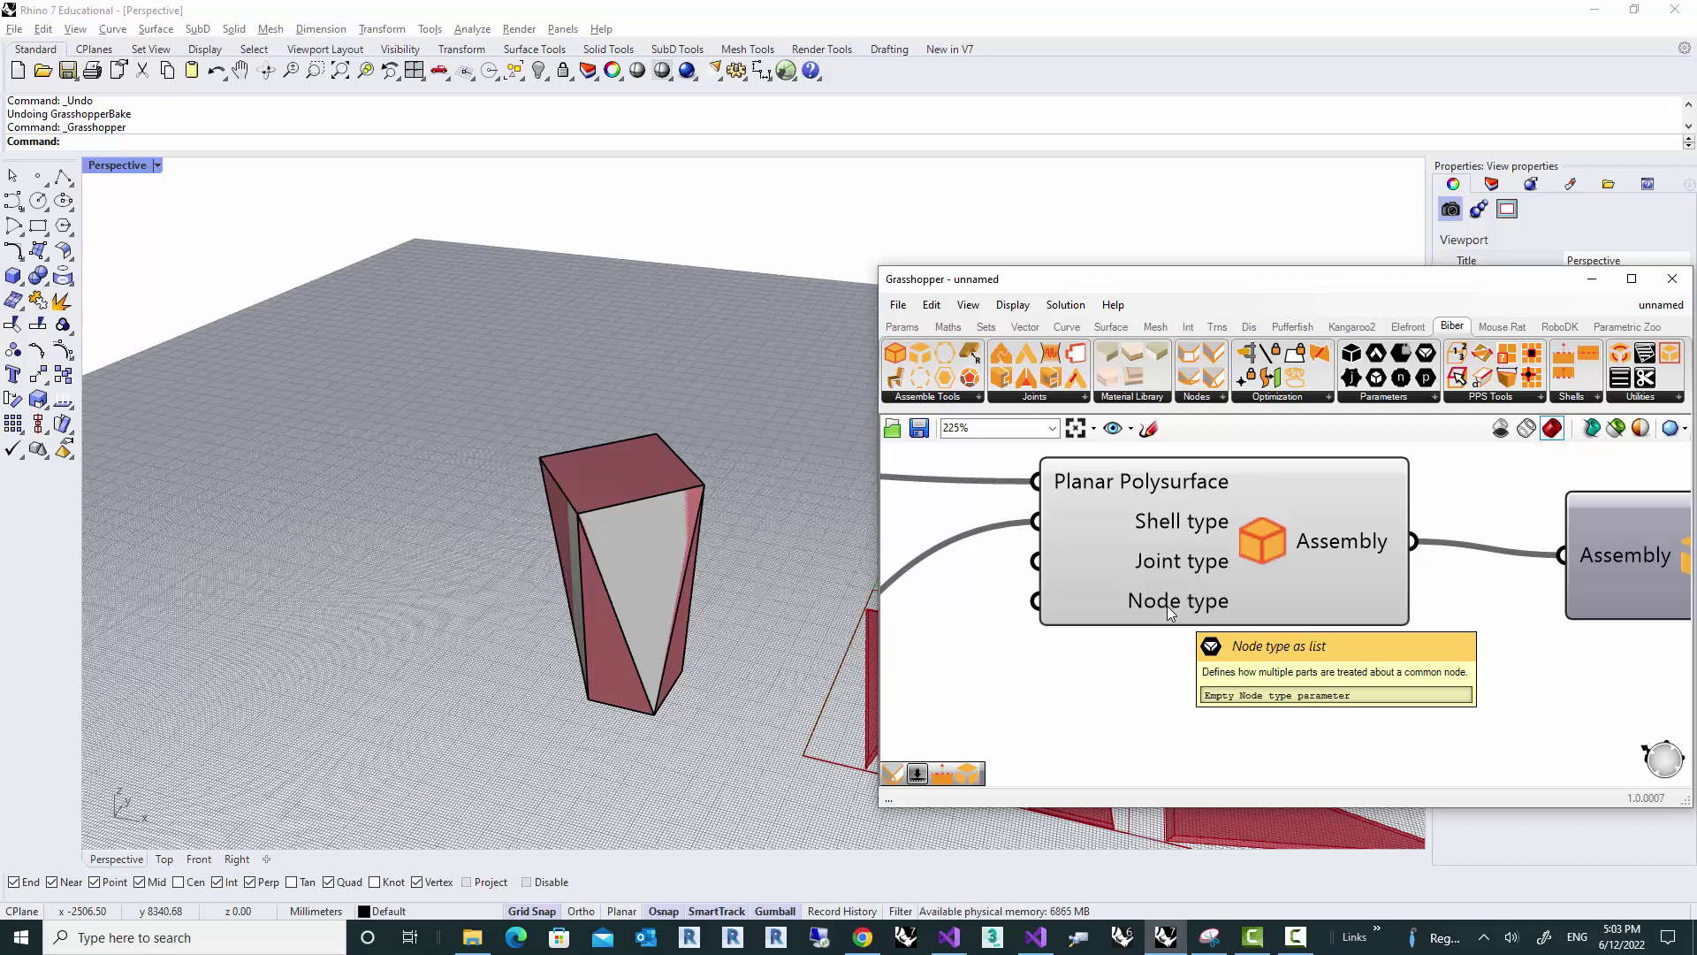
left_click_drag(1260, 268, 1201, 195)
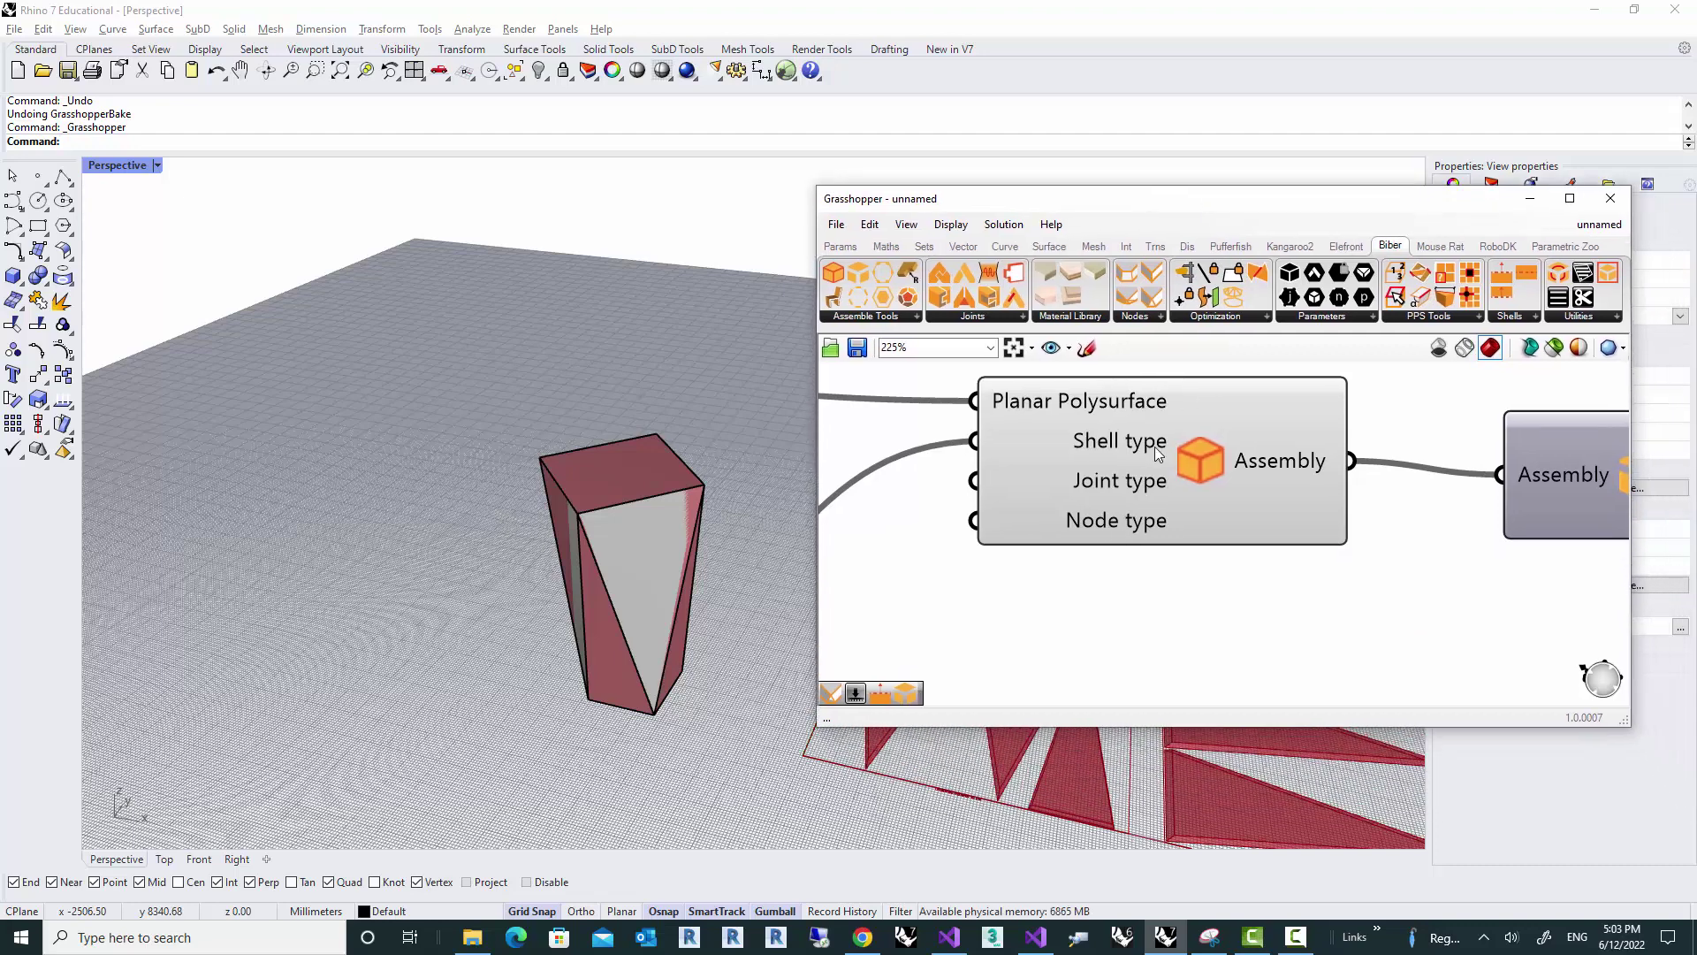
scroll(1156, 549, "down", 3)
scroll(1210, 478, "up", 2)
mouse_move(1209, 478)
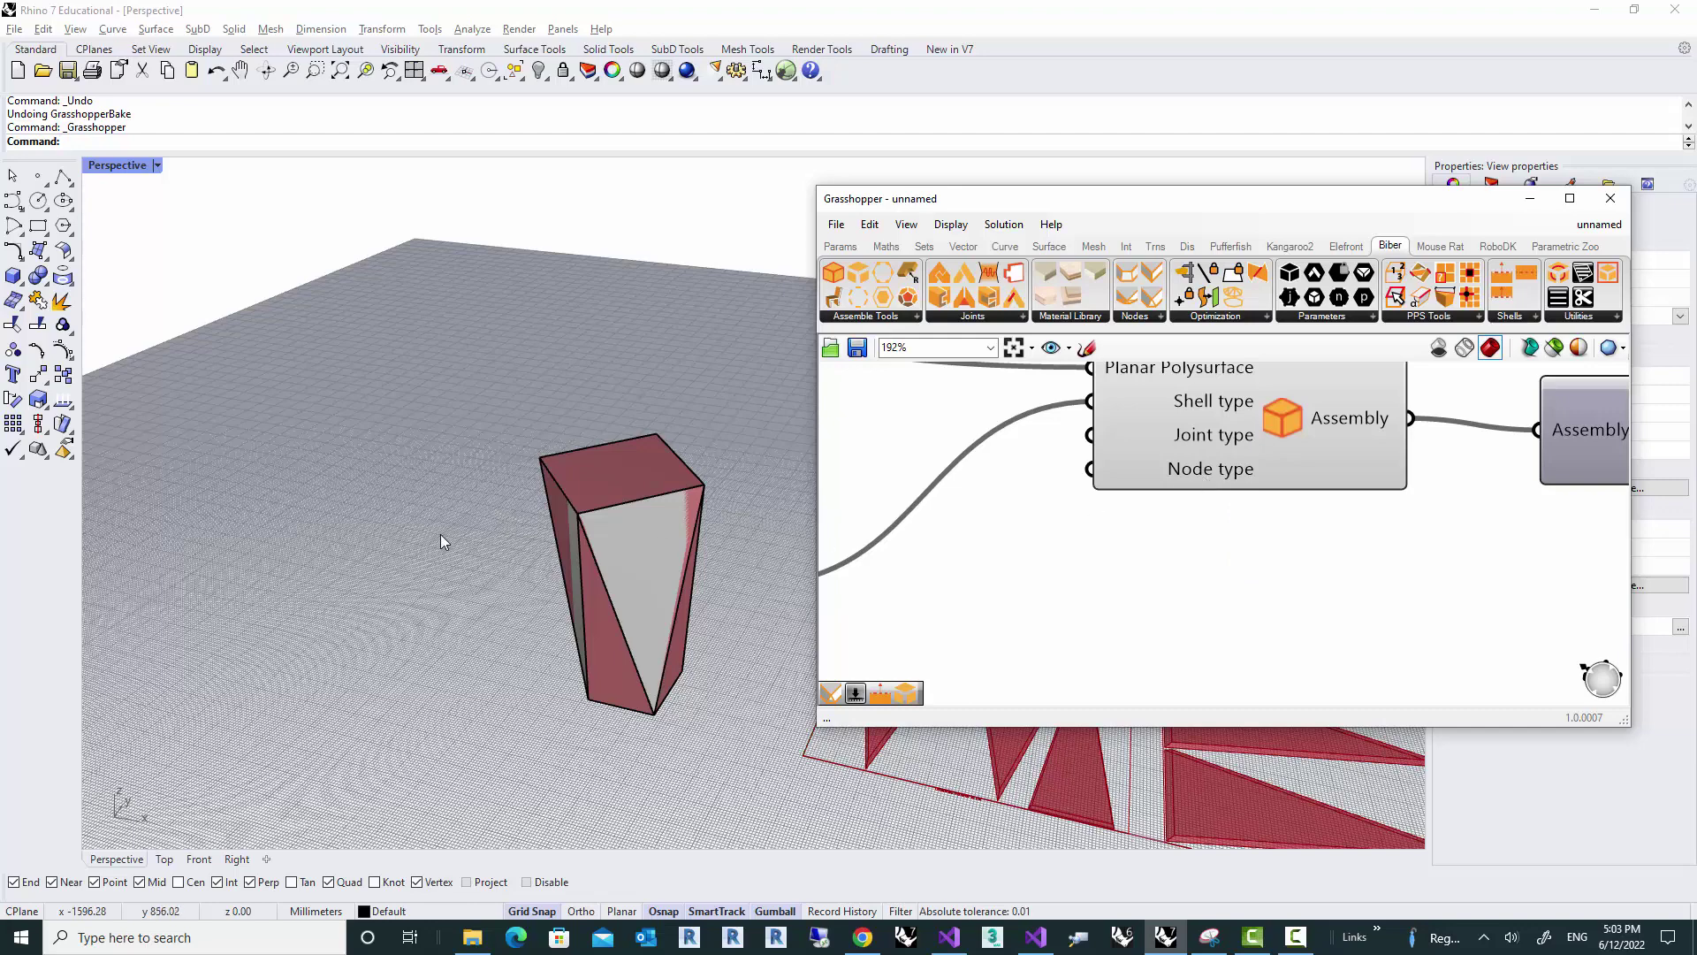
Step: Inspect the shell's top corner and add a Single-trim Node component below the Shell type component
left_click(472, 517)
scroll(562, 511, "up", 5)
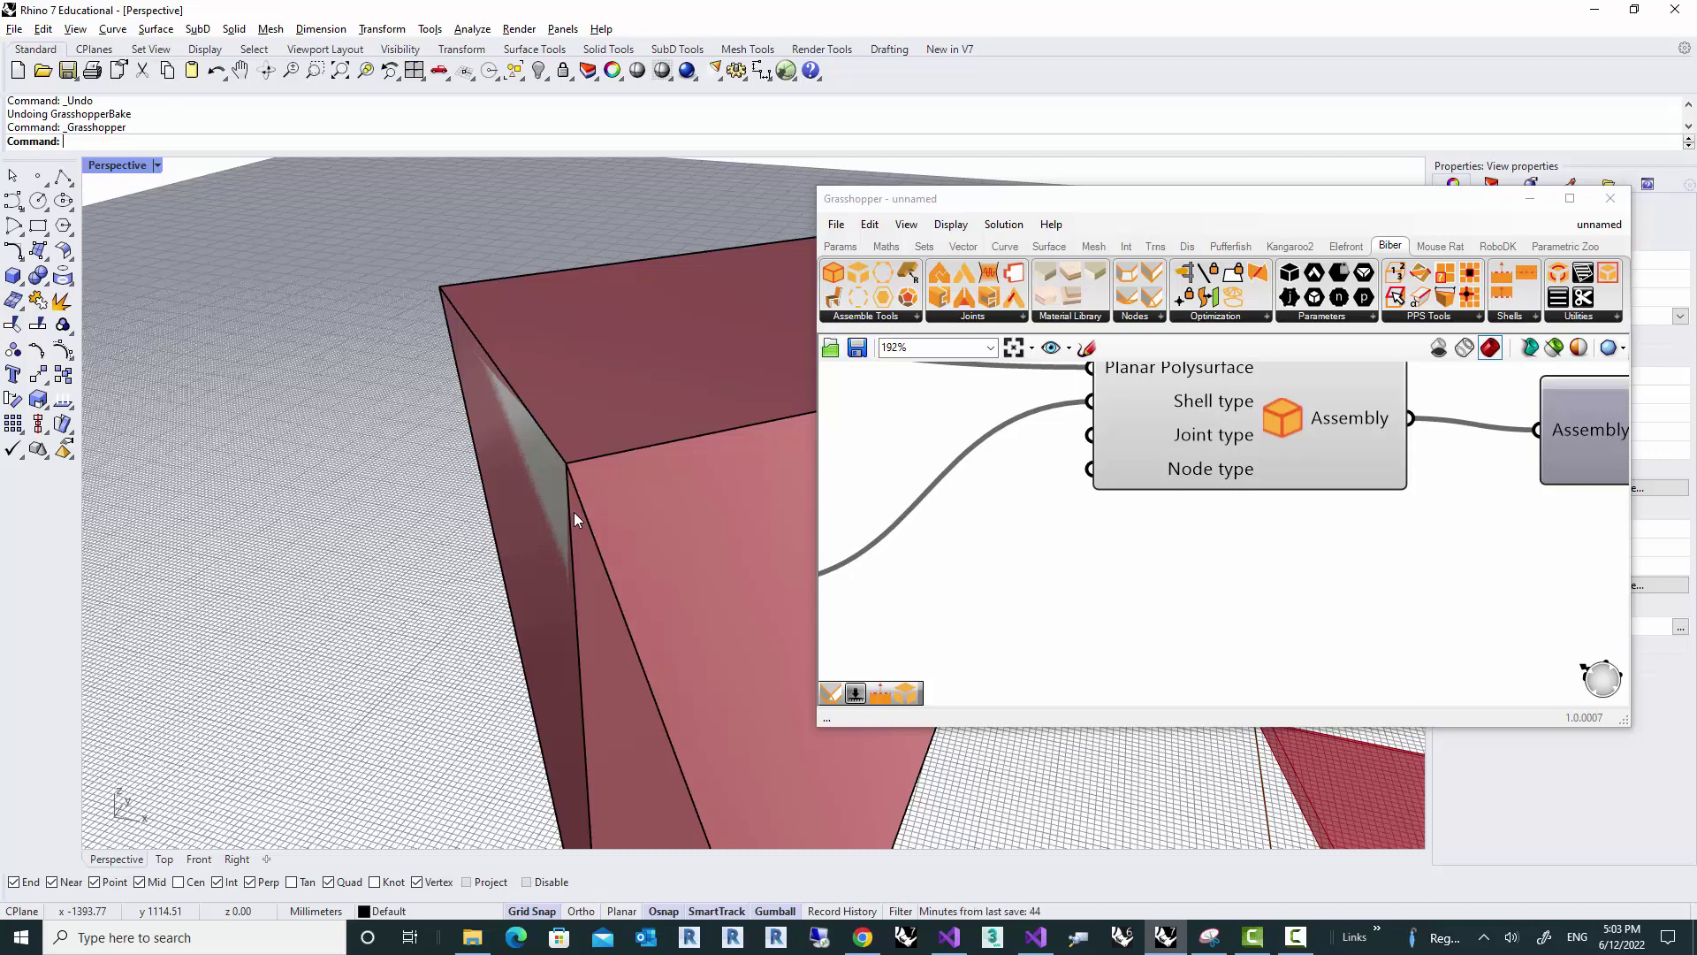
right_click_drag(574, 512, 571, 491)
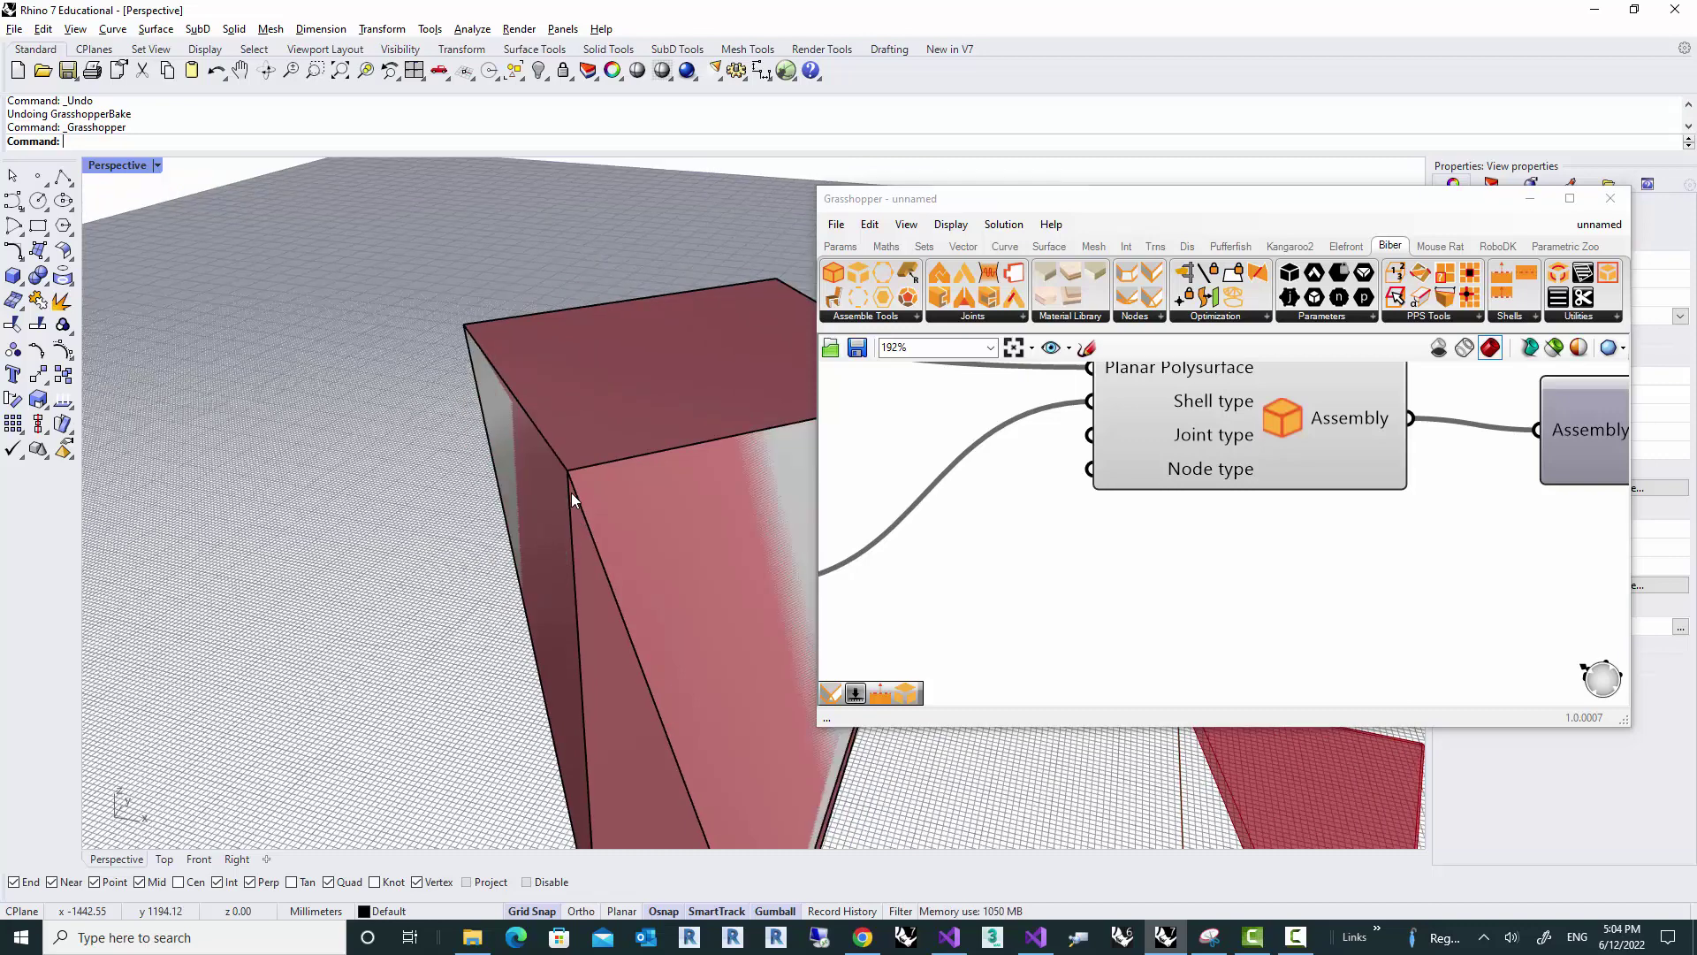
left_click(1140, 317)
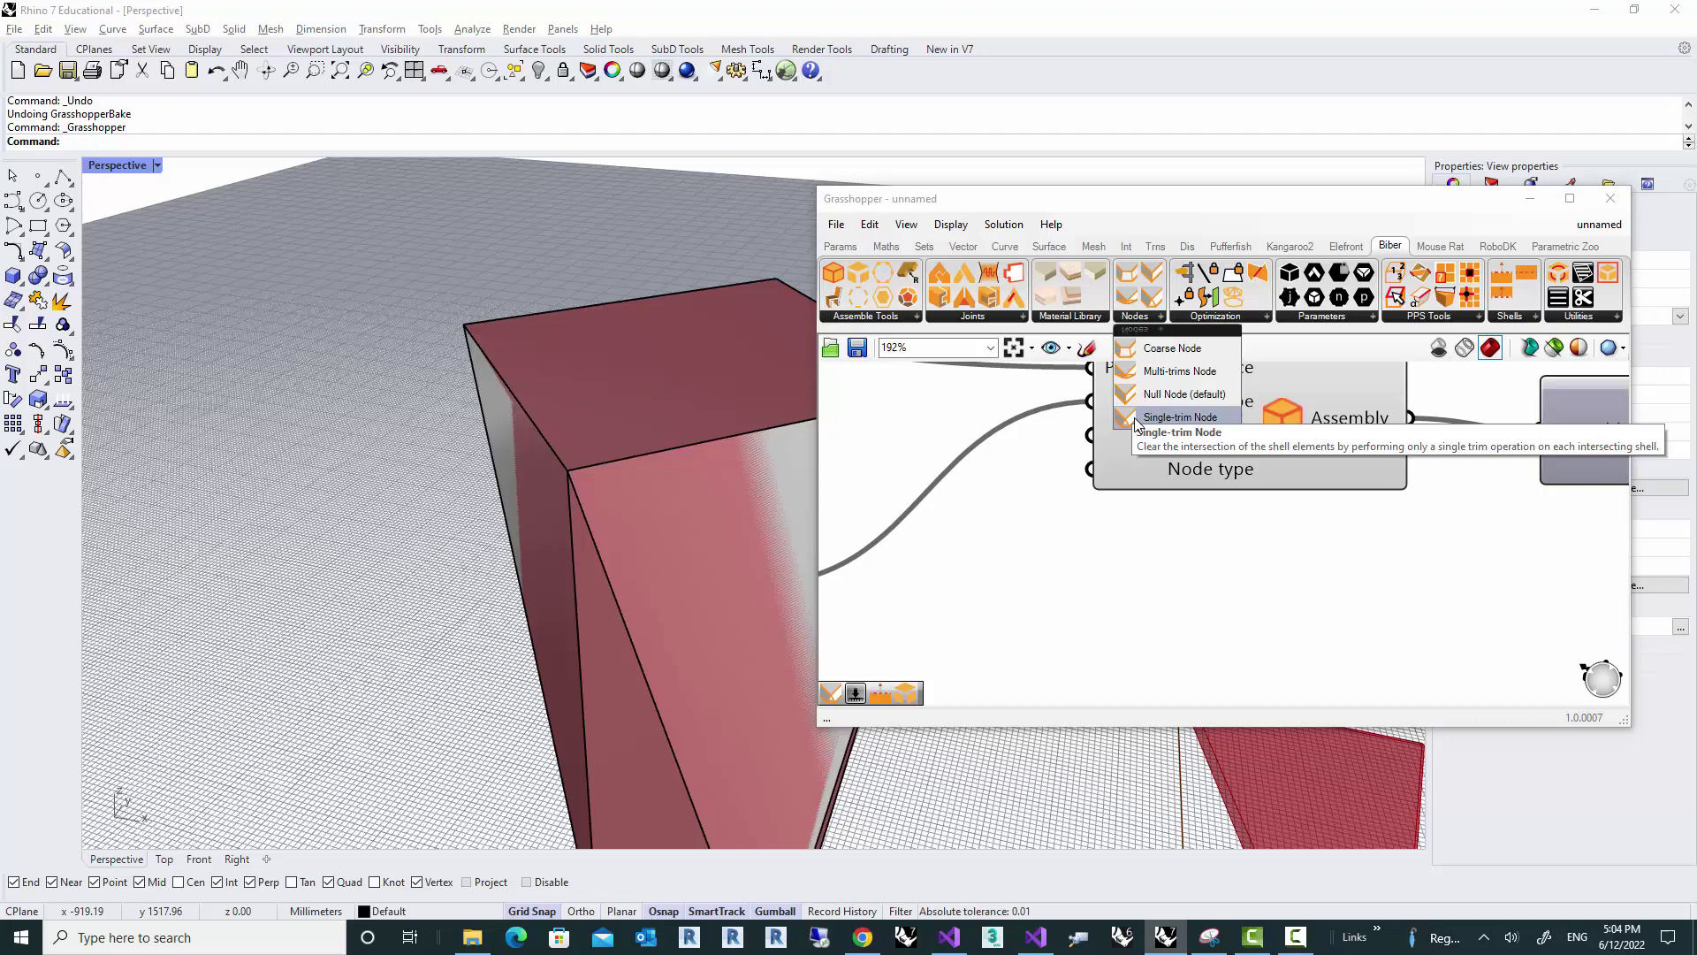
left_click_drag(1136, 421, 1017, 628)
scroll(1168, 490, "down", 3)
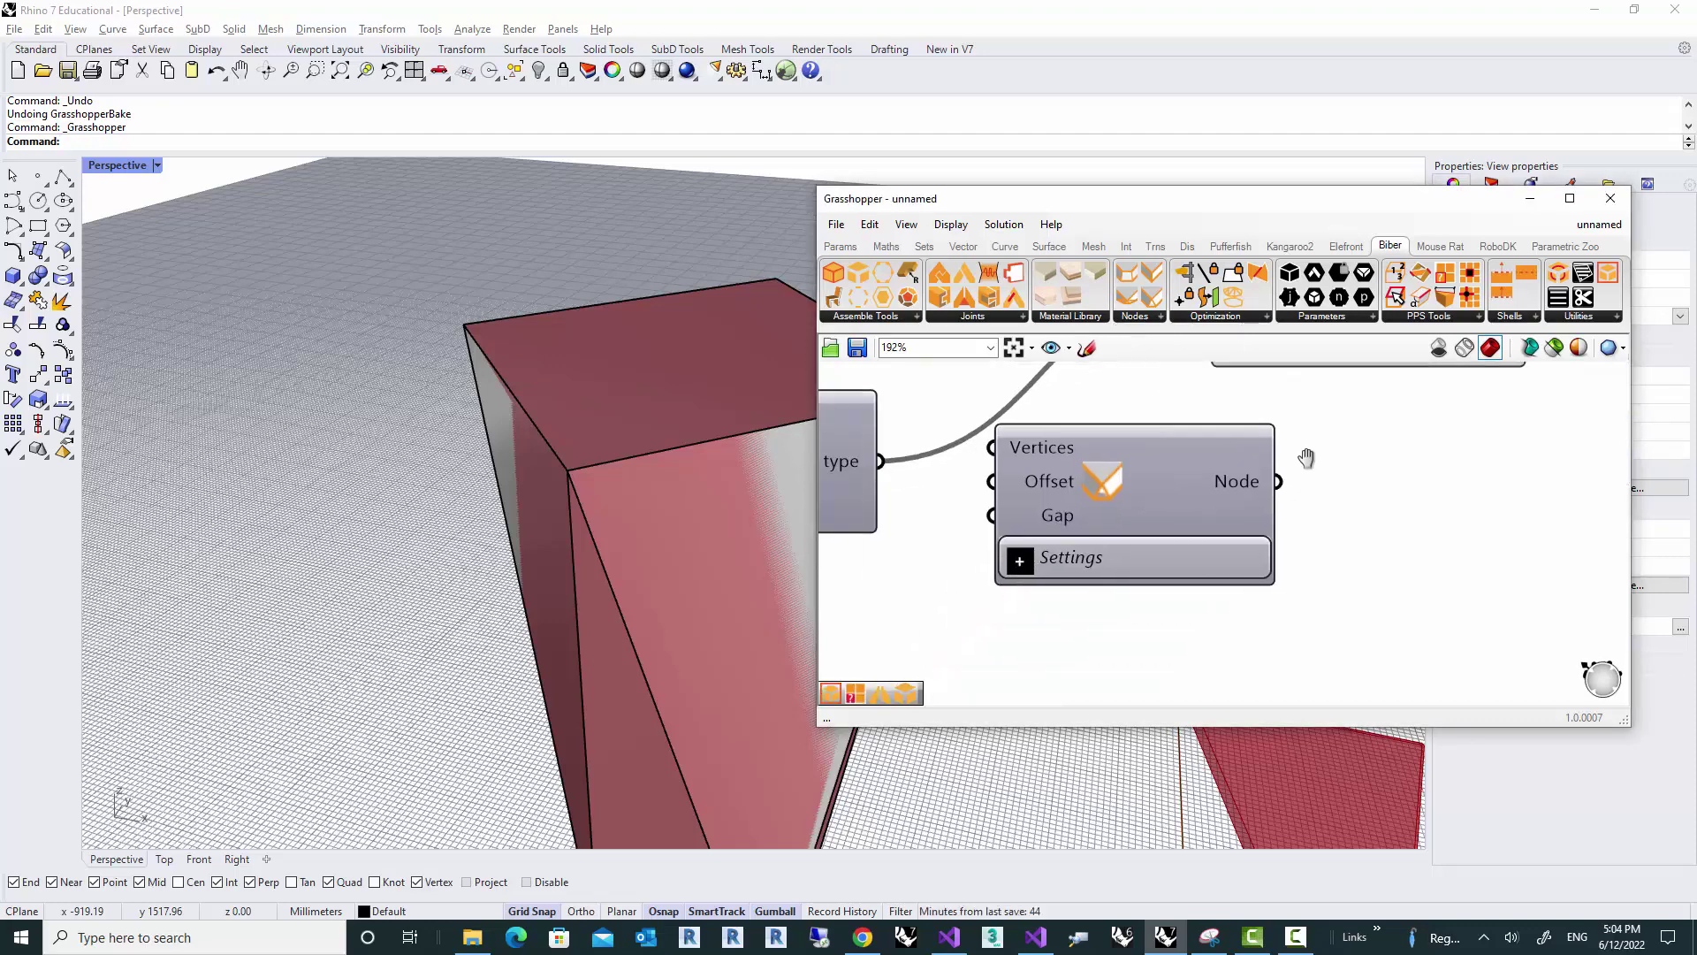
left_click_drag(1169, 490, 1152, 590)
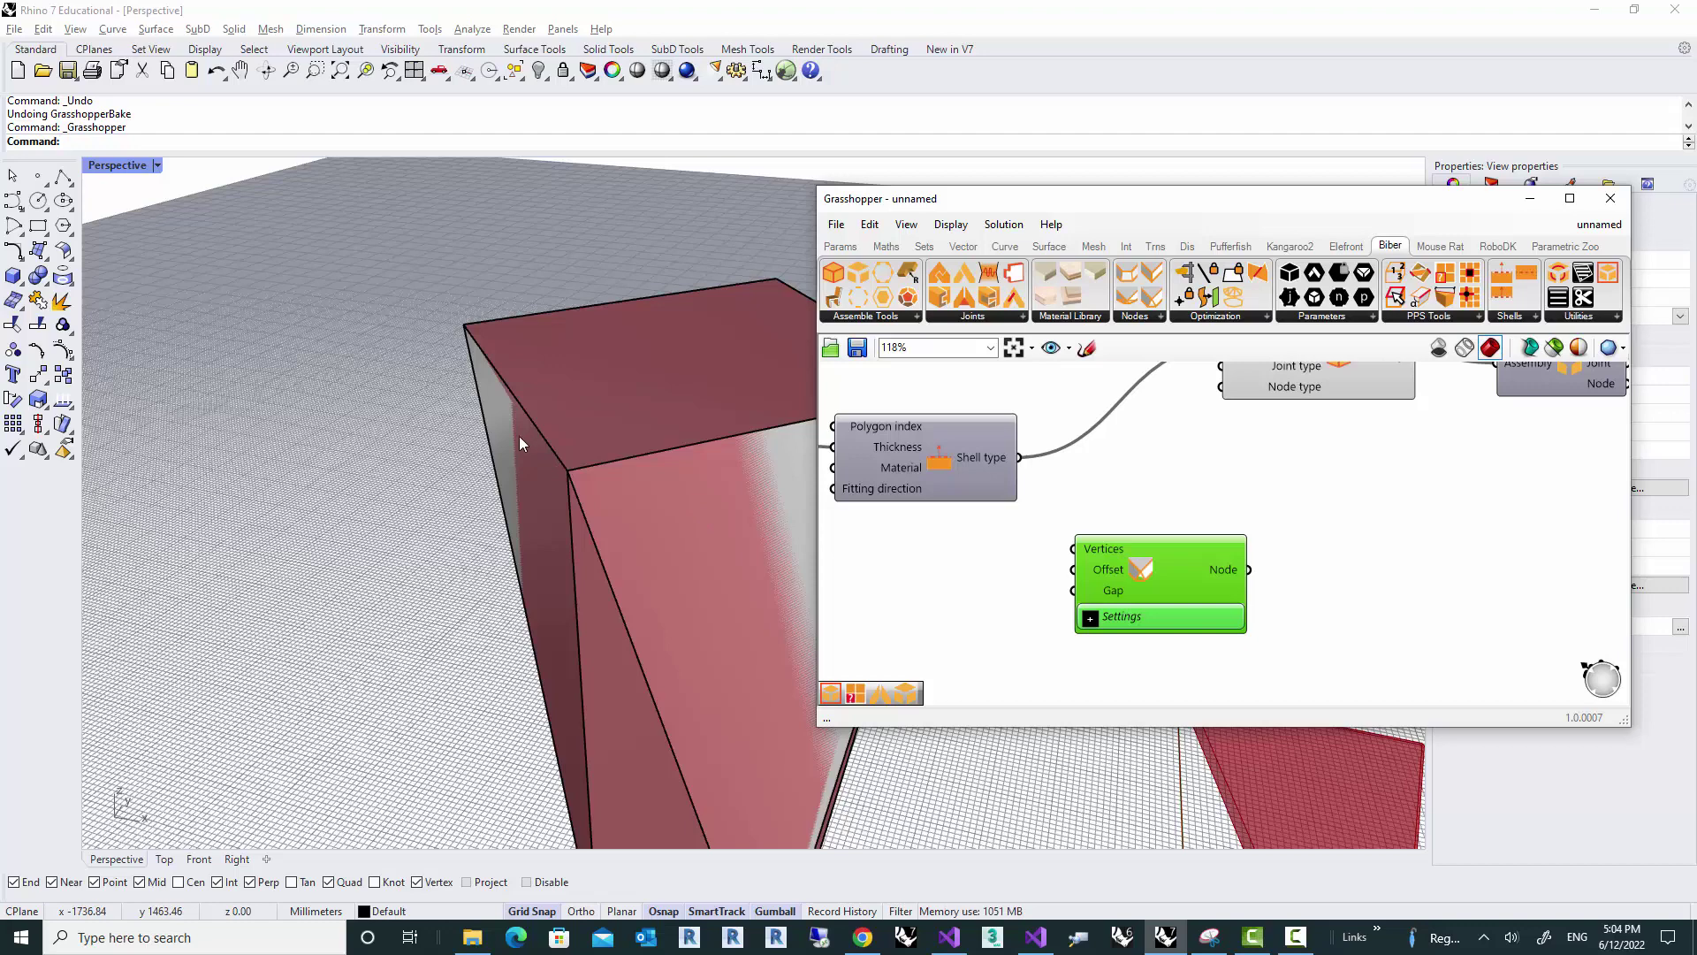
Step: Connect the Single-trim Node's Node output to the Assemble component's Node type input
scroll(518, 437, "down", 4)
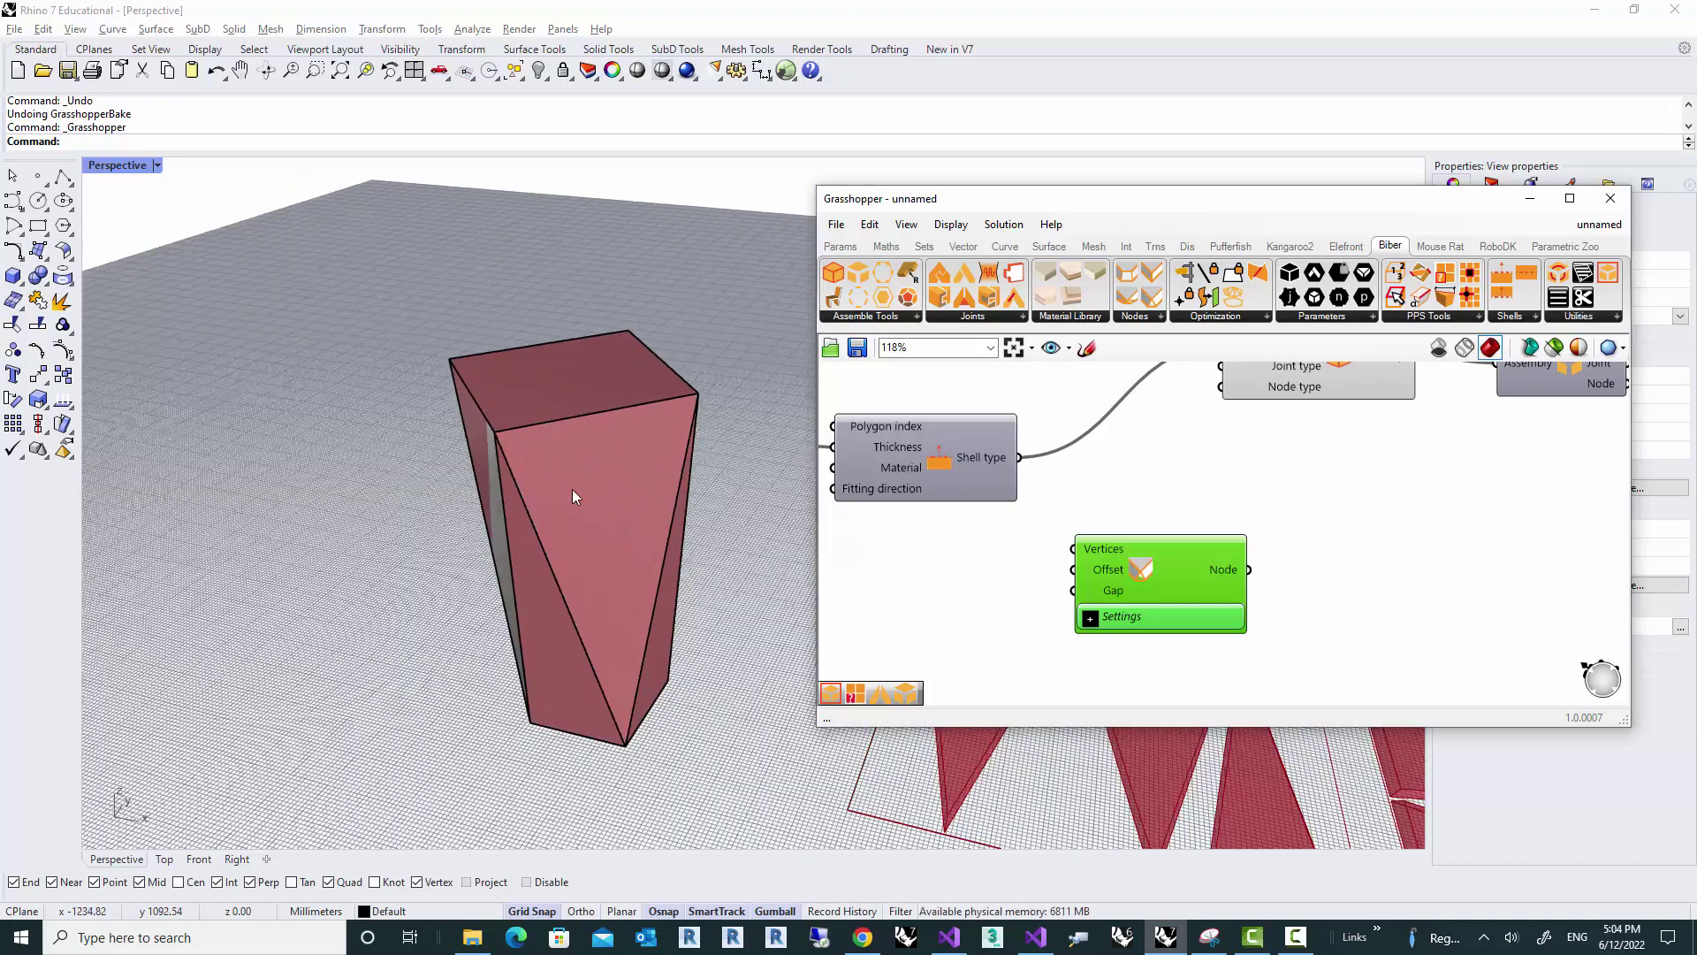
right_click_drag(571, 489, 651, 589)
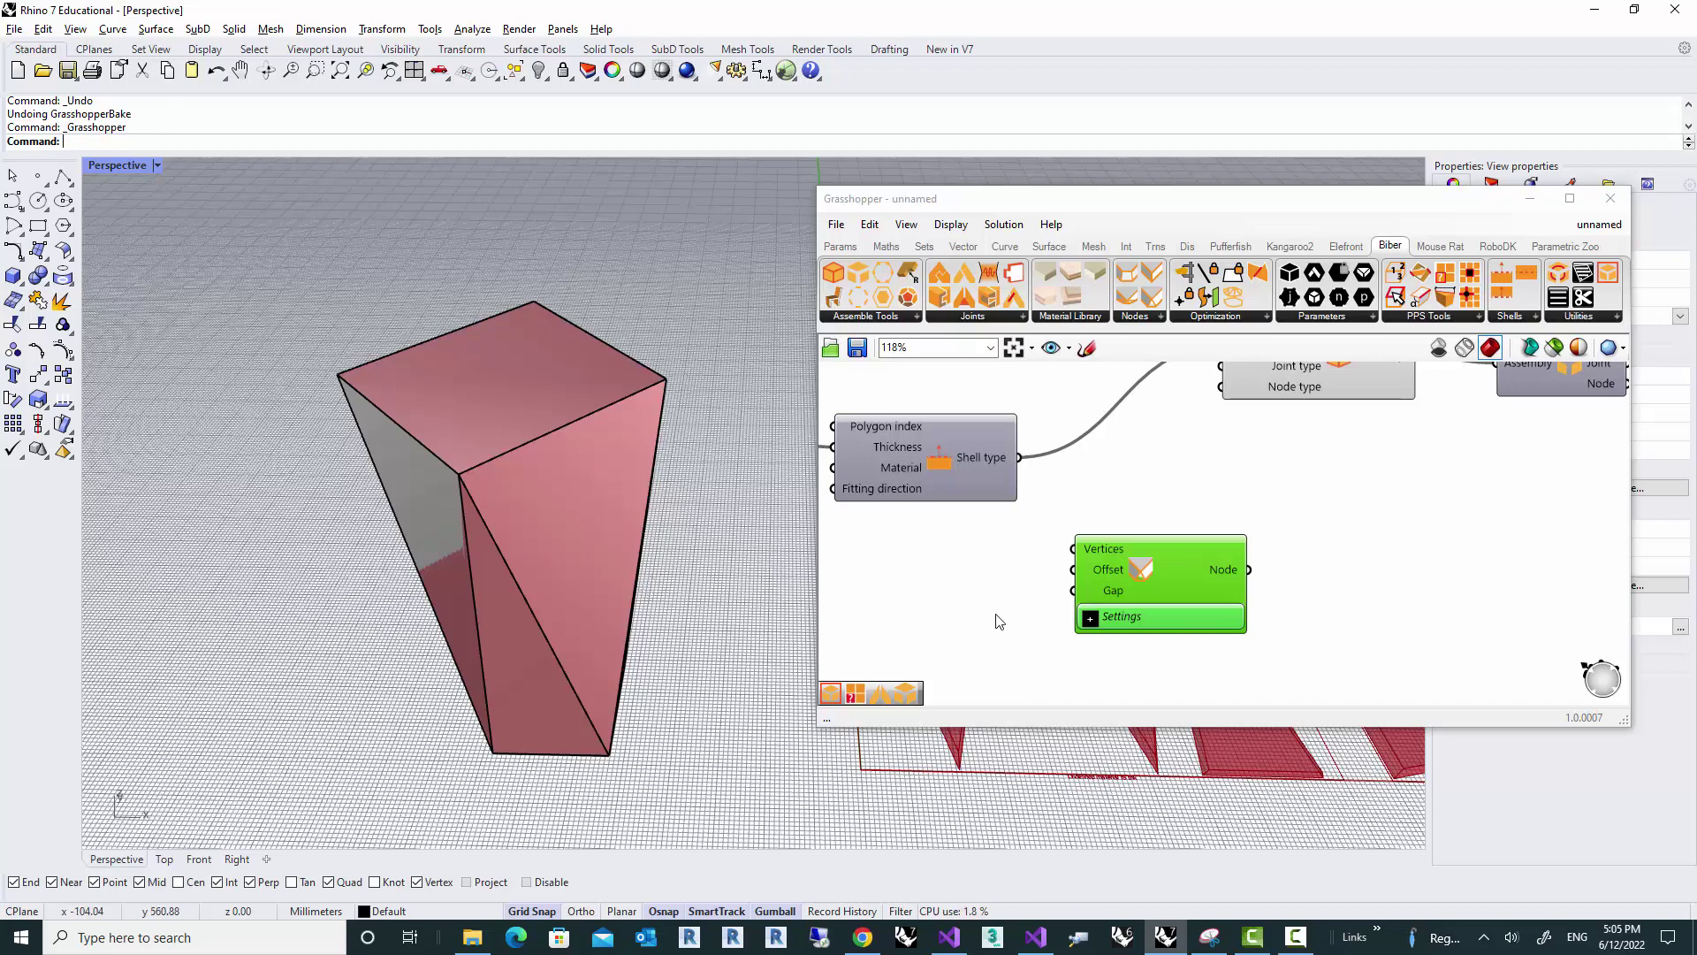
right_click_drag(1260, 531, 1164, 537)
scroll(1164, 537, "down", 3)
left_click_drag(1088, 562, 1147, 425)
scroll(1106, 554, "up", 2)
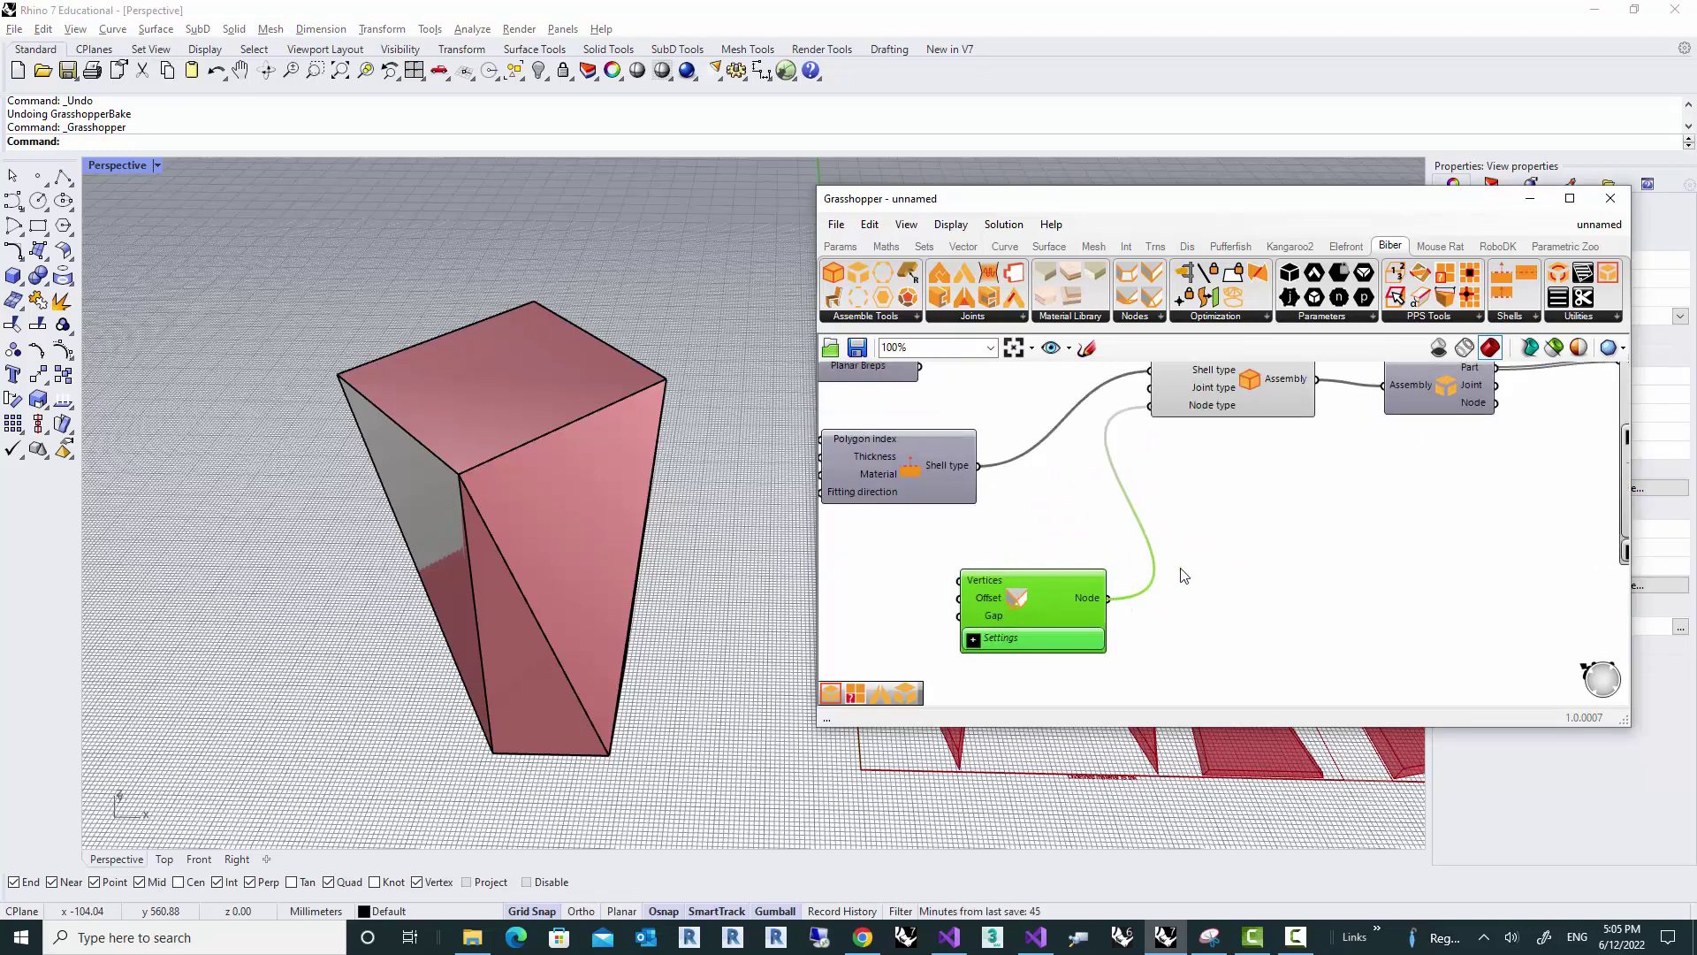
scroll(1217, 448, "up", 5)
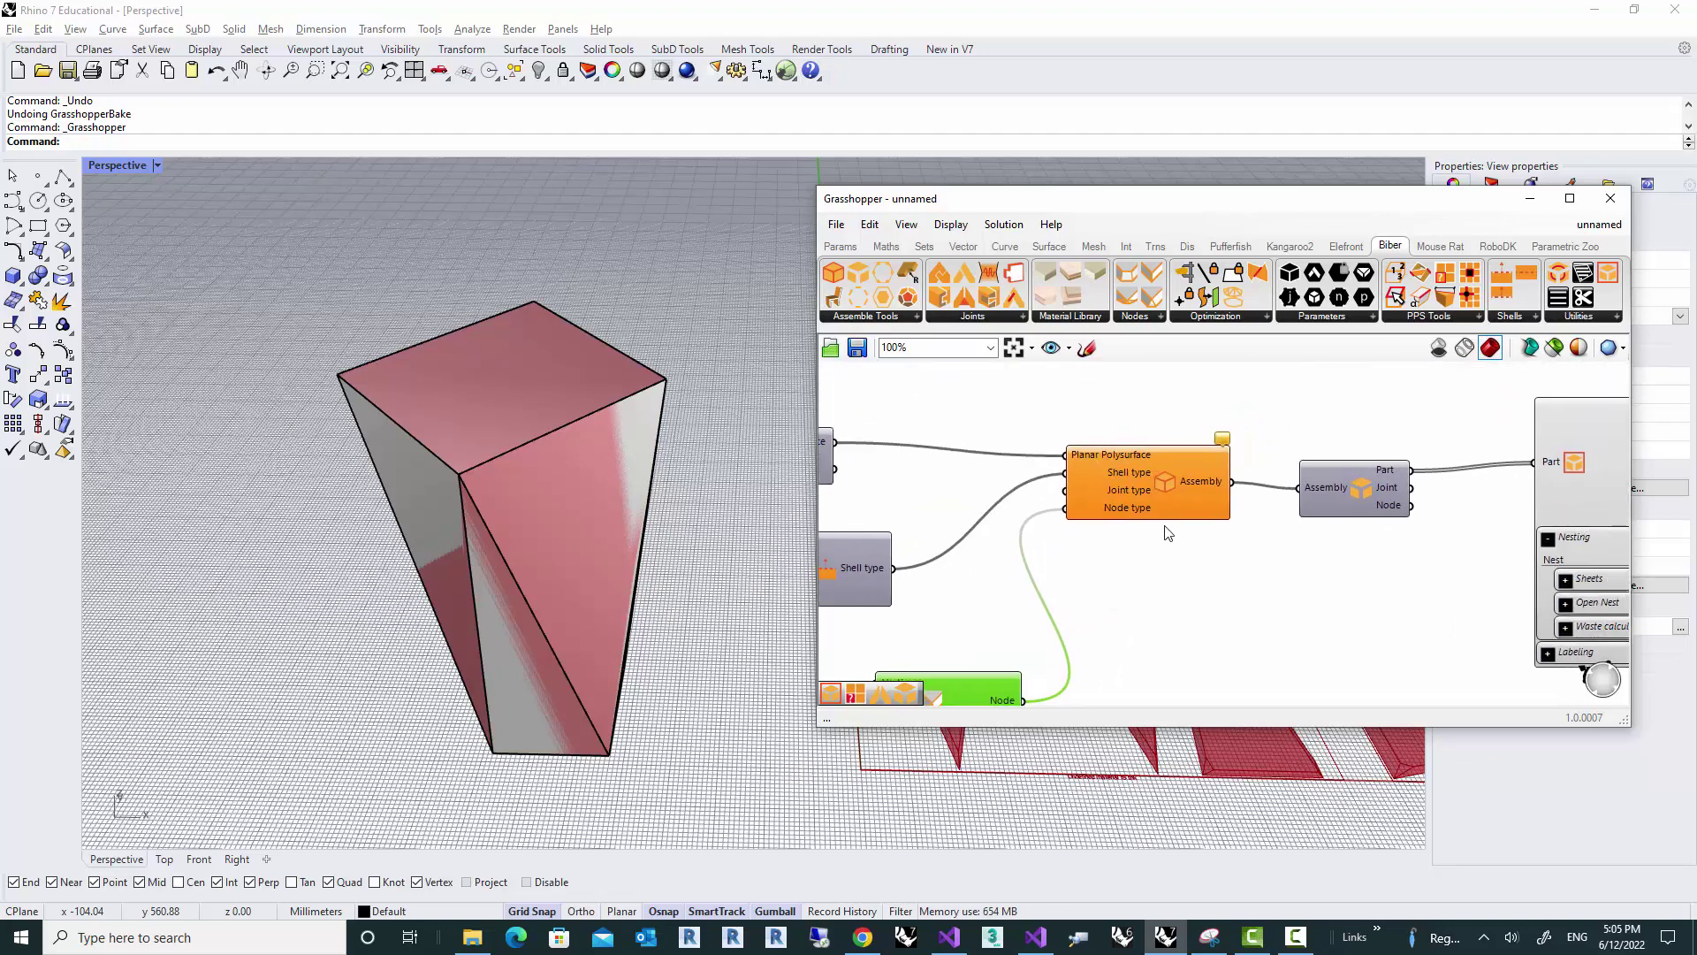
Step: Read the Assemble component's warning and inspect the corners of the first nested parts
mouse_move(1245, 442)
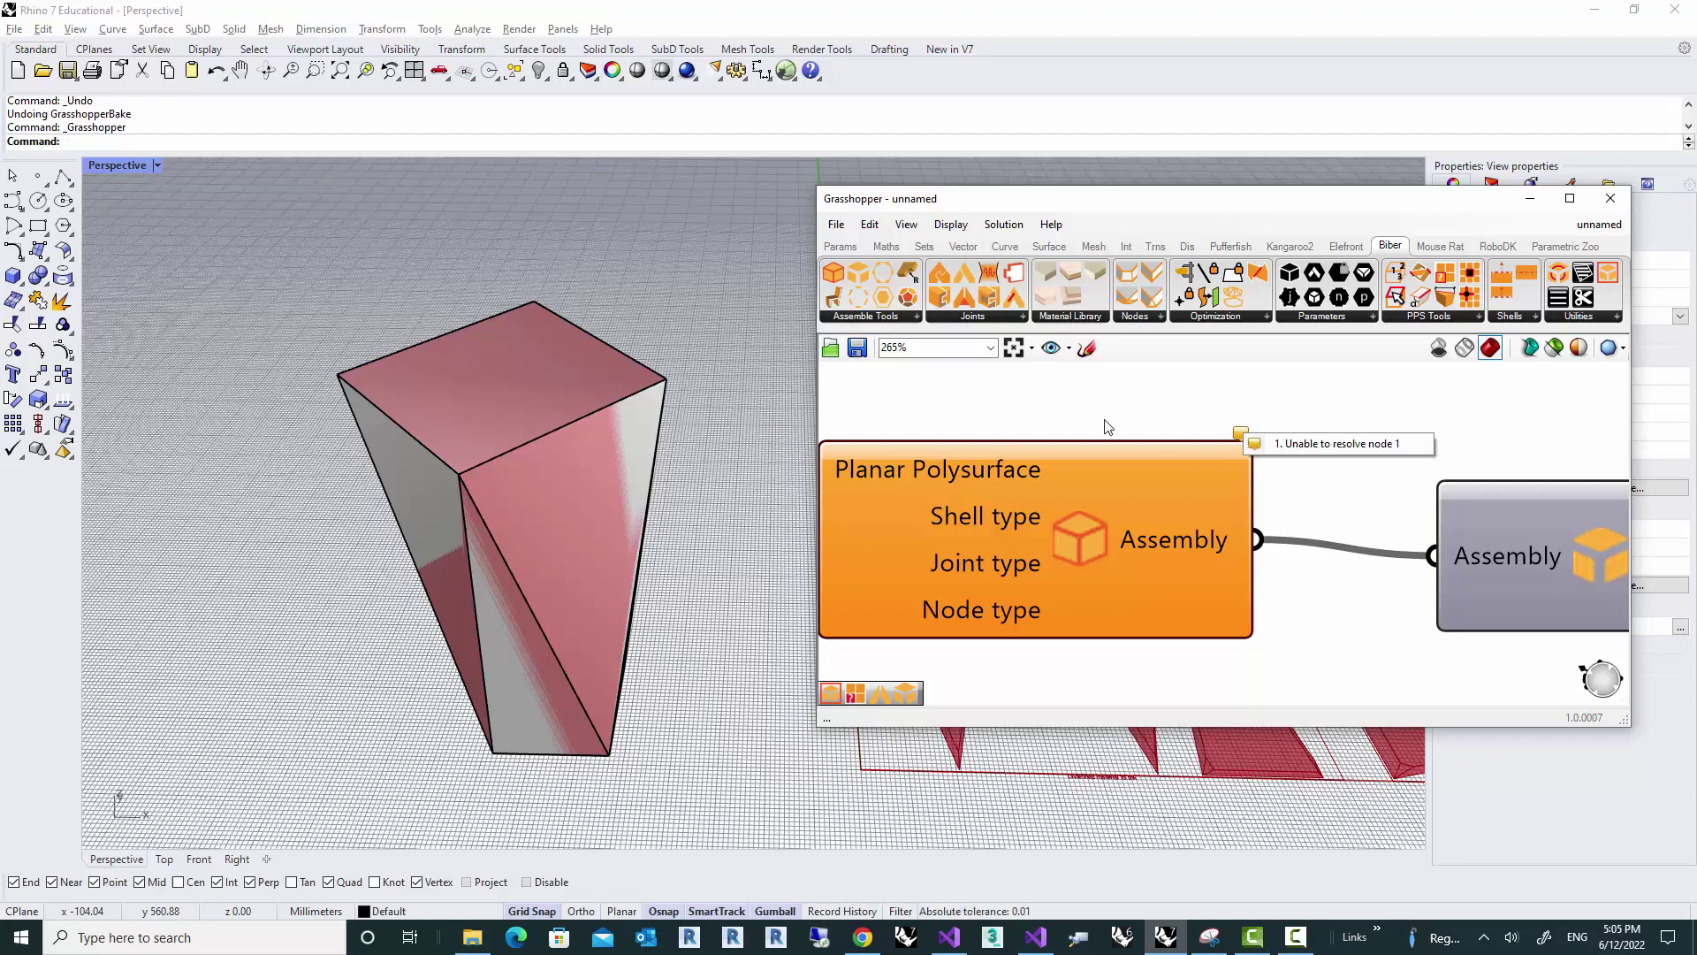
left_click_drag(969, 201, 789, 609)
scroll(714, 428, "down", 4)
scroll(715, 428, "down", 3)
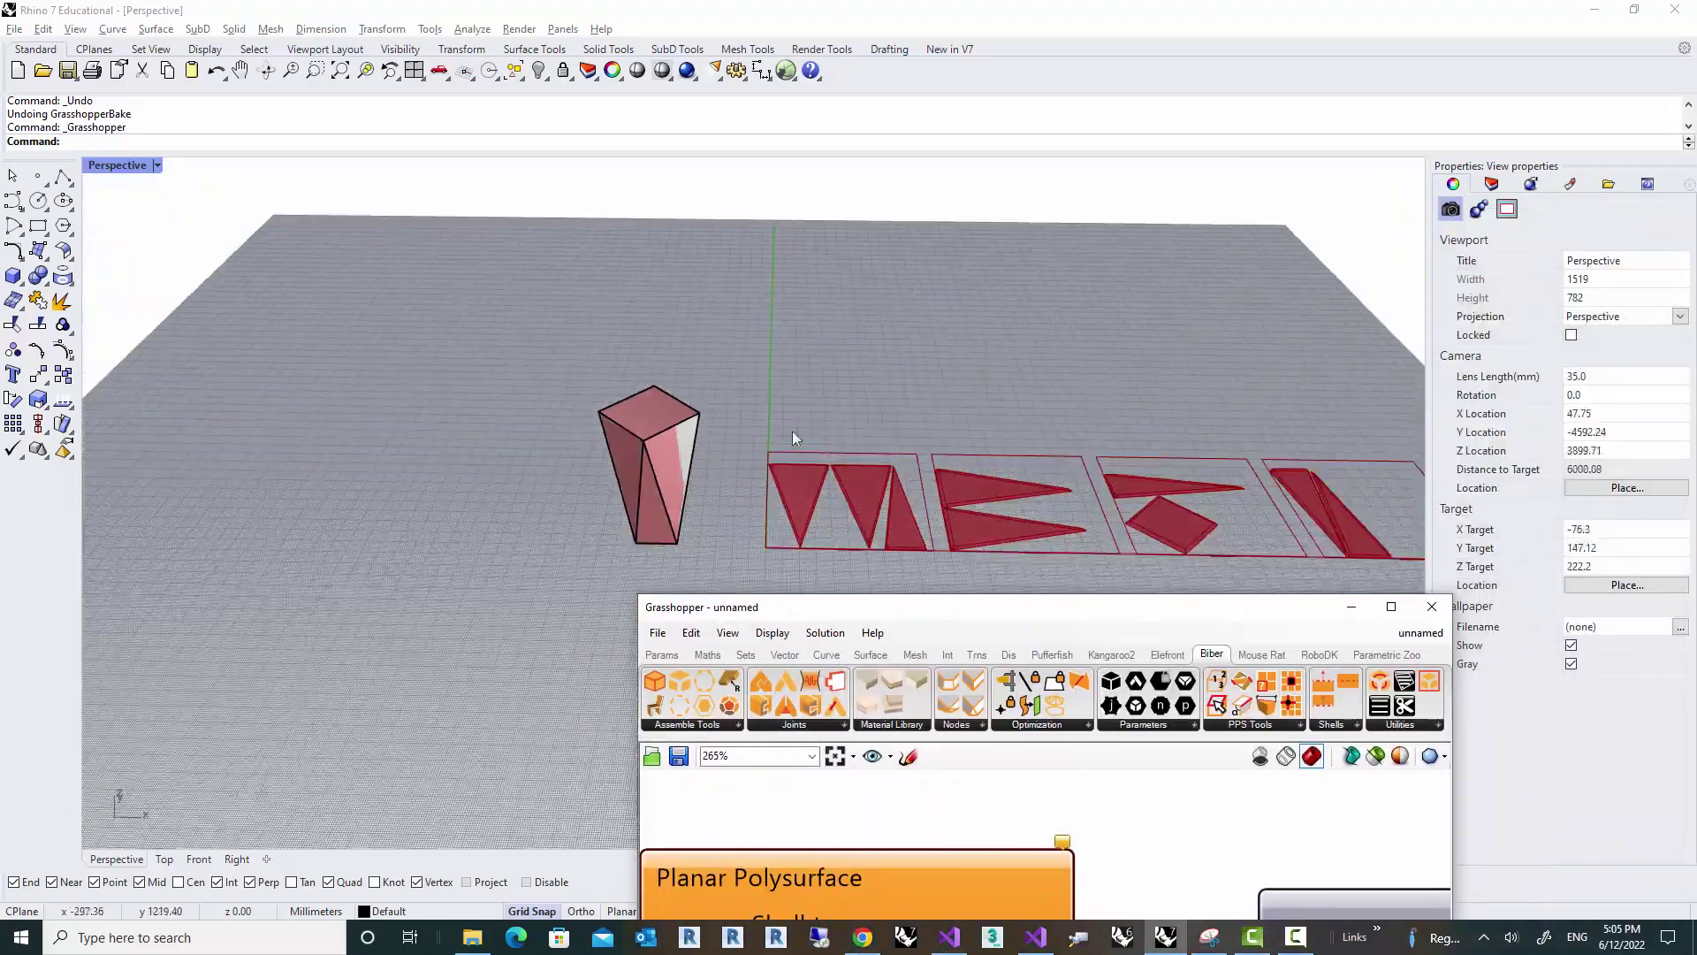
right_click_drag(792, 431, 760, 490)
scroll(617, 449, "up", 5)
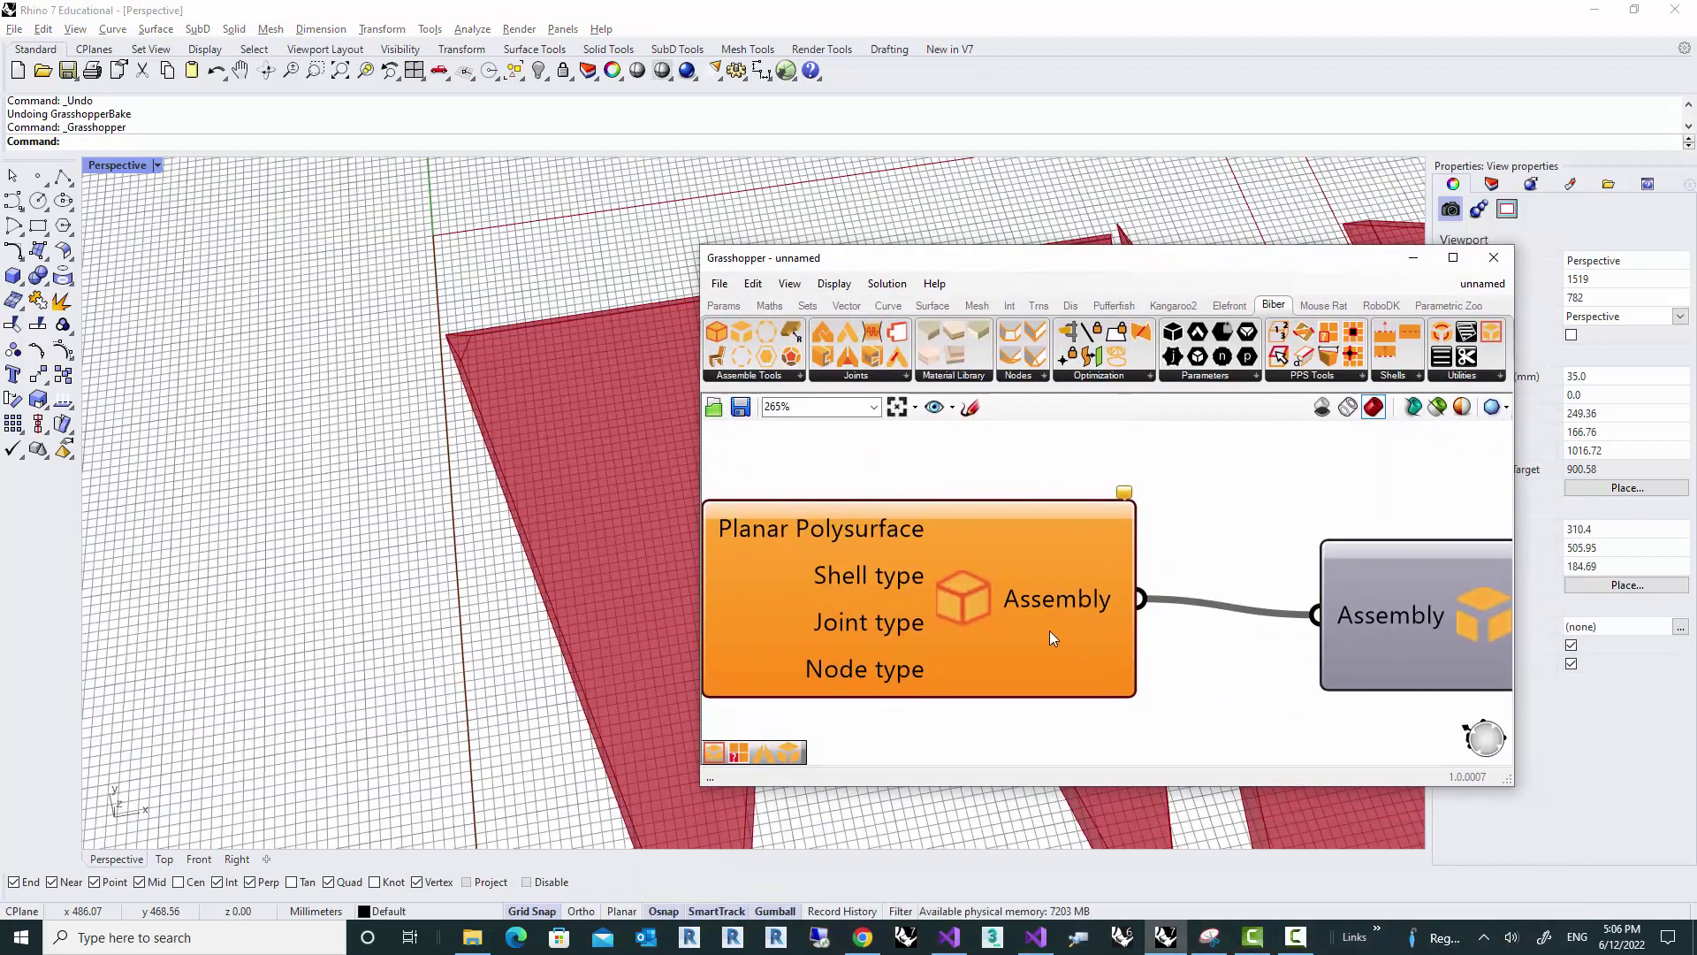
Step: Expand the Single-trim Node's settings and set Precision to 6
scroll(1037, 601, "down", 4)
right_click_drag(1058, 549, 1126, 484)
right_click_drag(926, 760, 1085, 580)
scroll(942, 635, "up", 2)
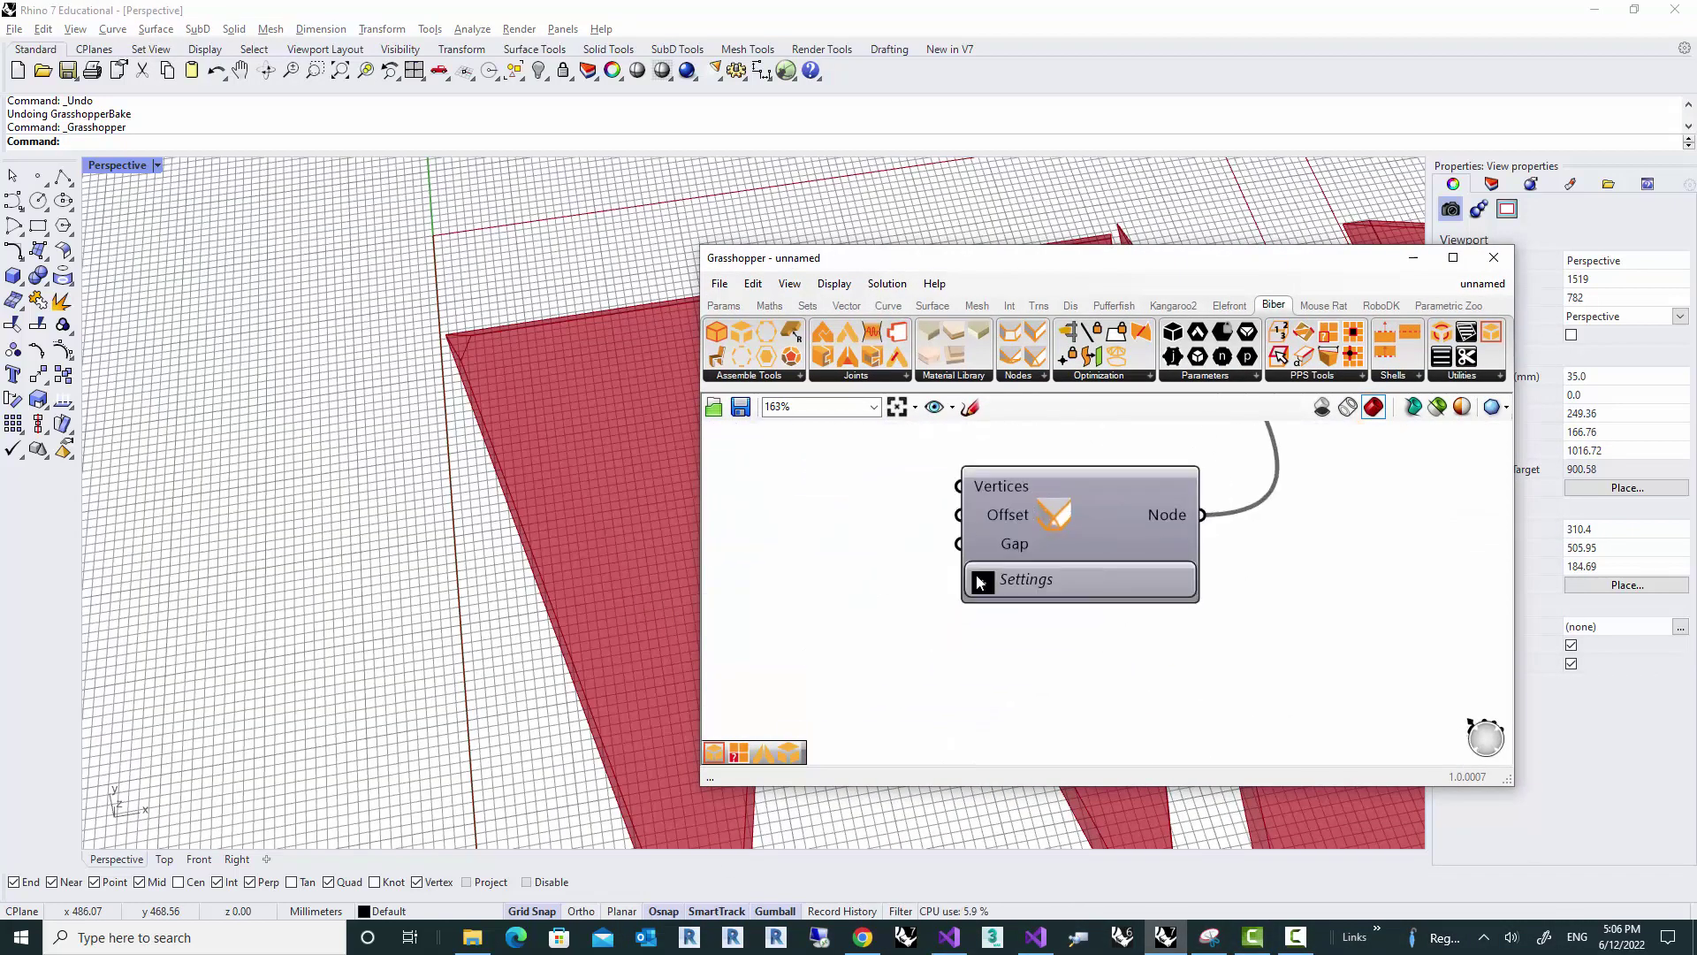
left_click(979, 581)
right_click_drag(1099, 737, 995, 652)
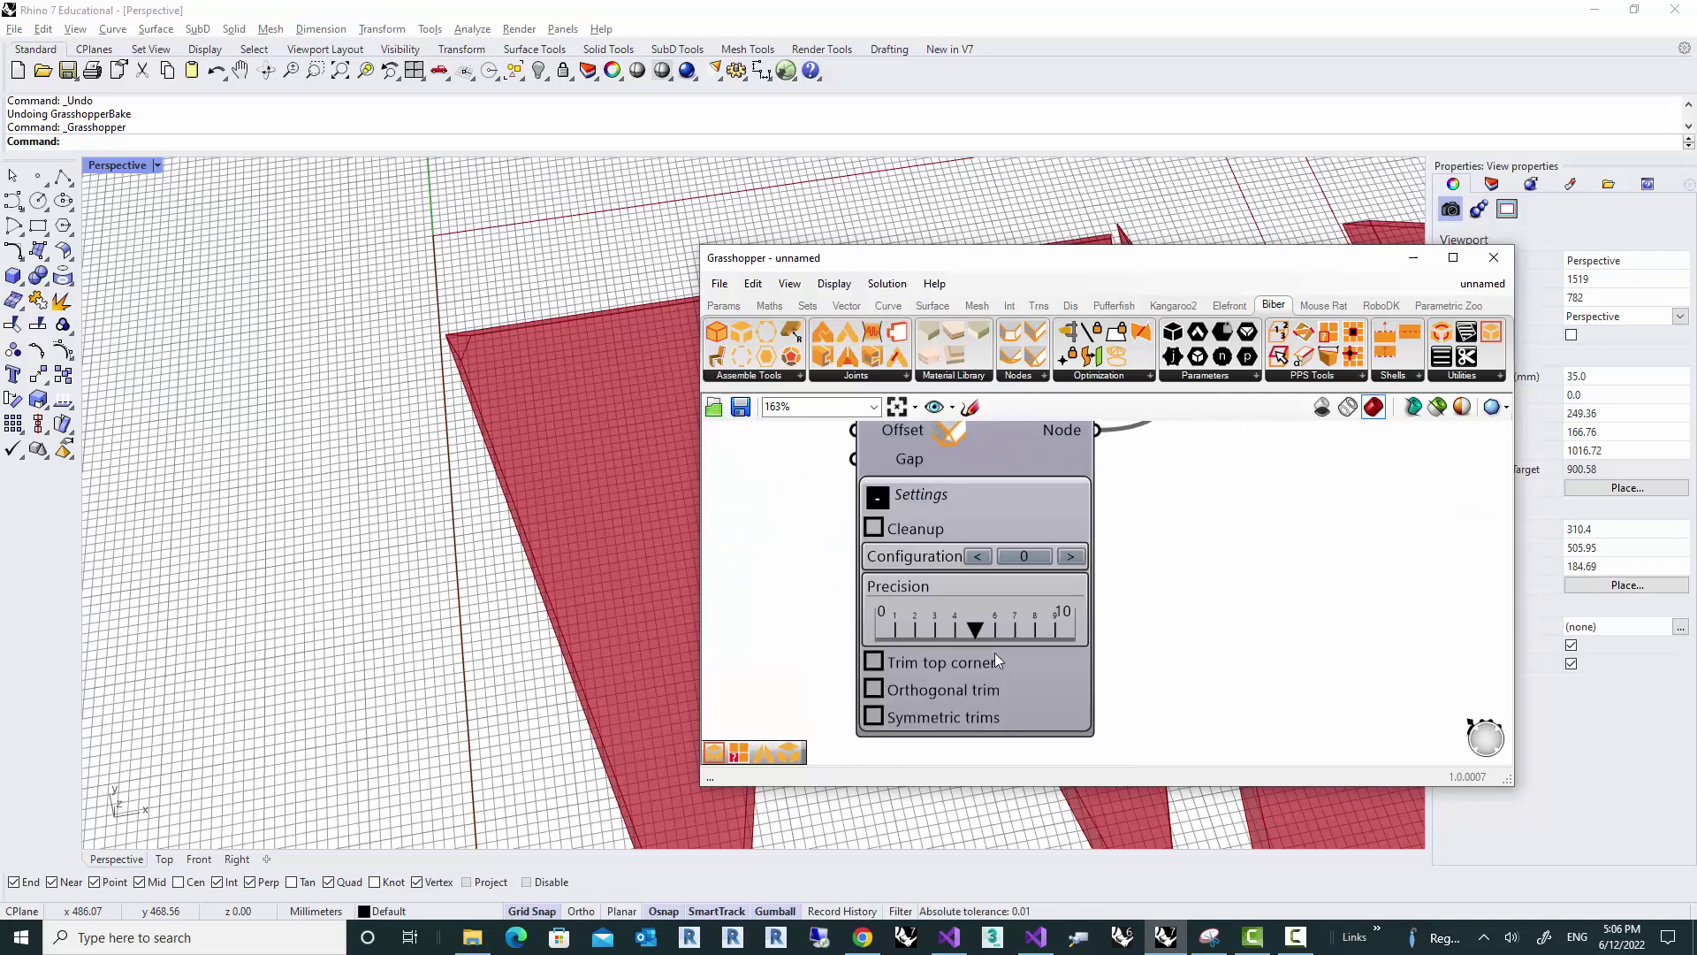
mouse_move(995, 633)
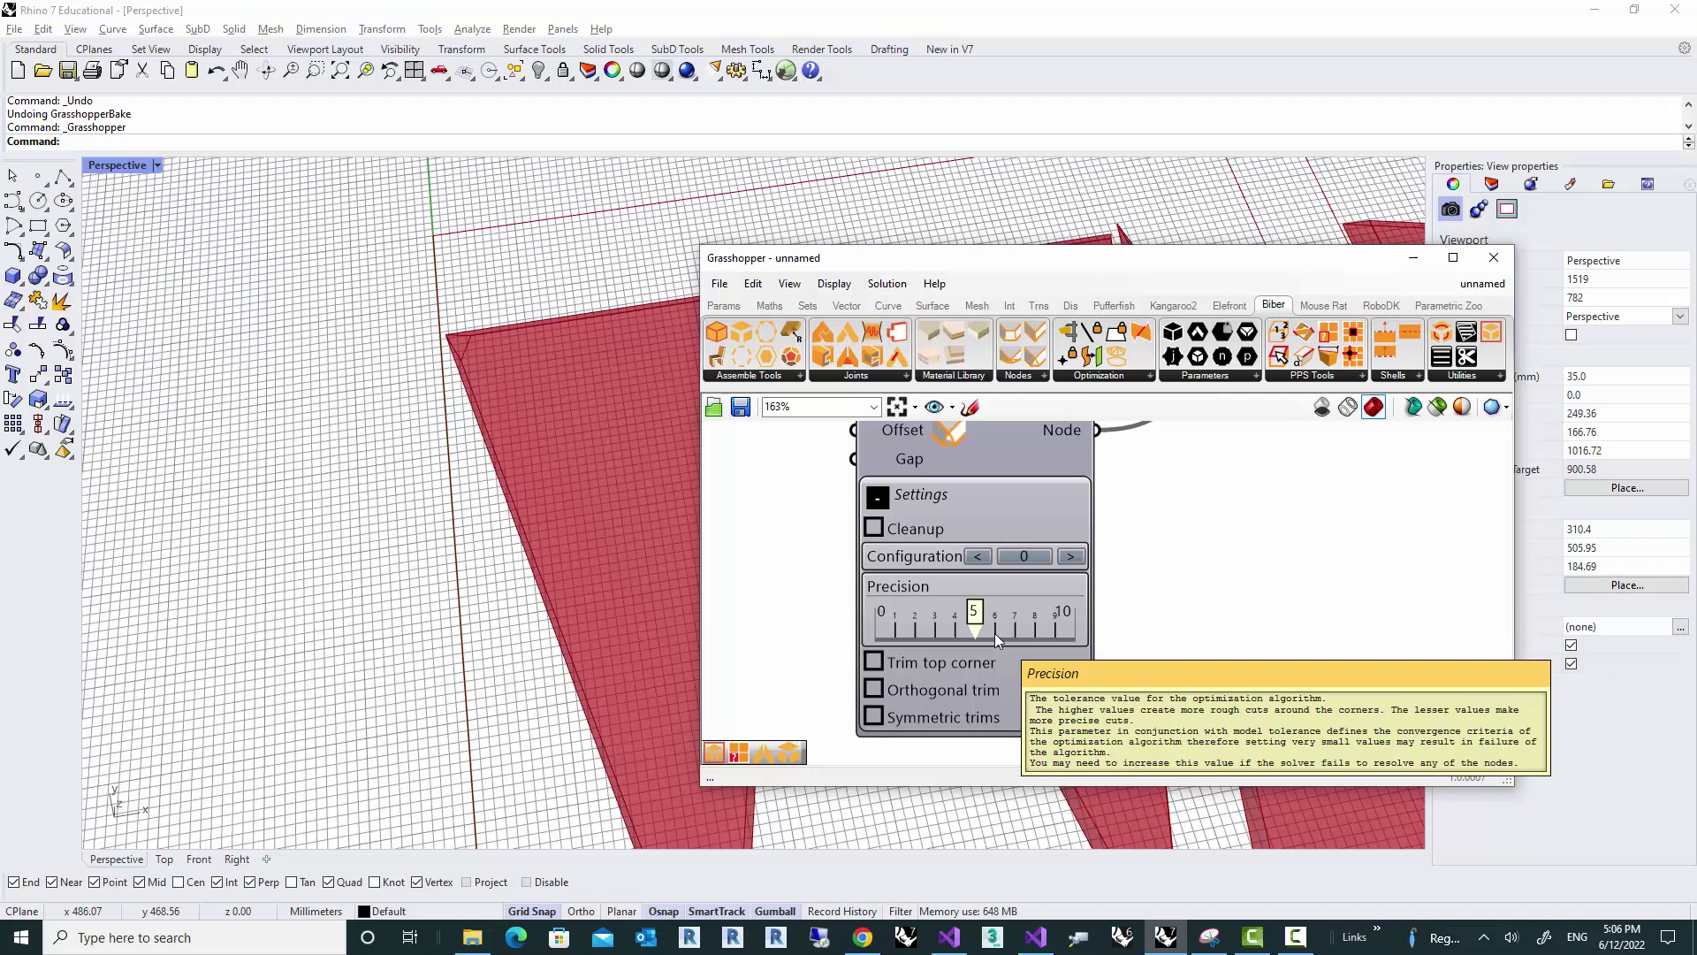
Step: Check the Assemble component for unresolved nodes
scroll(1106, 682, "down", 4)
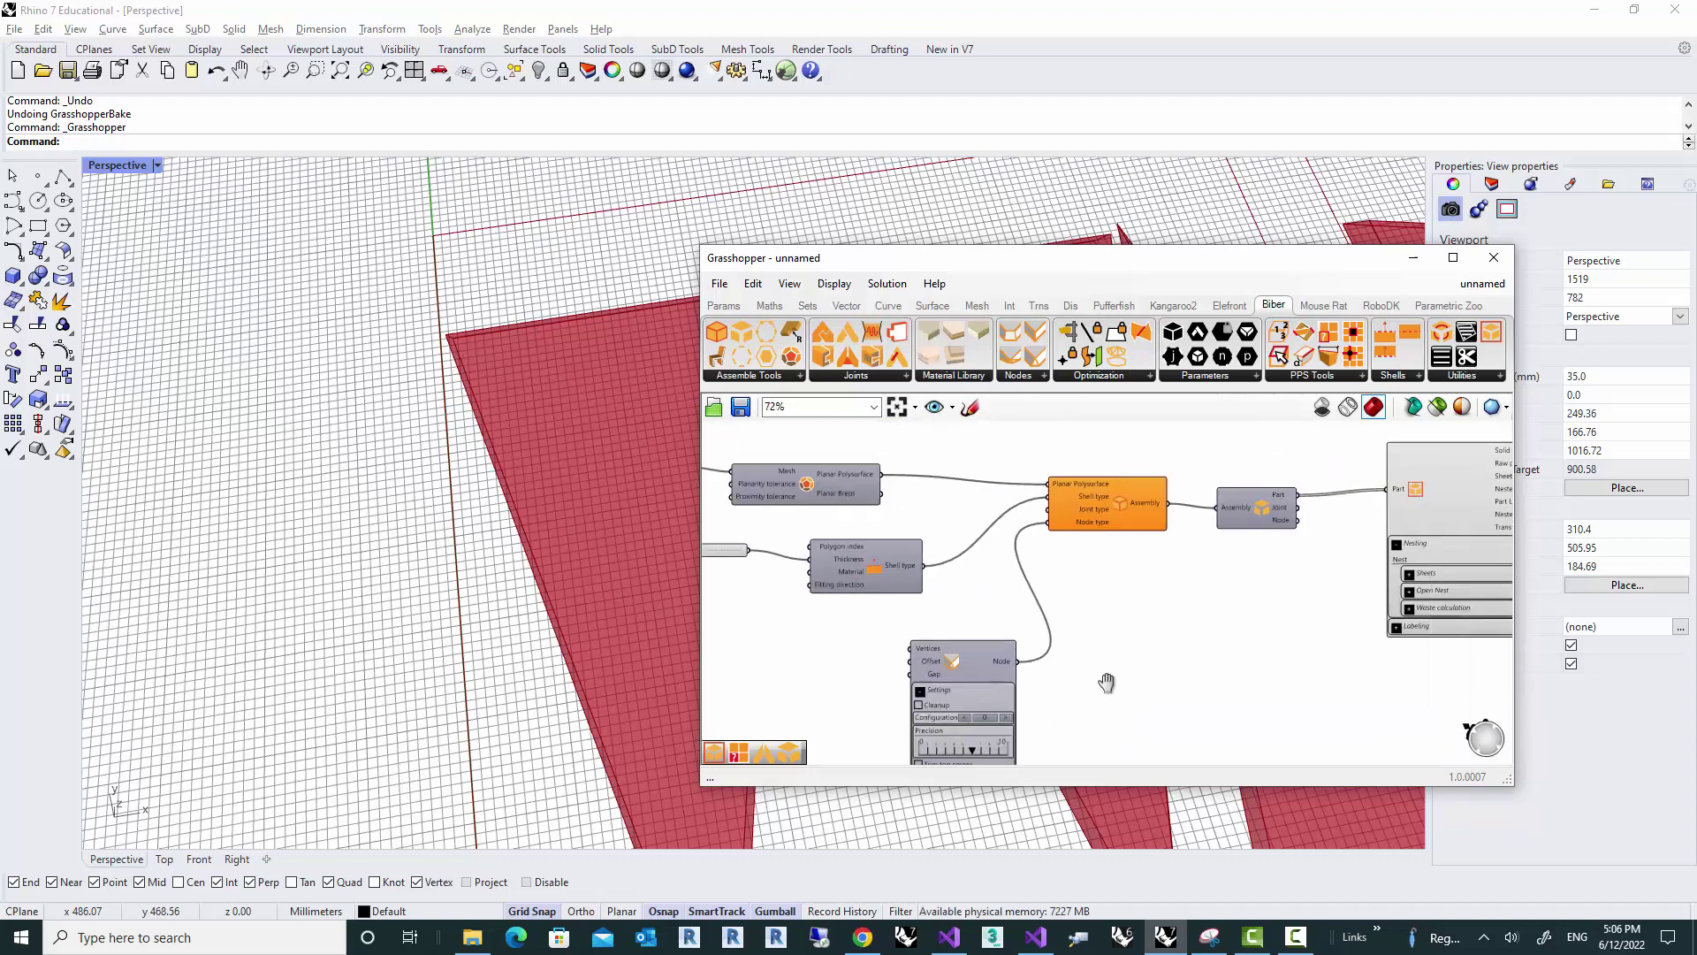
scroll(1106, 561, "up", 3)
mouse_move(1135, 570)
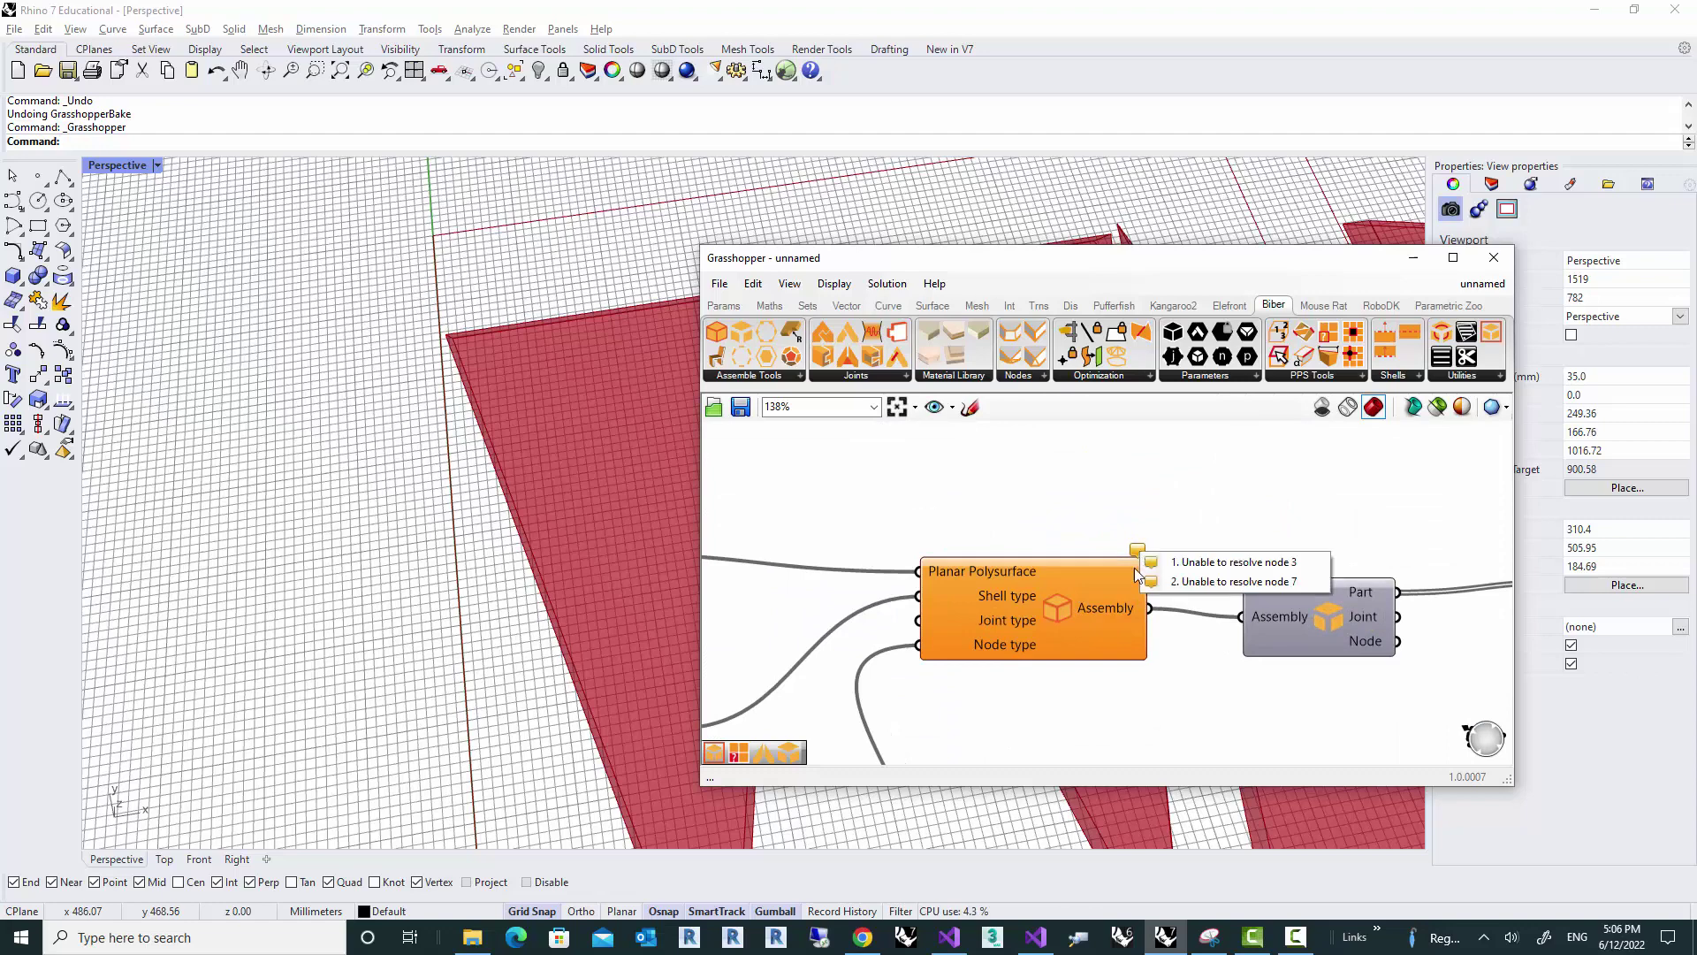
right_click(1096, 648)
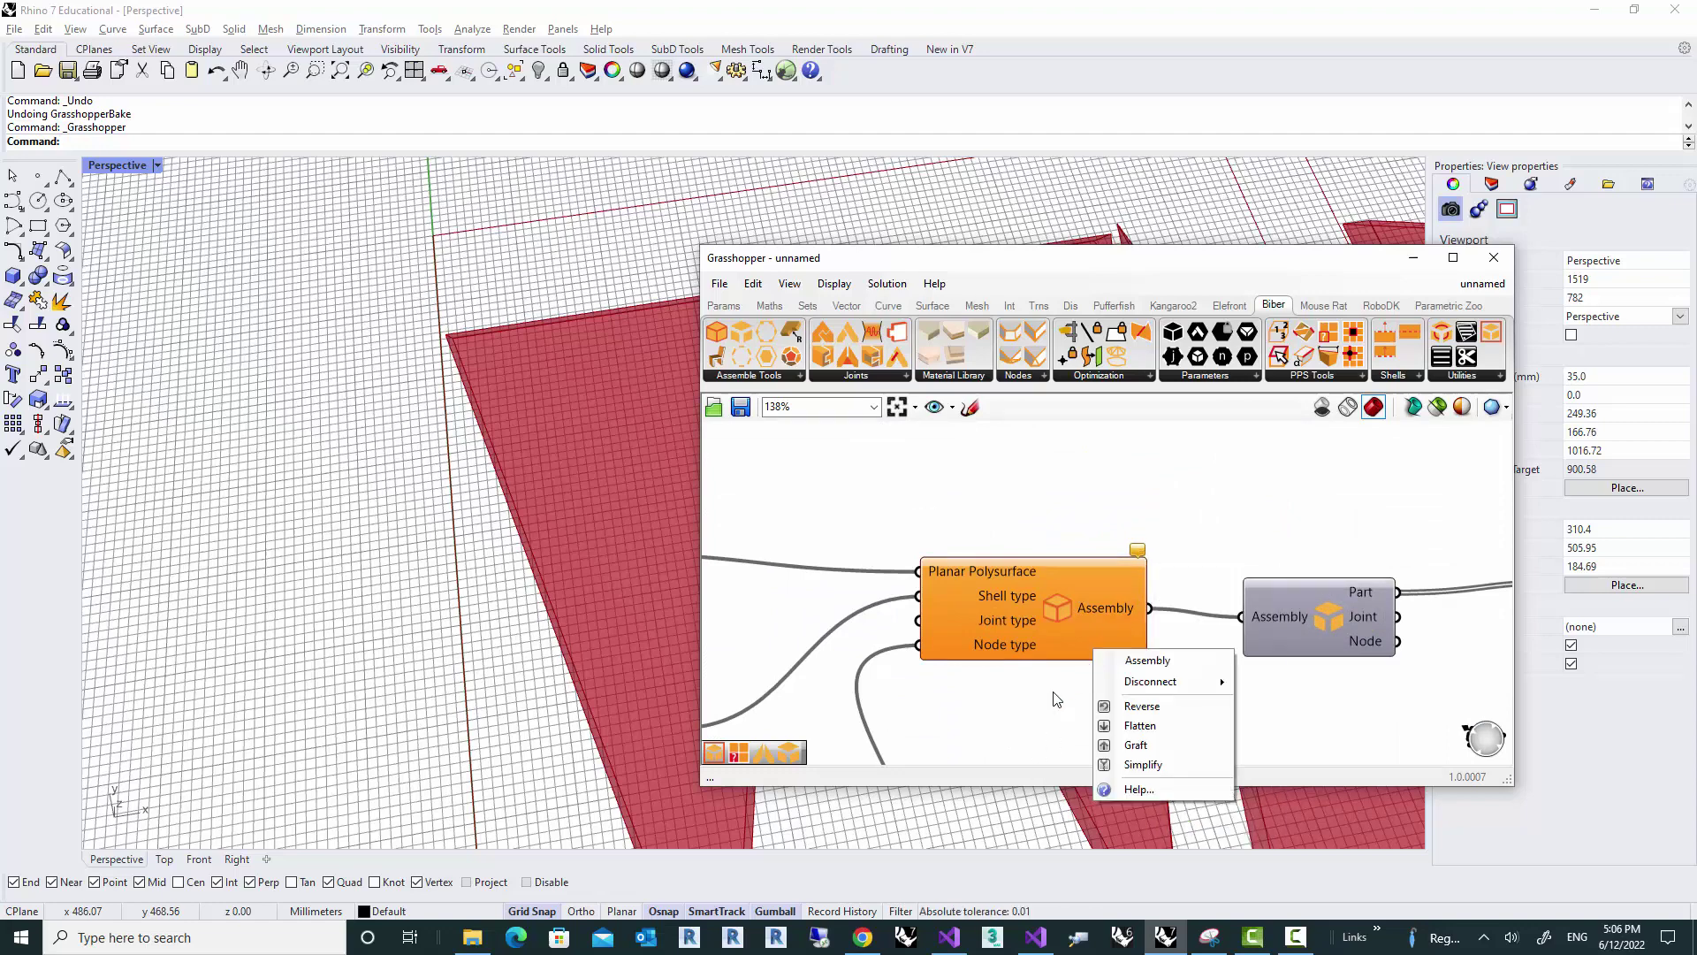
left_click(1031, 701)
Step: Set the Single-trim Node's Precision to 4 and recheck the Assemble component for warnings
right_click_drag(1049, 669, 1193, 482)
scroll(946, 727, "up", 1)
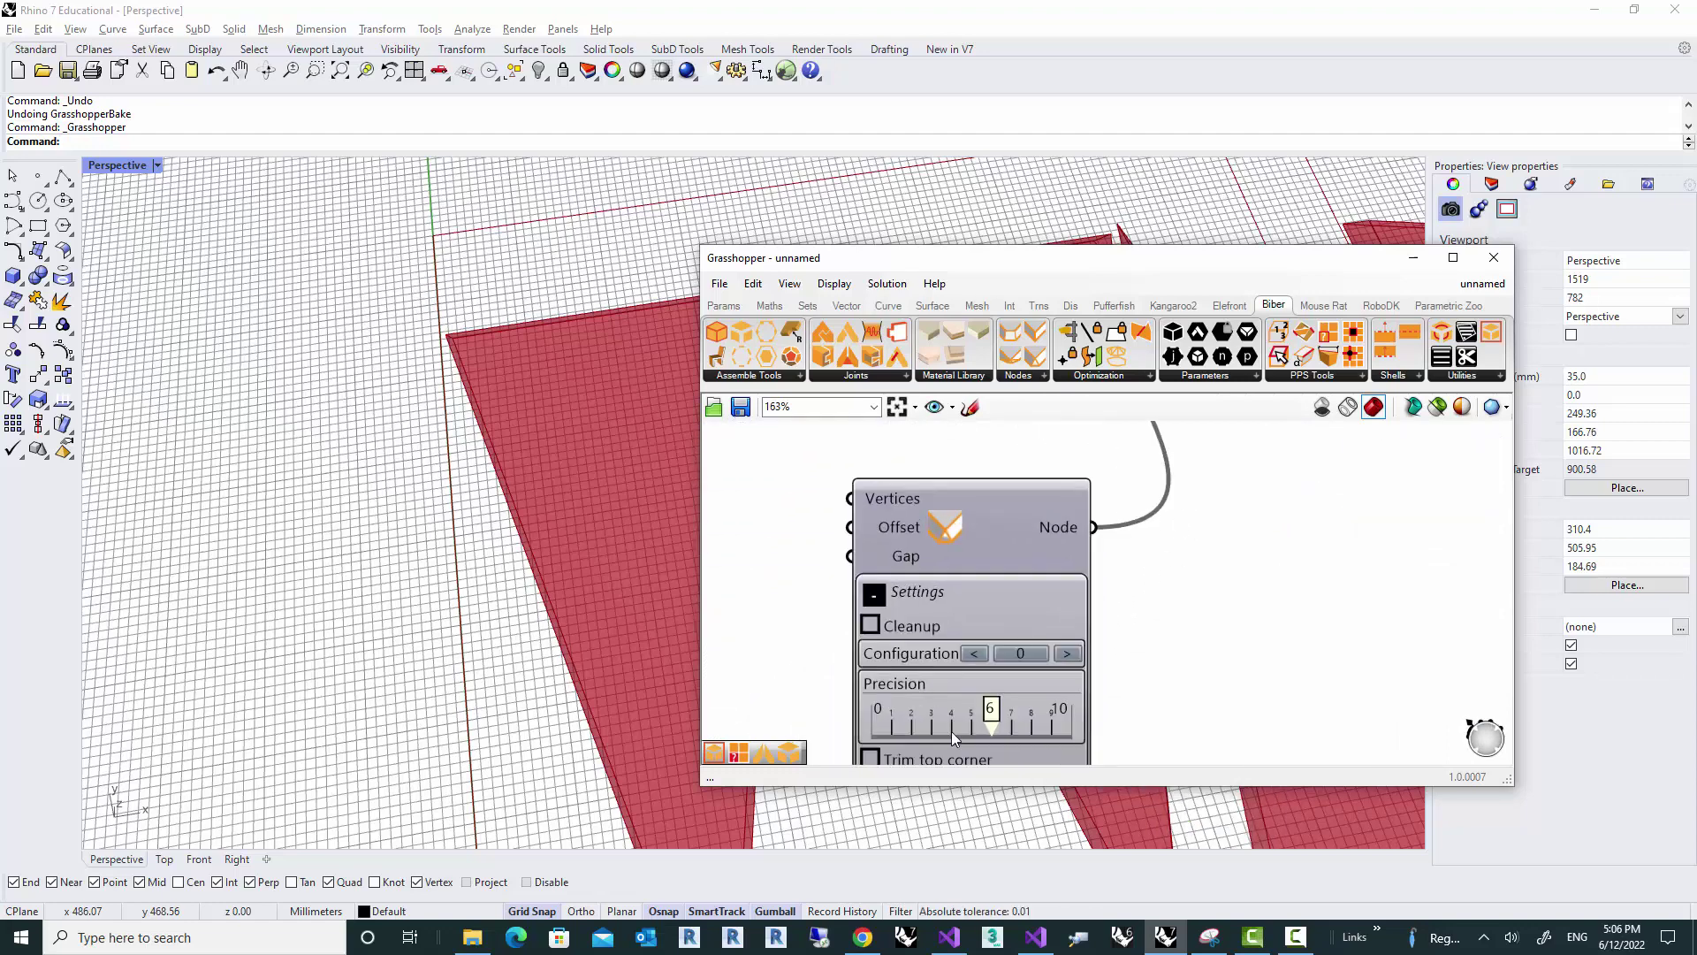
scroll(1157, 618, "down", 3)
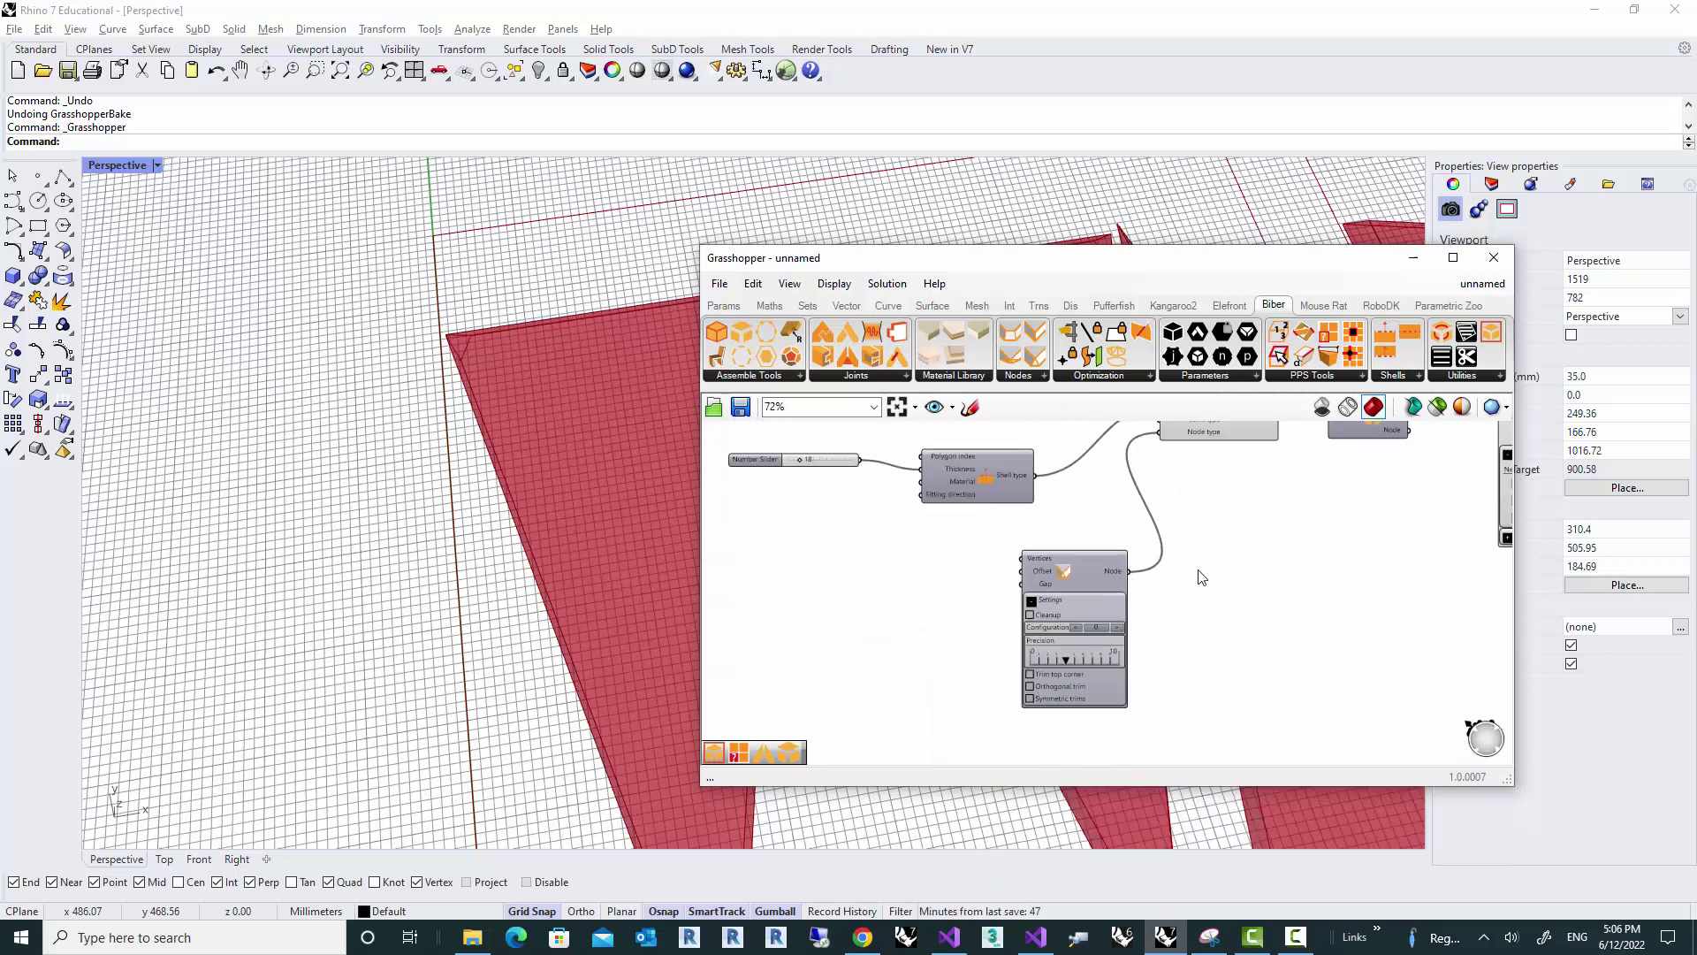
right_click_drag(1281, 505, 1089, 635)
scroll(1075, 506, "up", 3)
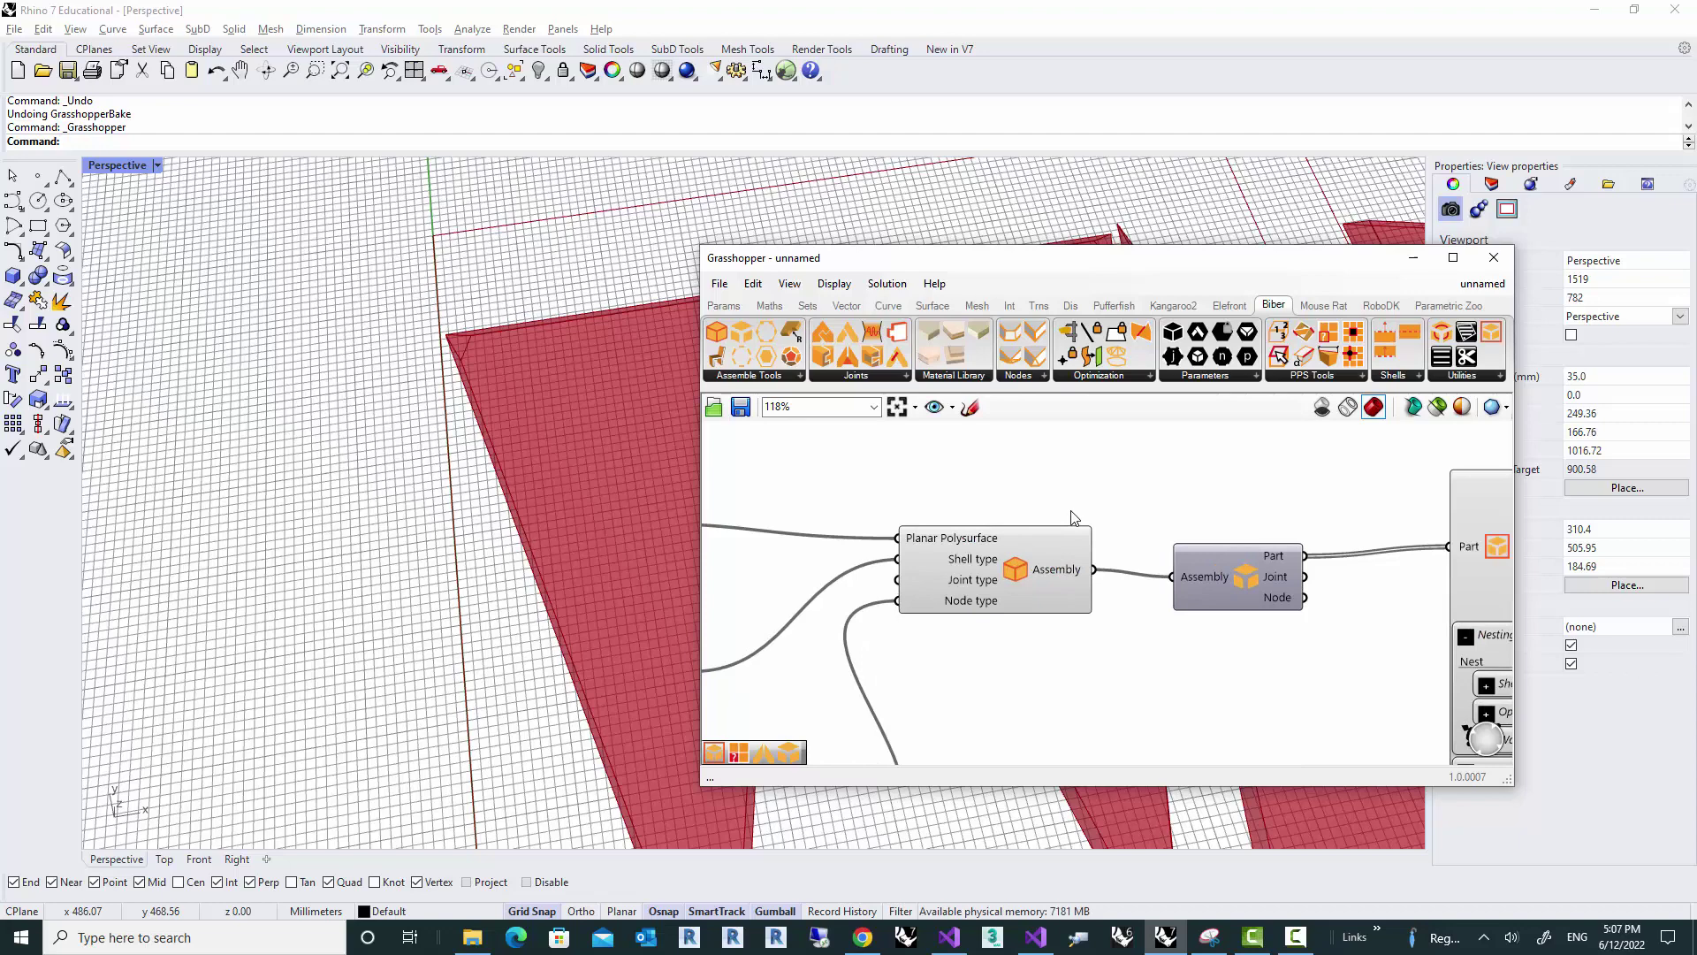
Step: Review the Single-trim Node's Precision setting and examine the trimmed corners of the nested parts beside the assembly
scroll(1074, 518, "down", 3)
right_click_drag(1309, 743, 995, 624)
scroll(985, 634, "up", 4)
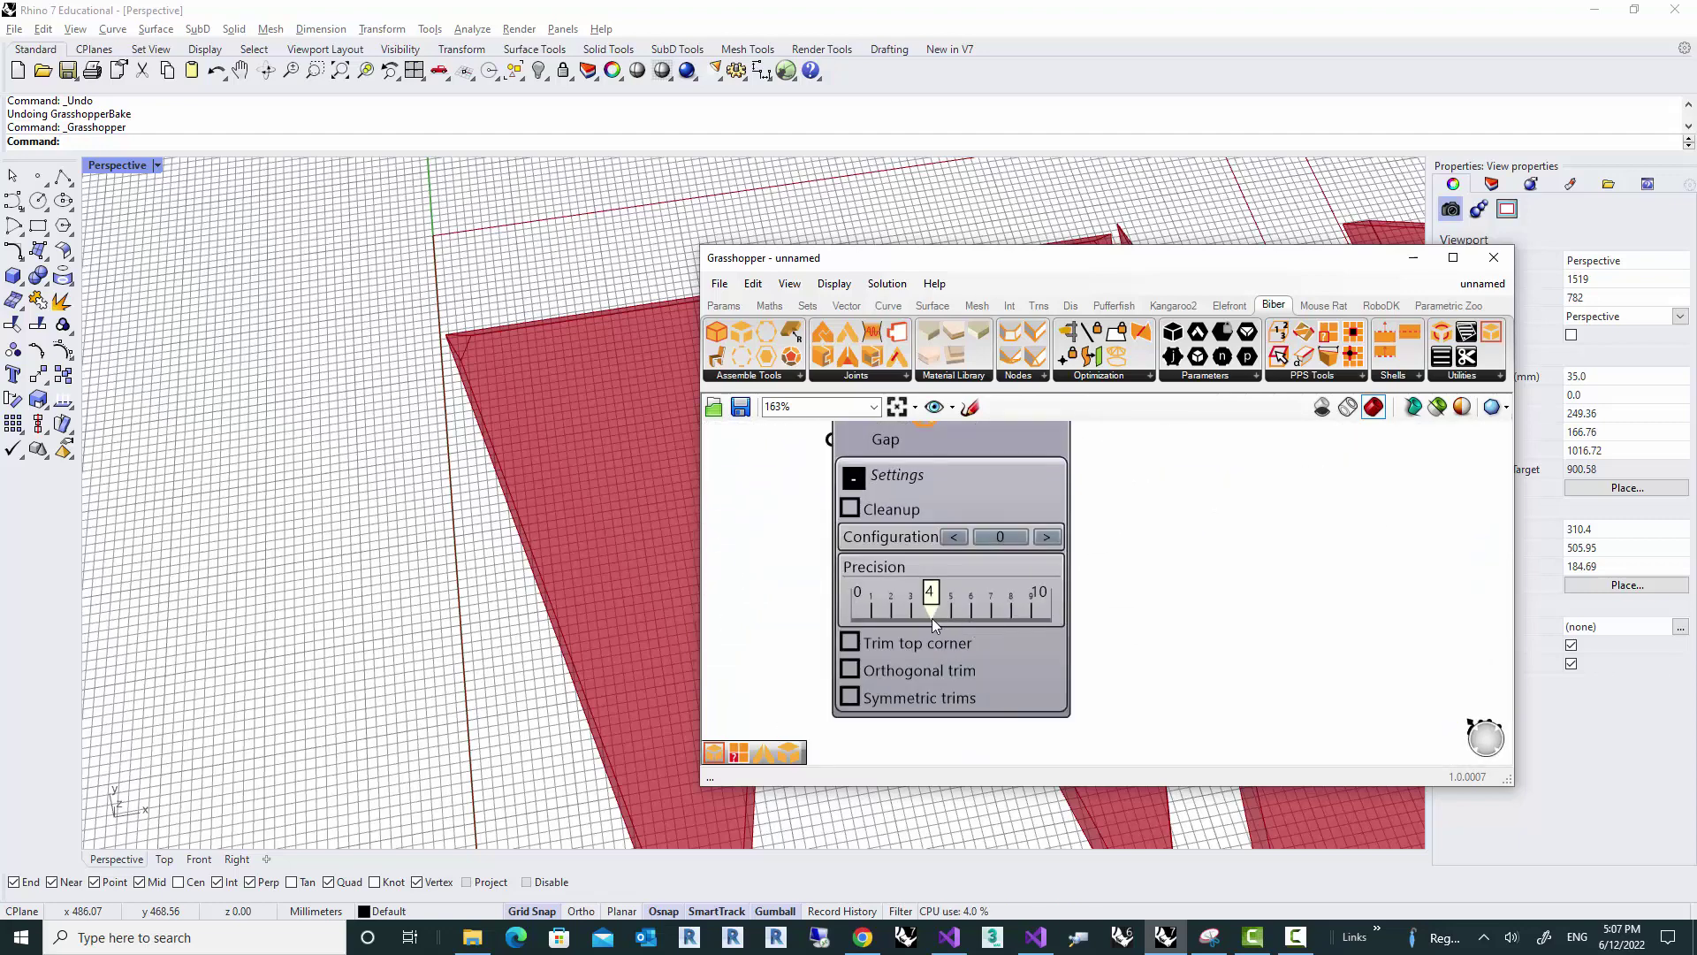
left_click_drag(1025, 265, 964, 543)
right_click_drag(639, 354, 481, 315)
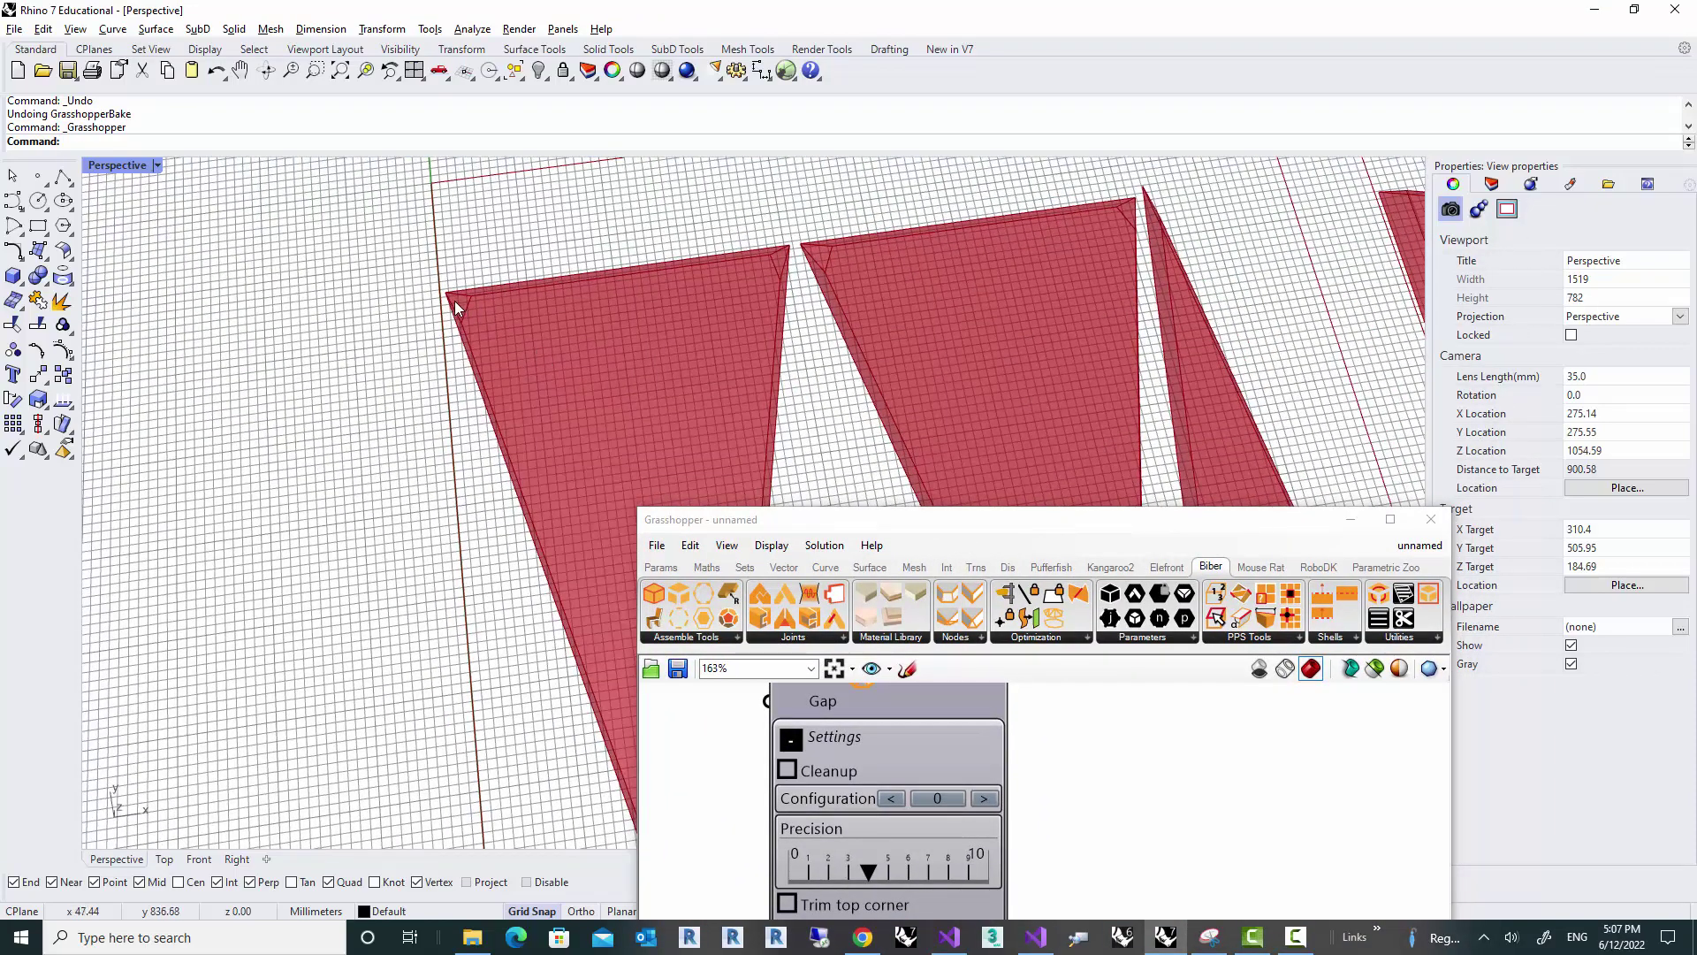
scroll(454, 301, "up", 2)
scroll(576, 313, "down", 5)
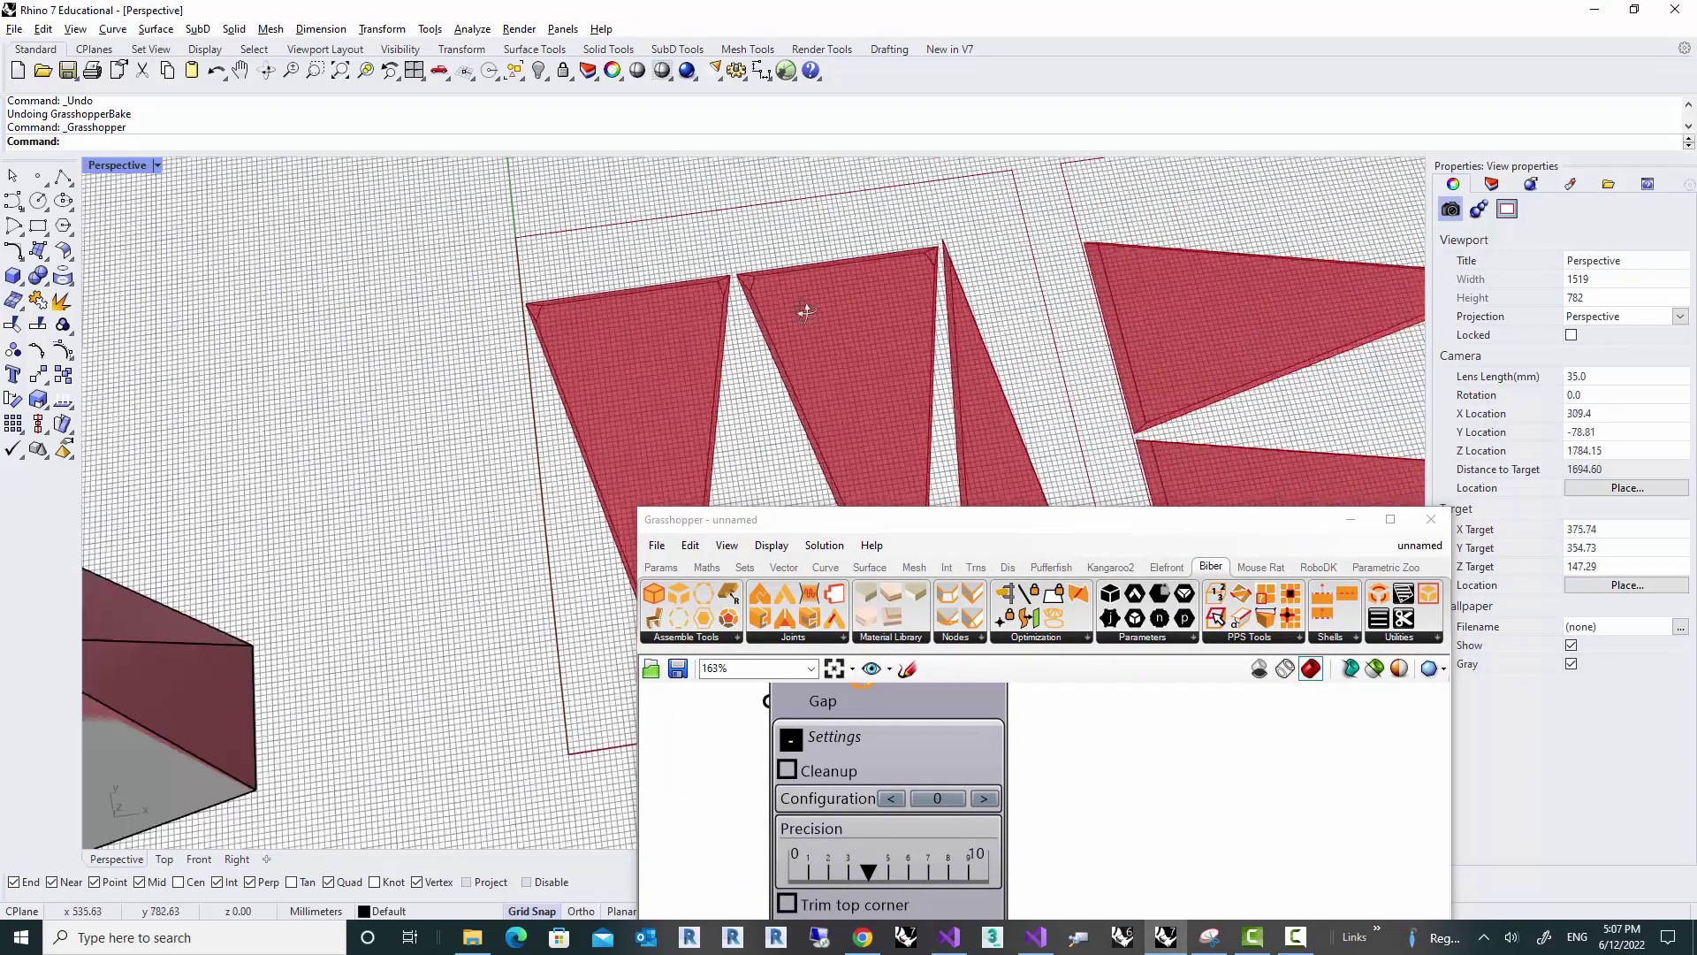
scroll(807, 311, "up", 2)
scroll(732, 262, "down", 4)
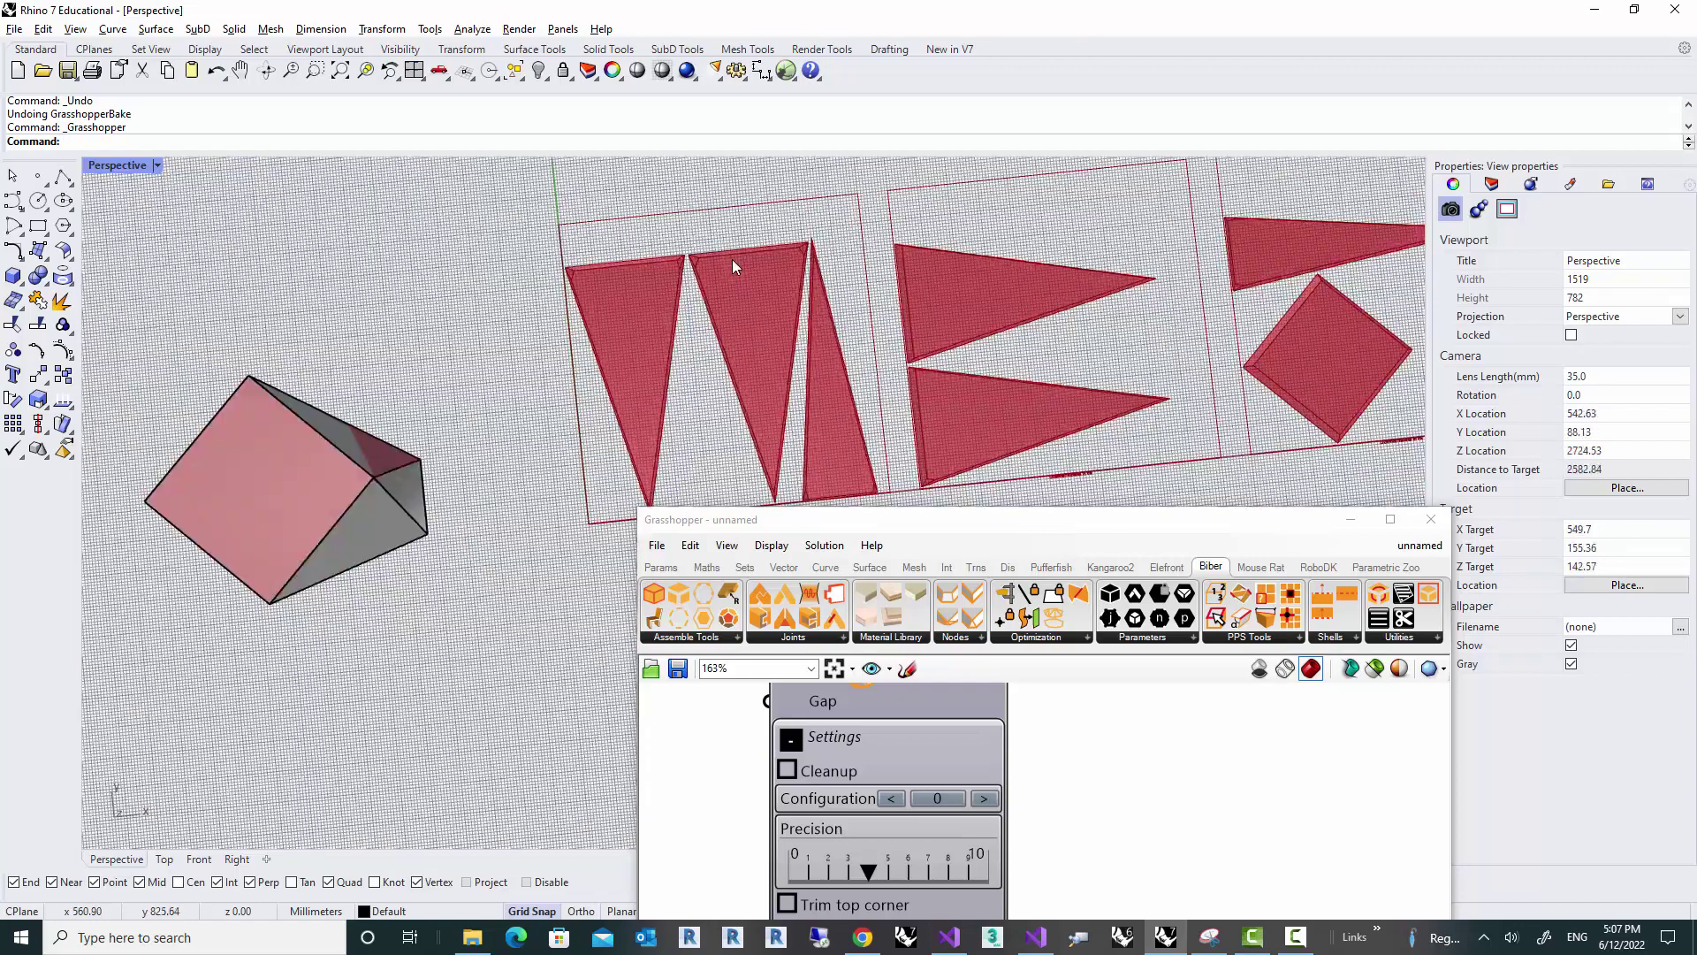
scroll(732, 260, "down", 2)
right_click_drag(769, 340, 781, 281)
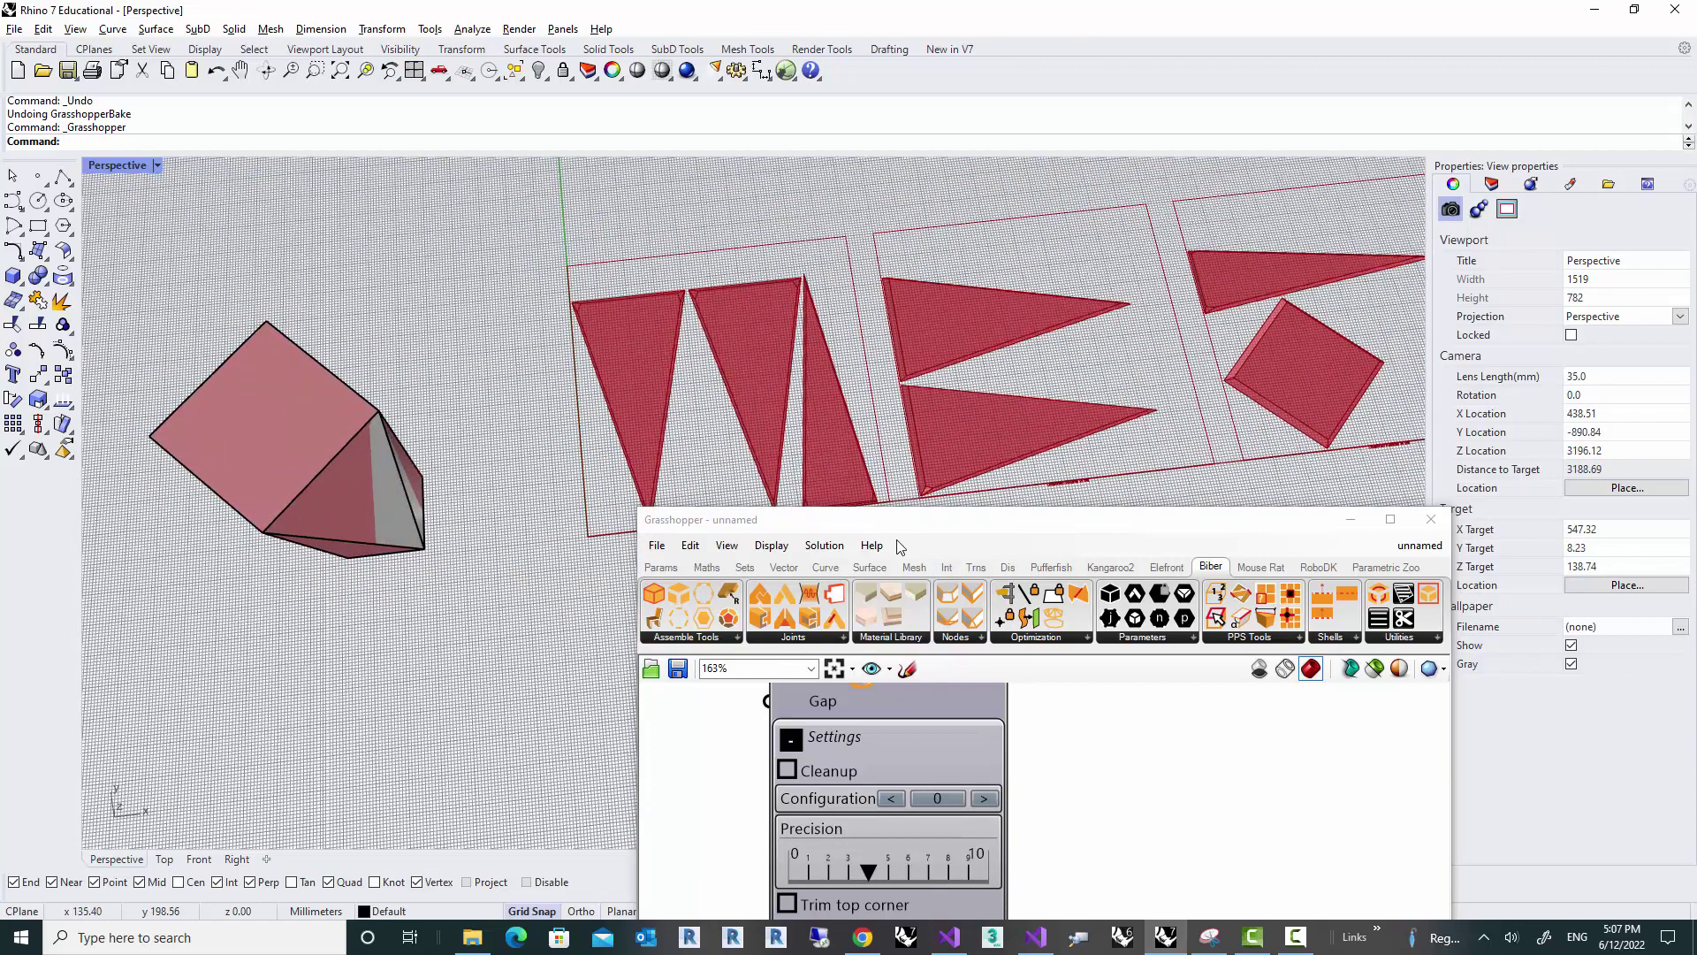
Step: Bake the nesting component's Solid output onto Layer 01 and close the Grasshopper window
left_click_drag(897, 522, 884, 279)
scroll(1105, 566, "down", 5)
right_click_drag(1130, 562, 872, 742)
right_click_drag(1111, 648, 847, 644)
scroll(1056, 545, "up", 5)
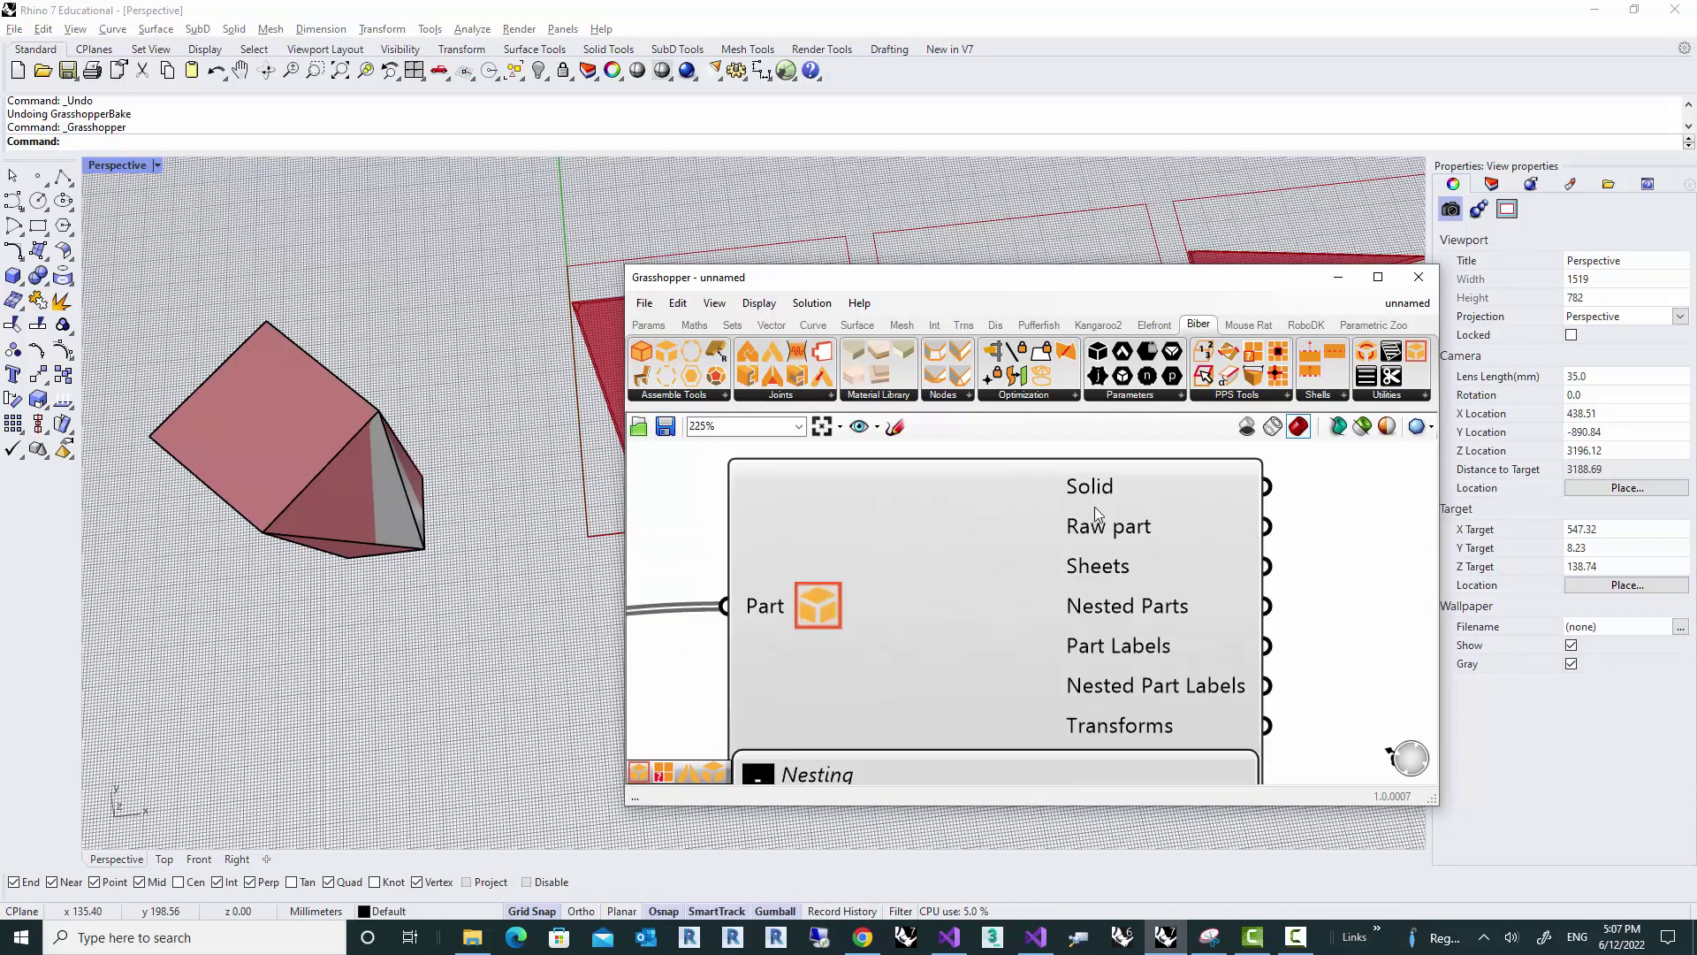
scroll(1095, 507, "up", 2)
right_click(1091, 482)
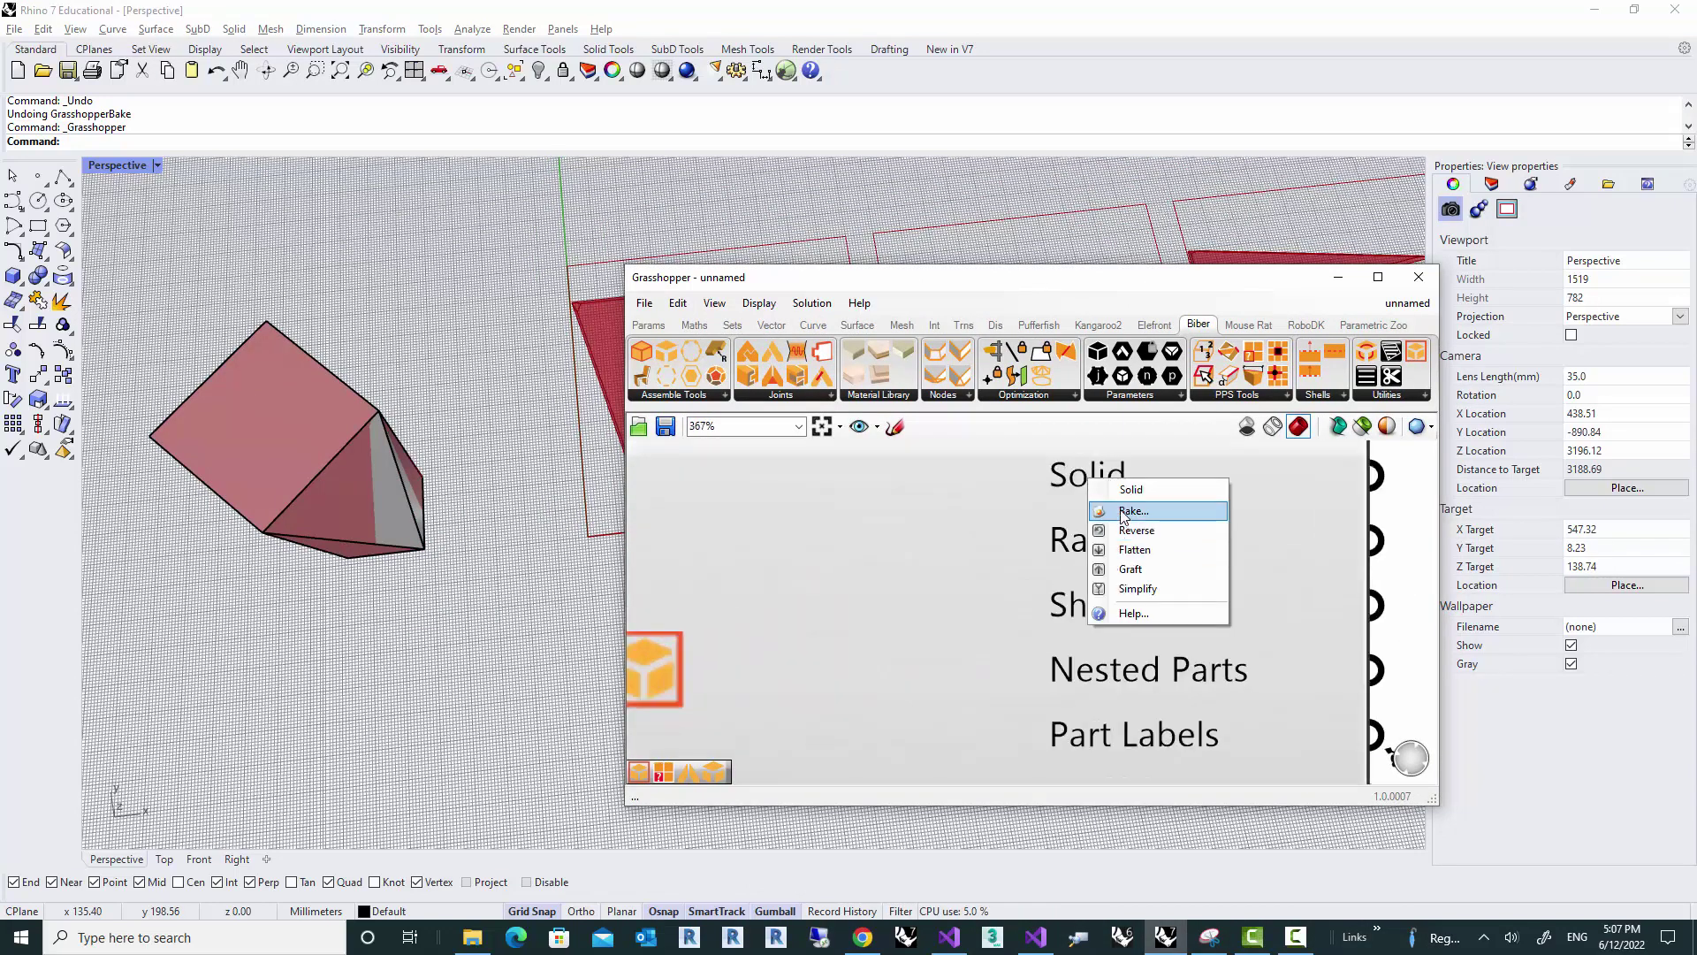
left_click(1123, 513)
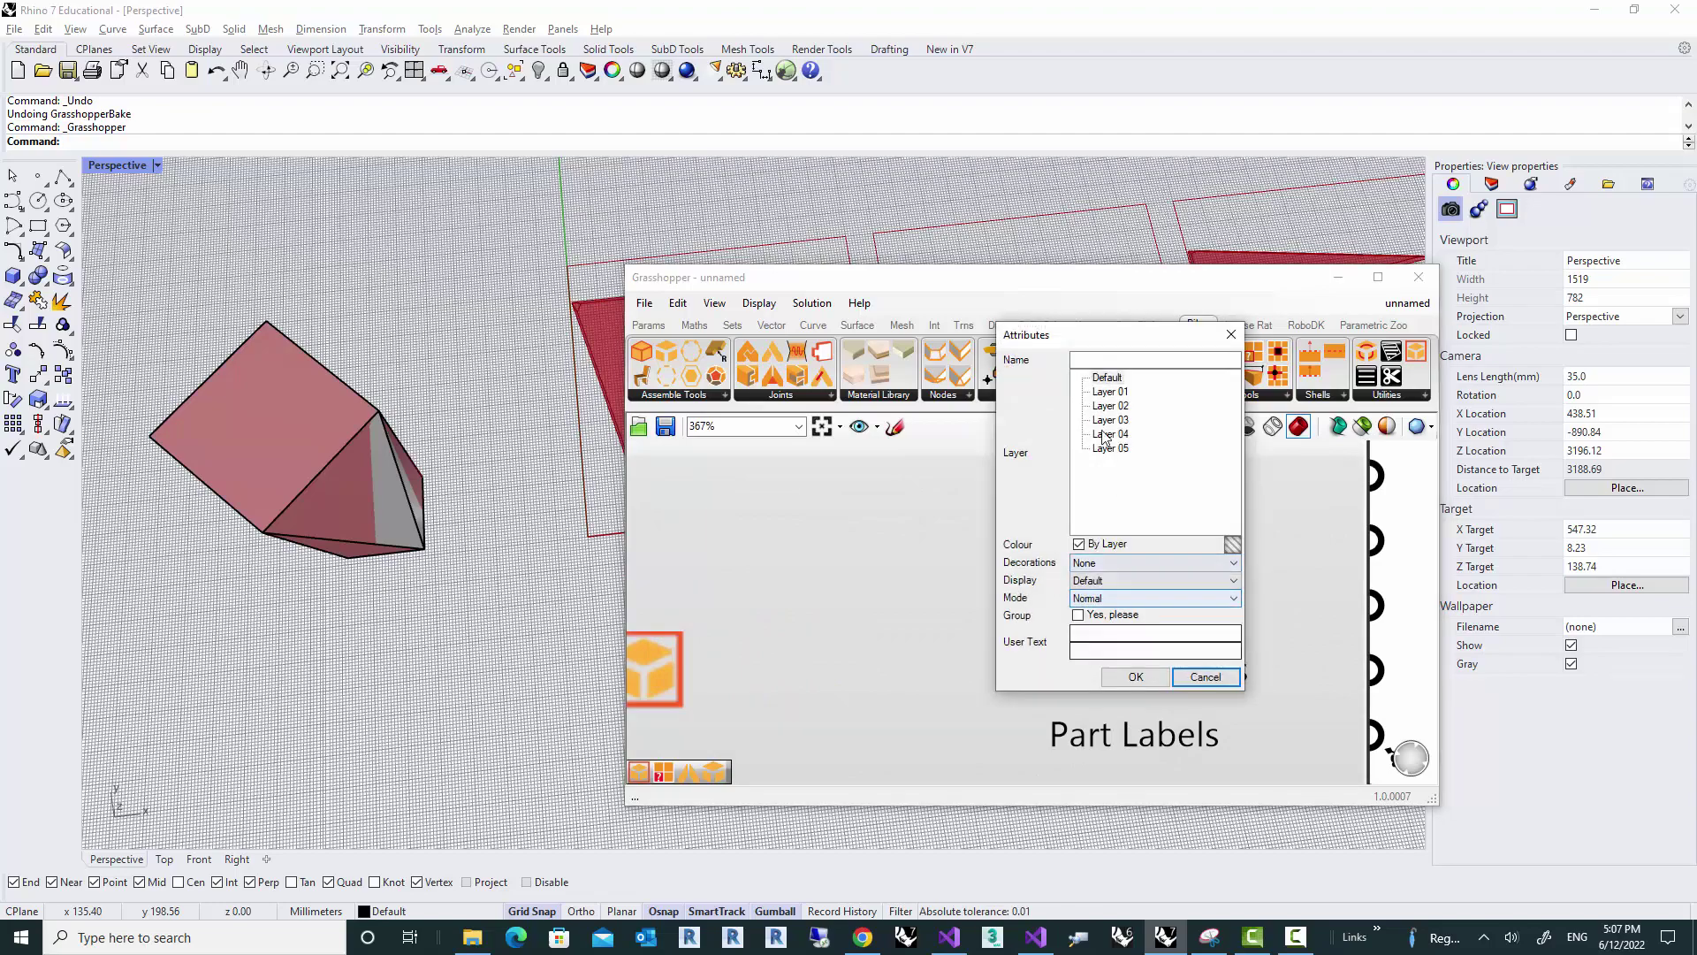
left_click(1111, 391)
left_click(1118, 680)
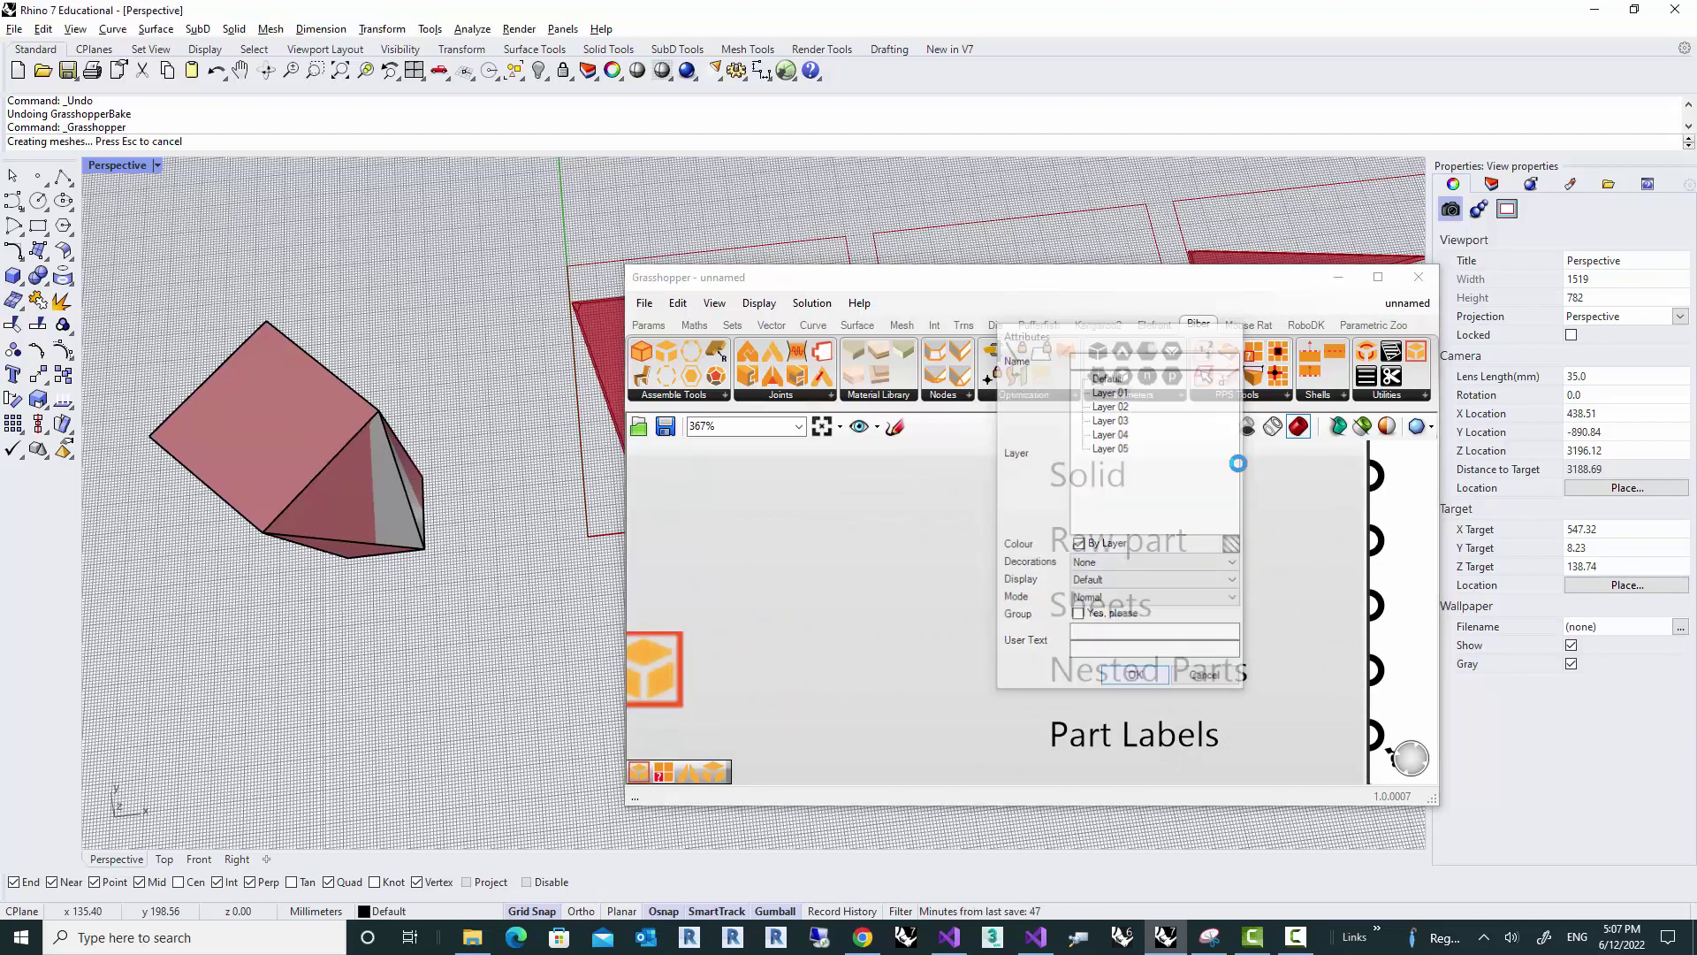
left_click(1419, 279)
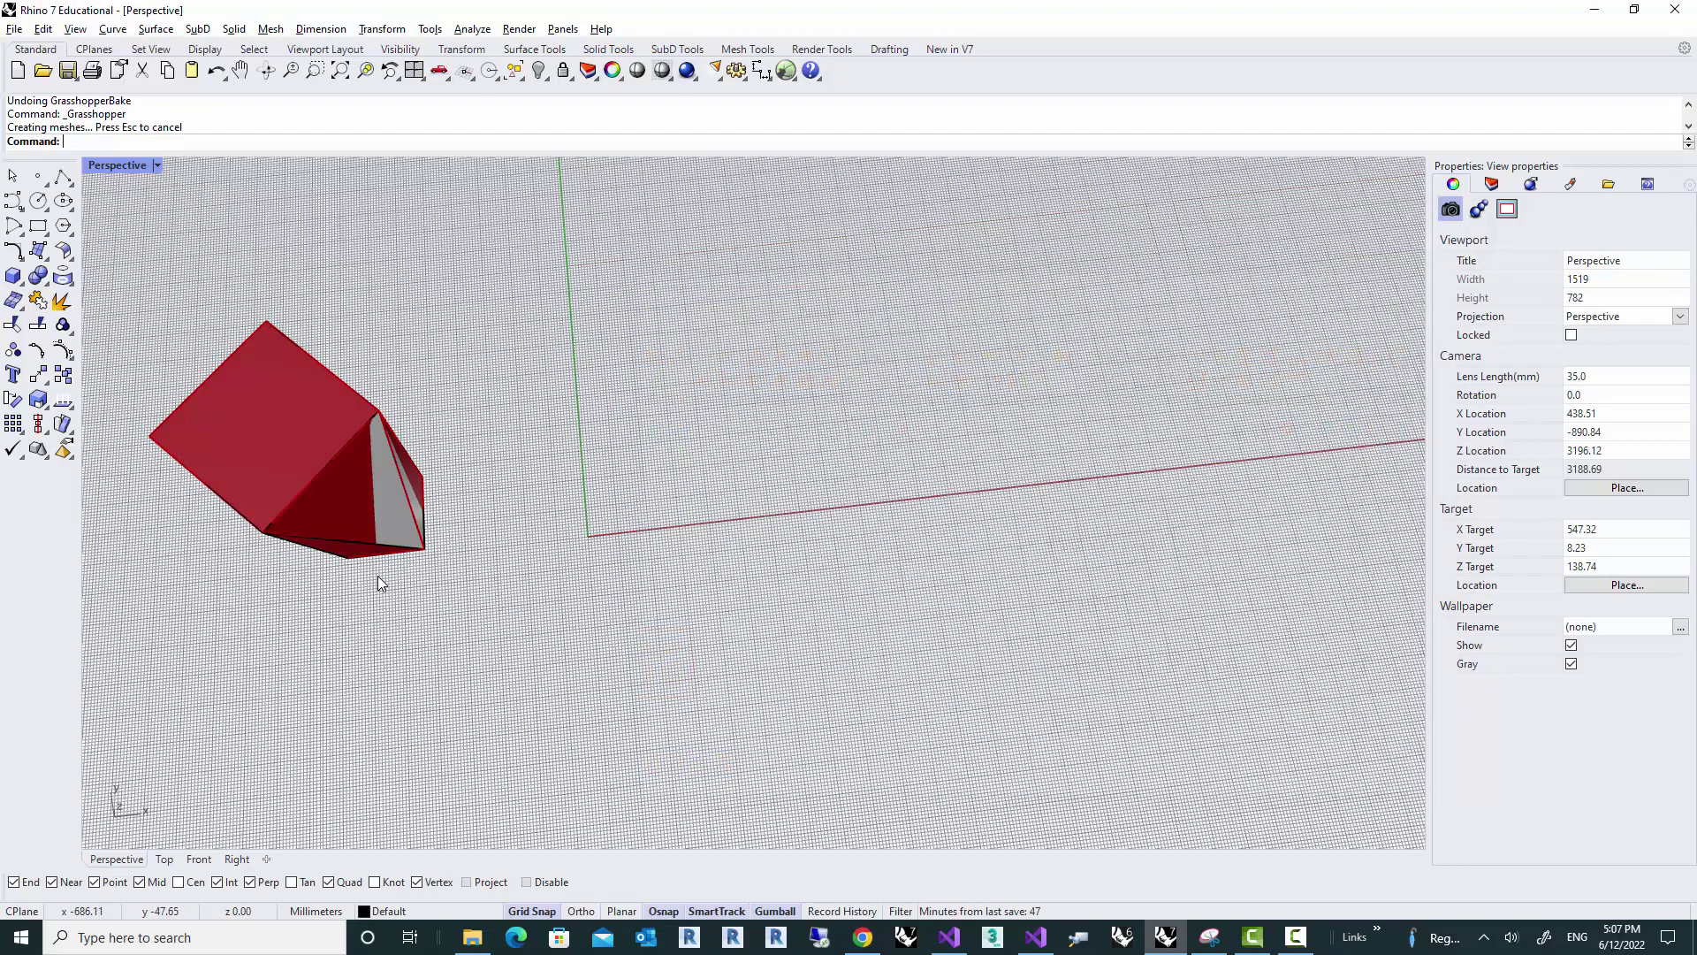
Step: Hide the original open mesh so only the baked solid panels are displayed
right_click_drag(379, 576, 403, 417)
left_click(412, 395)
left_click(474, 443)
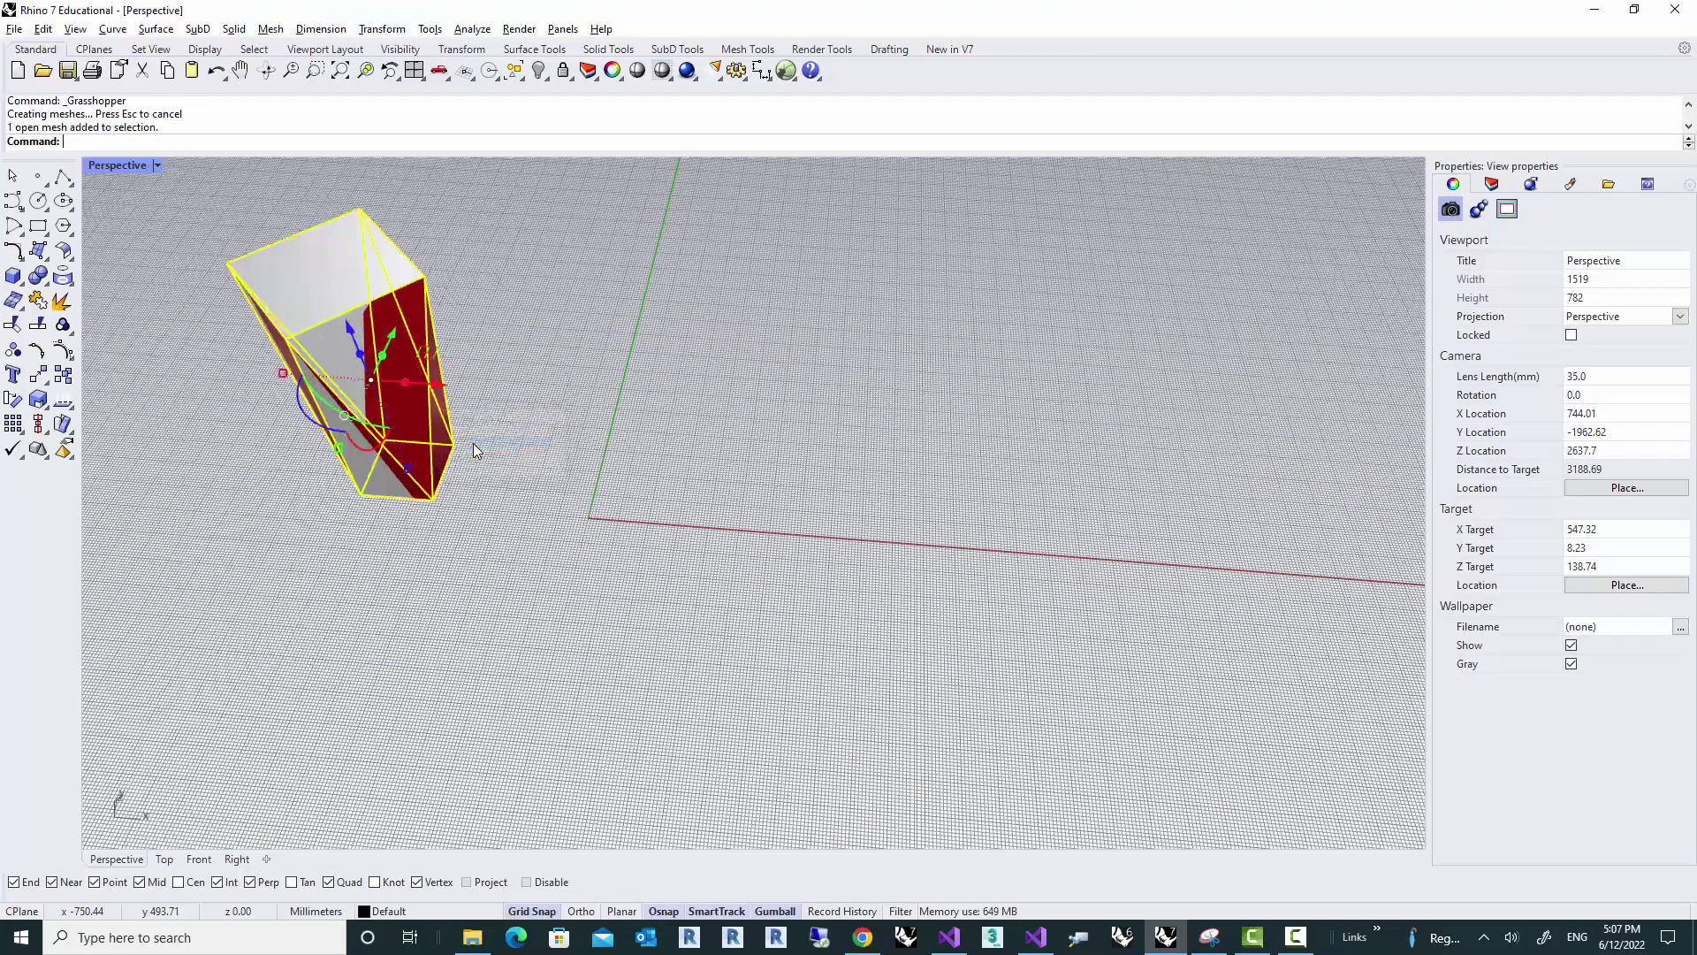
type("h")
key("Return")
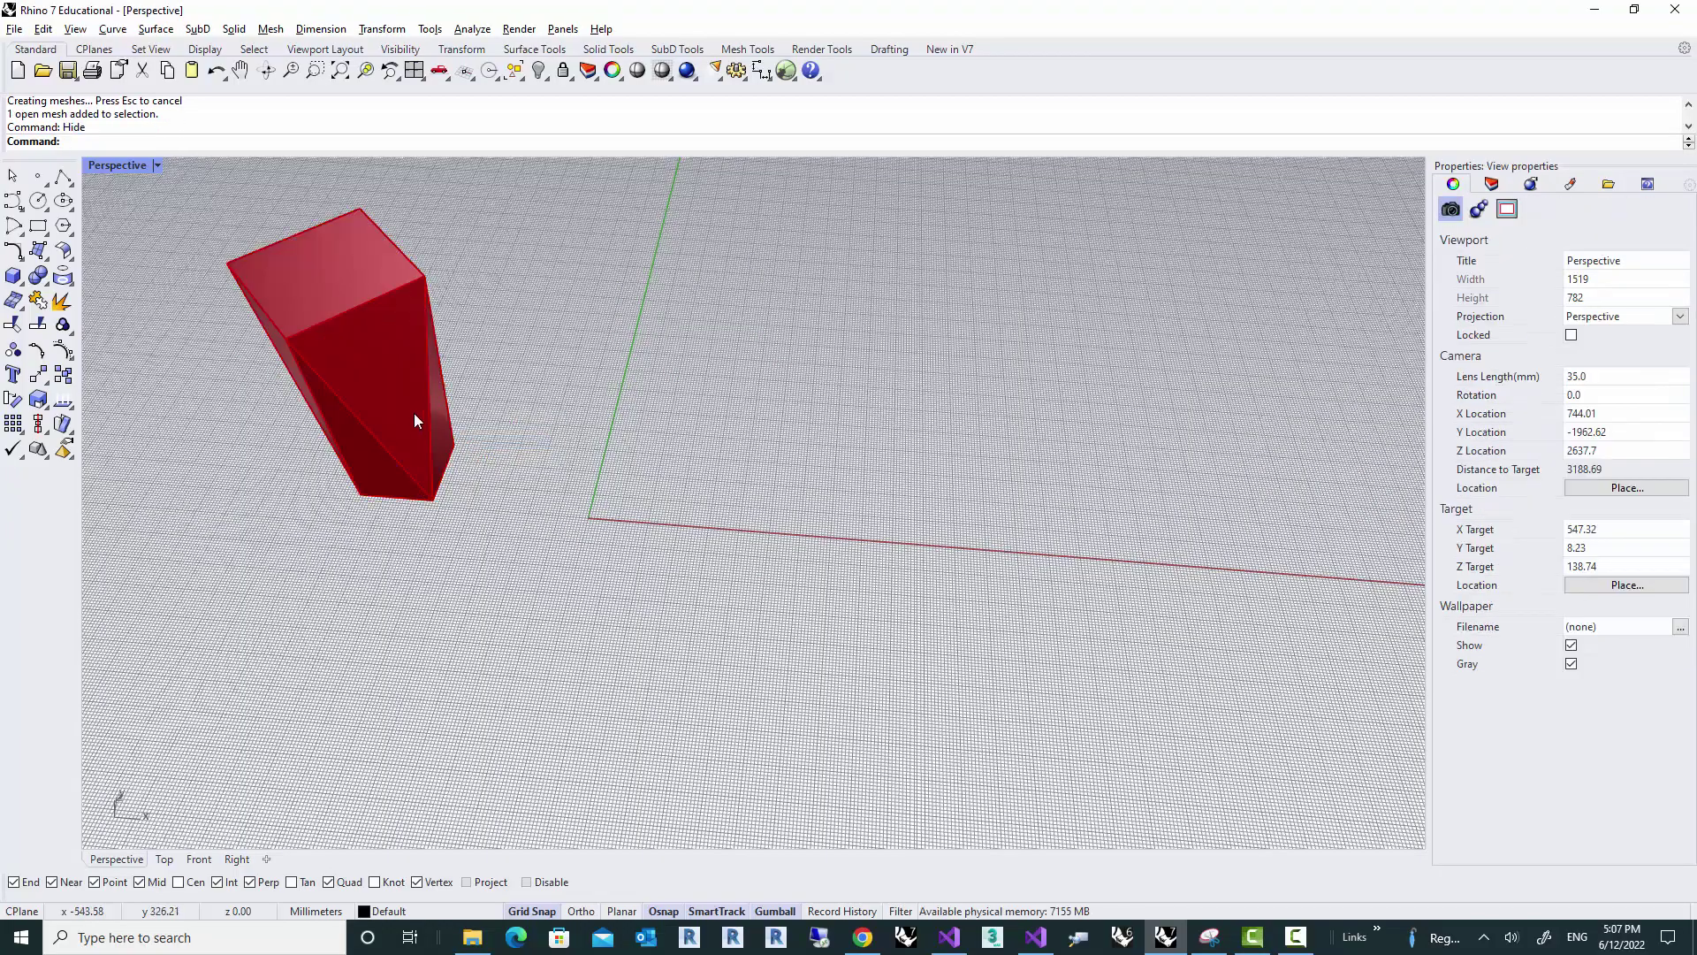
Step: Move two adjacent side panels together away from the baked assembly to expose their shared corner
right_click_drag(413, 412, 541, 405)
scroll(588, 426, "up", 8)
left_click(610, 402)
left_click(543, 390, "shift")
right_click_drag(681, 484, 571, 482)
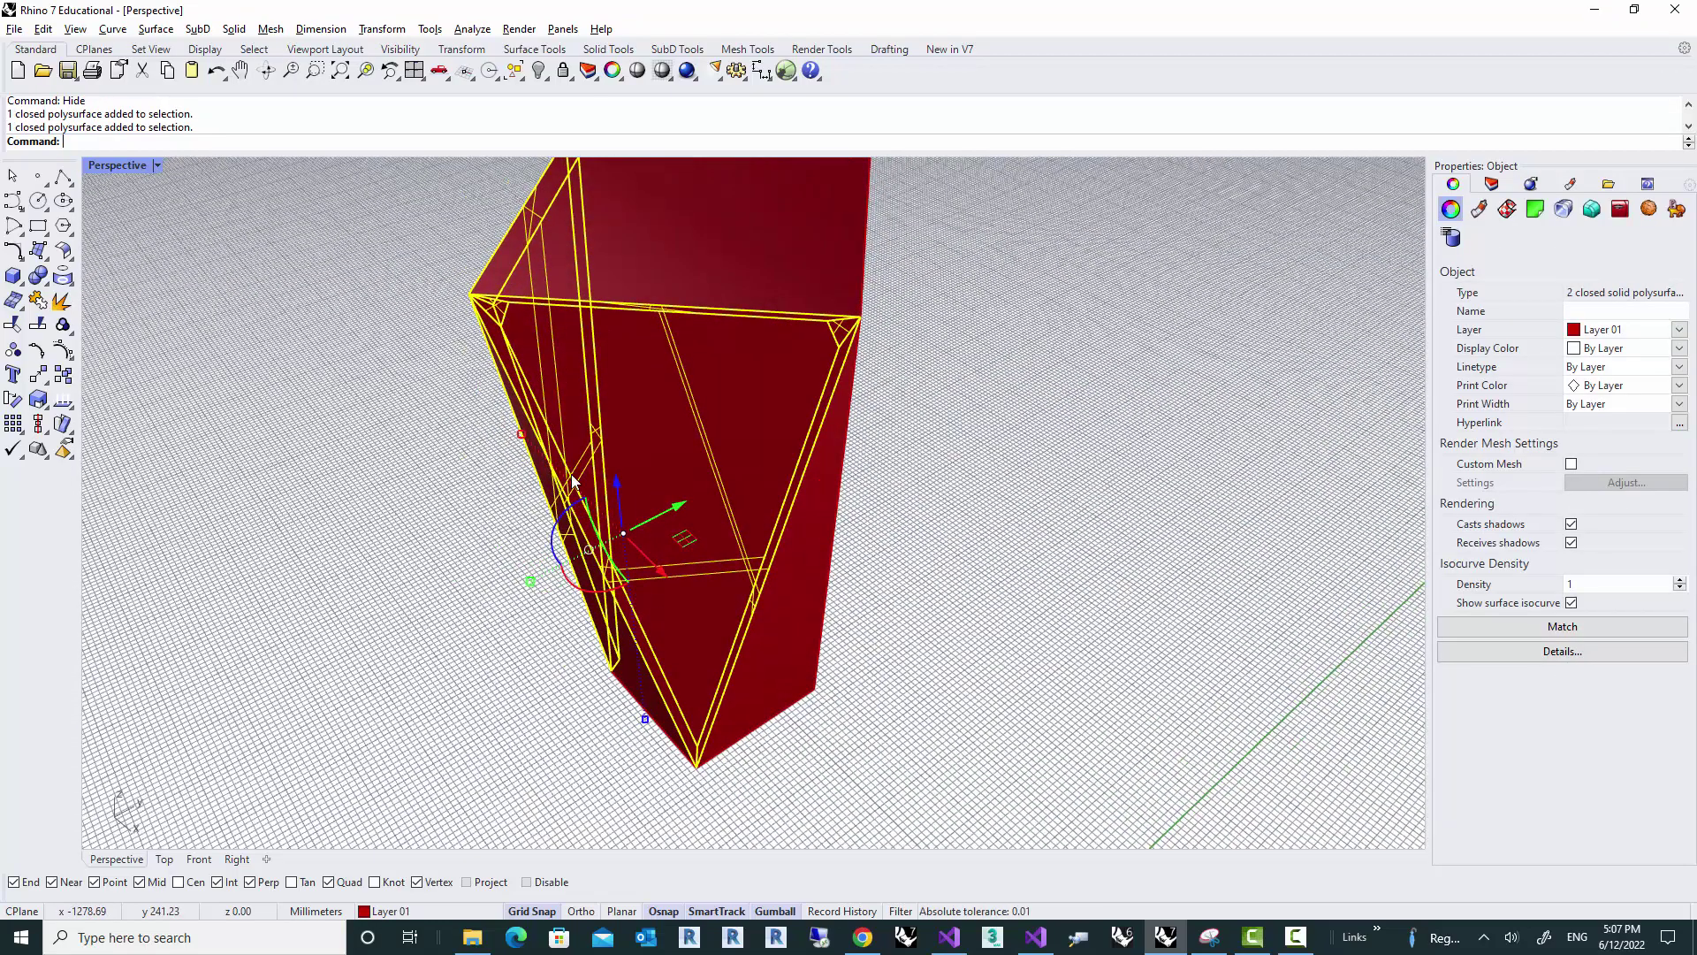
type("I")
key("BackSpace")
scroll(714, 534, "down", 5)
right_click_drag(713, 534, 704, 507)
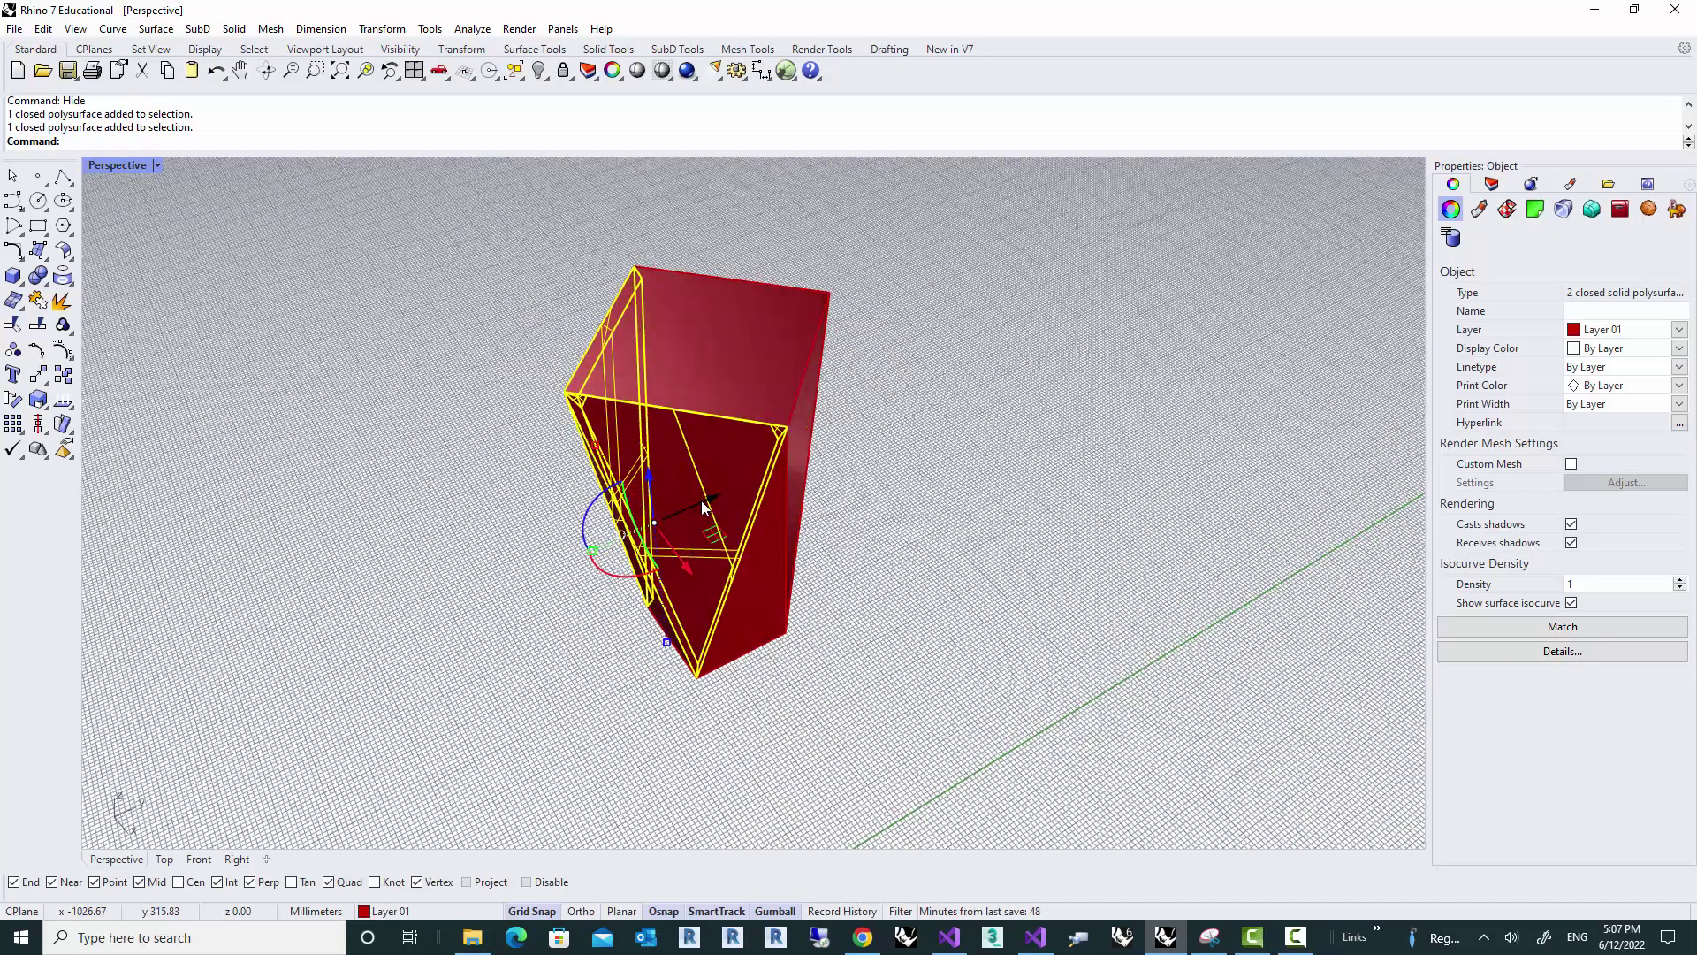
left_click_drag(702, 500, 440, 602)
key("Escape")
Step: Run BooleanIntersection on the two separated panels to check whether they overlap at their shared corner
right_click_drag(654, 515, 508, 531)
scroll(474, 242, "up", 2)
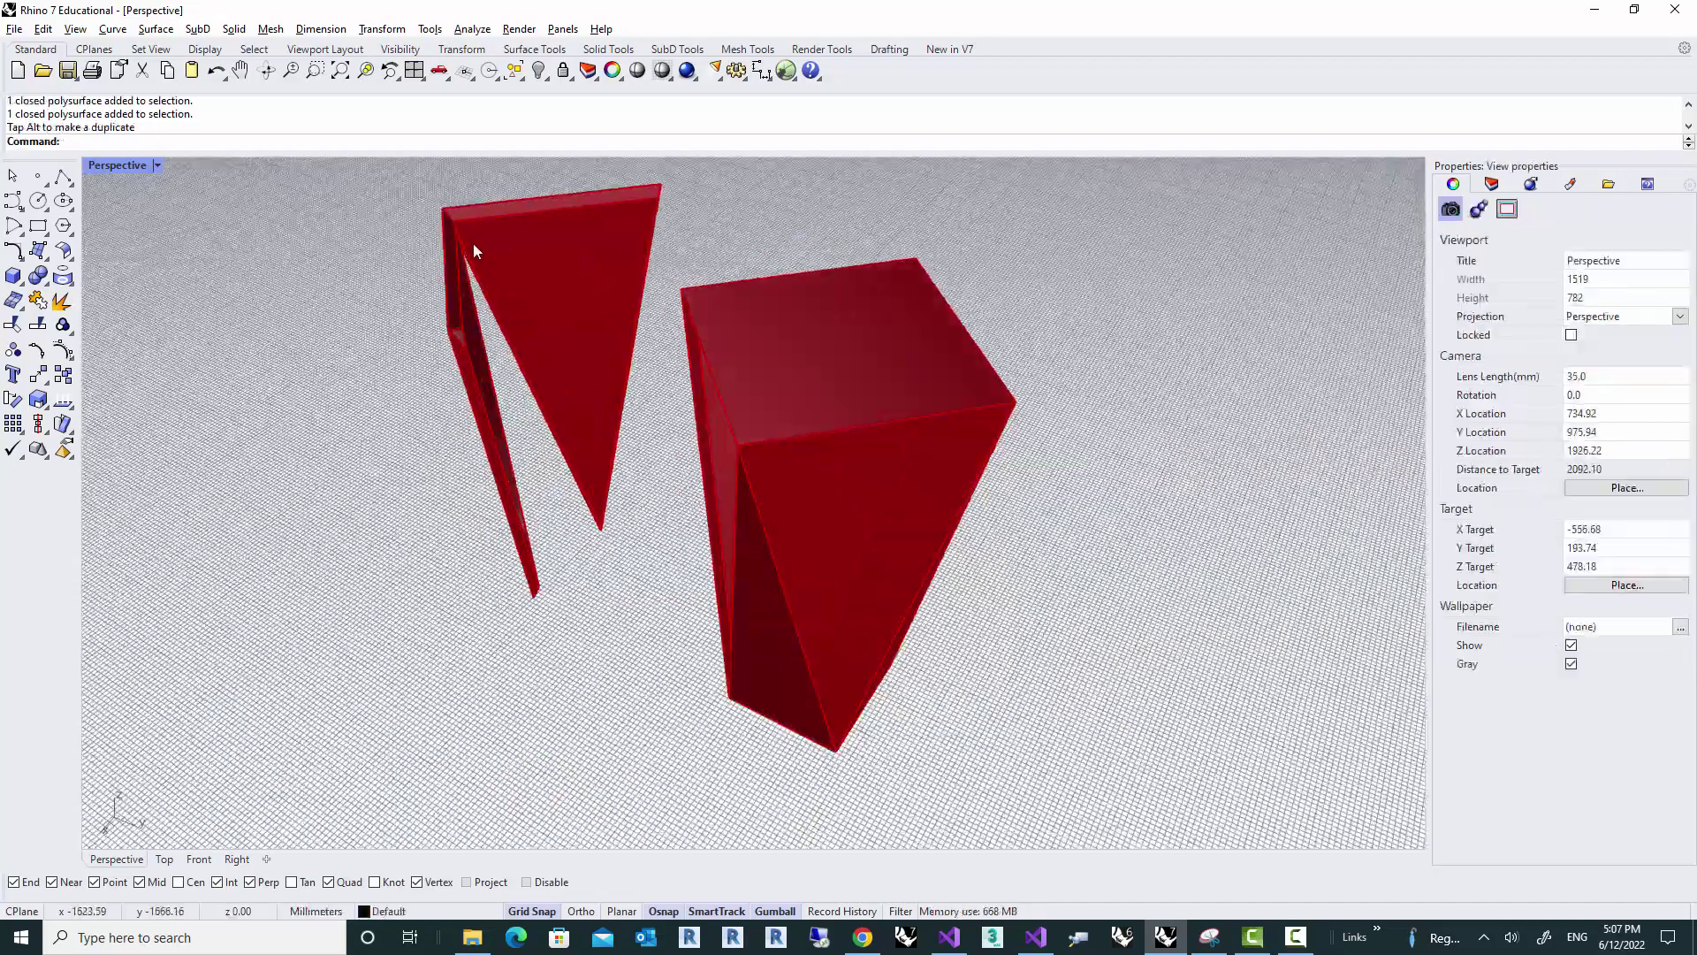
scroll(473, 242, "up", 5)
right_click_drag(474, 247, 583, 481)
scroll(635, 417, "up", 7)
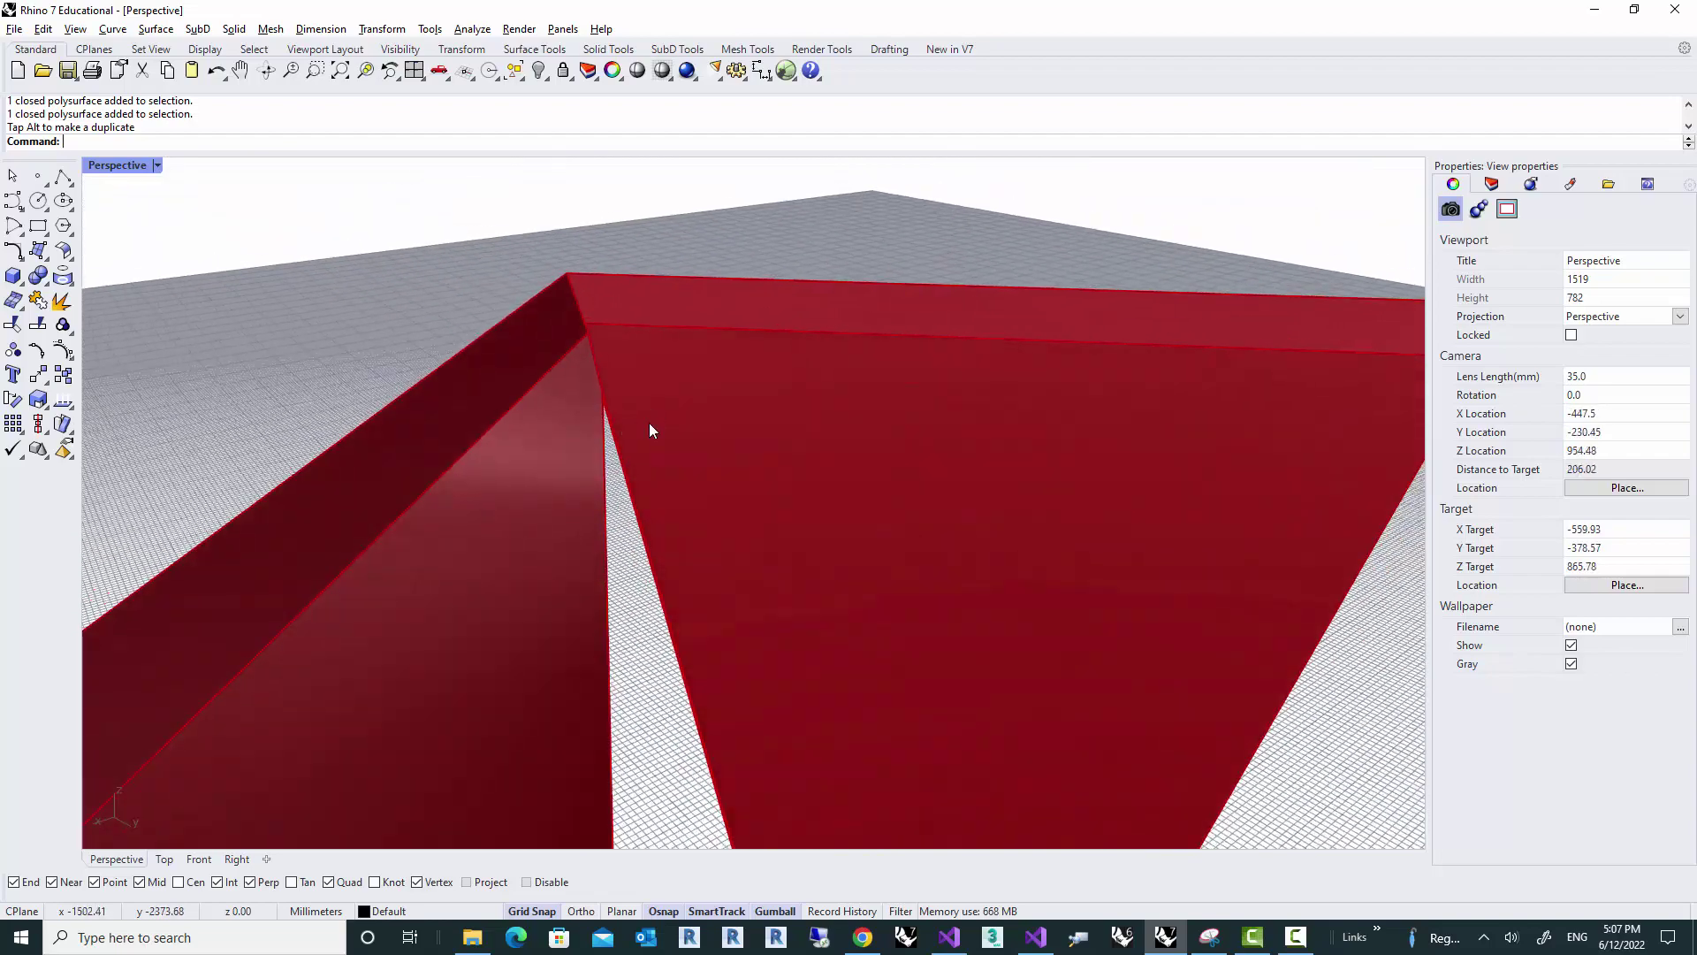
type("BooleanIntersection")
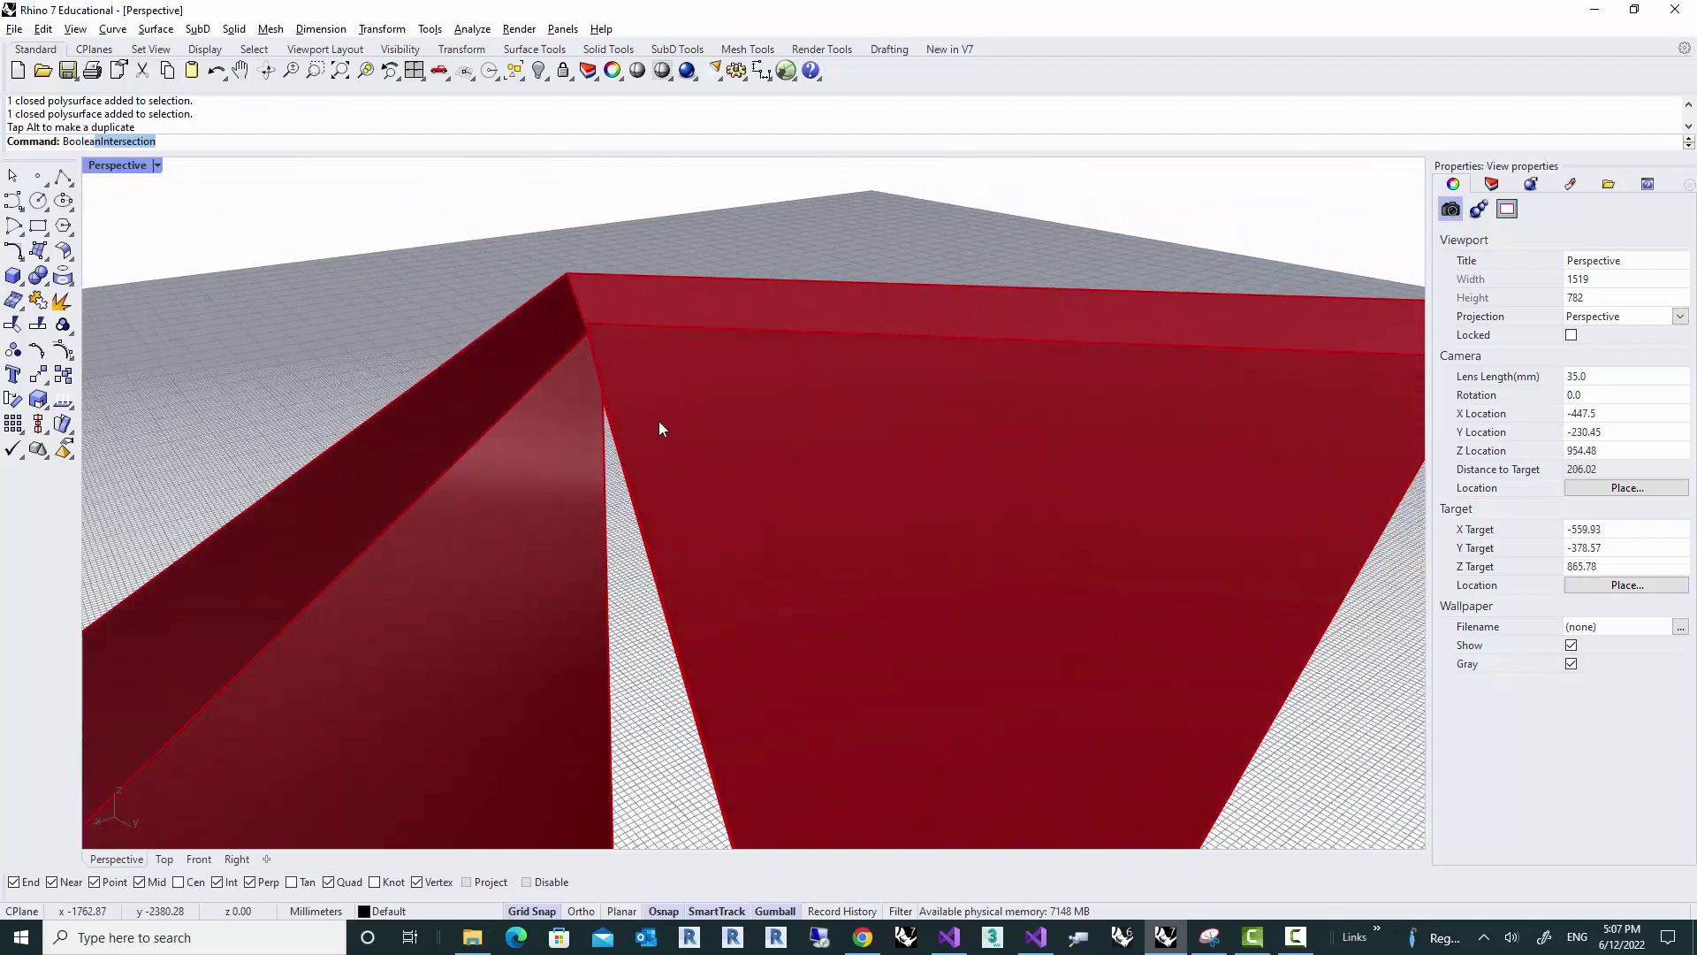
key("Return")
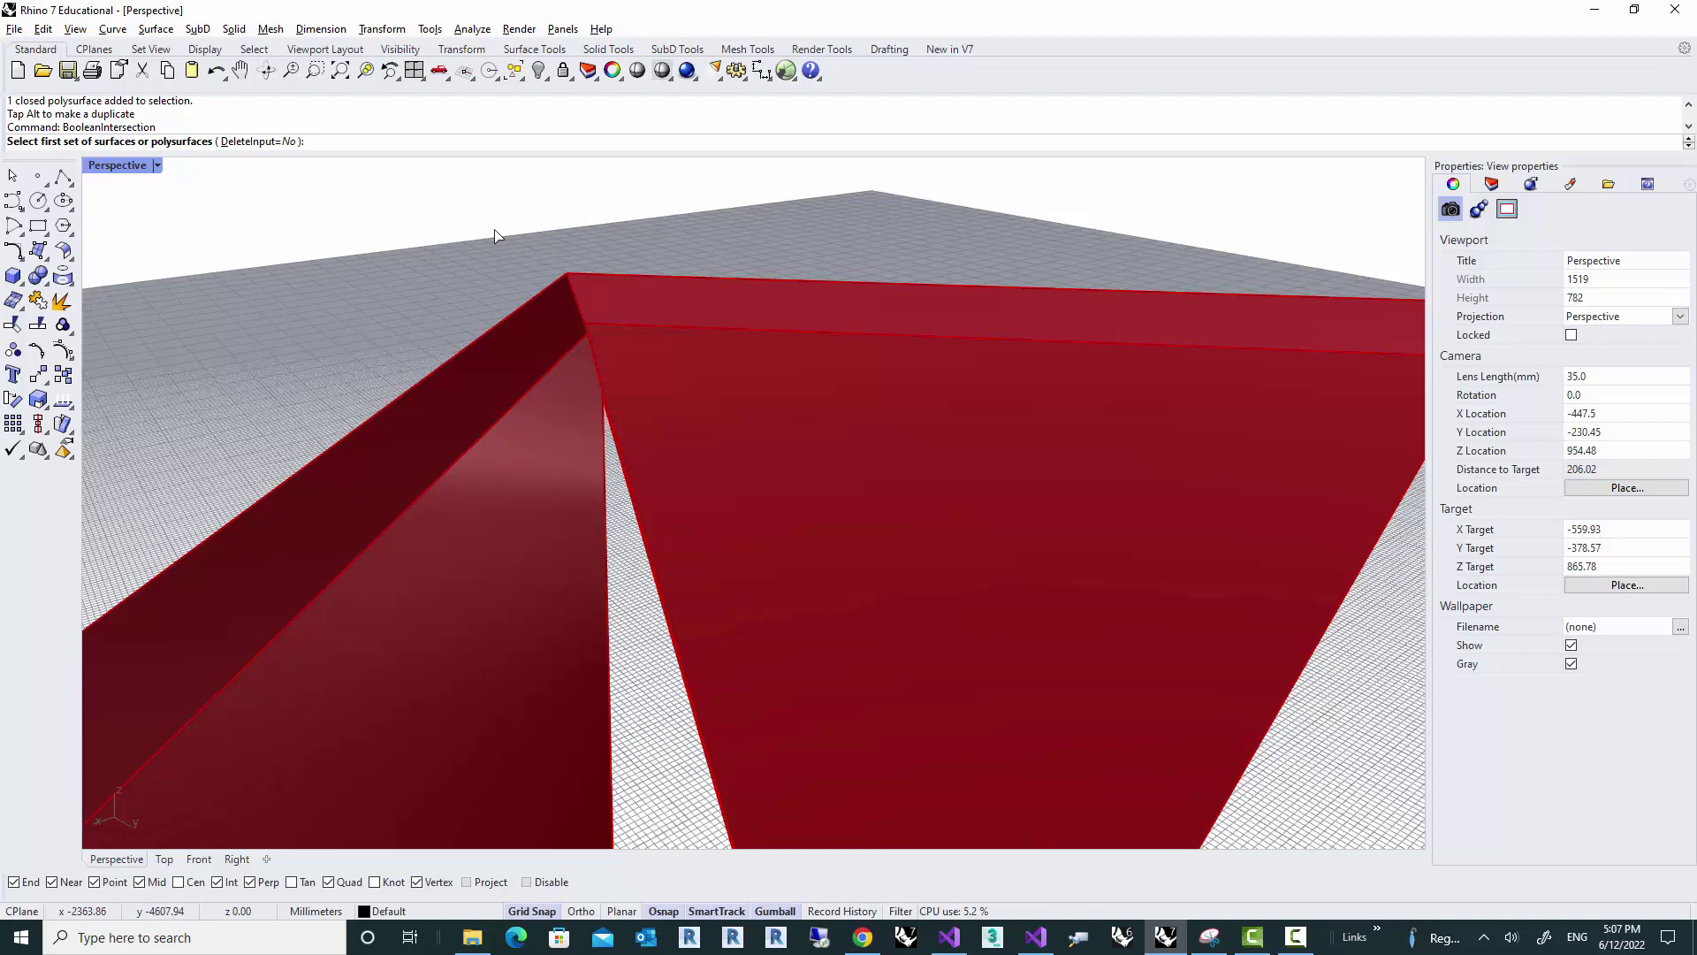
left_click(512, 379)
key("Return")
key("Return")
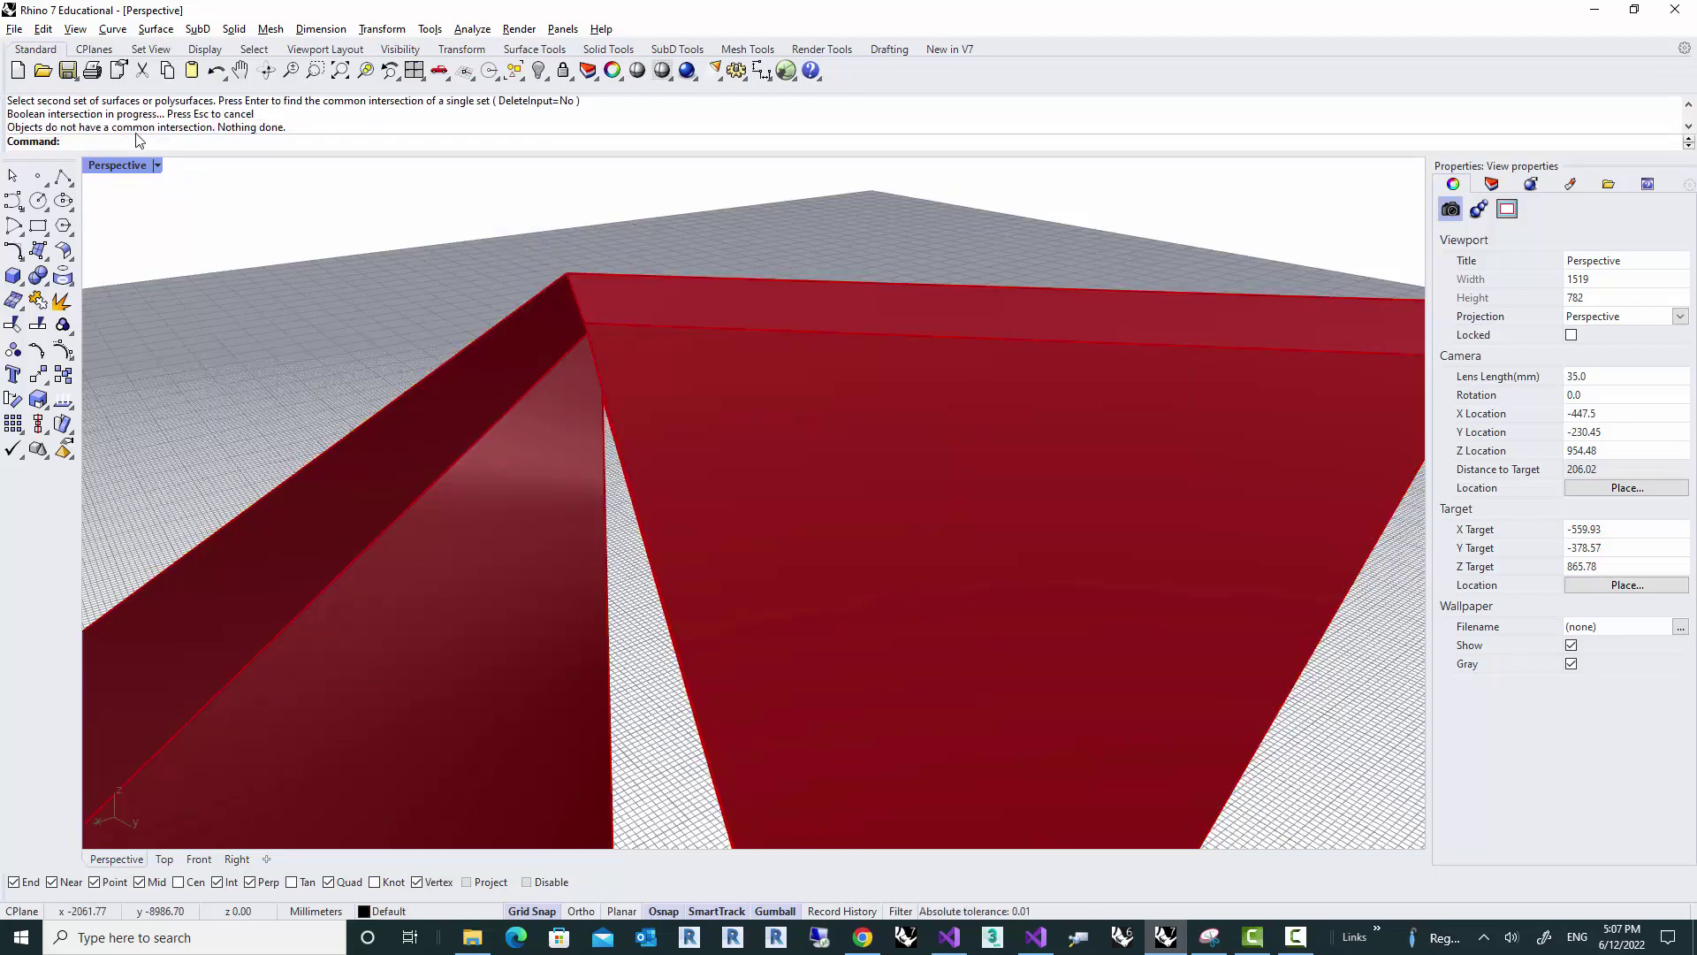
Step: Select the two side panels that meet at the assembly's bottom corner and examine their outlines
right_click_drag(618, 405, 898, 409)
scroll(661, 395, "down", 10)
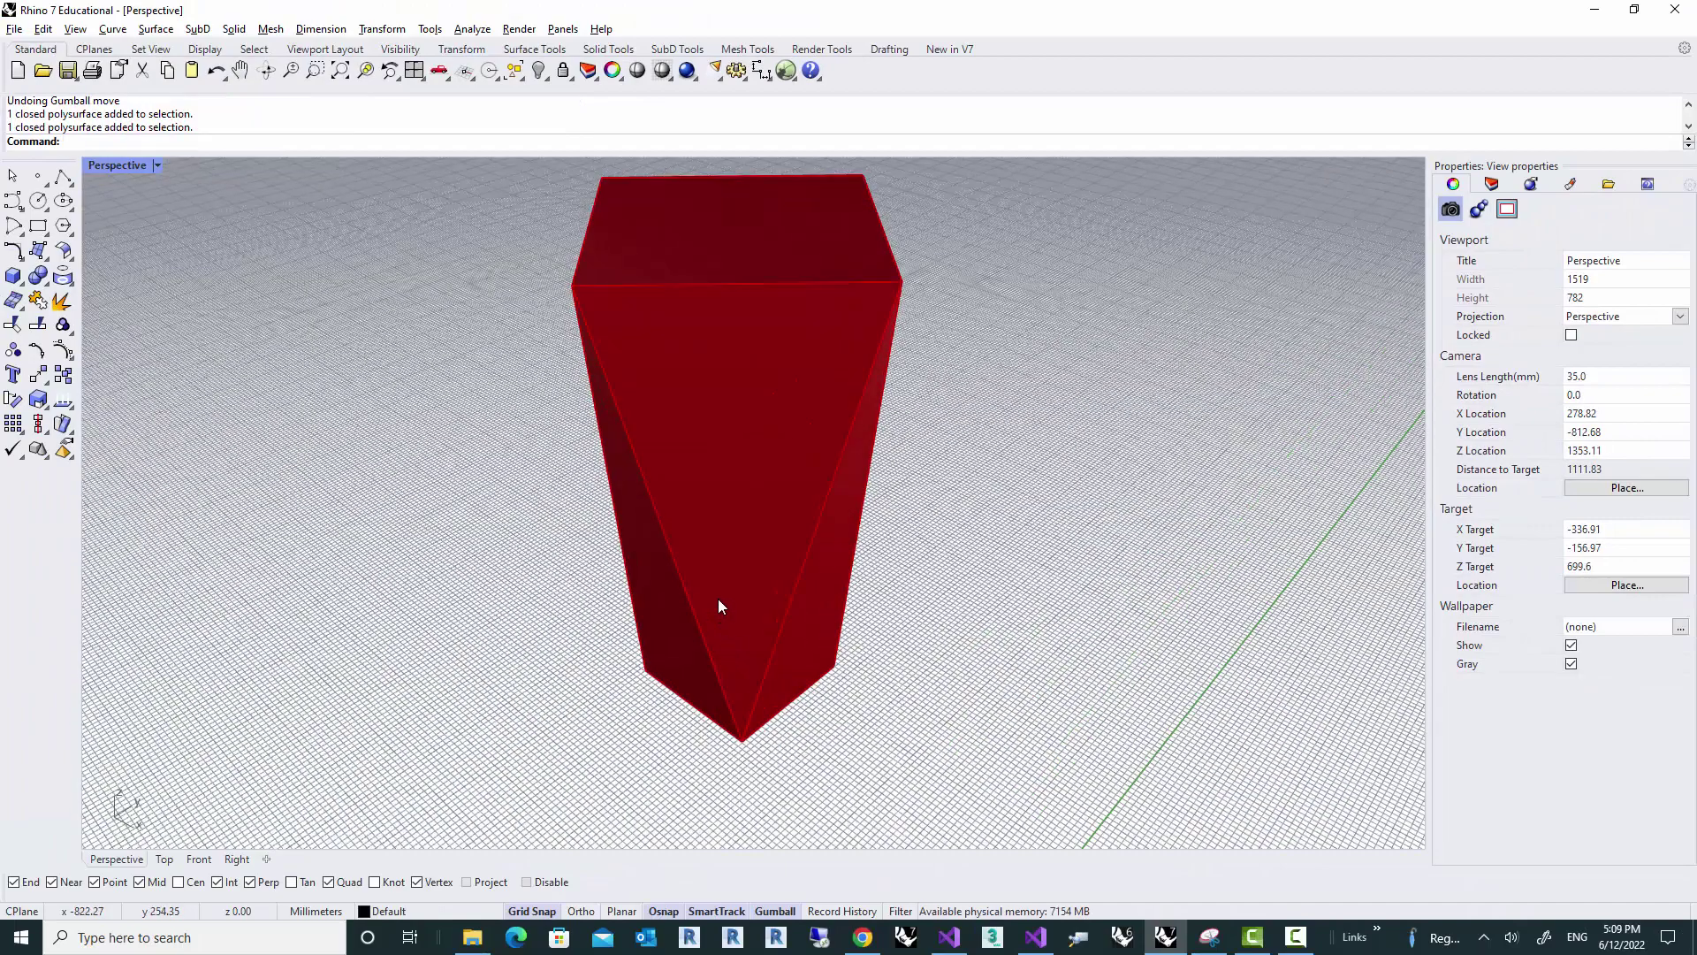
right_click_drag(720, 606, 834, 753)
left_click(835, 753)
left_click(677, 736, "shift")
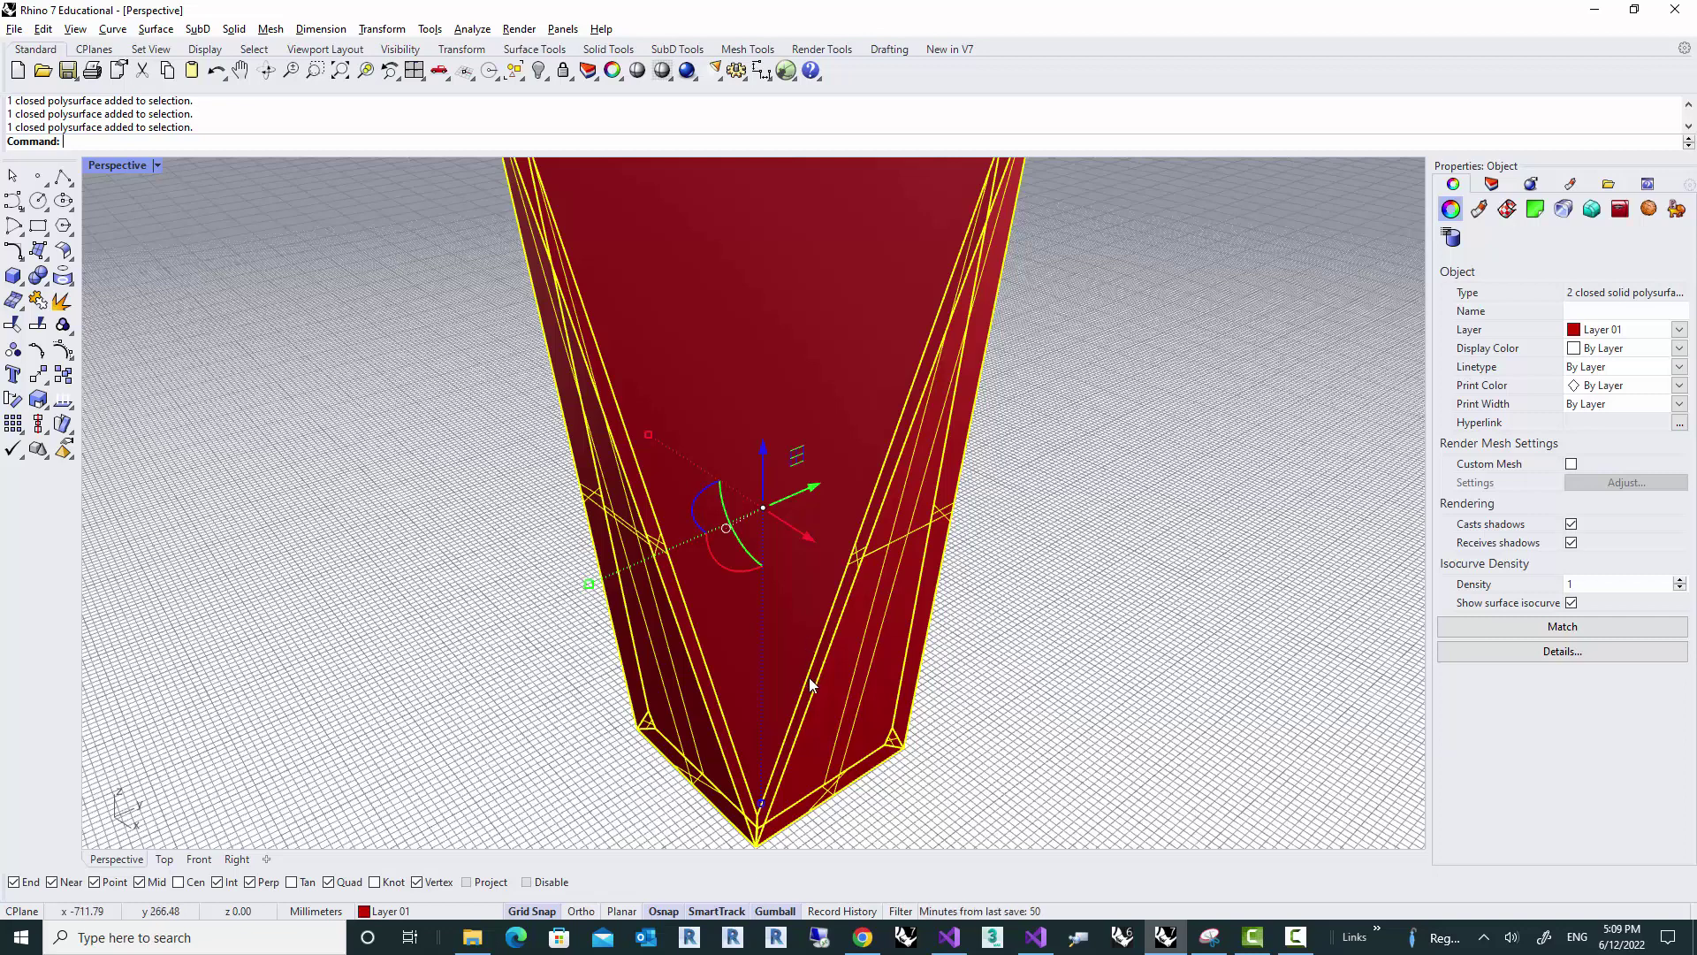
right_click_drag(837, 626, 840, 493, "shift")
scroll(783, 663, "up", 3)
left_click(854, 750)
left_click(835, 675)
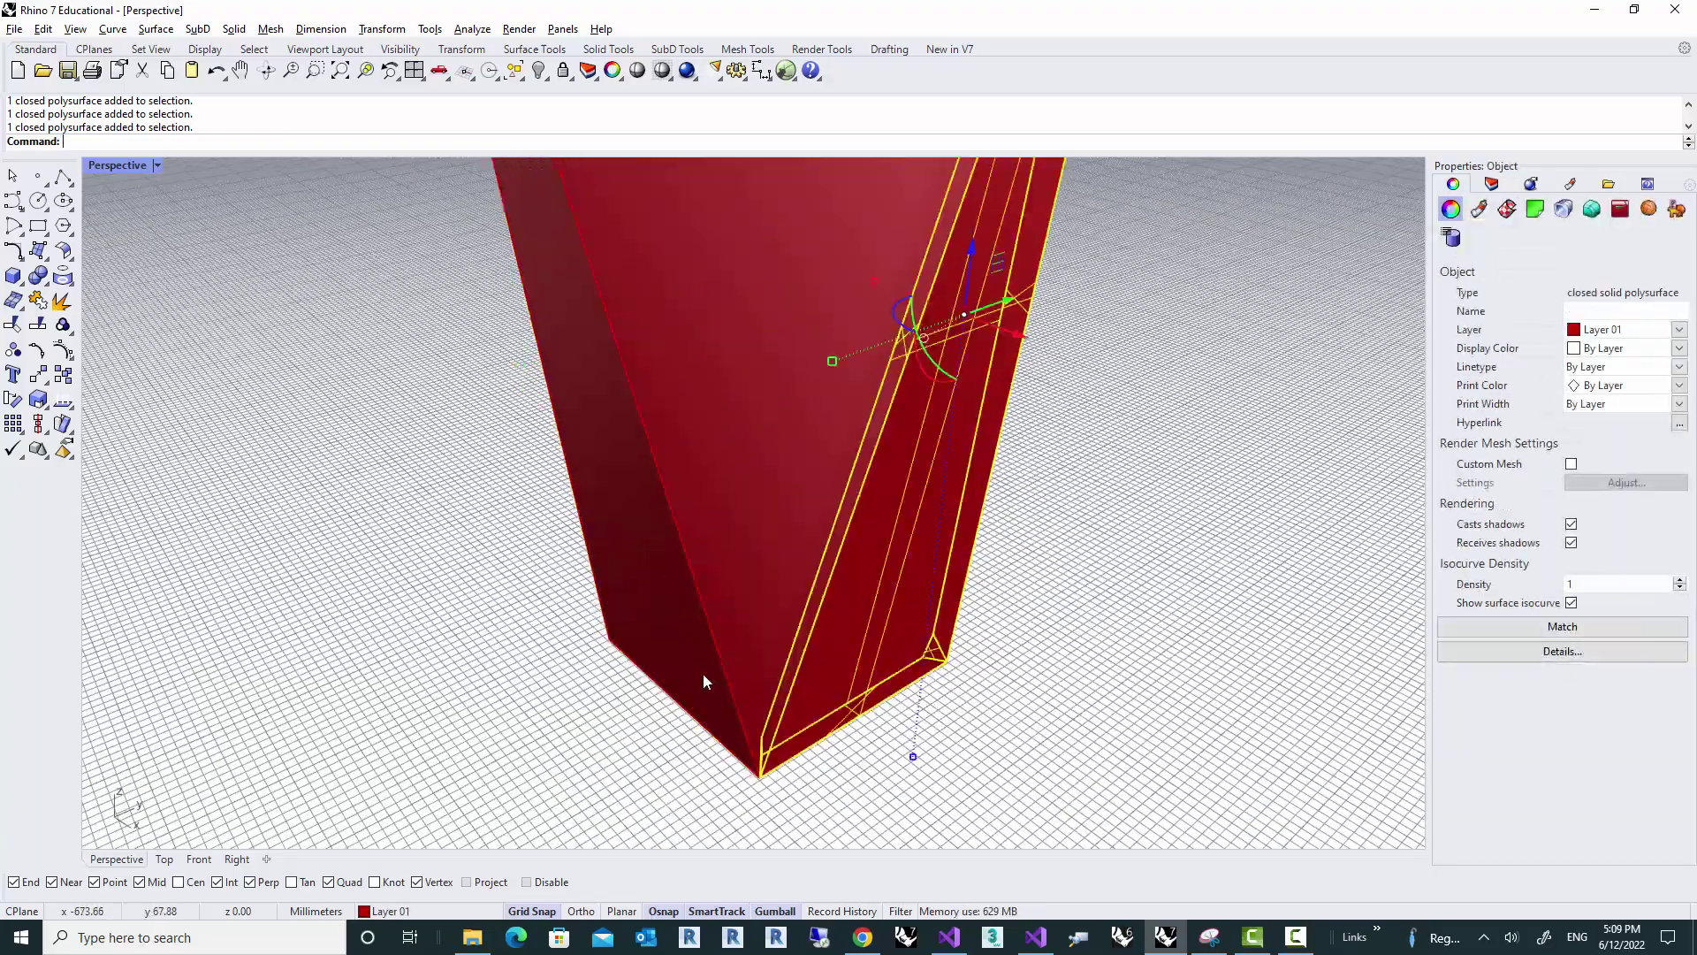
left_click(693, 670, "shift")
Step: Examine the bottom corner from underneath, checking the outlines of the panels that meet there
right_click_drag(888, 759, 678, 741)
scroll(678, 741, "down", 5)
right_click_drag(575, 751, 951, 748)
scroll(766, 777, "up", 4)
key("Escape")
left_click(955, 741)
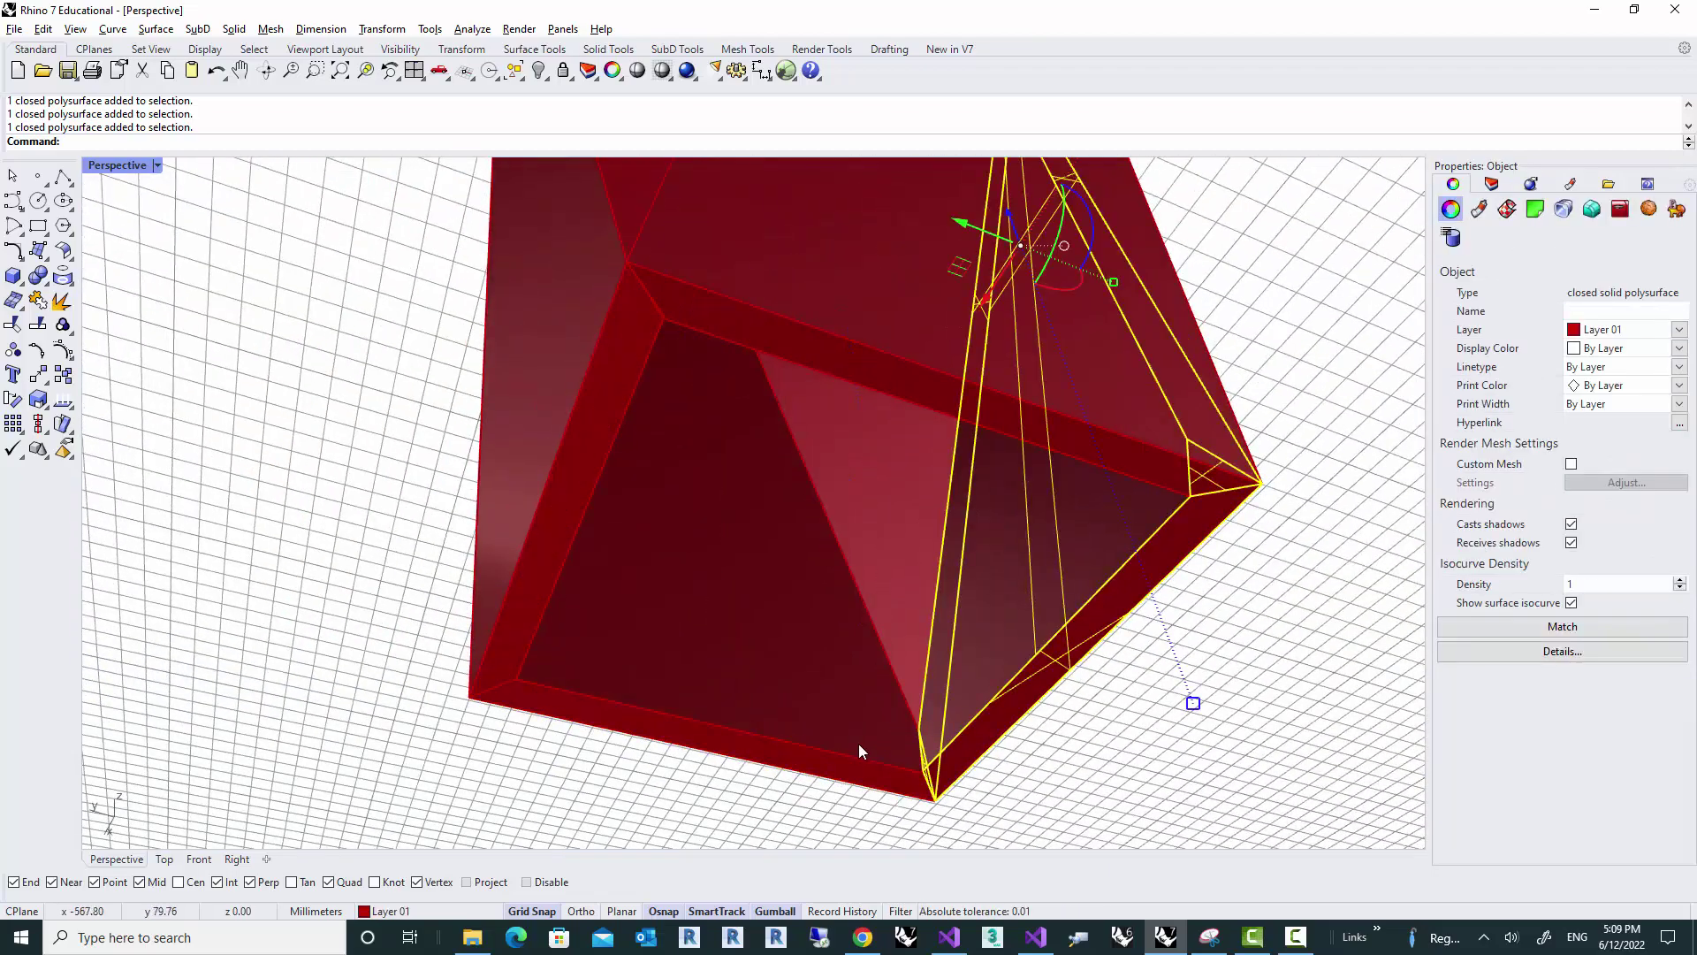
left_click(857, 744, "shift")
key("Escape")
Step: Move one side panel about 32 mm away from the bottom corner to expose its trimmed end
left_click(937, 771)
scroll(919, 775, "up", 4)
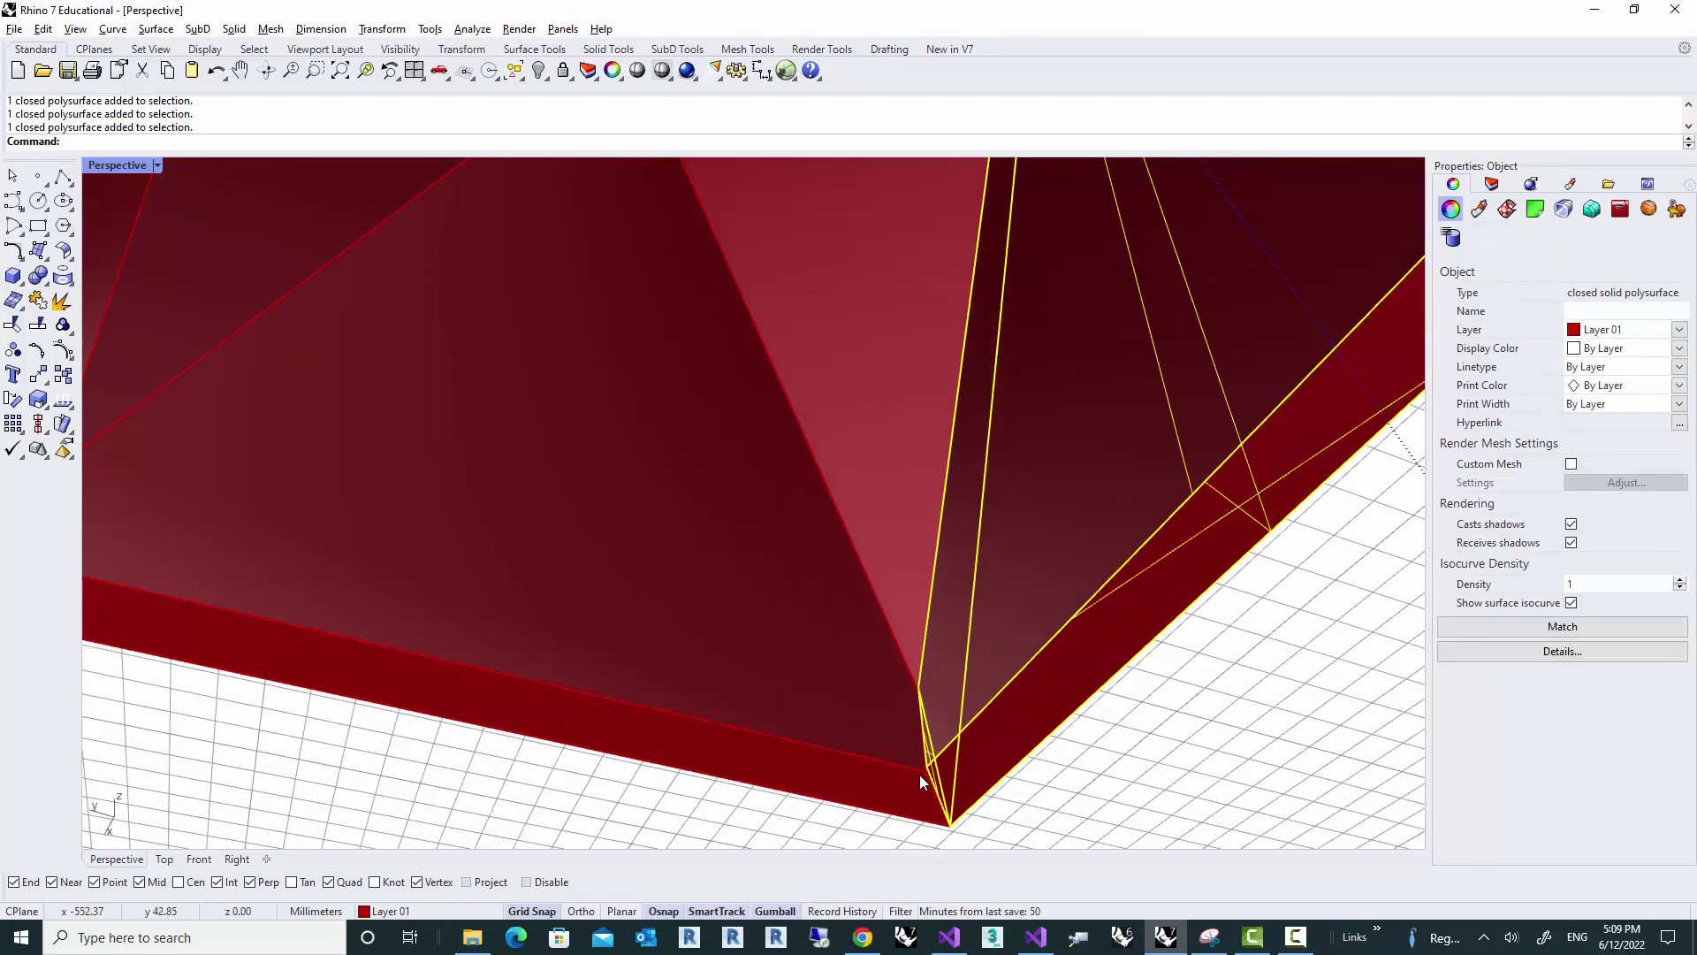
left_click_drag(1036, 710, 1104, 705)
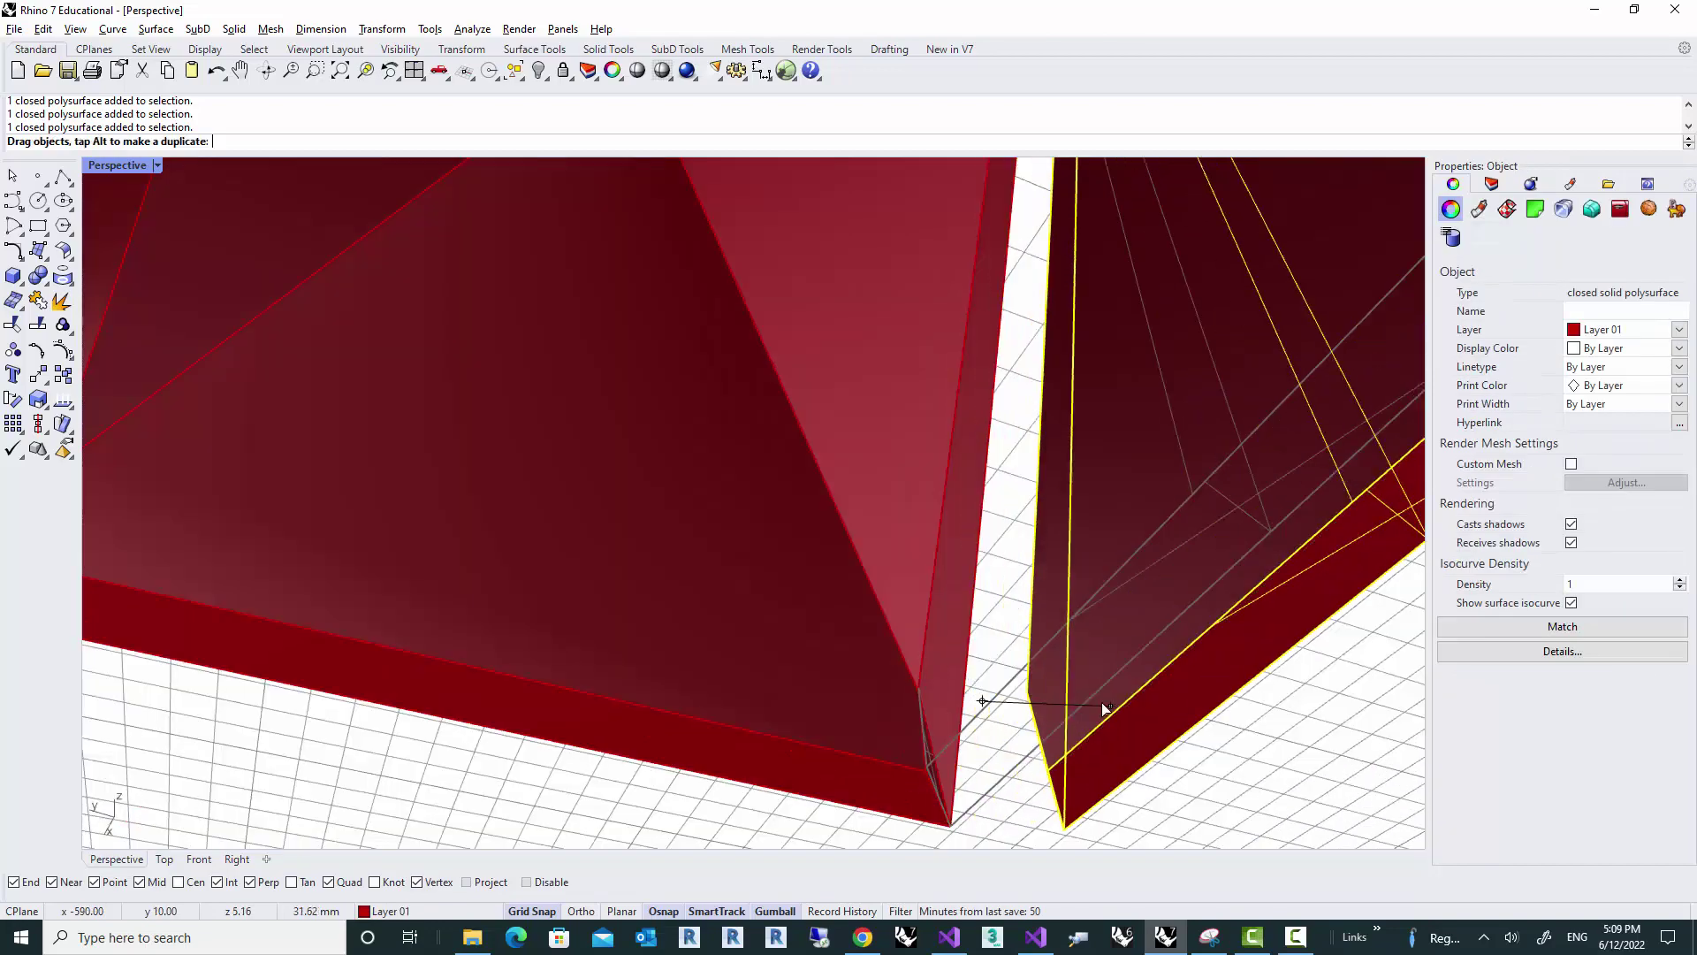
key("Escape")
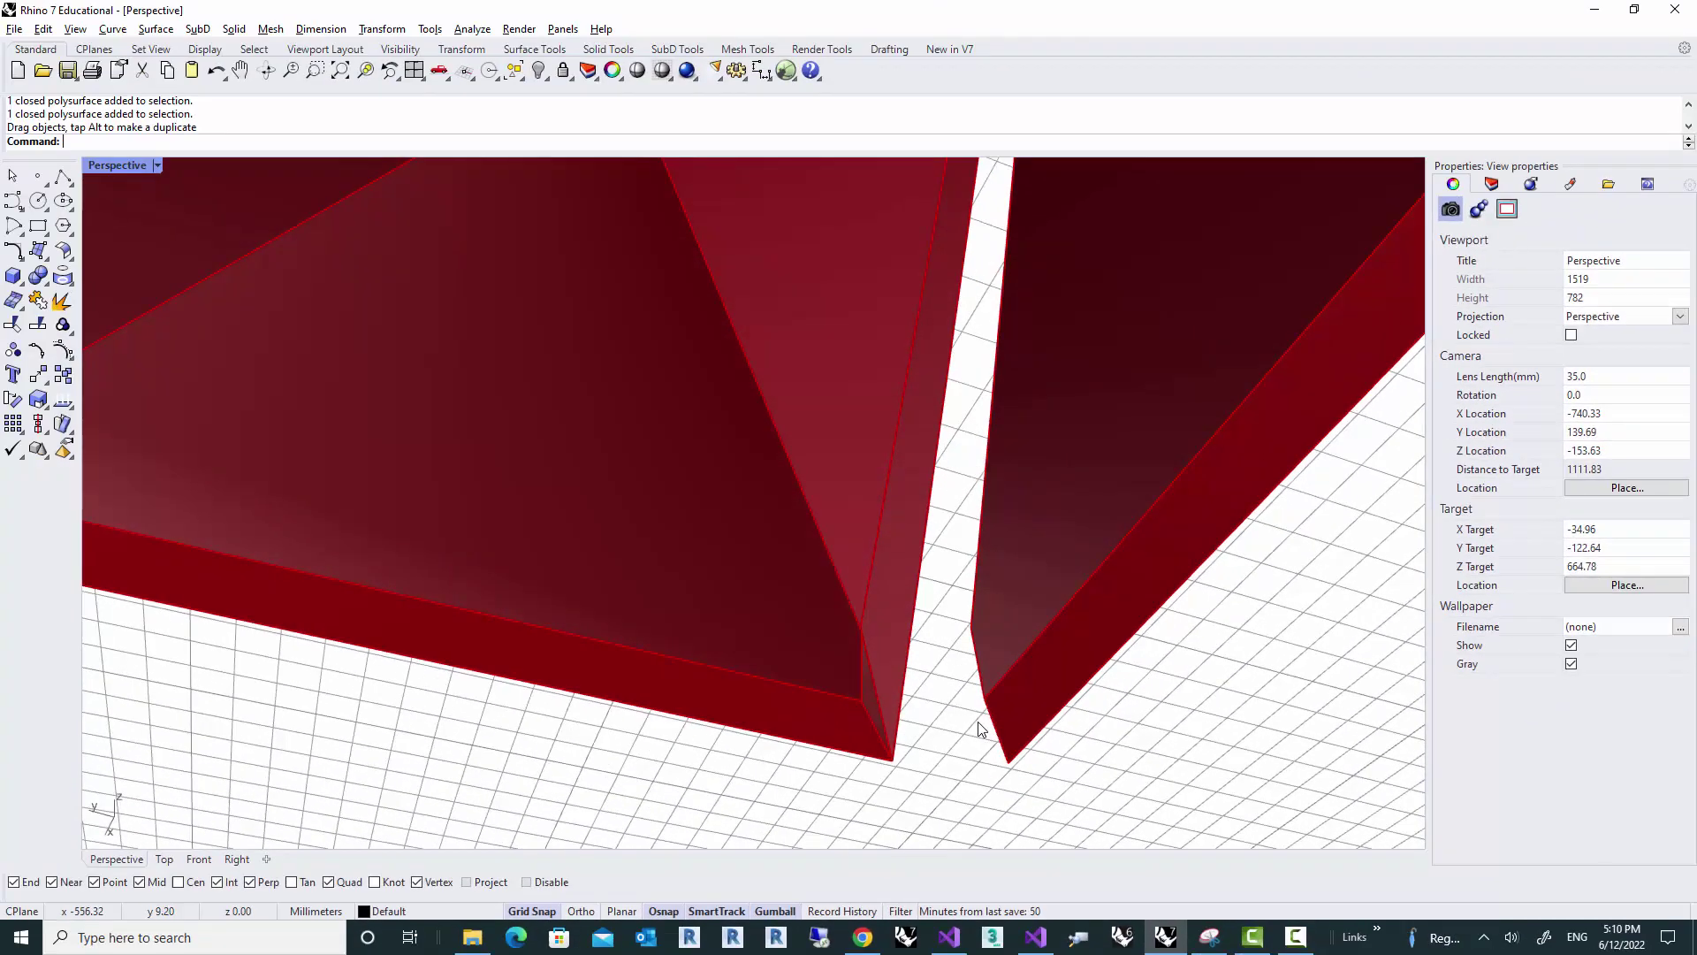
Step: Examine the gap and trimmed ends at the separated corner from below and from outside the assembly
right_click_drag(932, 705, 891, 681)
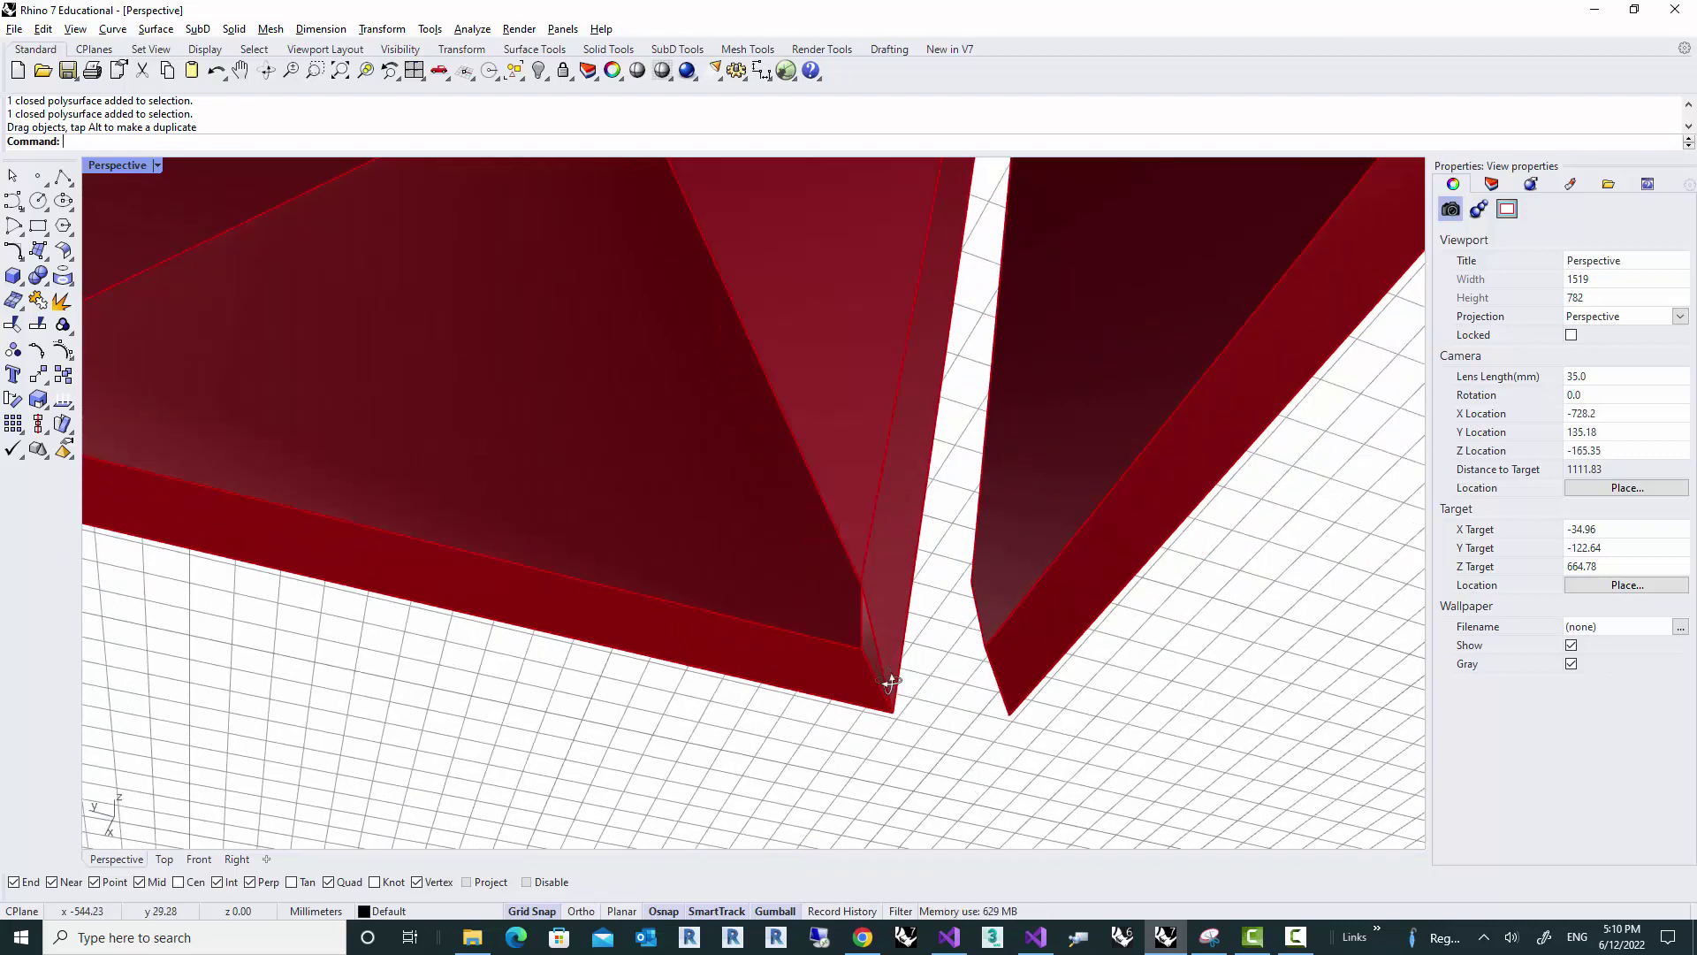
scroll(880, 668, "down", 6)
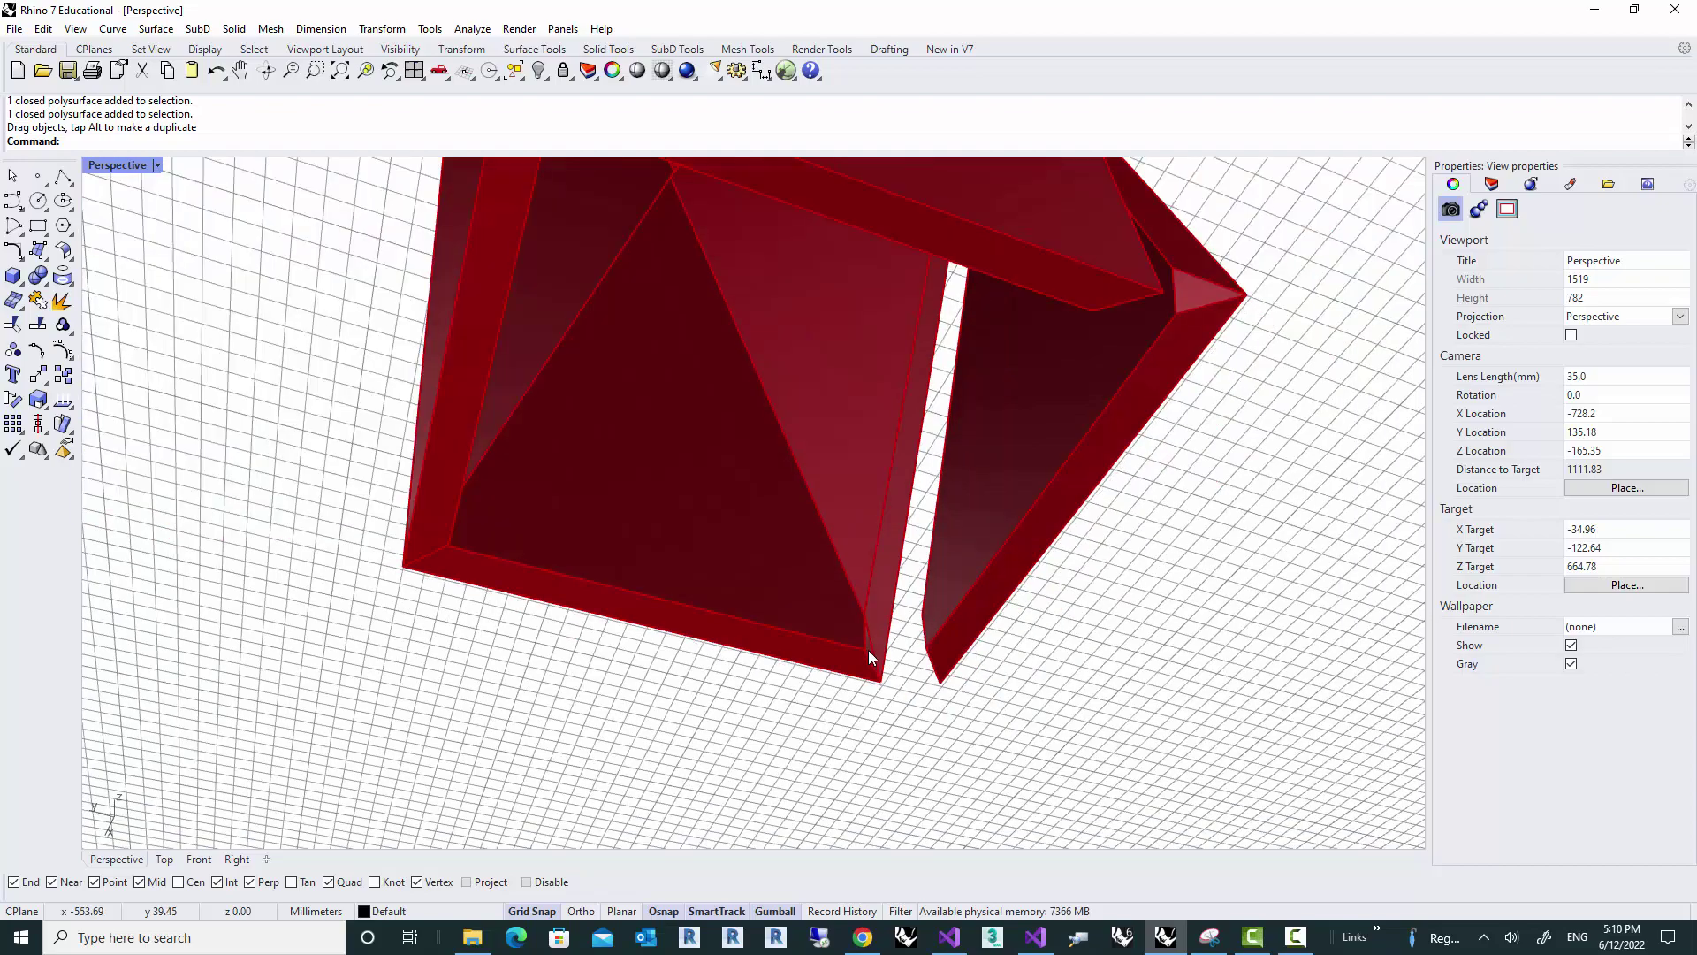
right_click_drag(826, 626, 522, 734)
right_click_drag(654, 583, 635, 639)
scroll(578, 585, "up", 6)
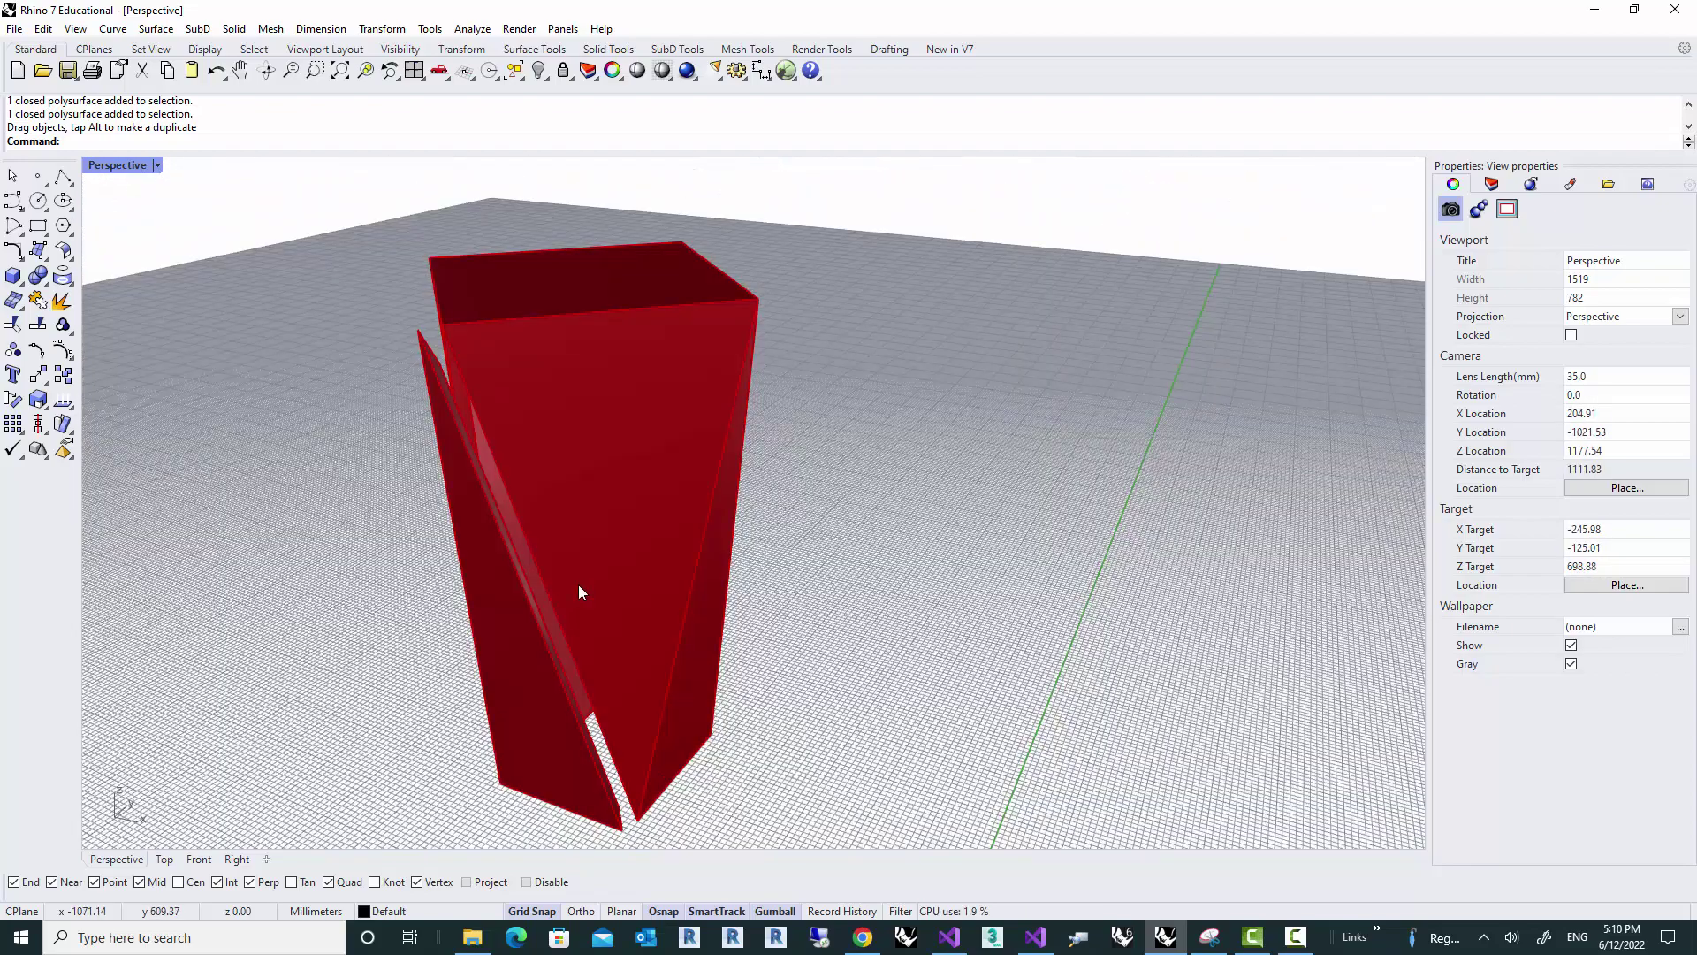
right_click_drag(573, 587, 825, 610, "shift")
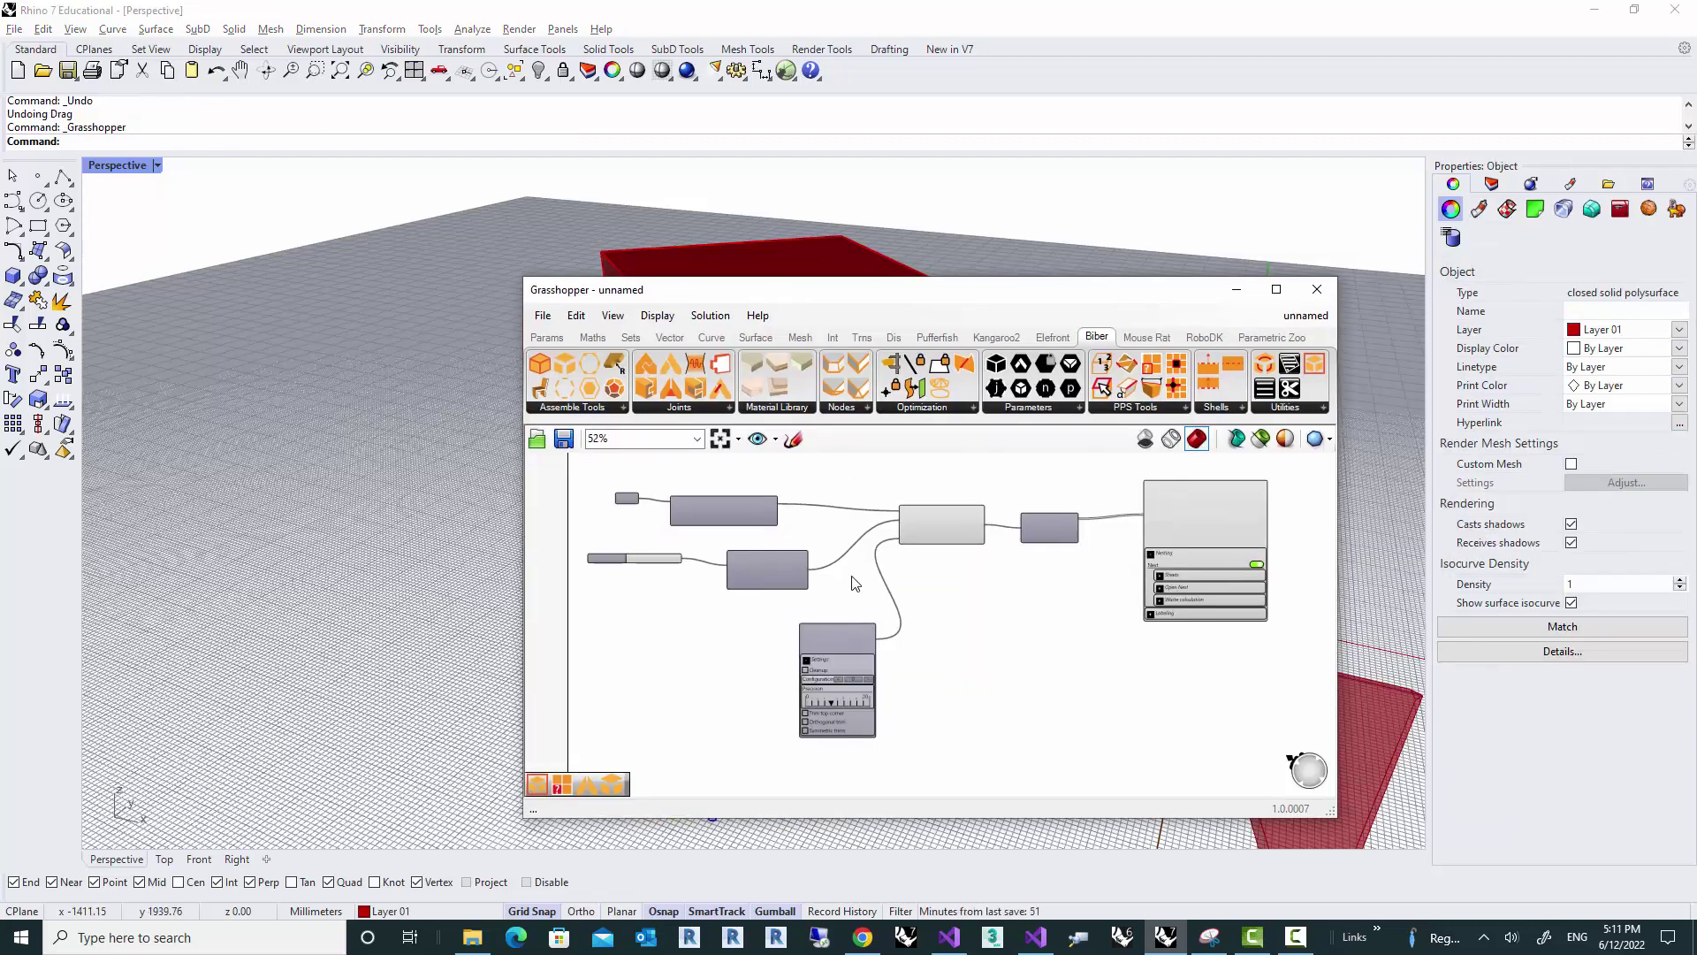
Step: Review the Grasshopper definition around the Single-trim Node and reposition its window over the model
scroll(854, 575, "up", 4)
scroll(933, 571, "down", 2)
scroll(940, 571, "down", 3)
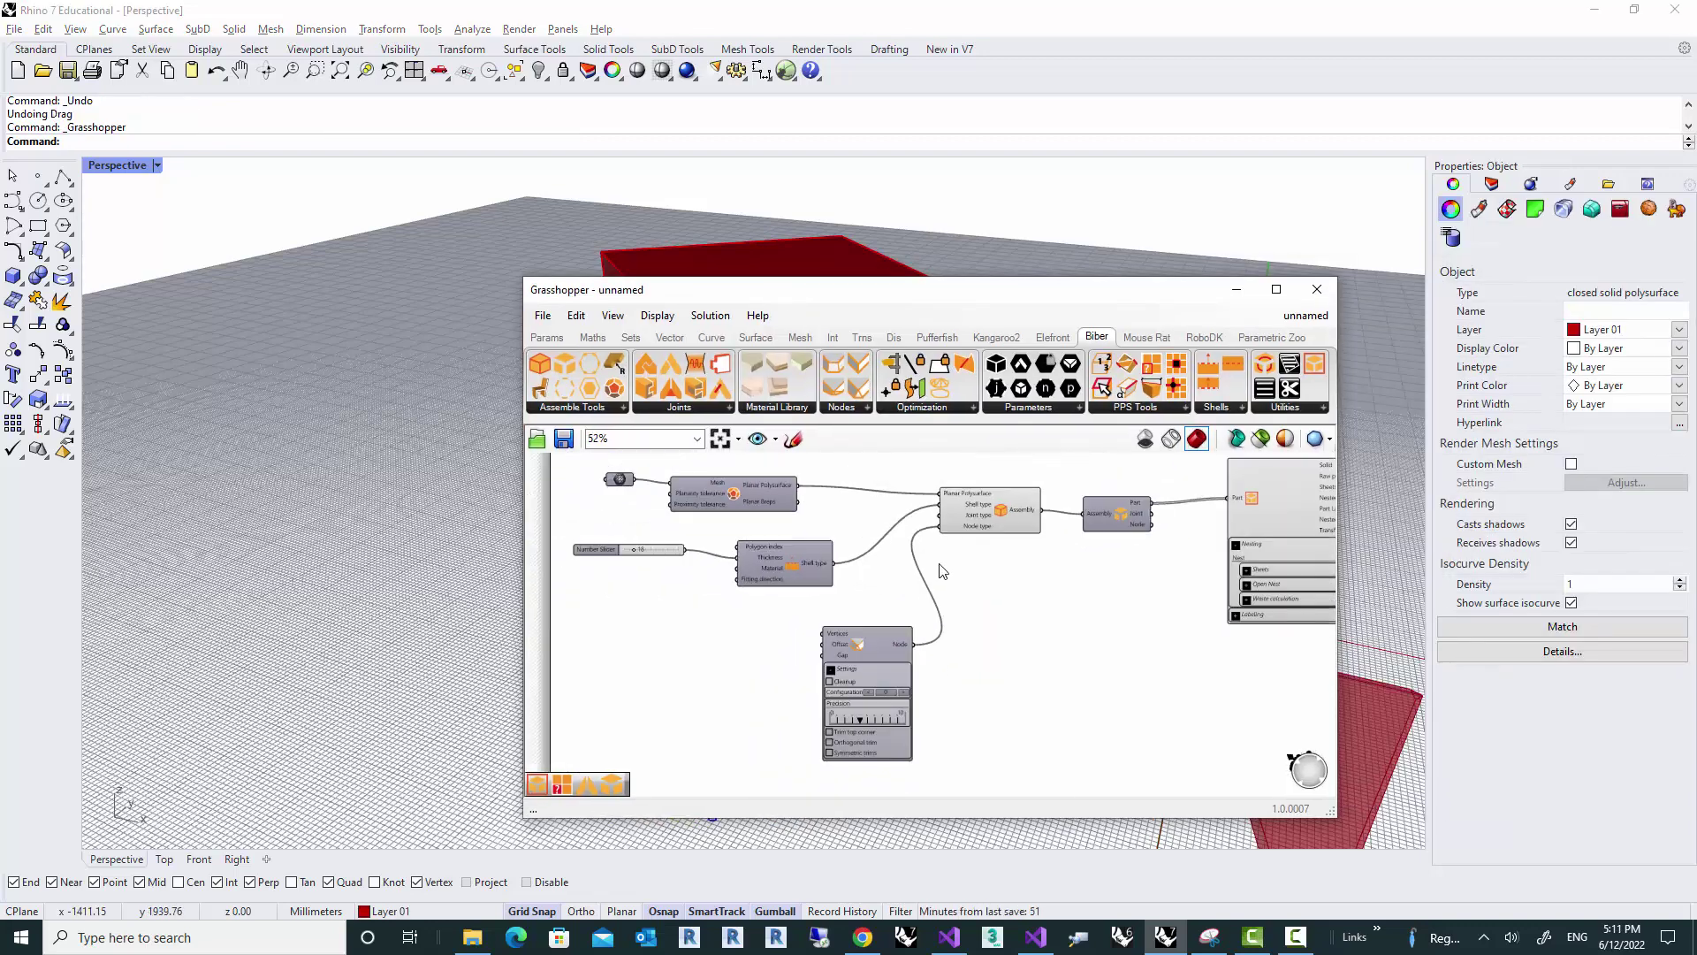
right_click_drag(940, 571, 919, 574)
scroll(909, 602, "up", 3)
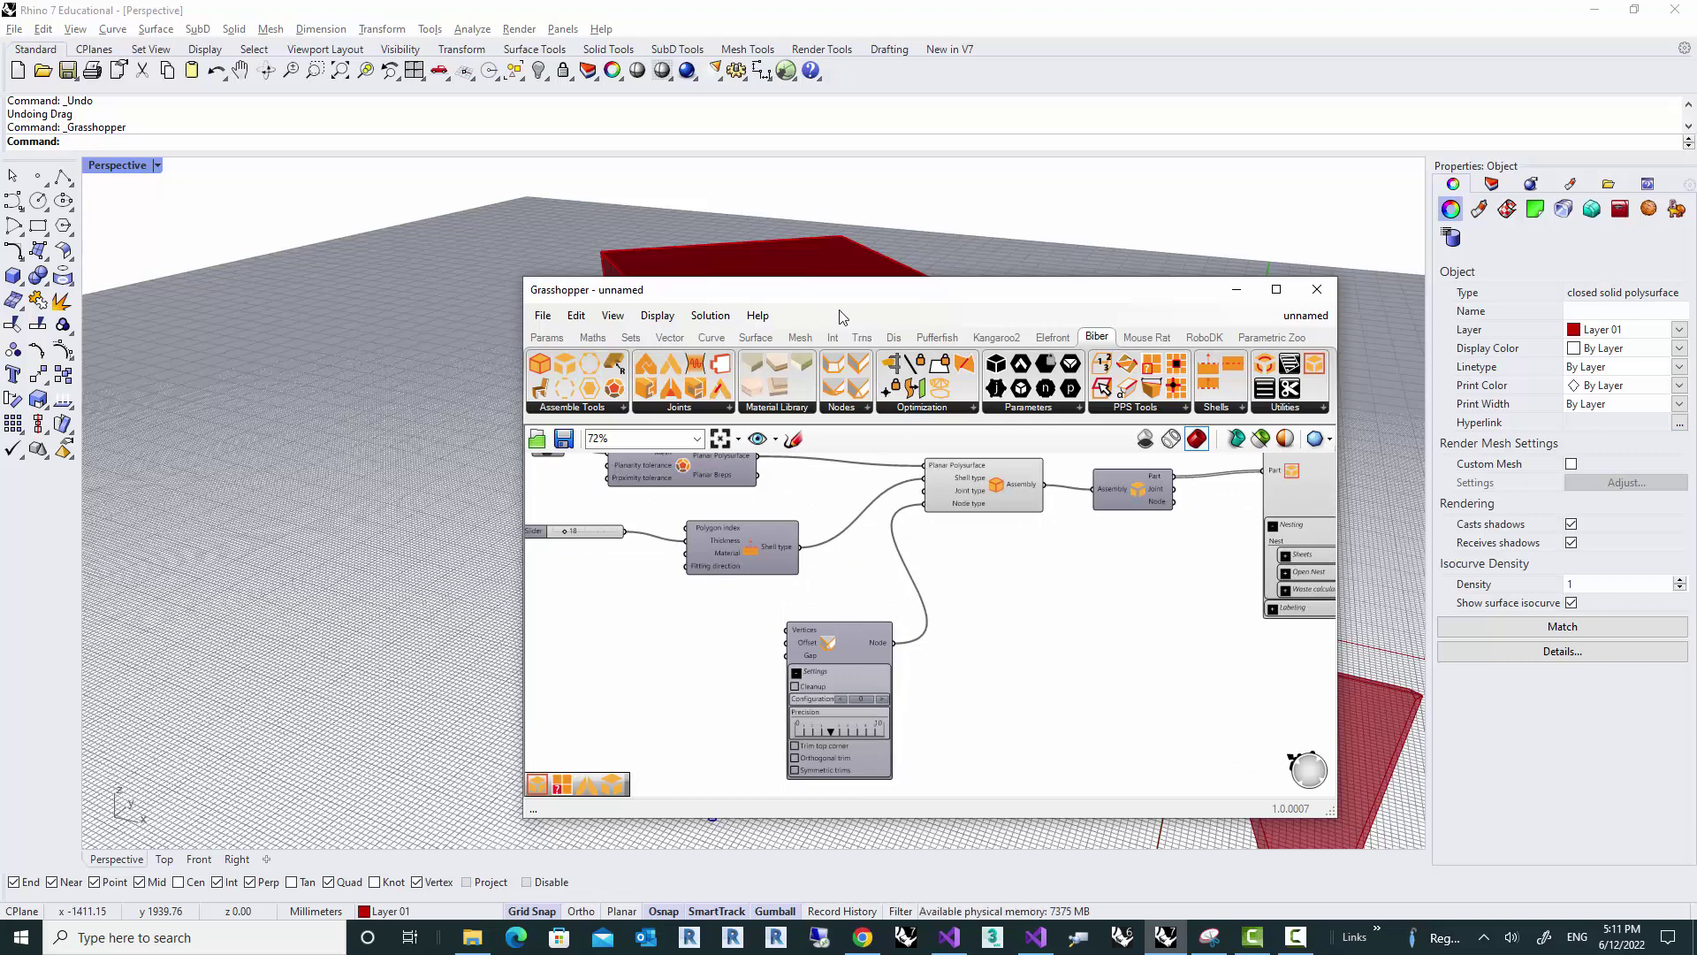
left_click_drag(823, 302, 764, 235)
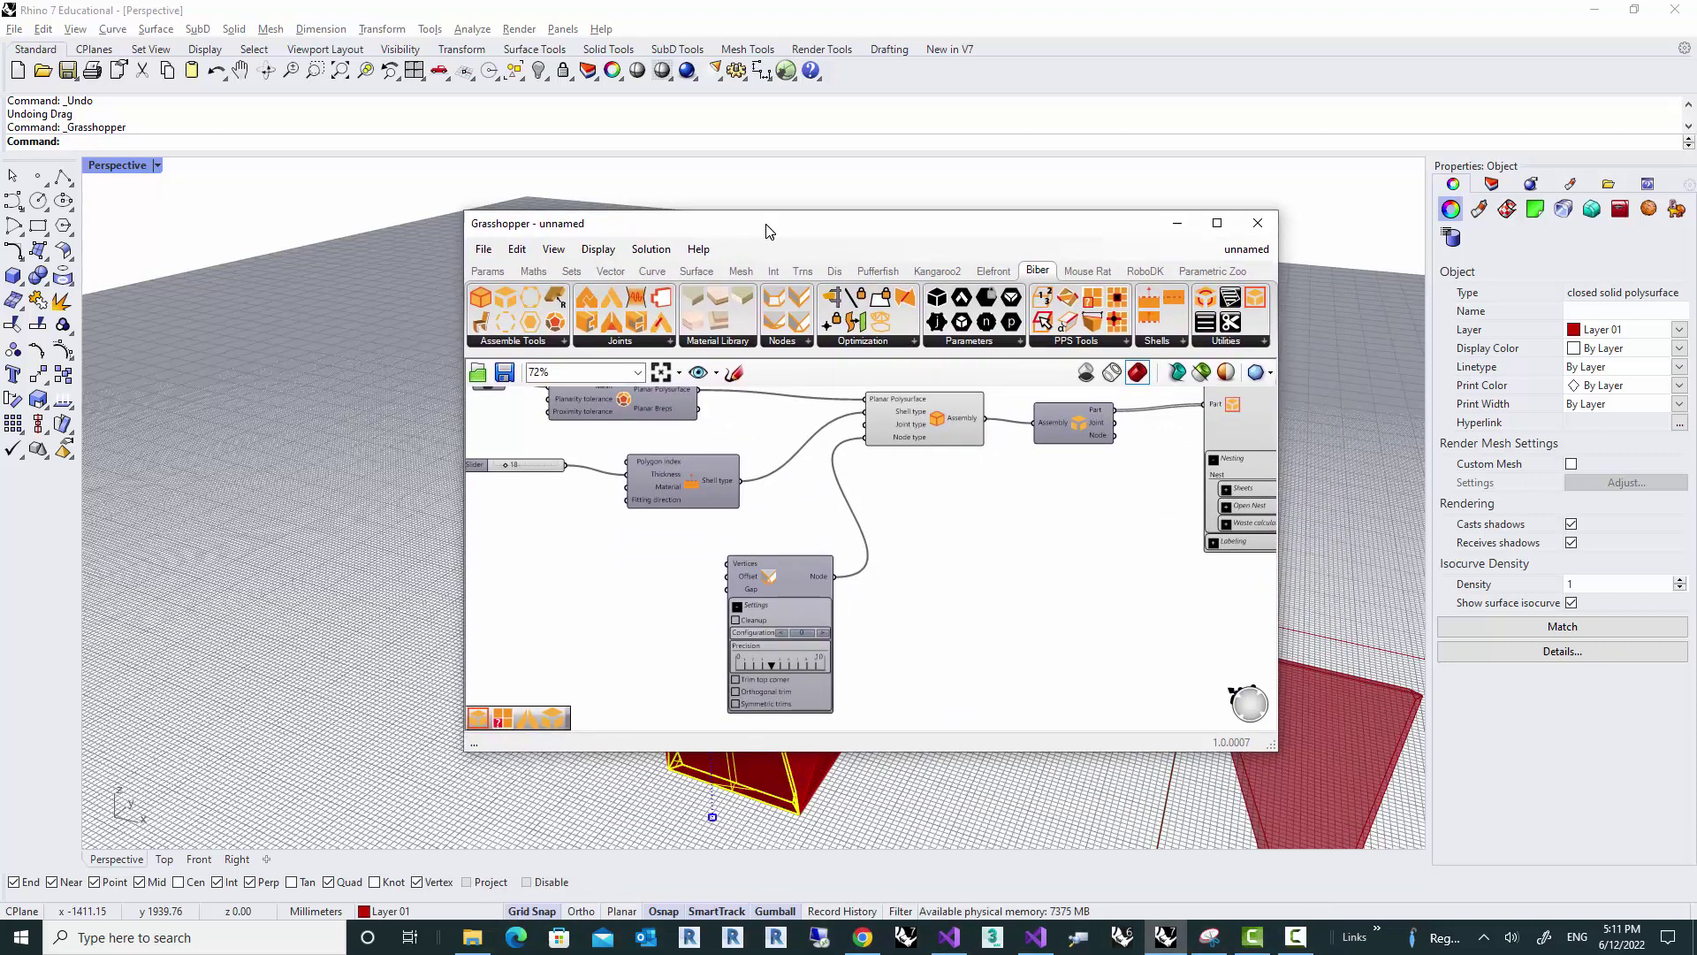